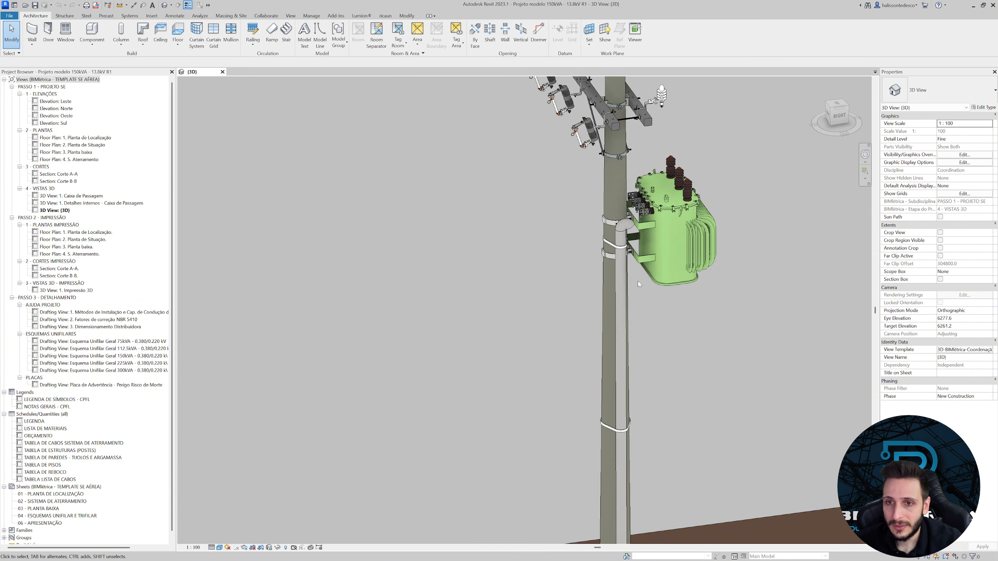
Examine the aluminium strap and conduit fastening on the pole beside the transformer, from close up and from farther away.
scroll(638, 283, up, 3)
shift+middle_drag(647, 302, 746, 309)
scroll(436, 323, up, 8)
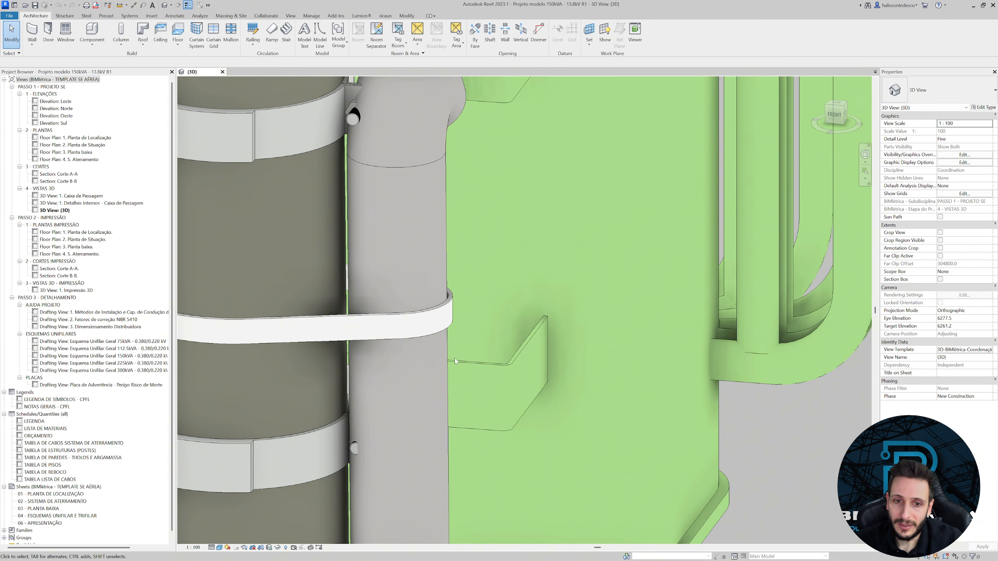
middle_drag(355, 460, 424, 343)
scroll(426, 339, down, 2)
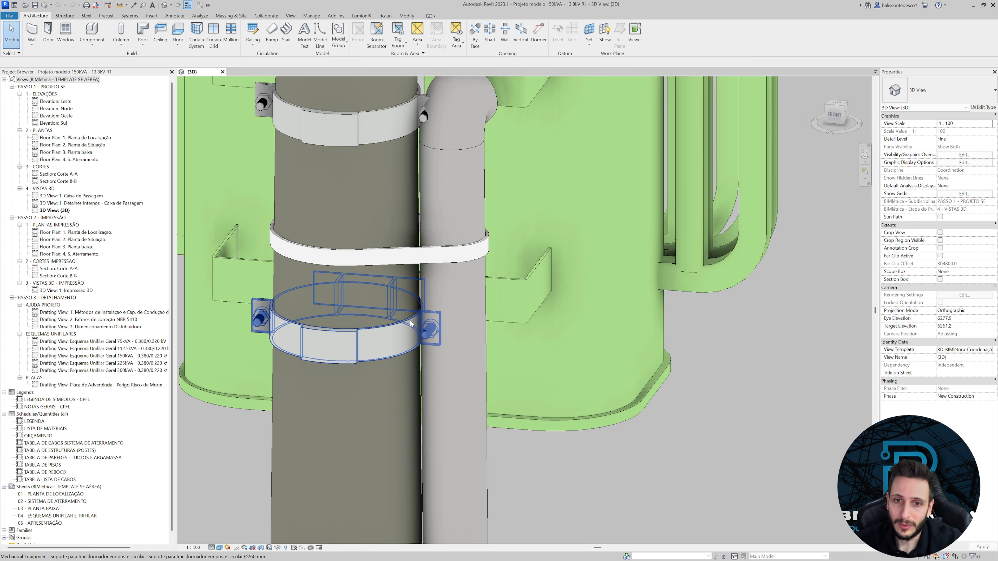
scroll(410, 320, down, 5)
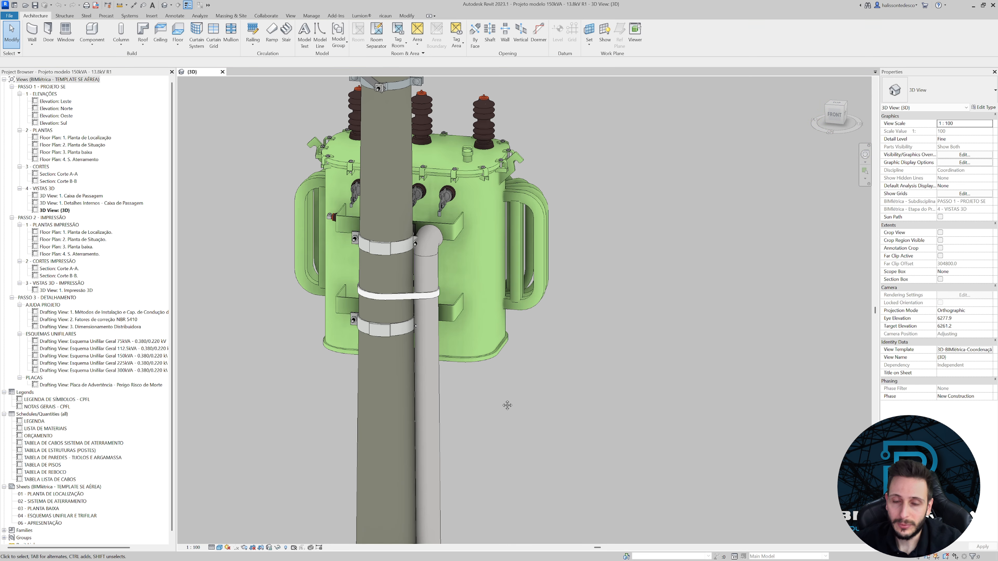
middle_drag(507, 405, 526, 365)
scroll(488, 328, down, 3)
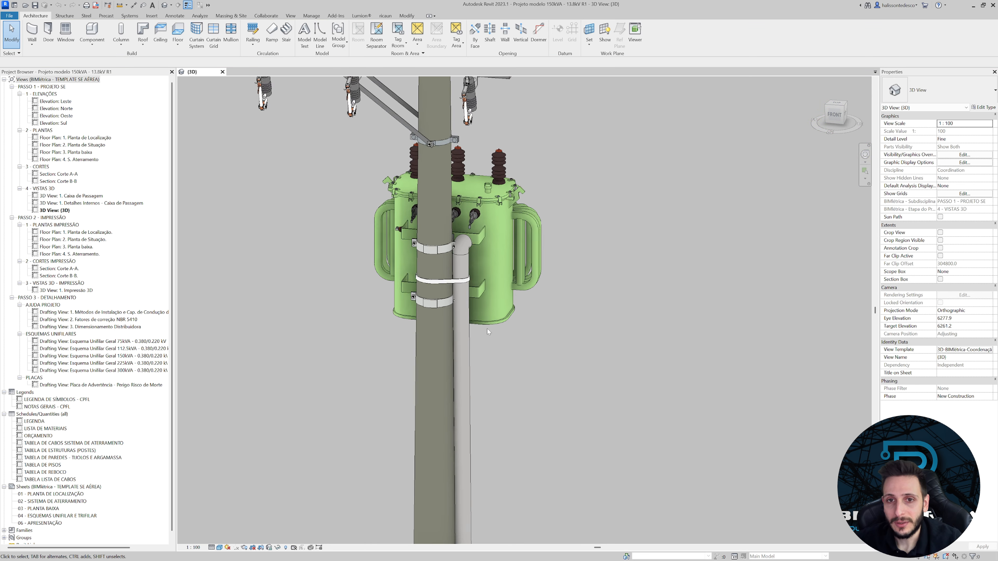
Set the Coprimento type parameter of the vertical galvanized conduit on the pole to 4500 and apply it.
click(470, 329)
scroll(499, 359, down, 2)
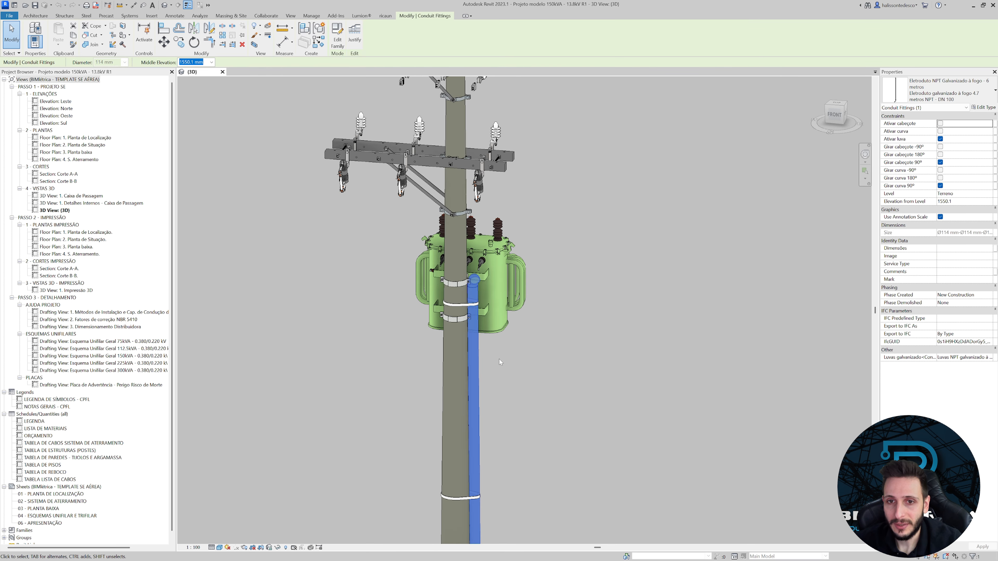
mouse_move(500, 359)
middle_down()
mouse_move(517, 296)
mouse_move(532, 299)
mouse_move(520, 310)
mouse_move(439, 279)
mouse_move(595, 285)
mouse_move(408, 293)
mouse_move(362, 276)
middle_up()
scroll(499, 225, up, 3)
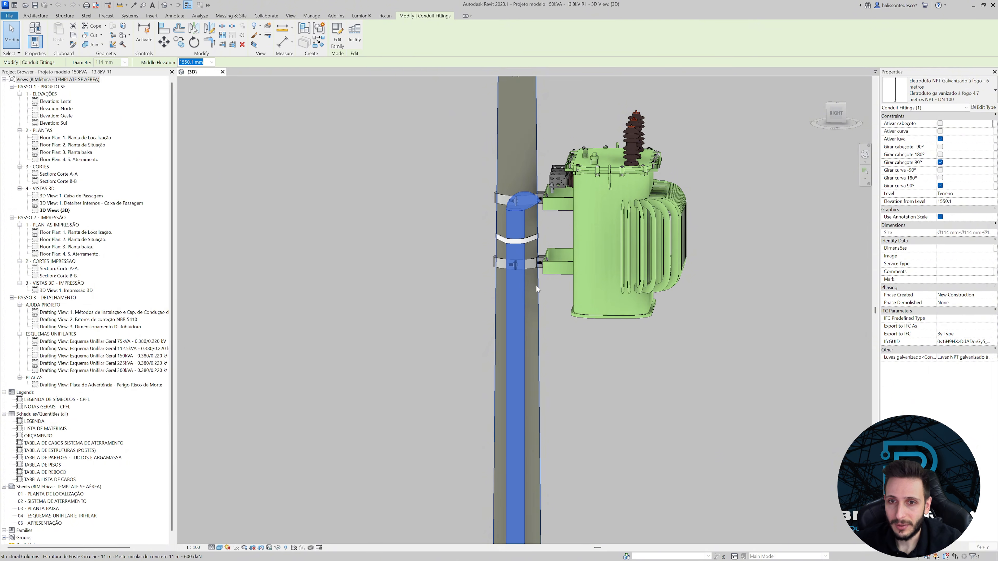
shift+middle_drag(498, 277, 498, 286)
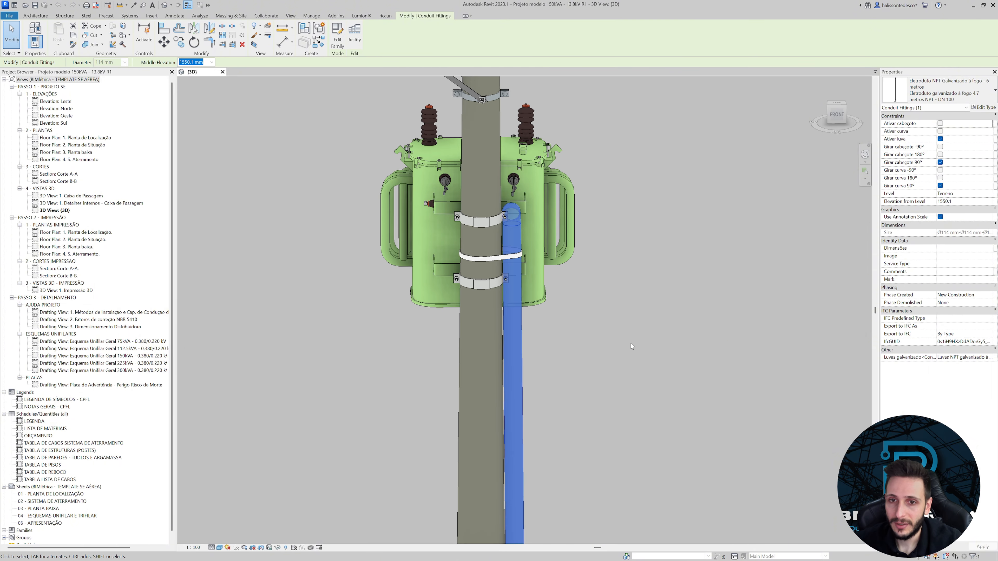
scroll(581, 290, down, 5)
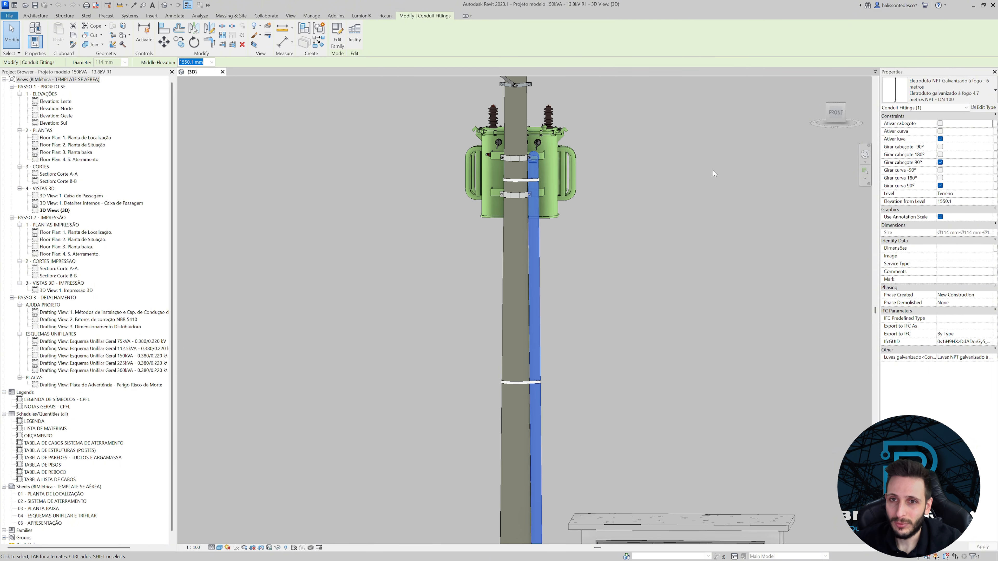
click(837, 113)
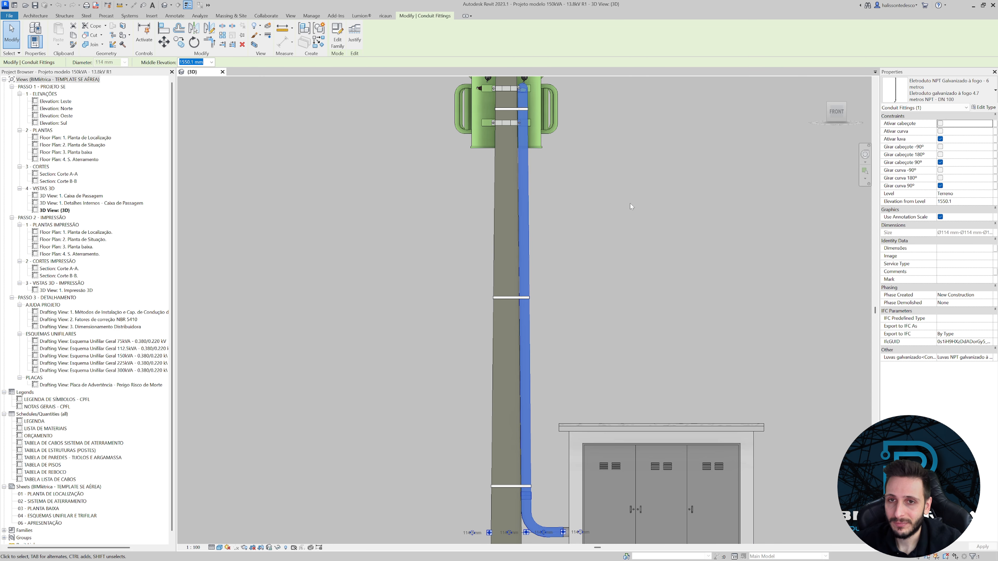
click(991, 108)
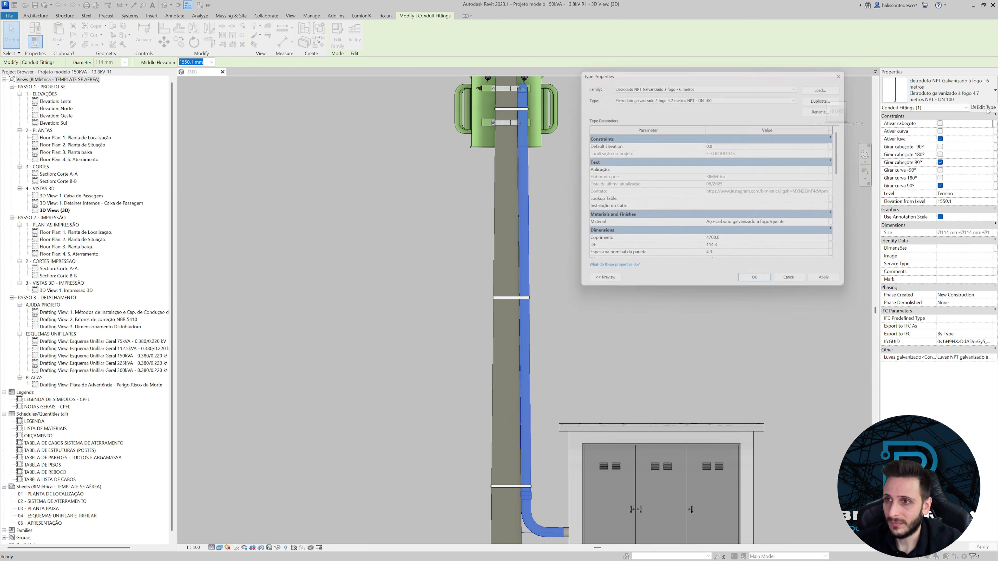
click(763, 243)
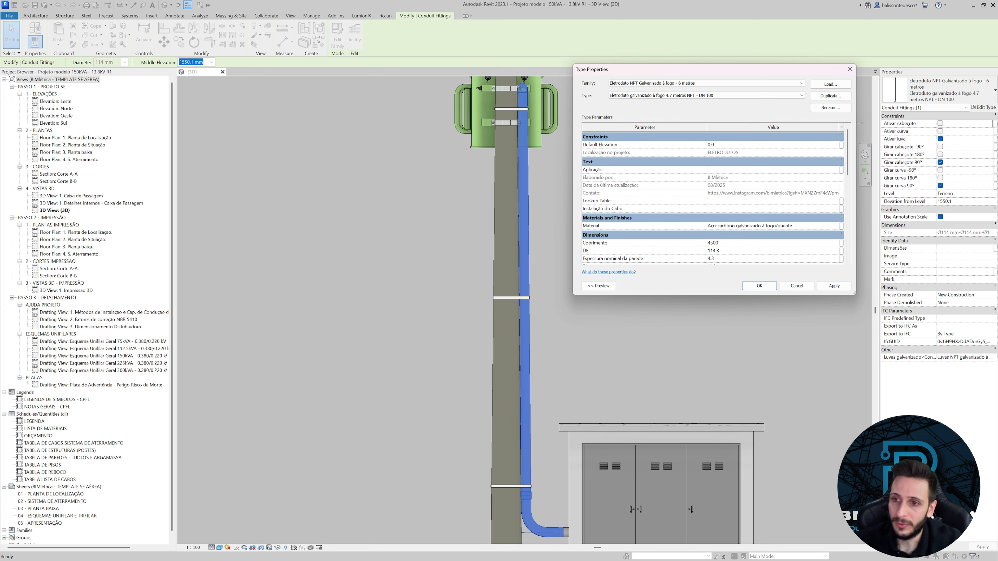
click(834, 287)
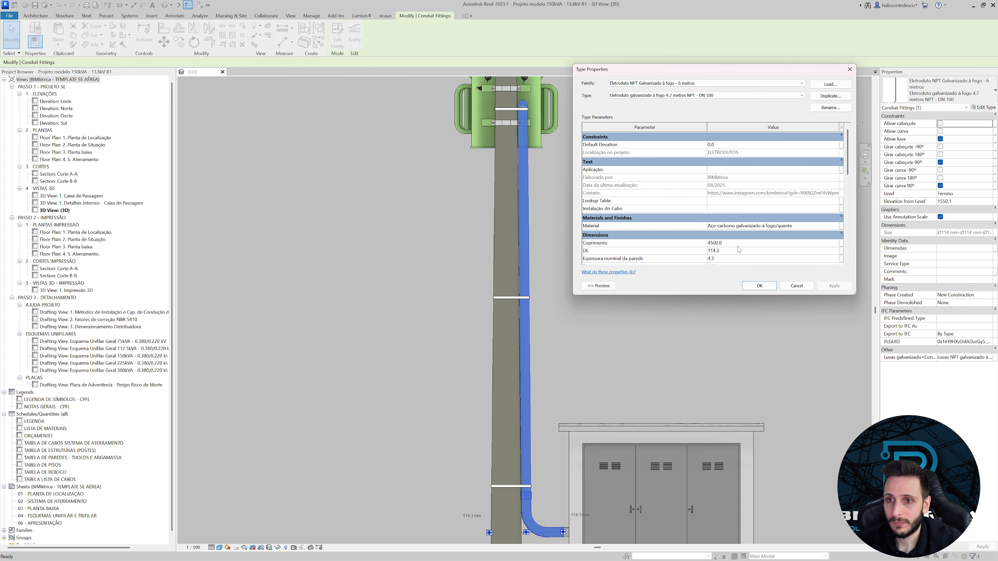
Change the conduit type's Coprimento to 4200 and apply it.
click(744, 236)
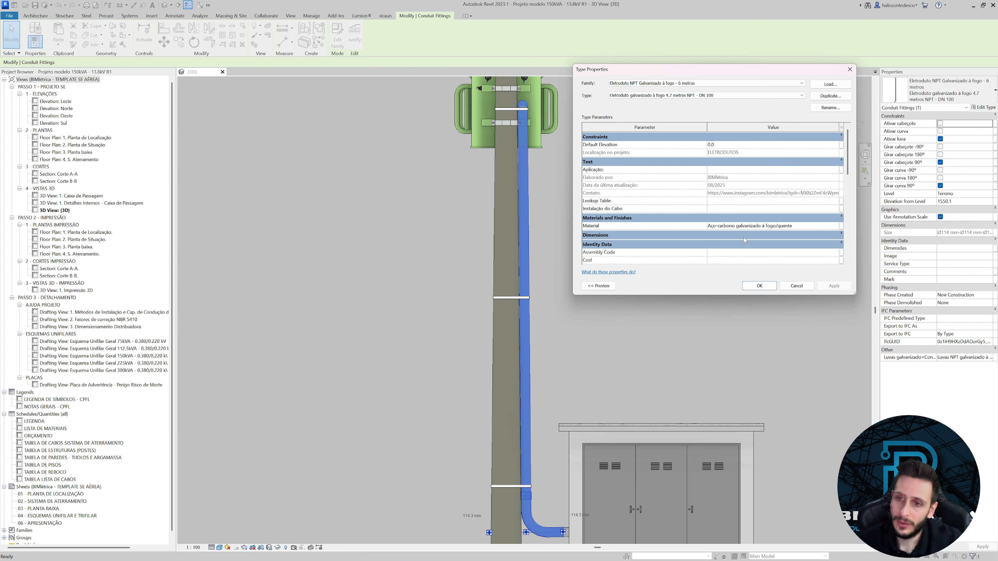
click(744, 237)
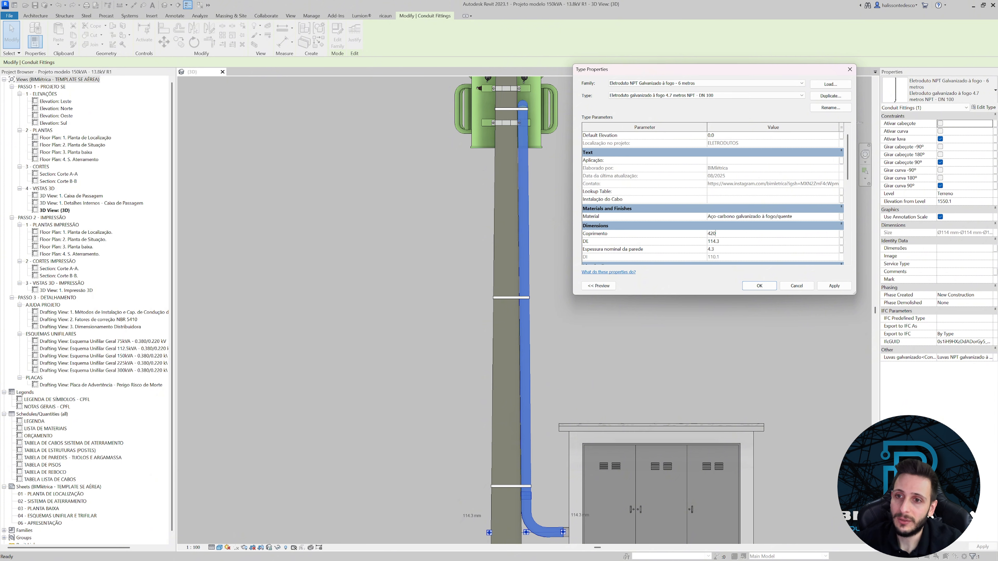
click(838, 288)
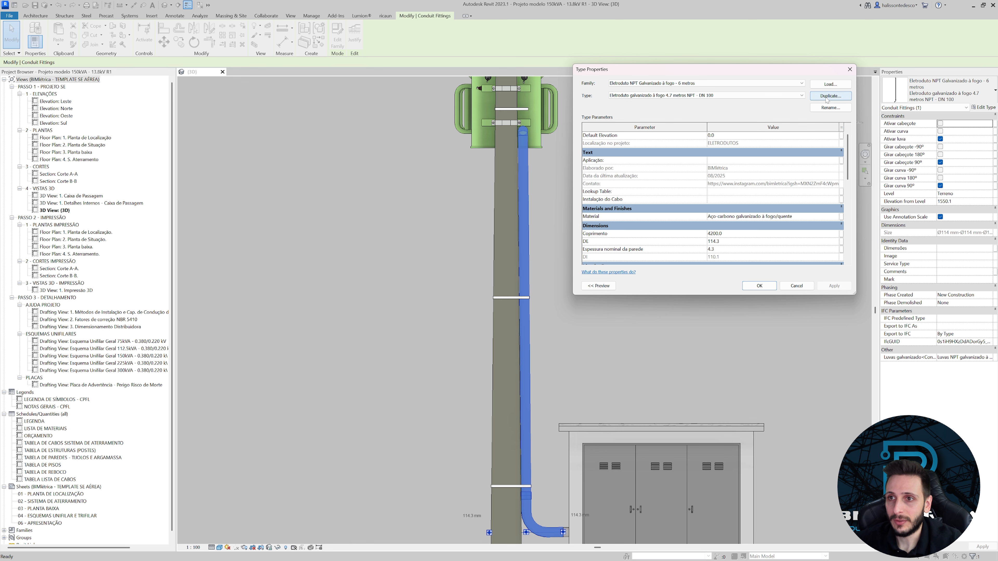
Rename the conduit type as "Eletroduto galvanizado à fogo 4.2 metros NPT - DN 100", accept the type properties and deselect the conduit.
click(830, 107)
click(726, 183)
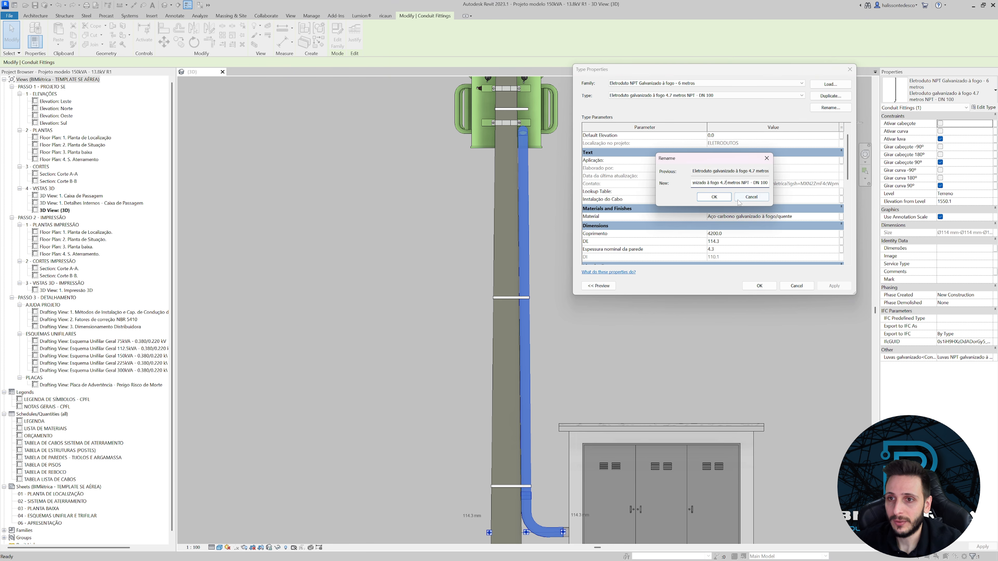
text(2)
key(Return)
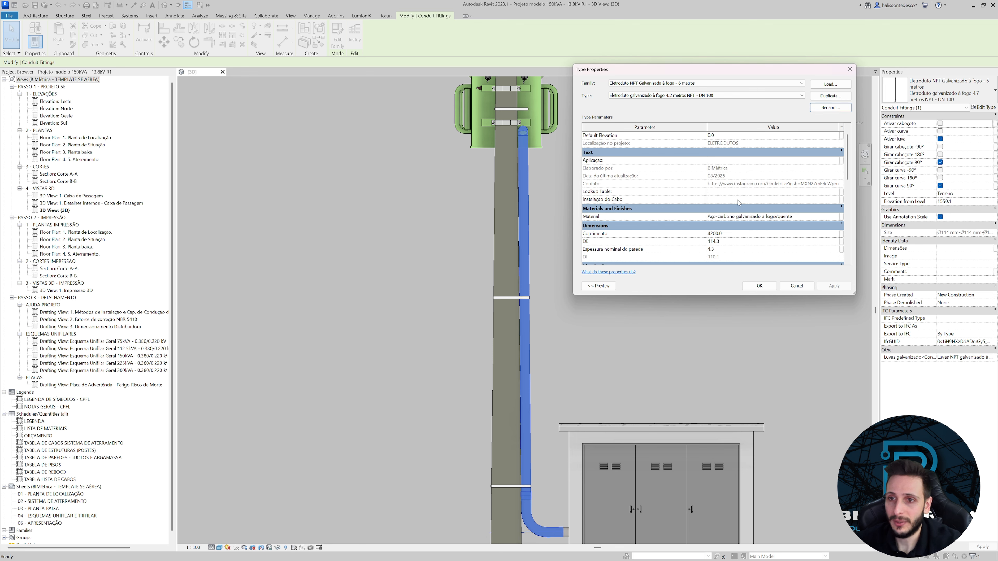
click(756, 286)
click(682, 317)
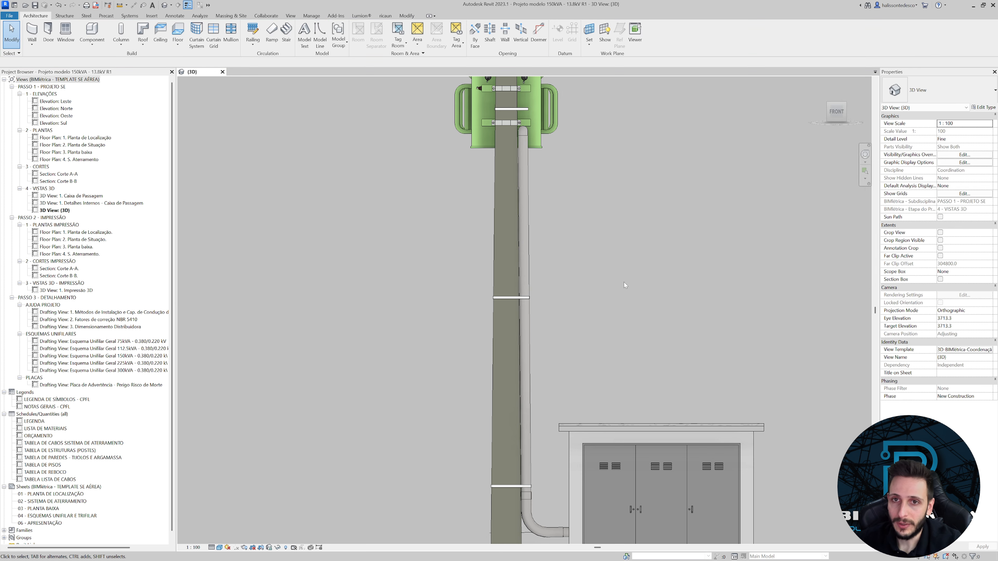
Examine the conduit's upper end against the transformer bracket and aluminium straps, finishing in the Right view.
shift+middle_drag(583, 339, 462, 354)
shift+middle_drag(298, 396, 267, 401)
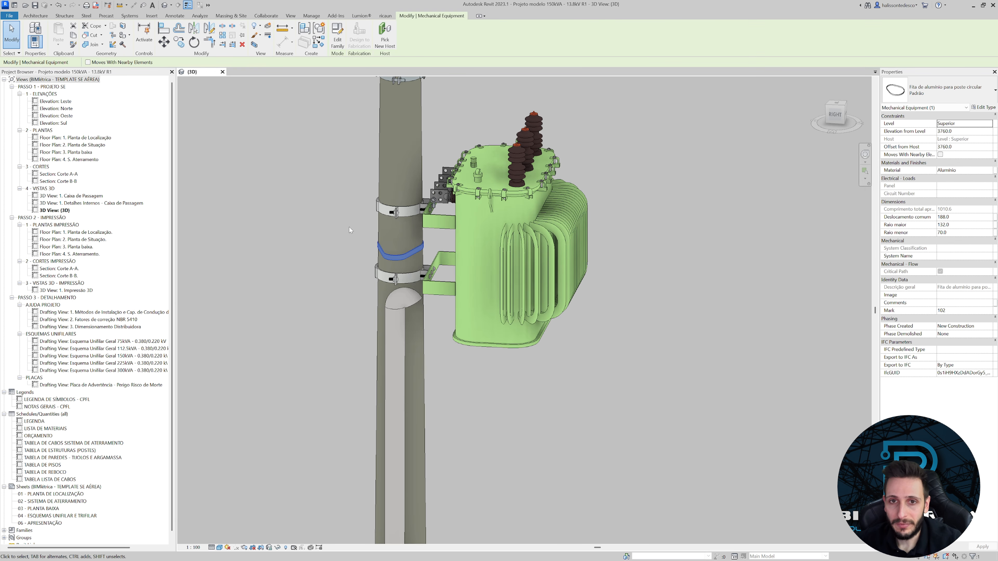
shift+middle_drag(464, 366, 508, 361)
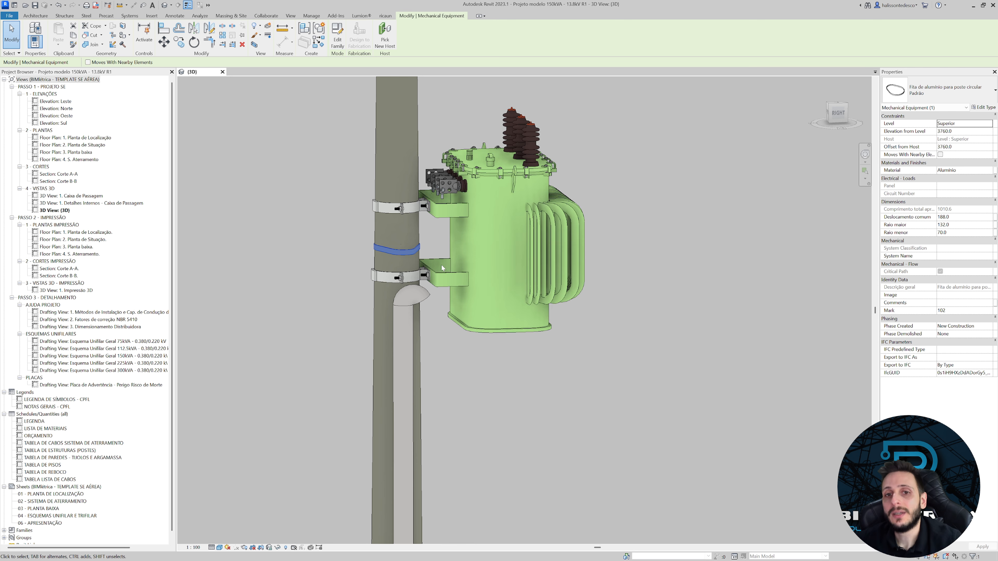
scroll(445, 380, down, 2)
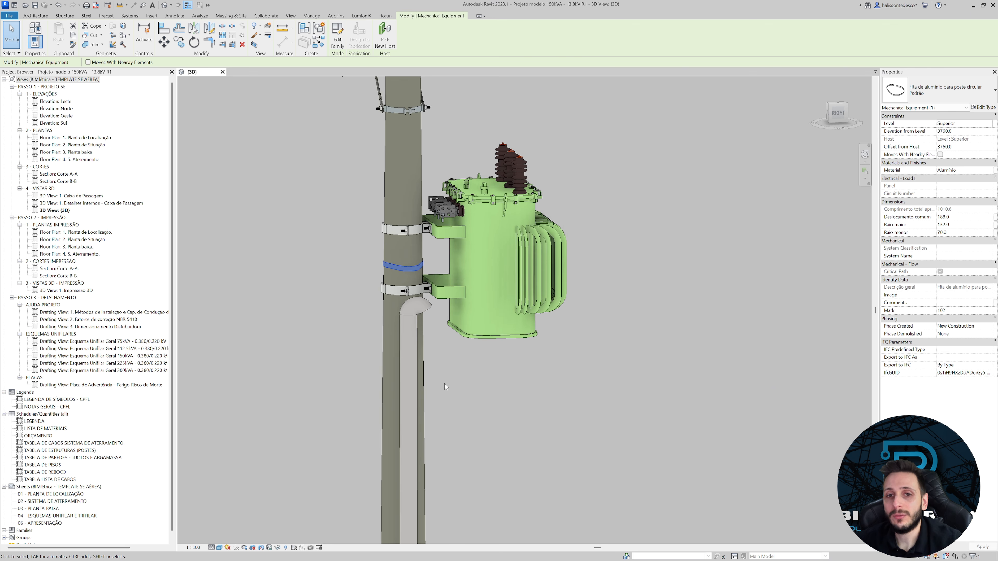
middle_drag(444, 384, 486, 297)
scroll(477, 294, up, 1)
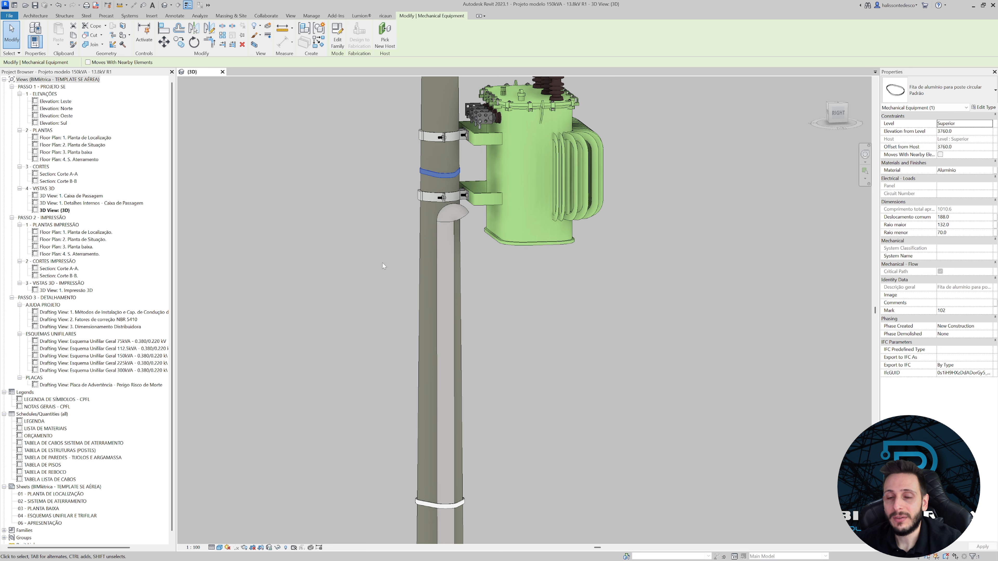
scroll(452, 286, down, 1)
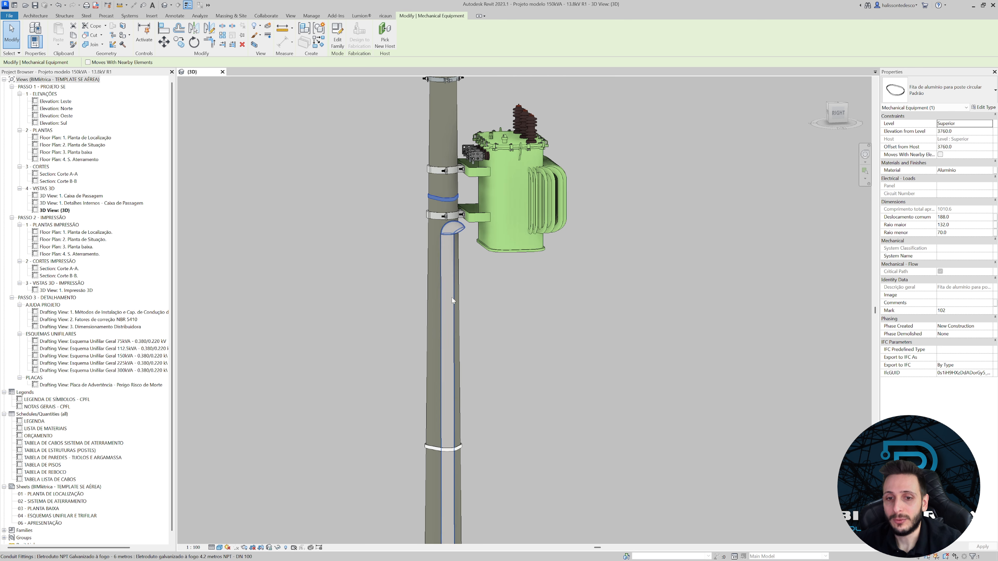
click(446, 307)
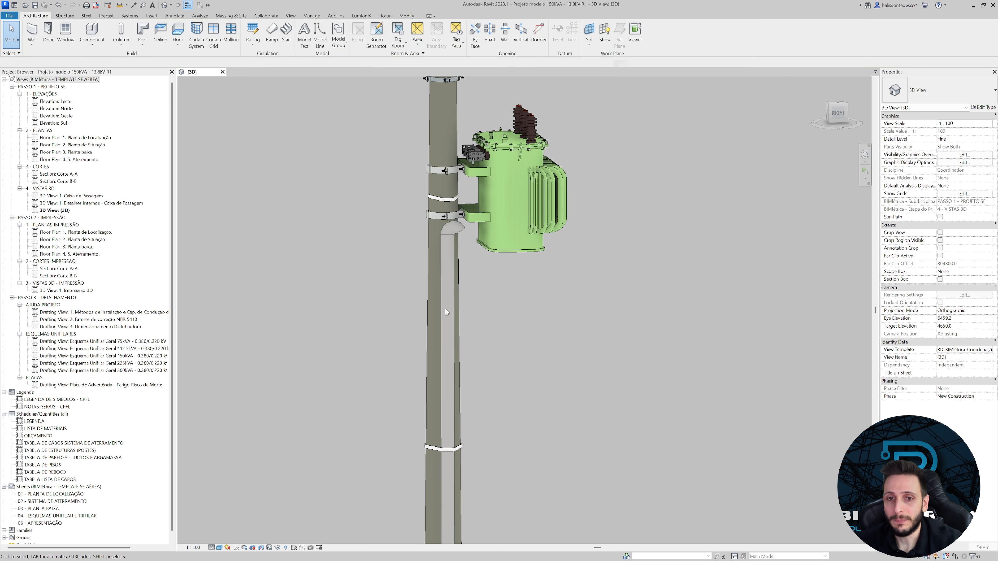
click(838, 113)
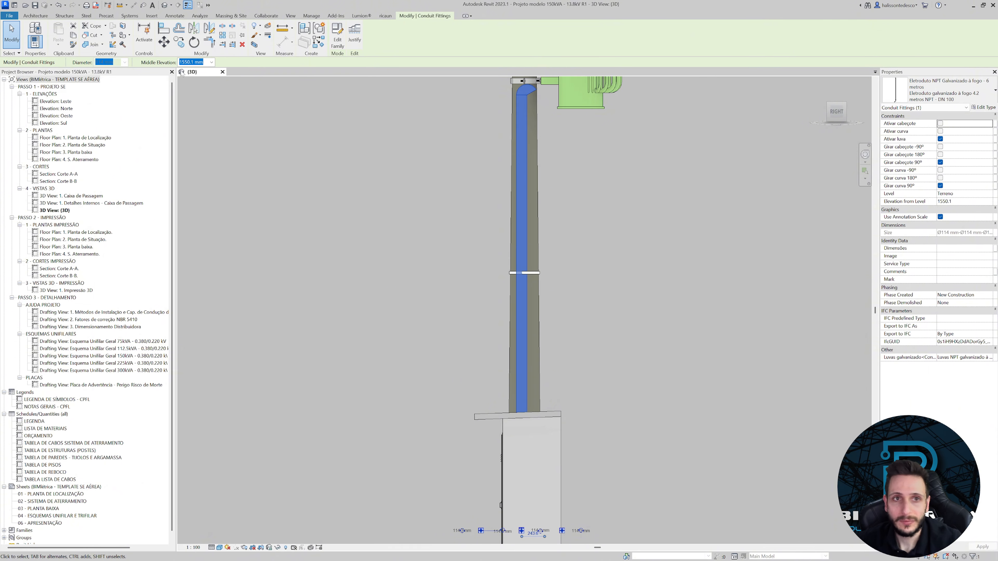
In the floor plan 3. Planta baixa, rotate the upper aluminium strap slightly clockwise about the pole's centre.
double_click(70, 152)
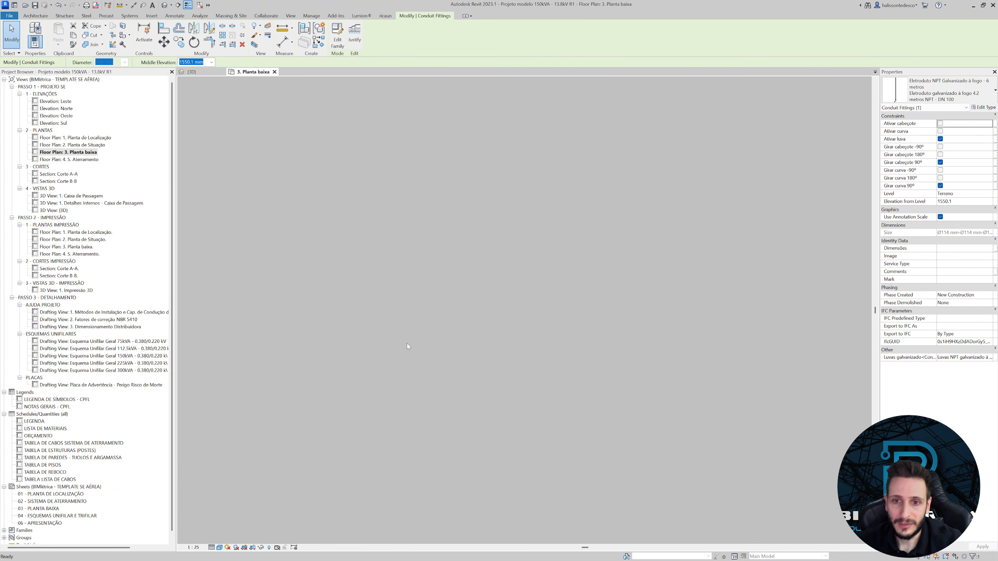
scroll(495, 343, up, 10)
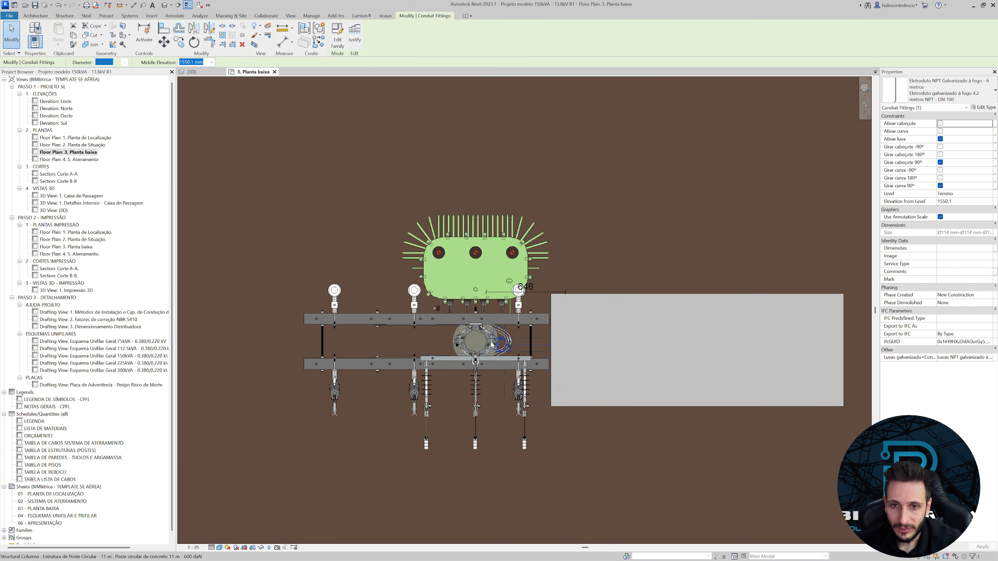
click(500, 331)
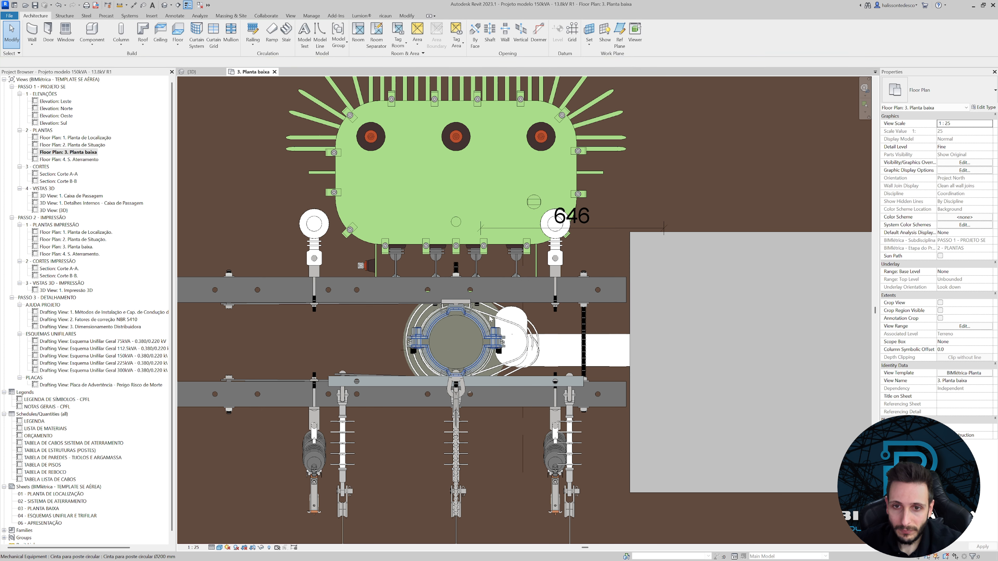
click(496, 318)
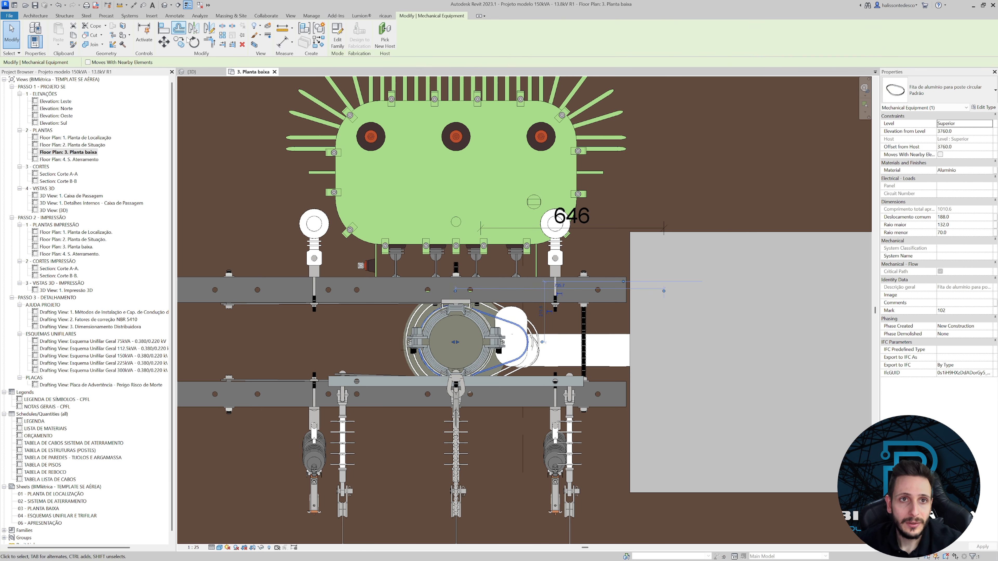
click(193, 41)
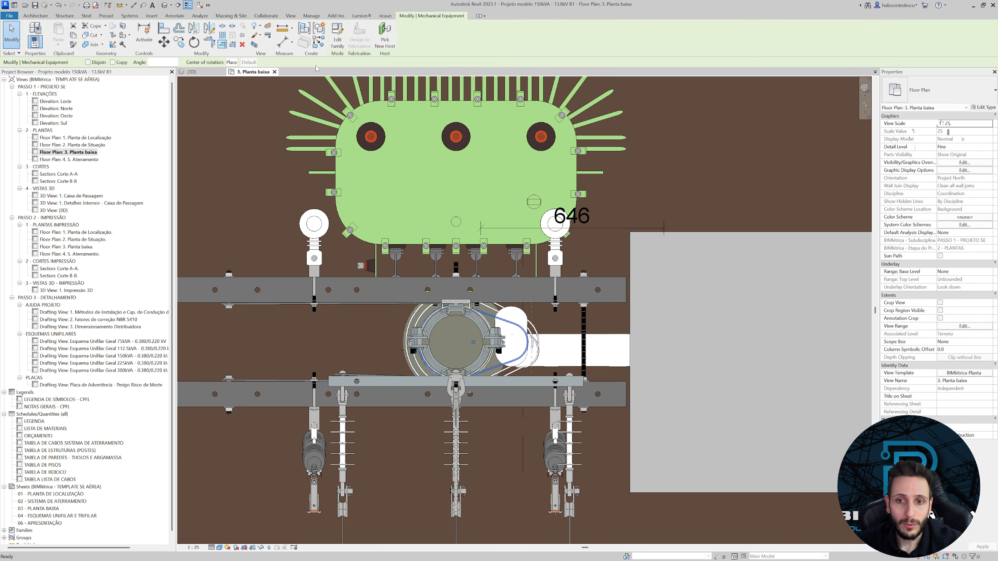
click(231, 63)
click(456, 342)
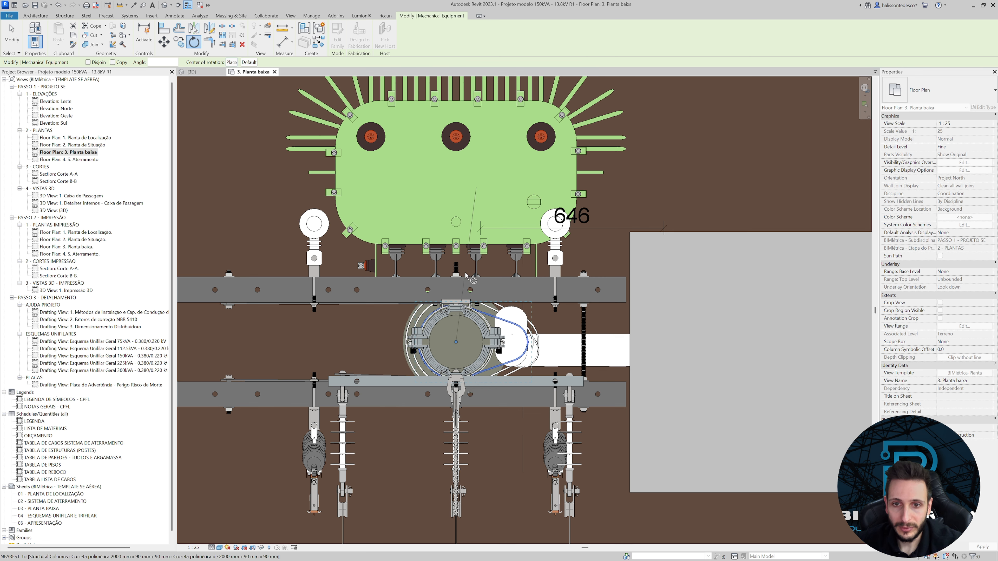
click(468, 260)
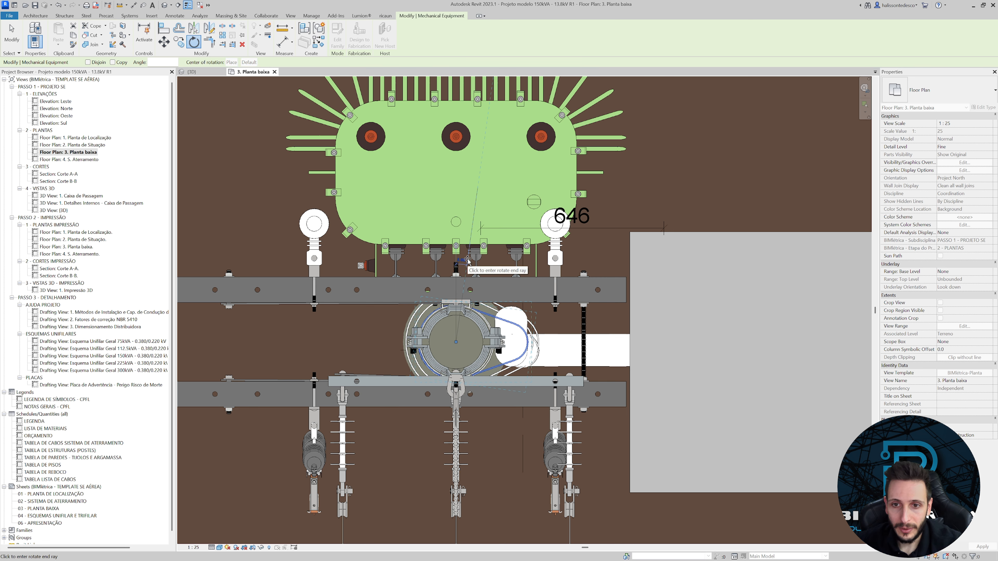
click(520, 361)
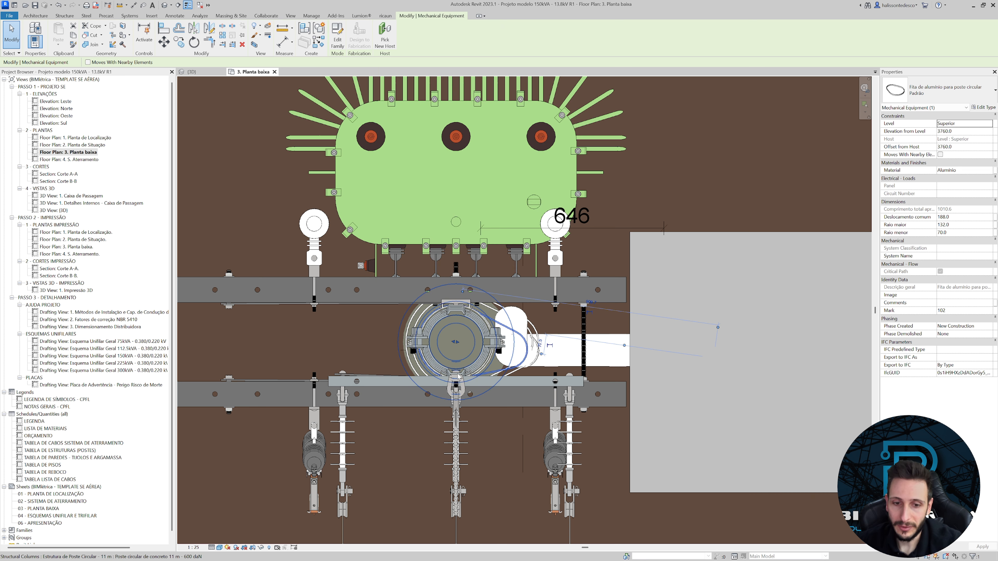
key(Escape)
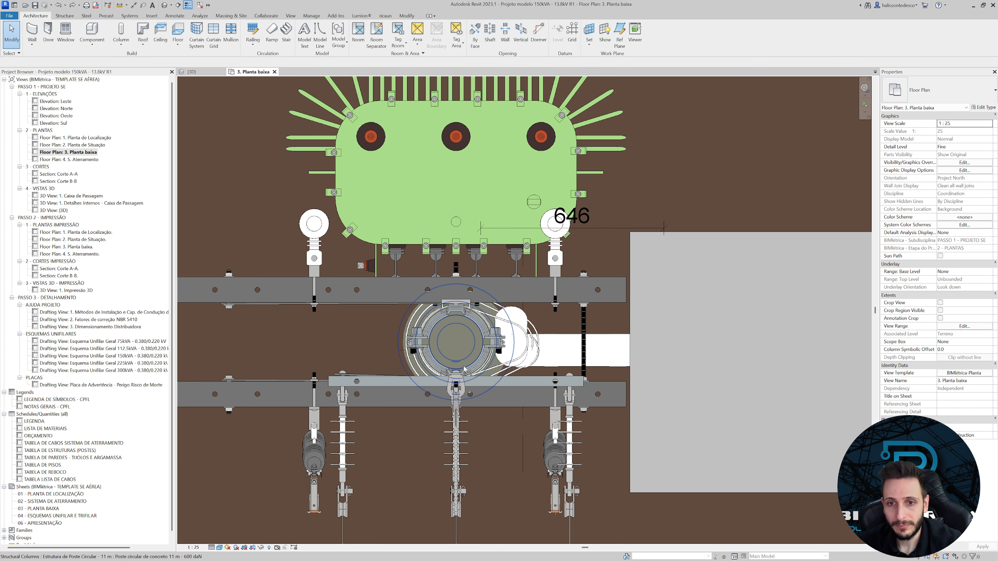
In the 3D model's Front view, nudge the upper aluminium strap down the pole below the transformer bracket, to elevation 3360.
click(206, 73)
shift+middle_drag(373, 205, 427, 273)
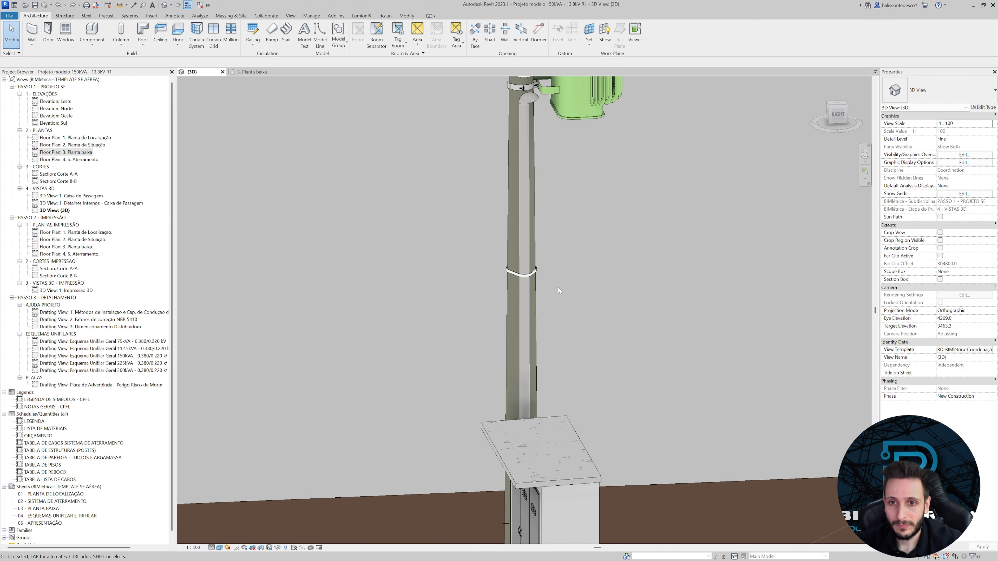
shift+middle_drag(565, 253, 786, 205)
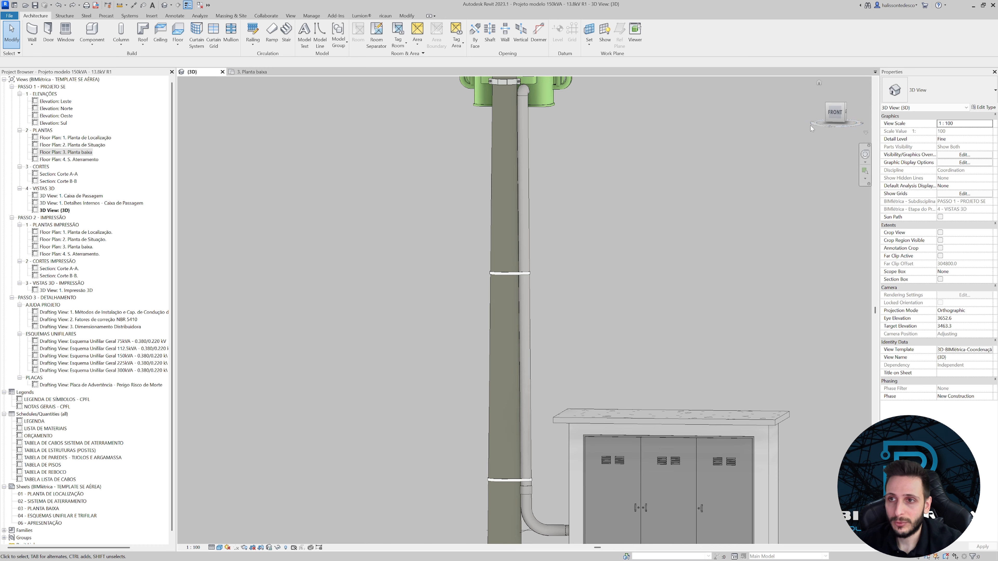
click(836, 114)
scroll(487, 246, down, 3)
scroll(444, 275, up, 5)
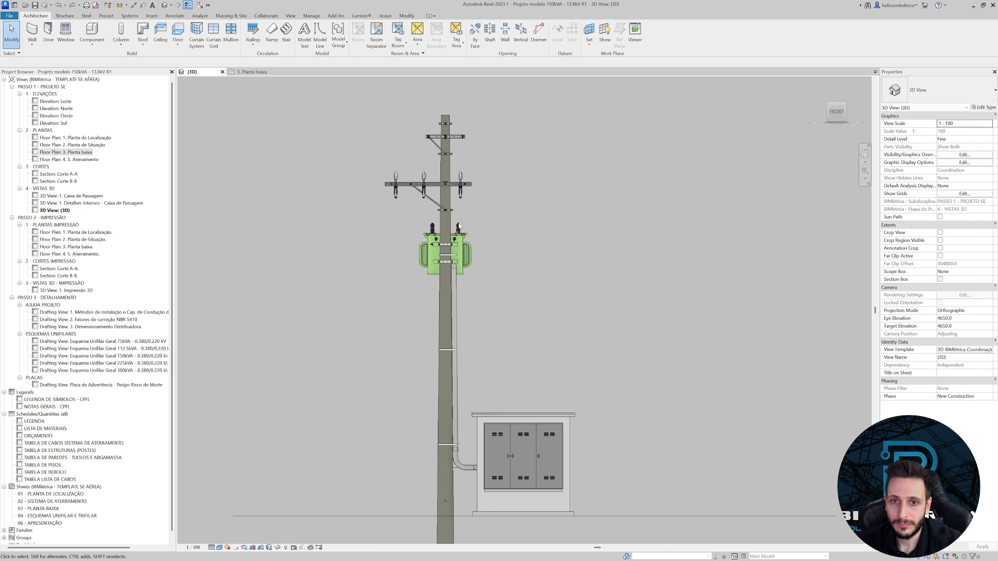
scroll(444, 276, up, 4)
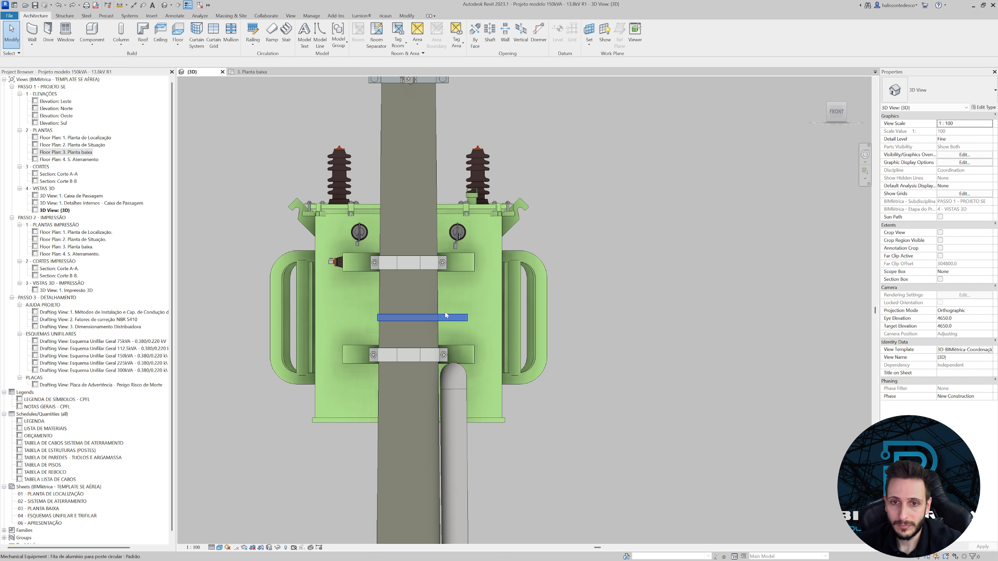
click(448, 317)
key(Down)
key(Down)
key(Down)
key(Down)
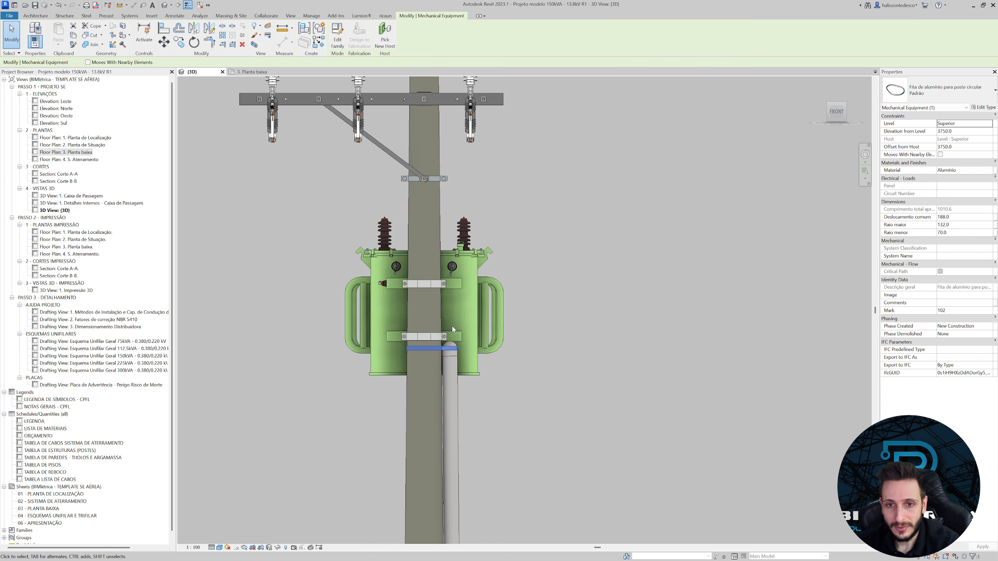
key(Down)
key(Down)
key(Down)
key(Down)
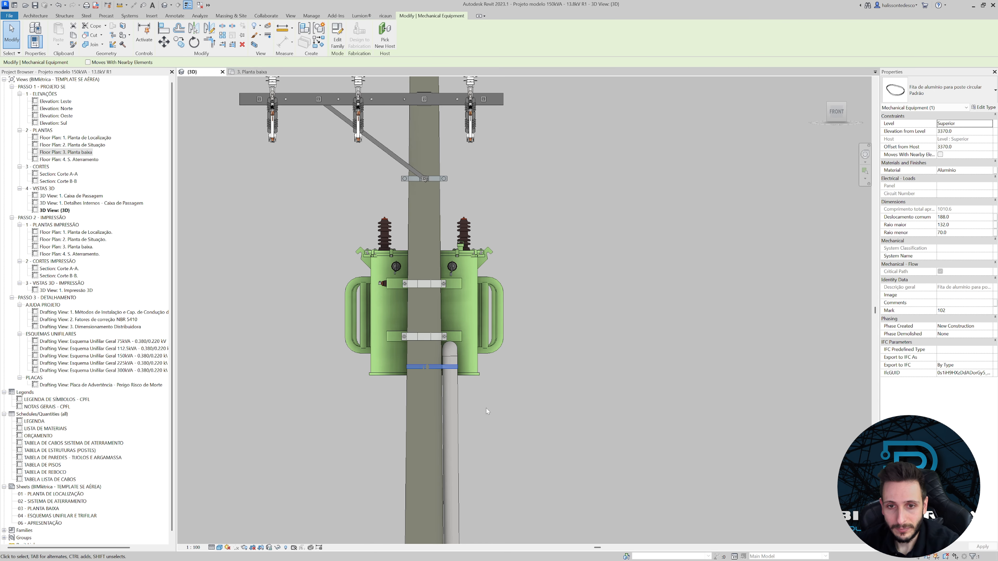
Set the upper aluminium strap's Raio maior to 137 and deselect the strap.
shift+middle_drag(495, 400, 366, 410)
scroll(365, 411, up, 3)
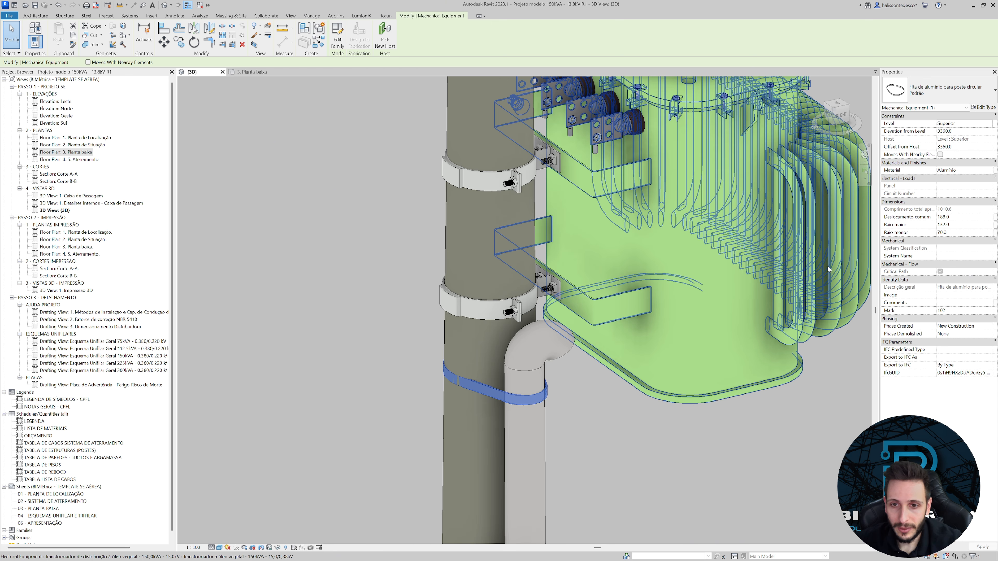
click(970, 217)
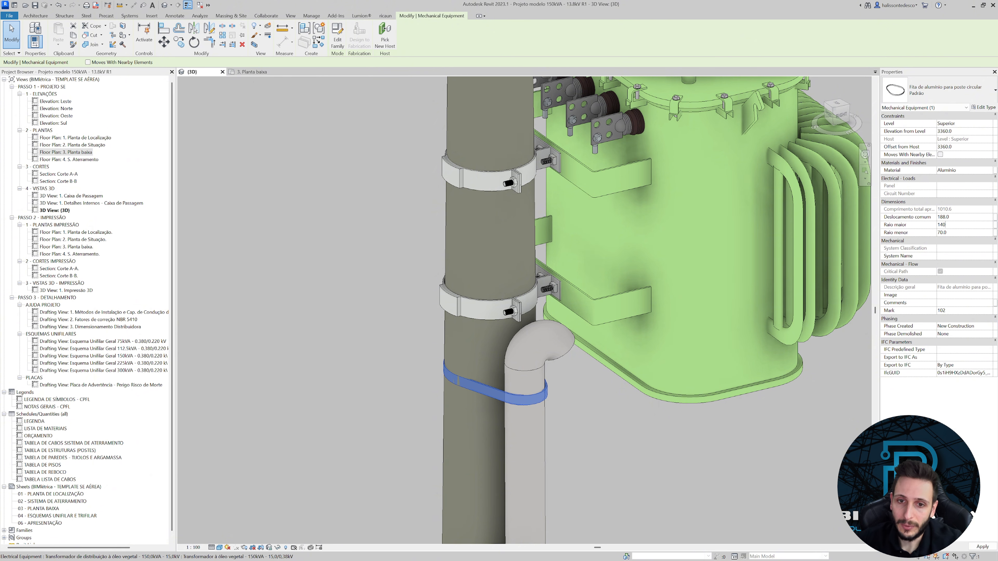
key(Return)
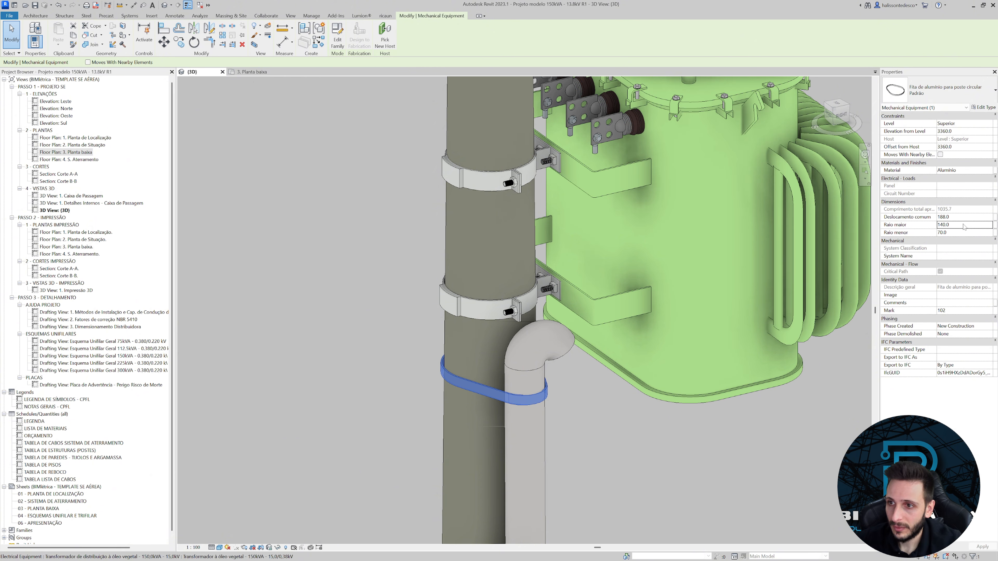
click(964, 228)
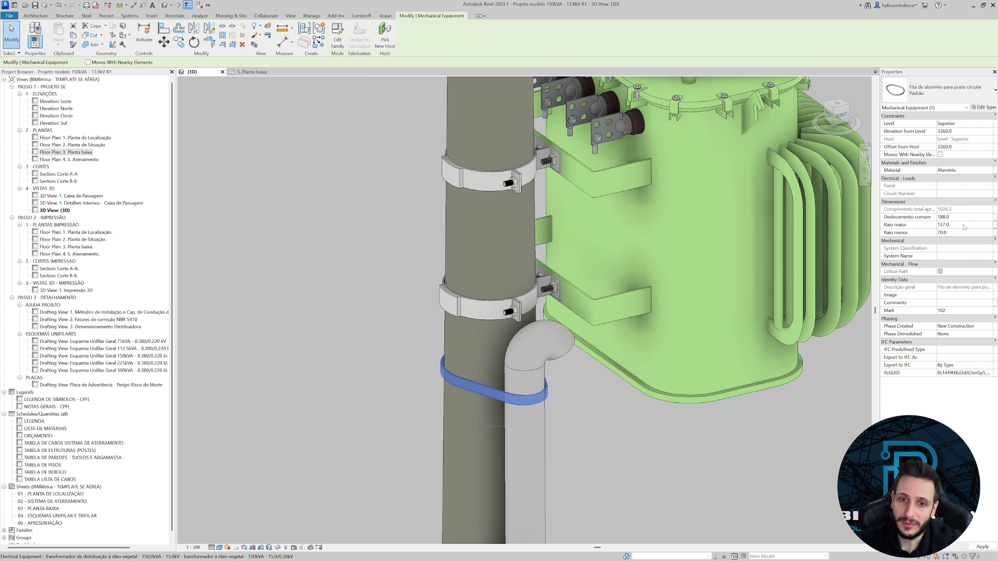
click(613, 425)
Examine the strap, conduit, transformer and cross-arm structures around the whole pole, finishing with a view from above.
scroll(579, 370, down, 3)
shift+middle_drag(487, 409, 390, 450)
scroll(580, 282, down, 1)
middle_drag(581, 282, 511, 239)
scroll(511, 239, down, 1)
shift+middle_drag(554, 269, 309, 250)
scroll(310, 250, down, 3)
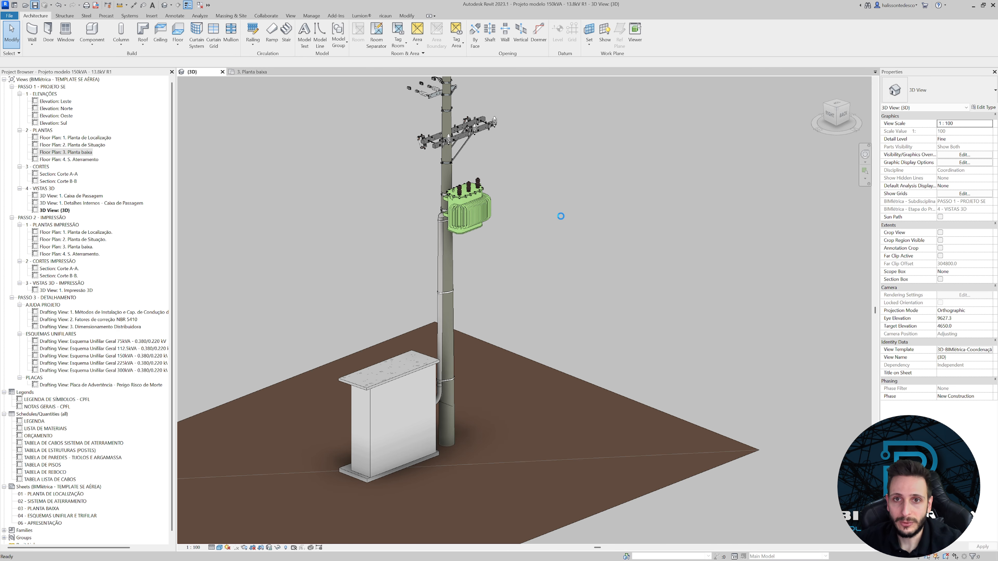
middle_drag(375, 198, 516, 295)
shift+middle_drag(623, 294, 705, 301)
scroll(573, 301, up, 6)
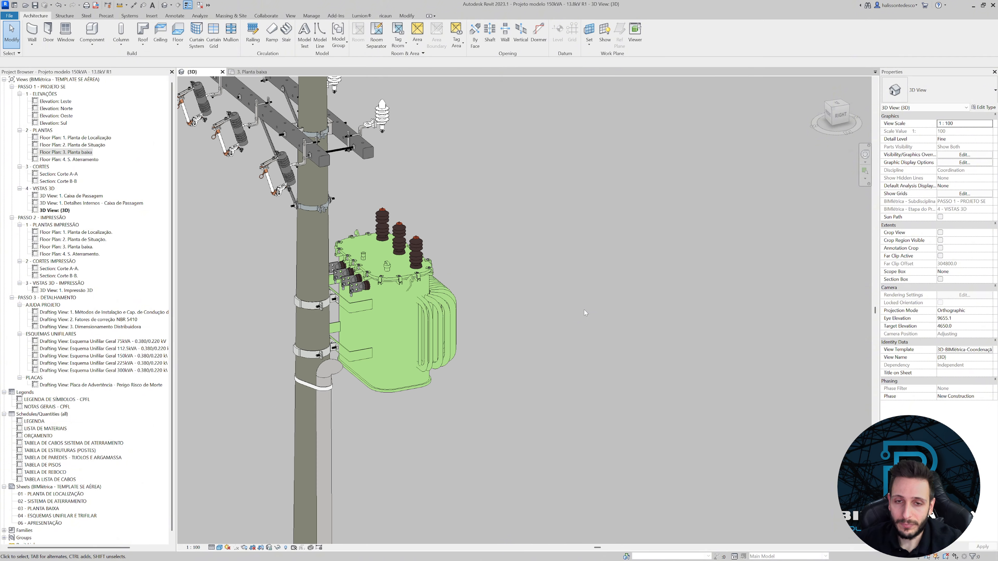
shift+middle_drag(584, 310, 551, 256)
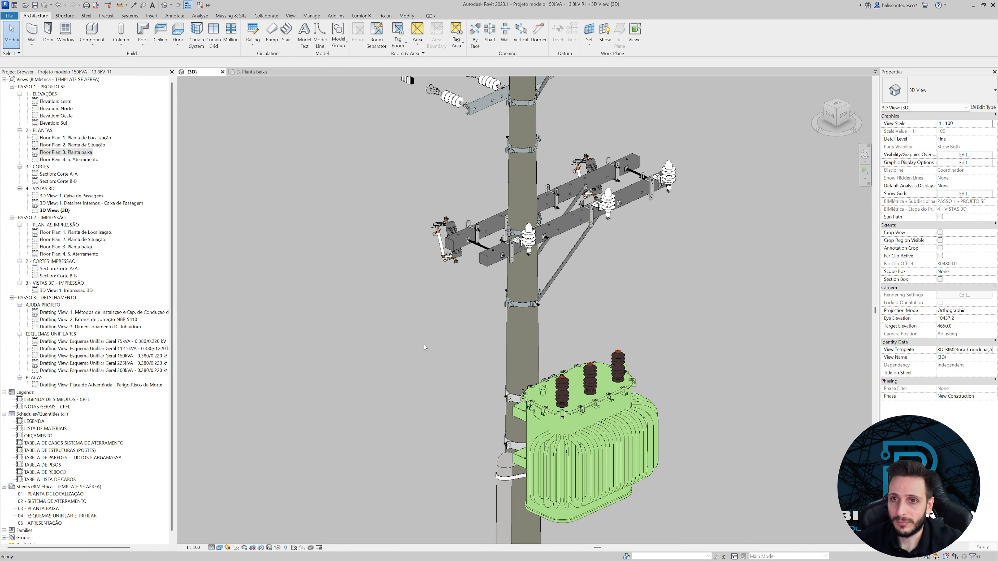
scroll(668, 232, down, 3)
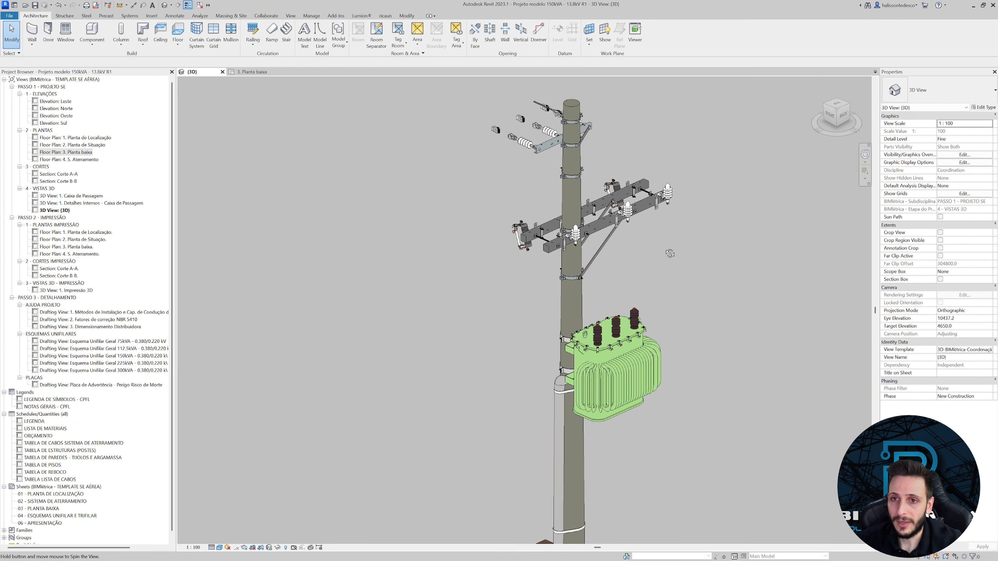
shift+middle_drag(668, 254, 566, 200)
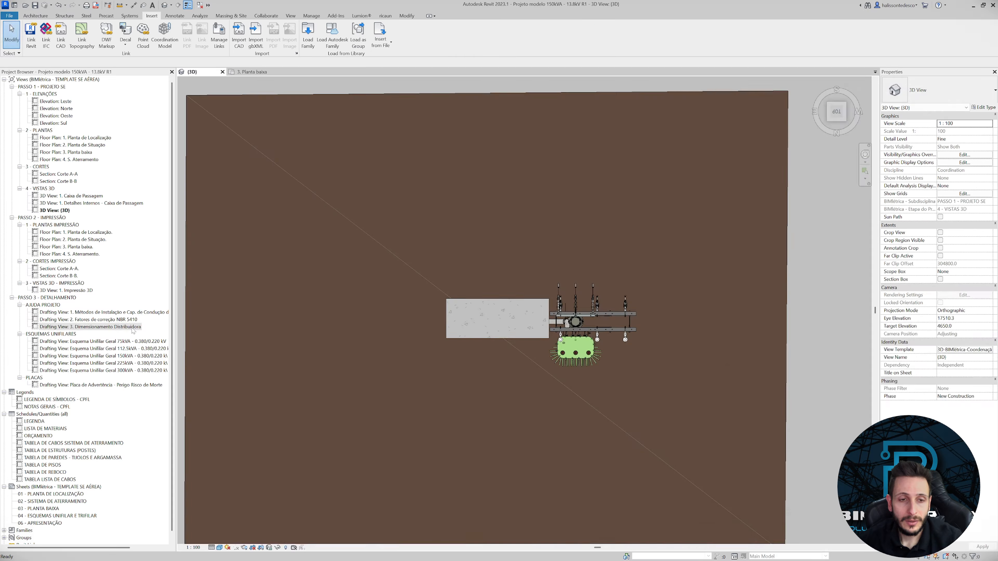
Open the drafting view 3. Dimensionamento Distribuidora and read CPFL's Tabela 3 on Ramal de Entrada conductors and its notes.
double_click(132, 329)
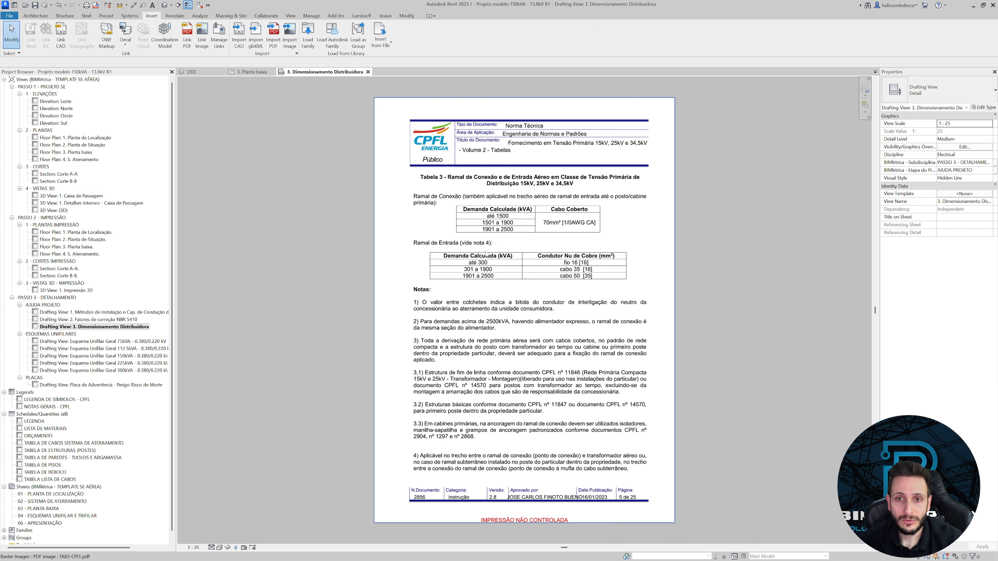
scroll(505, 241, down, 1)
scroll(436, 241, up, 4)
middle_drag(435, 241, 355, 248)
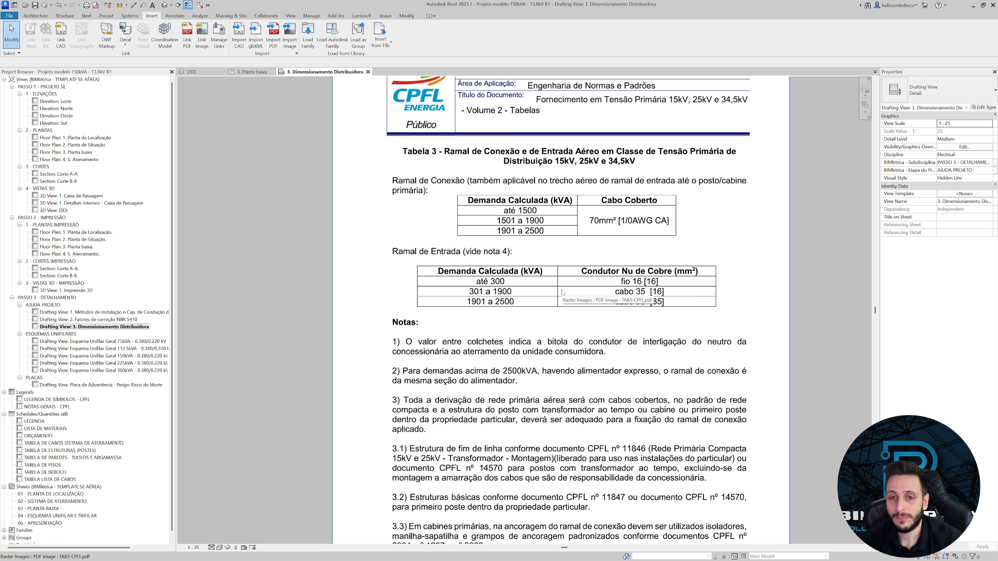
scroll(513, 303, down, 2)
scroll(427, 334, down, 1)
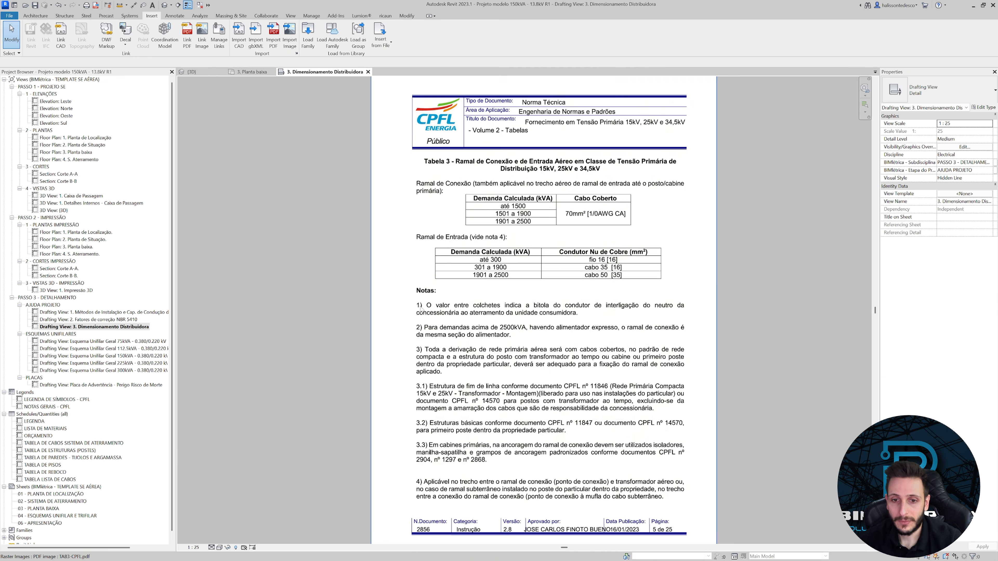
scroll(400, 330, up, 1)
scroll(428, 432, up, 1)
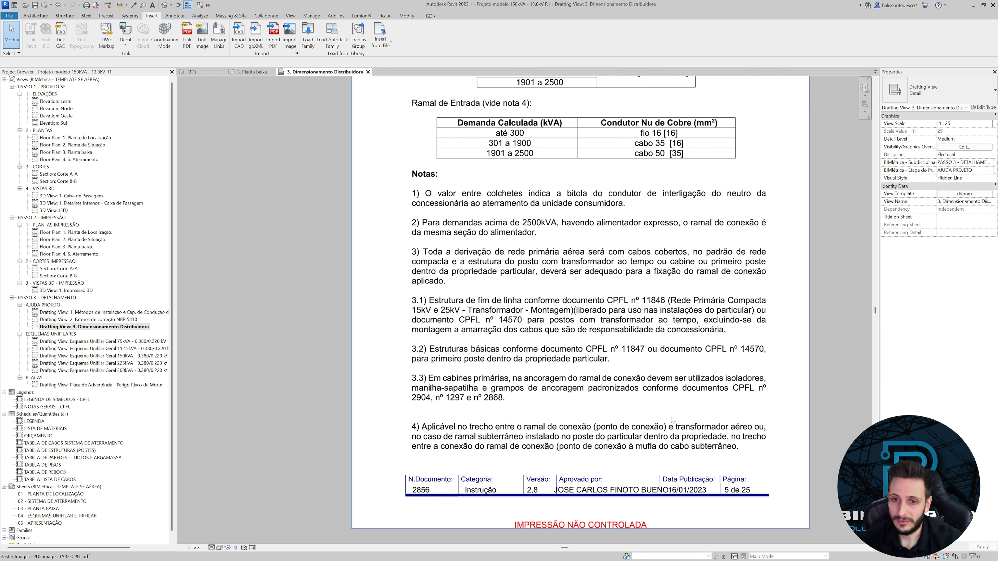
Return to the 3D view and examine the insulators, cross-arms and transformer bushings, finishing close up in the Top view.
click(193, 71)
shift+middle_drag(602, 319, 518, 285)
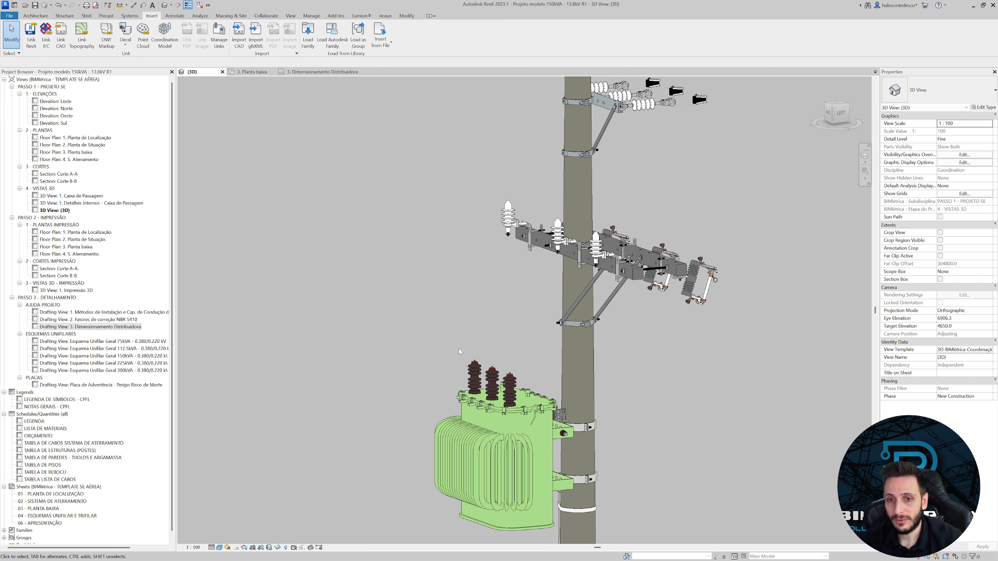
shift+middle_drag(654, 426, 525, 452)
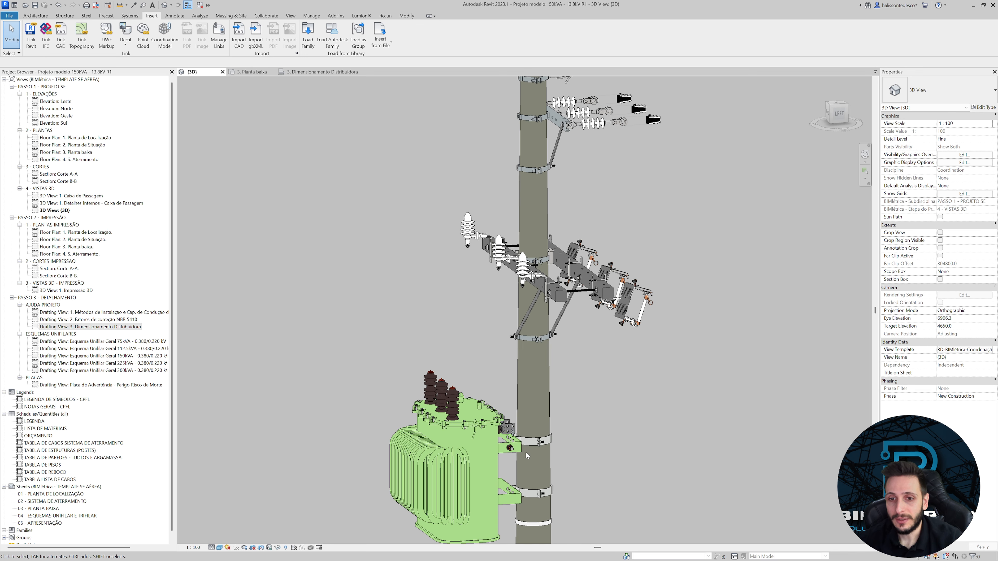
middle_drag(494, 364, 471, 268)
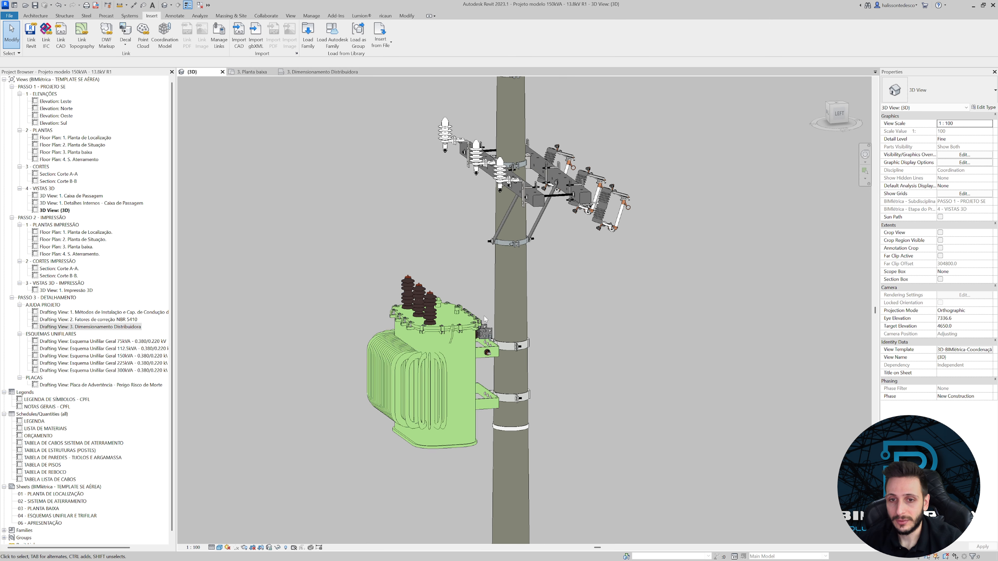
scroll(496, 361, up, 2)
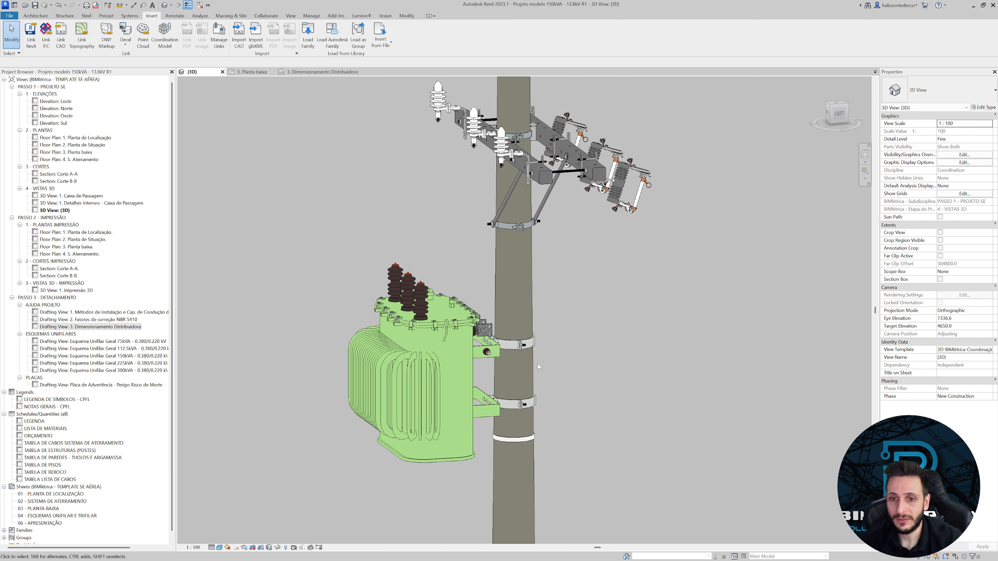
scroll(377, 255, down, 2)
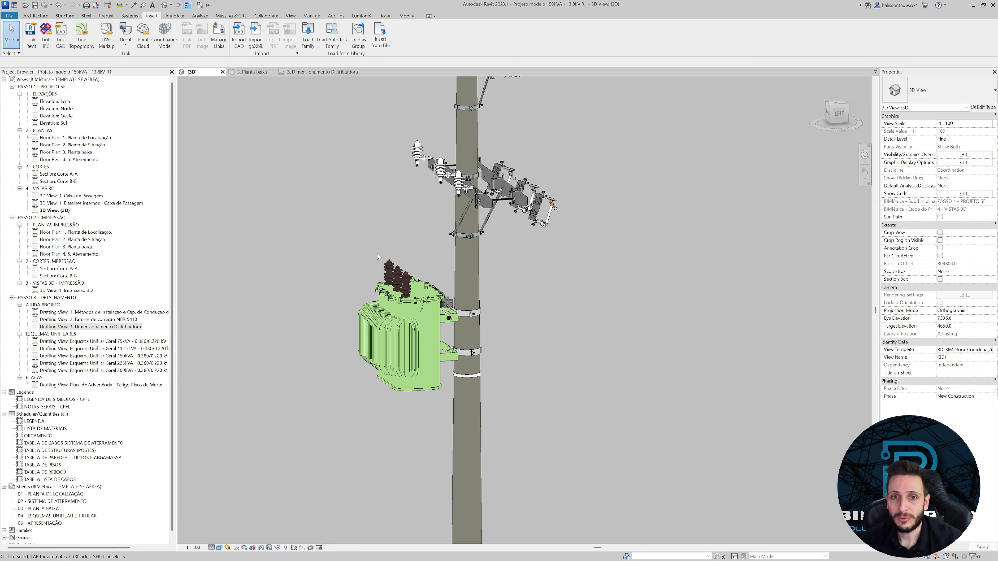
scroll(377, 254, down, 1)
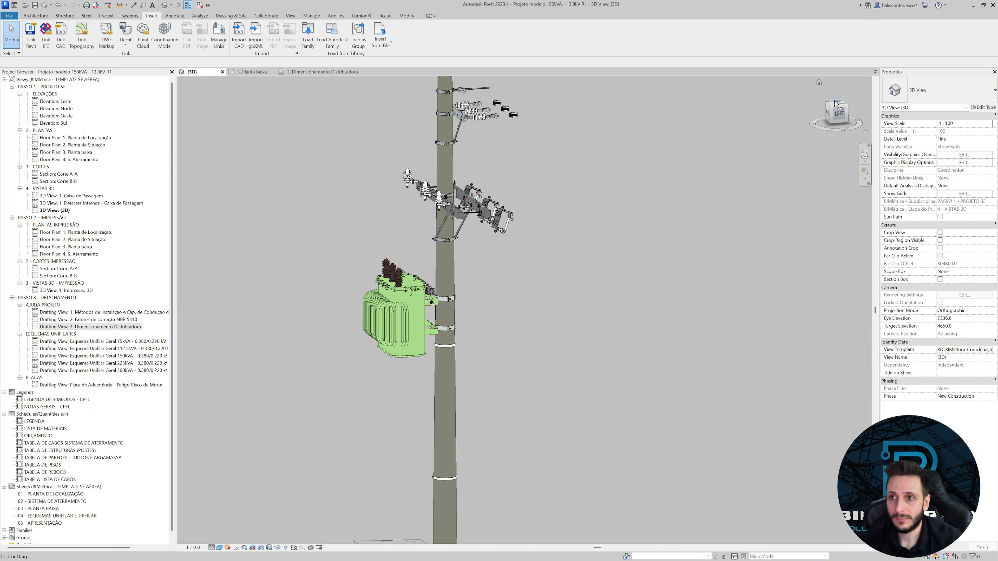
drag(837, 104, 844, 105)
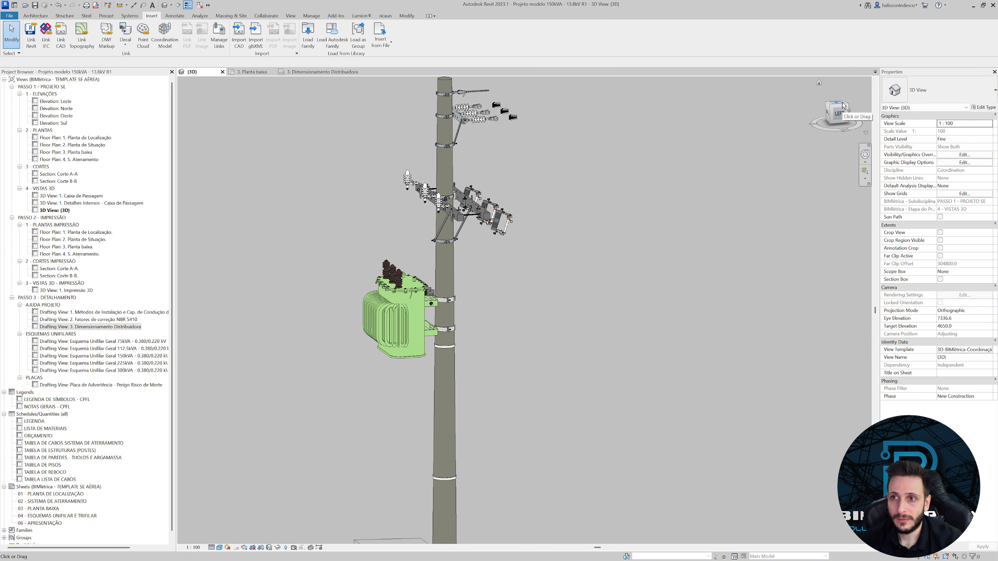
click(838, 104)
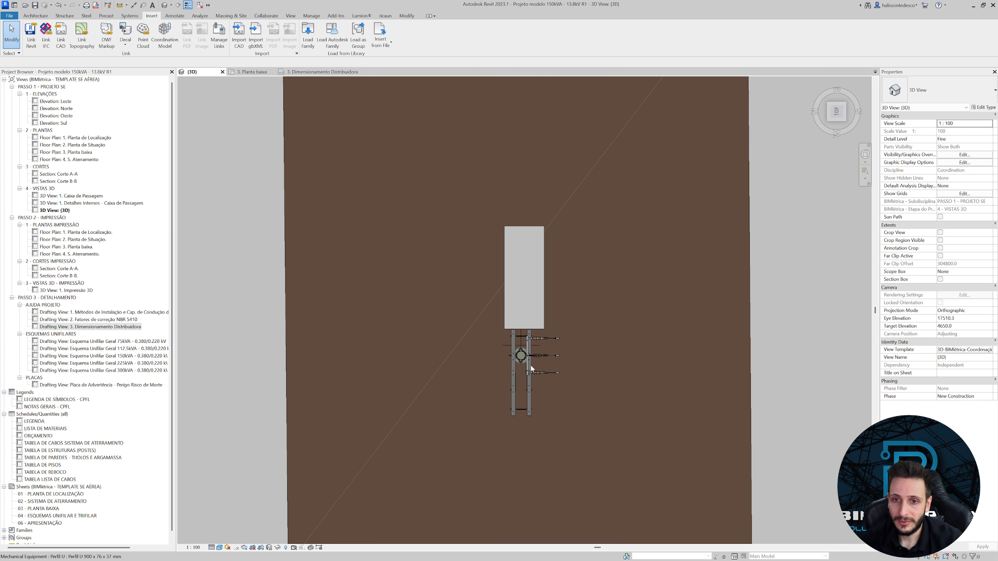
scroll(540, 356, up, 3)
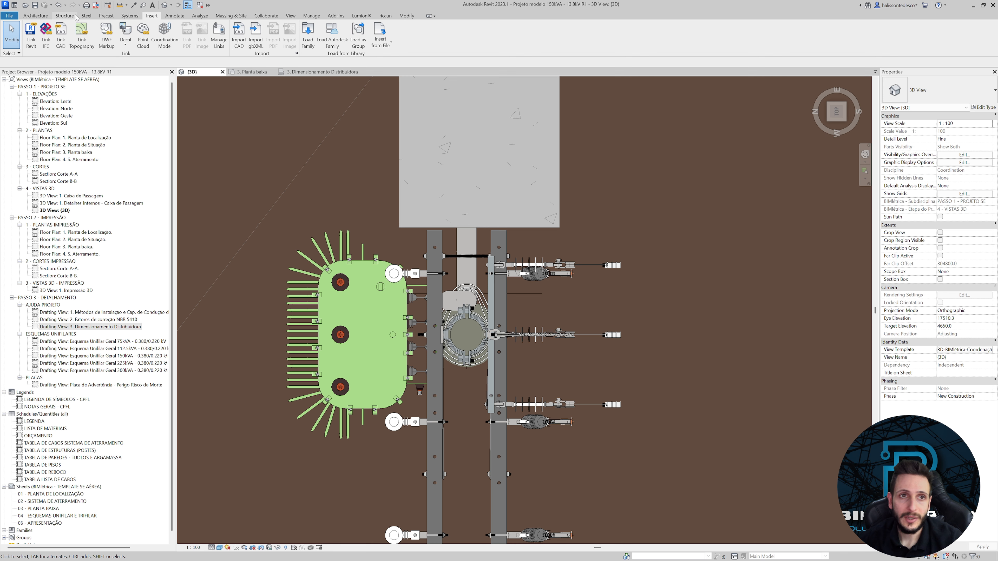
Start a round Flex Duct and duplicate the type Cabo unipolar #16mm² EPR1kV as Cabo de cobre nú #16mm².
click(130, 17)
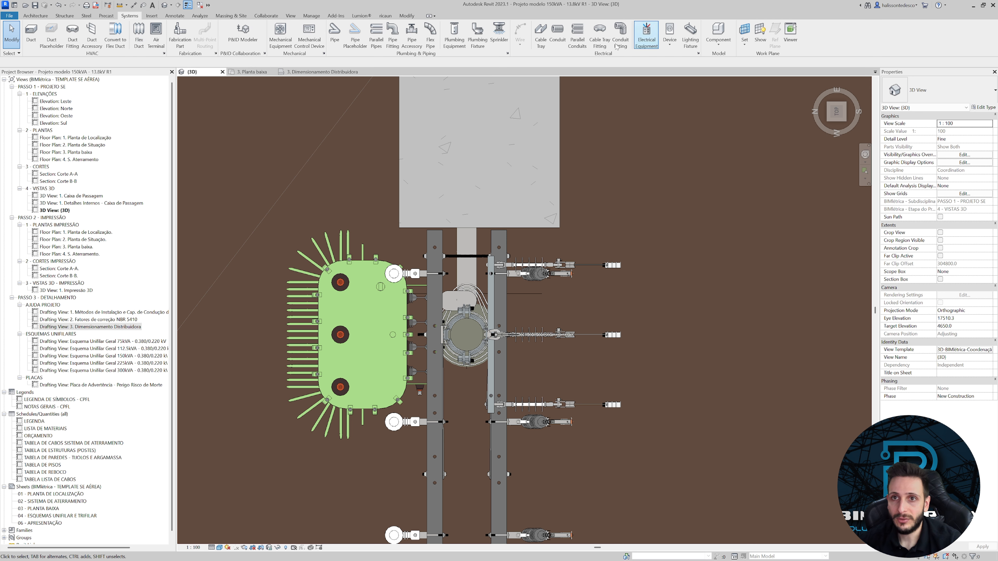
click(144, 40)
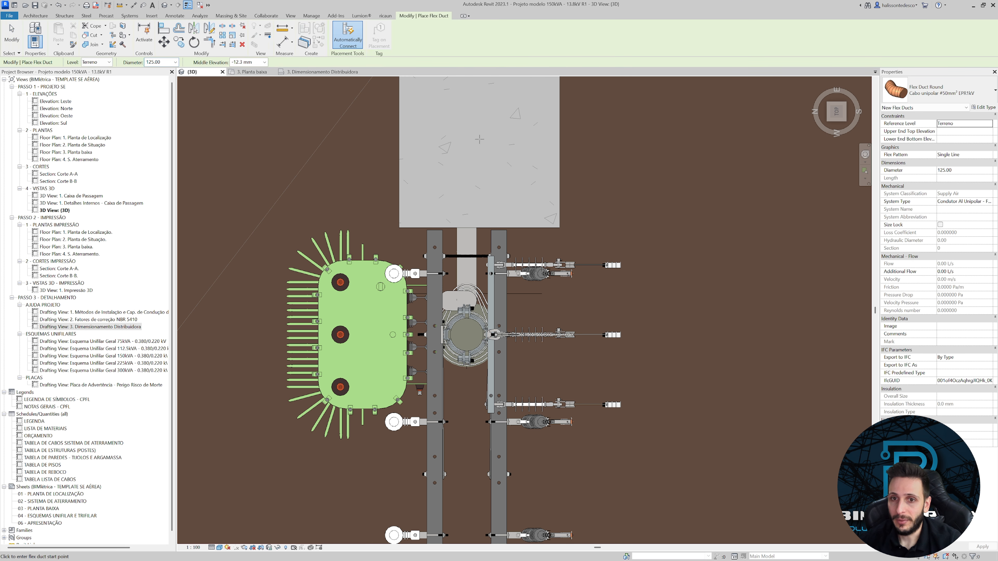
scroll(748, 229, down, 3)
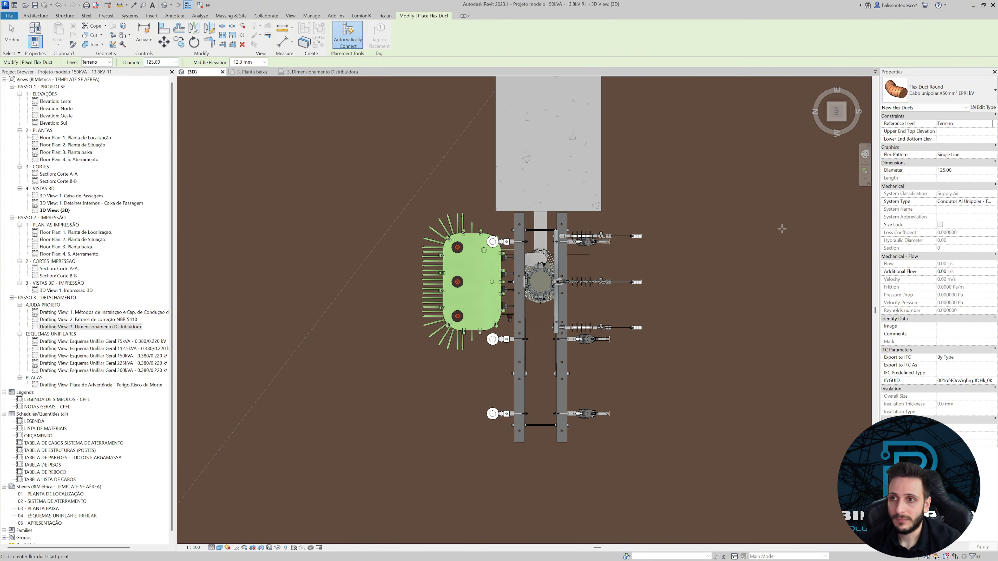
click(955, 94)
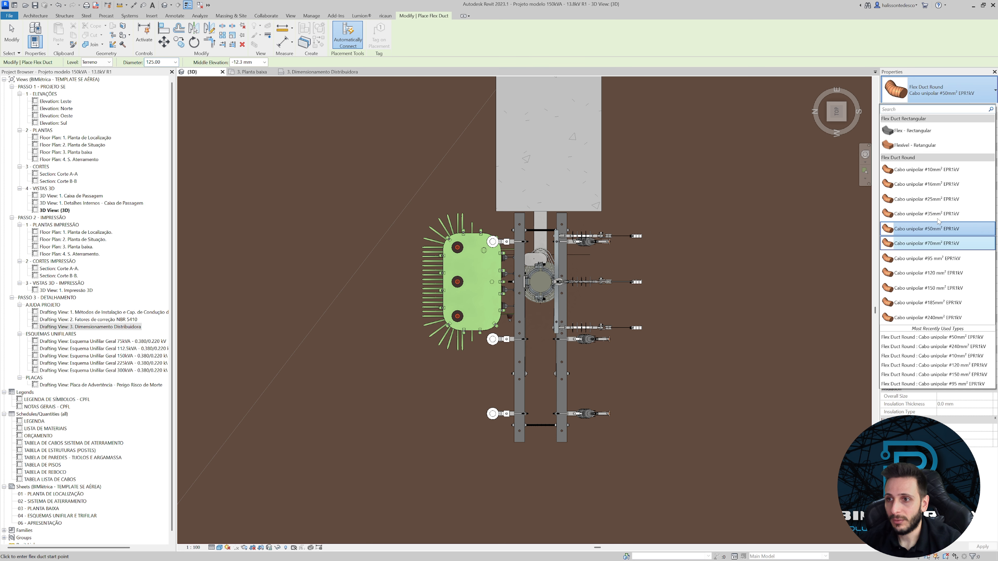
click(926, 184)
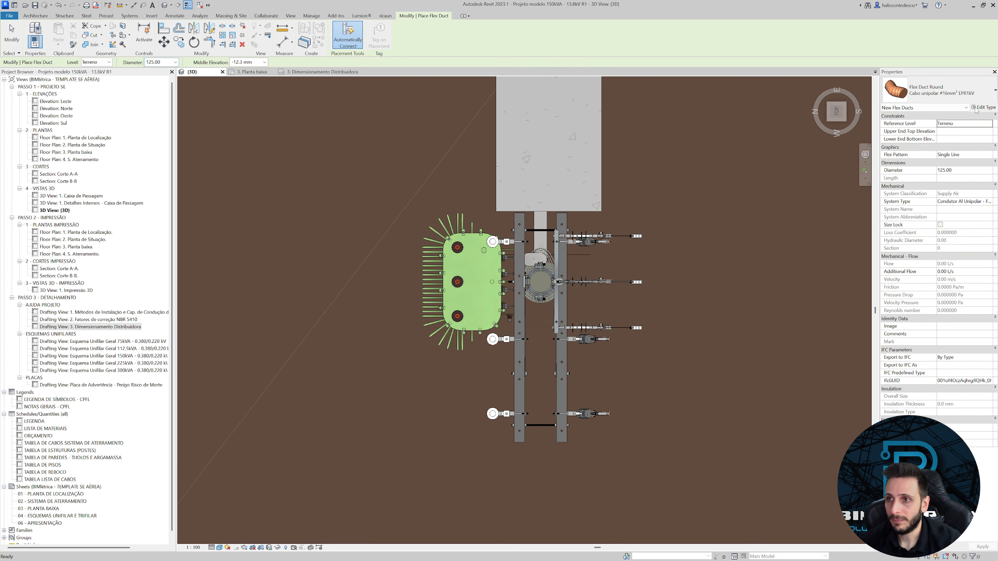
click(983, 107)
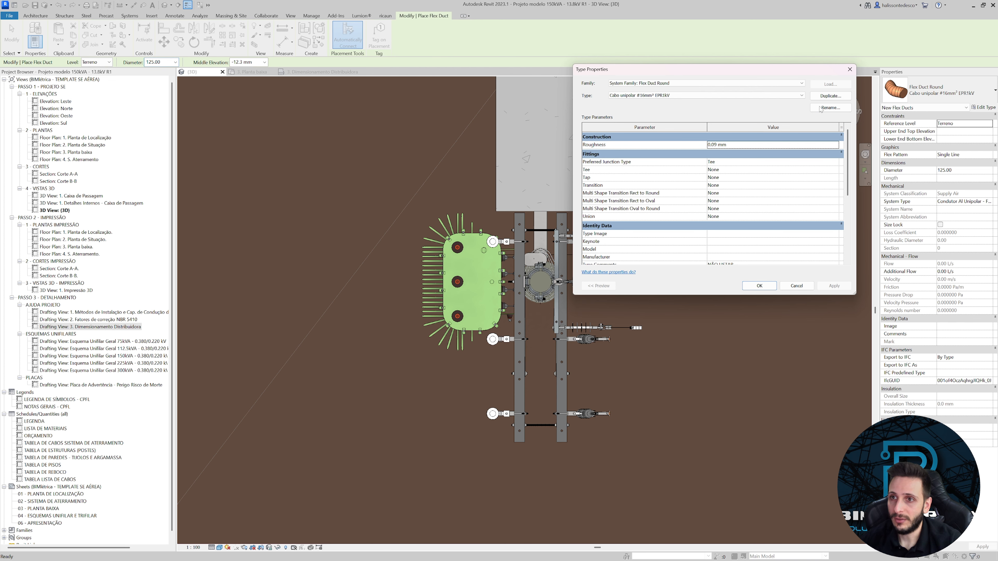
click(823, 97)
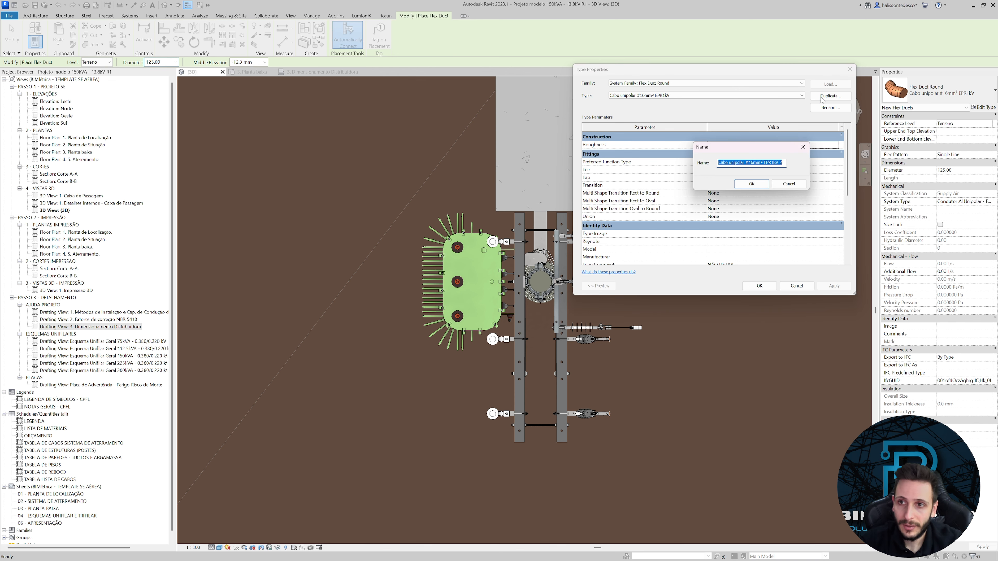
click(741, 163)
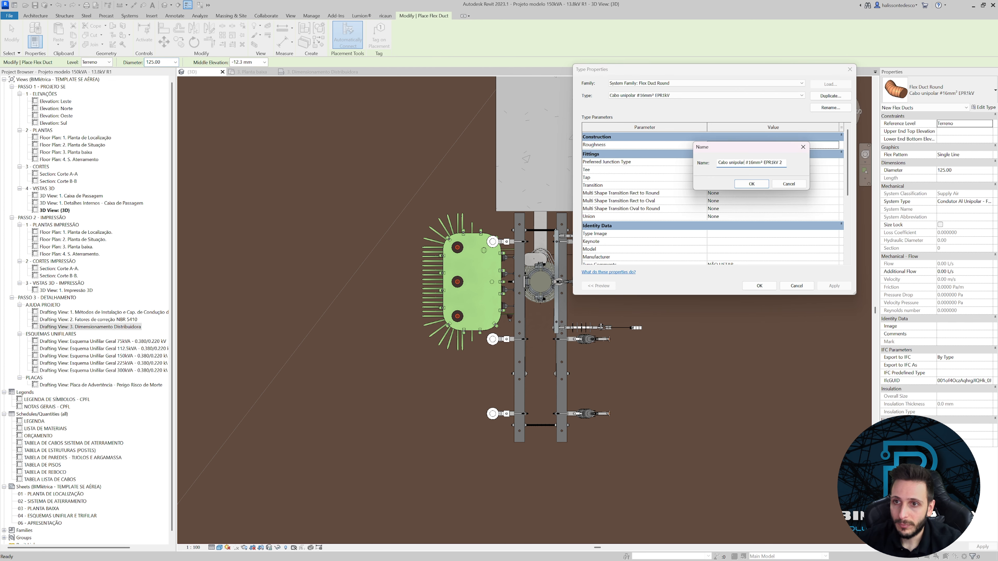
key(shift+Home)
text(C)
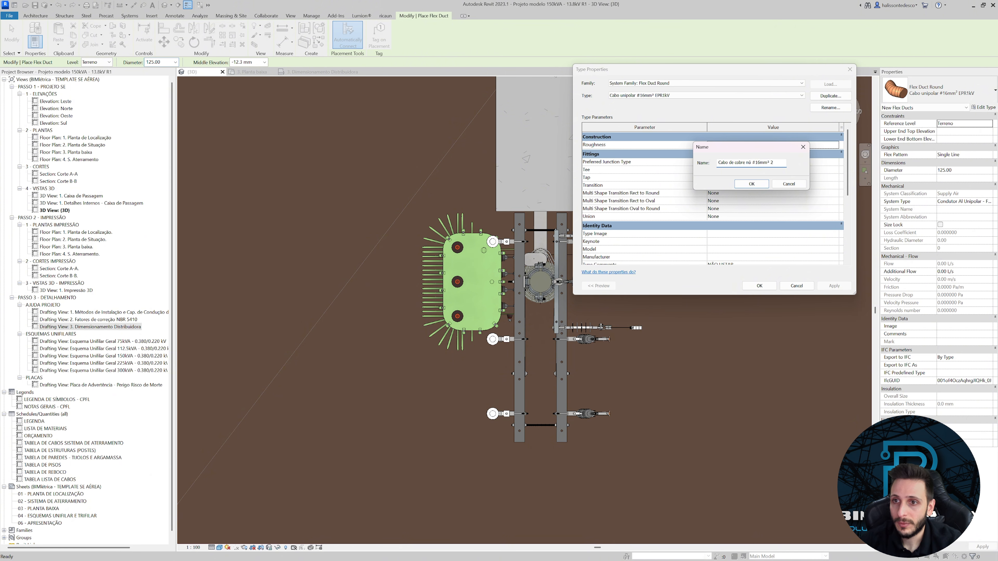
click(742, 184)
click(765, 286)
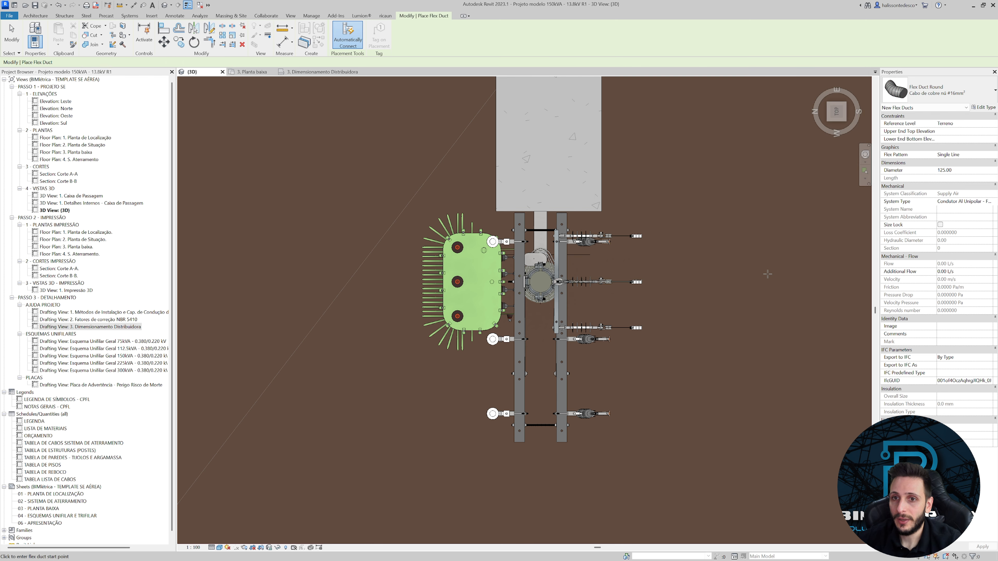
Set the new flex duct's System Type to Cabo de cobre nú and its middle elevation to 8000 mm.
click(975, 201)
click(989, 202)
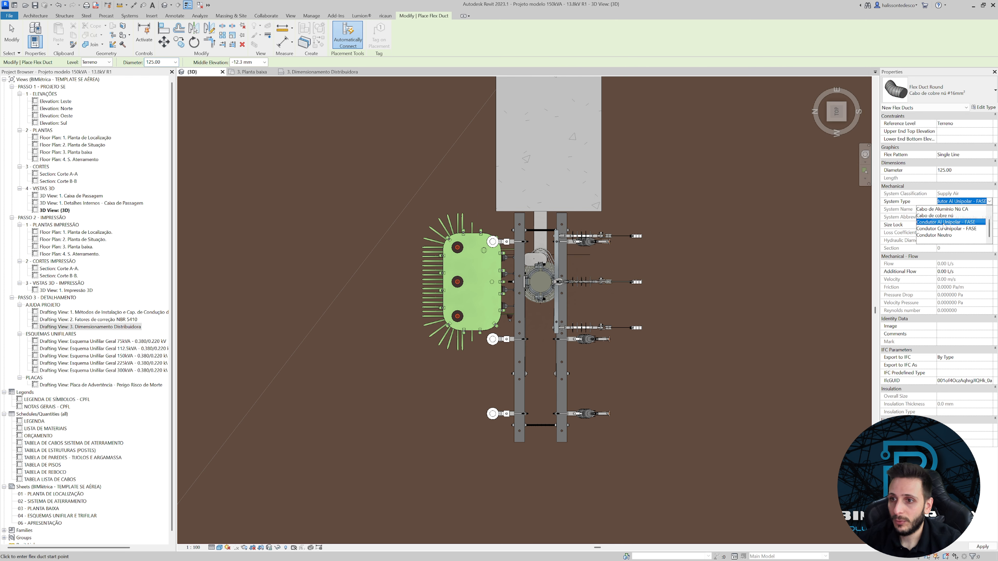
click(935, 216)
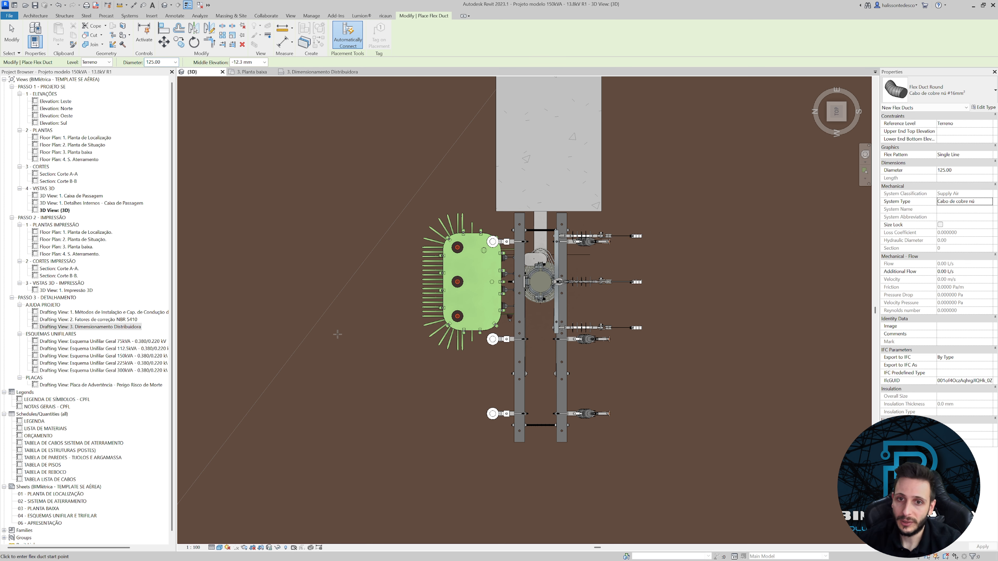
scroll(492, 268, up, 5)
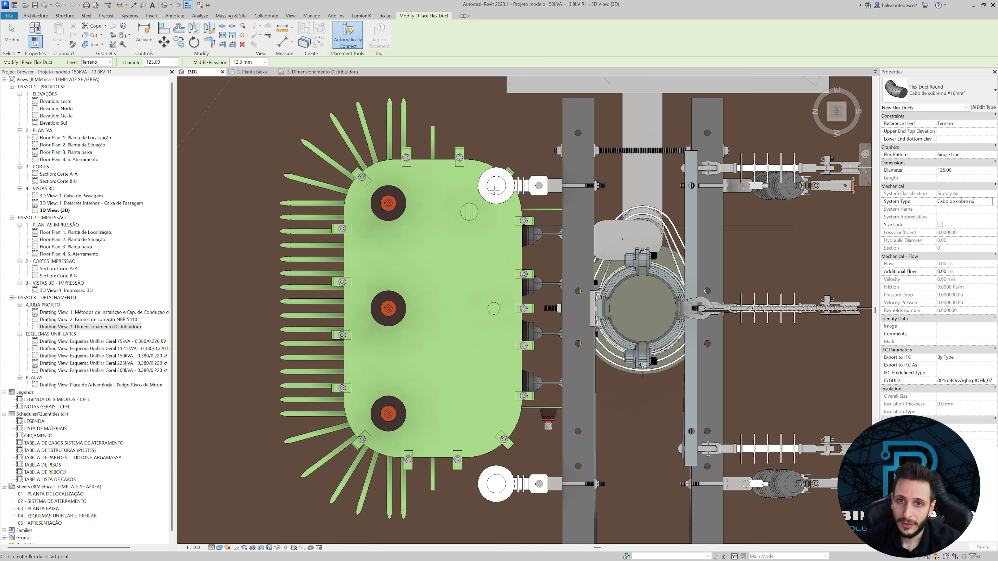
click(244, 63)
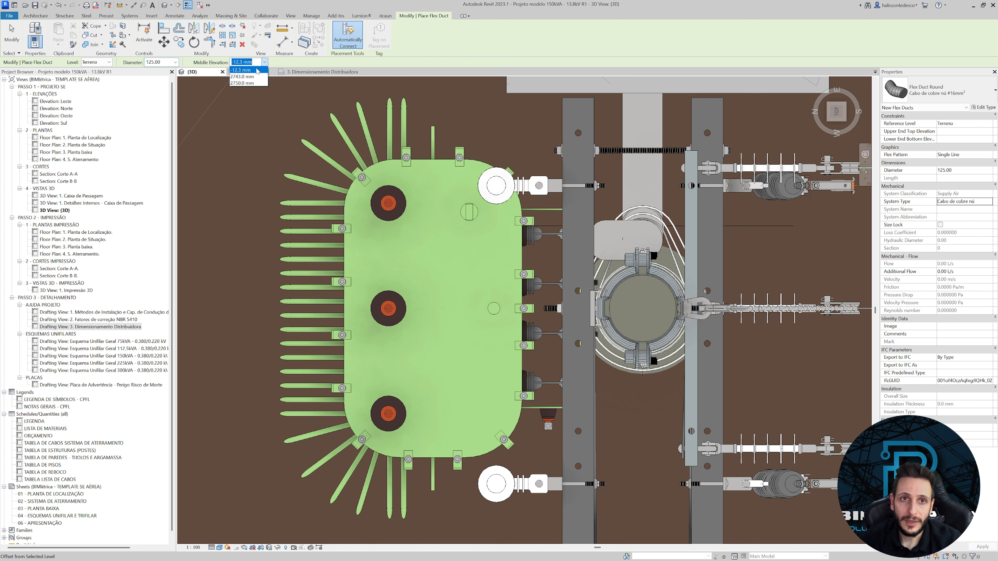
text(8)
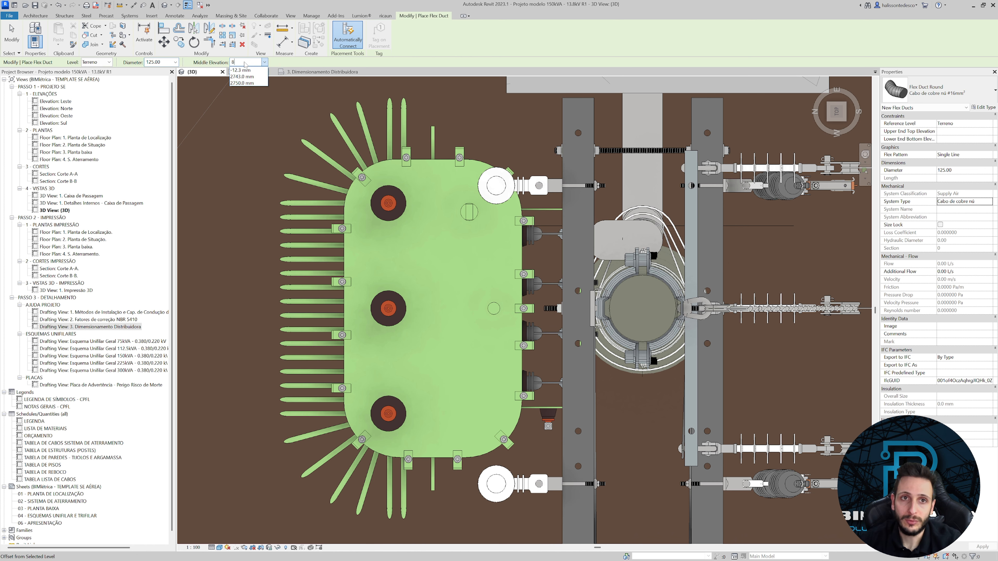
text(000)
key(Return)
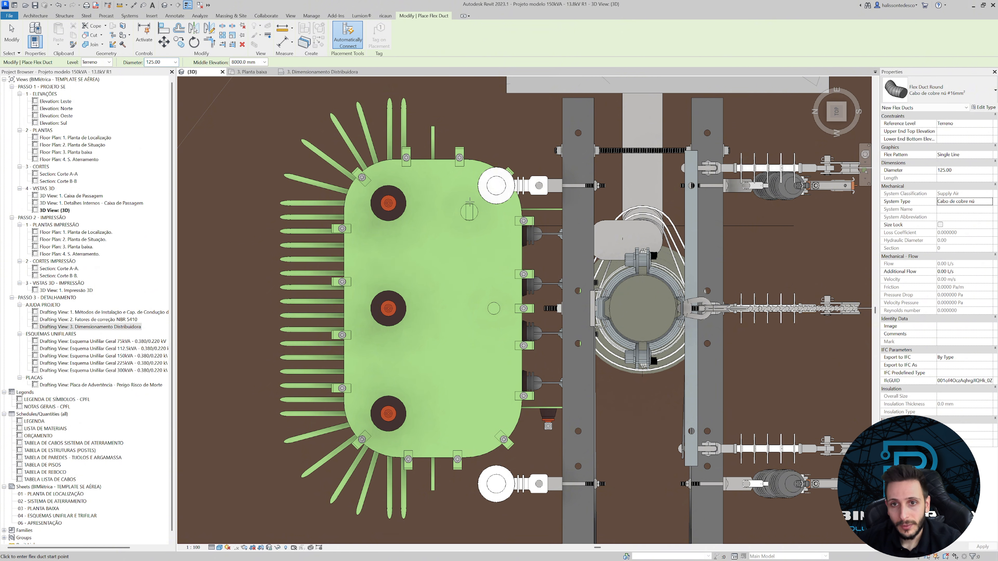
Draw a 6.18 mm diameter bare copper conductor about 860 mm long between the centres of the first two white arresters near the transformer.
click(496, 185)
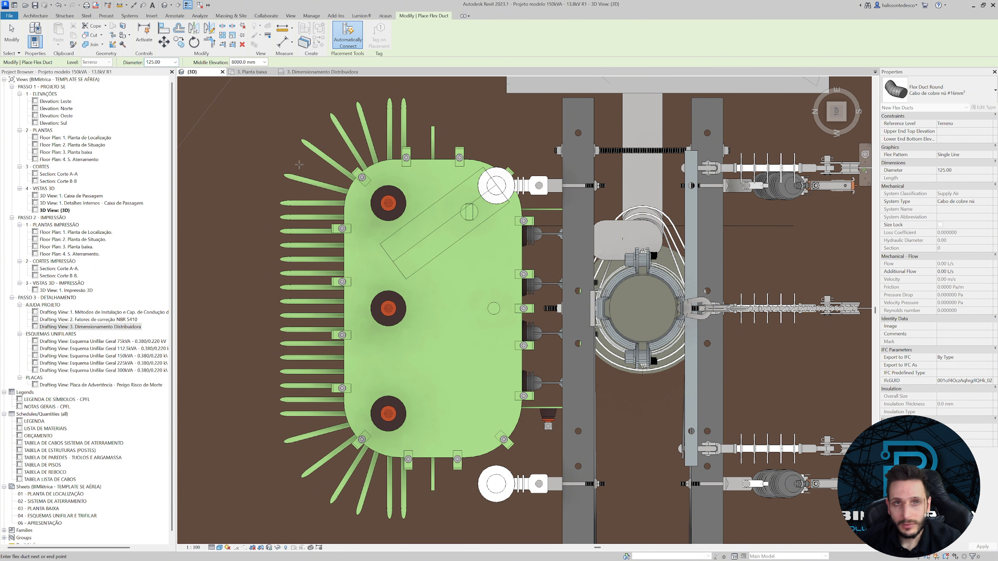
click(176, 62)
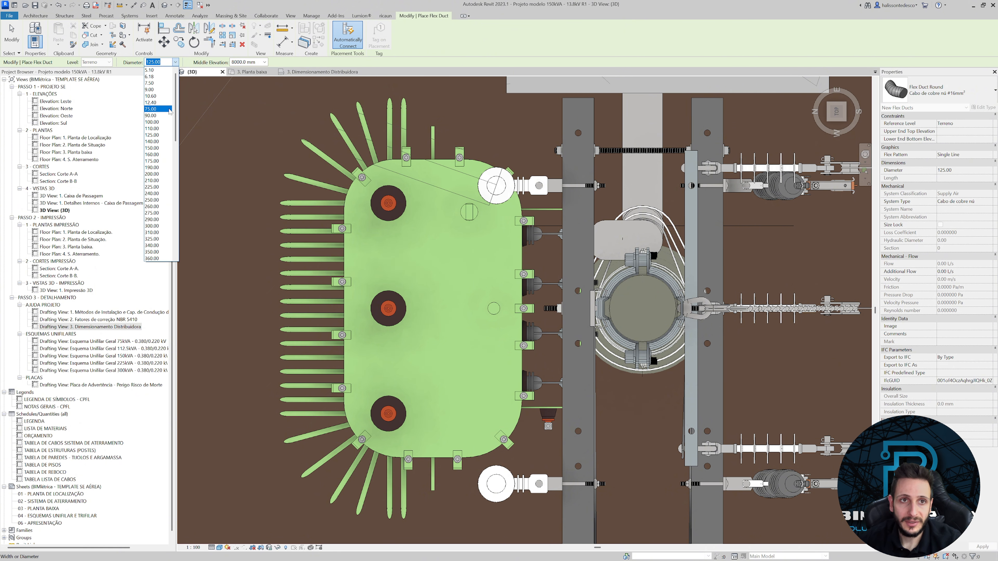
click(158, 77)
click(496, 185)
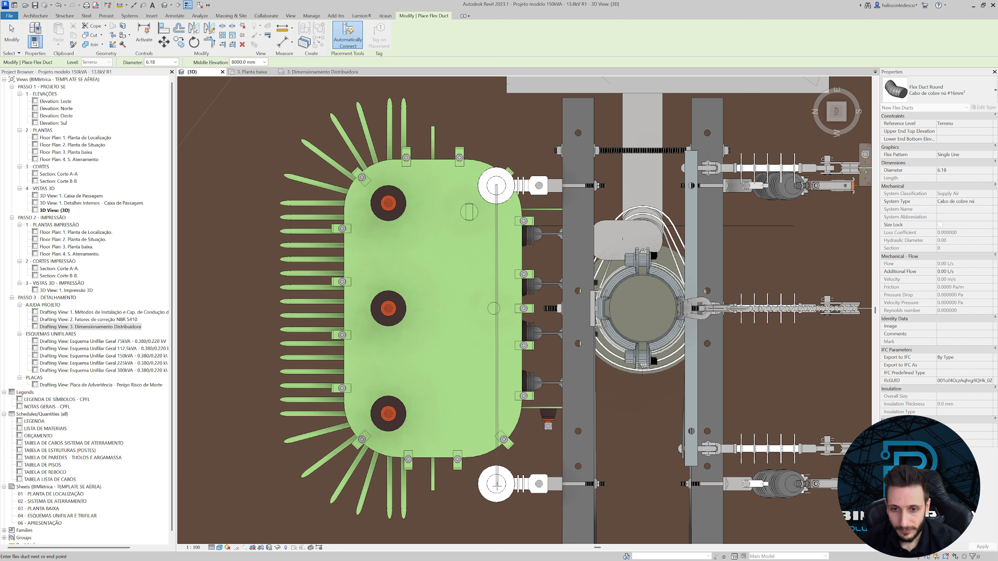
click(496, 485)
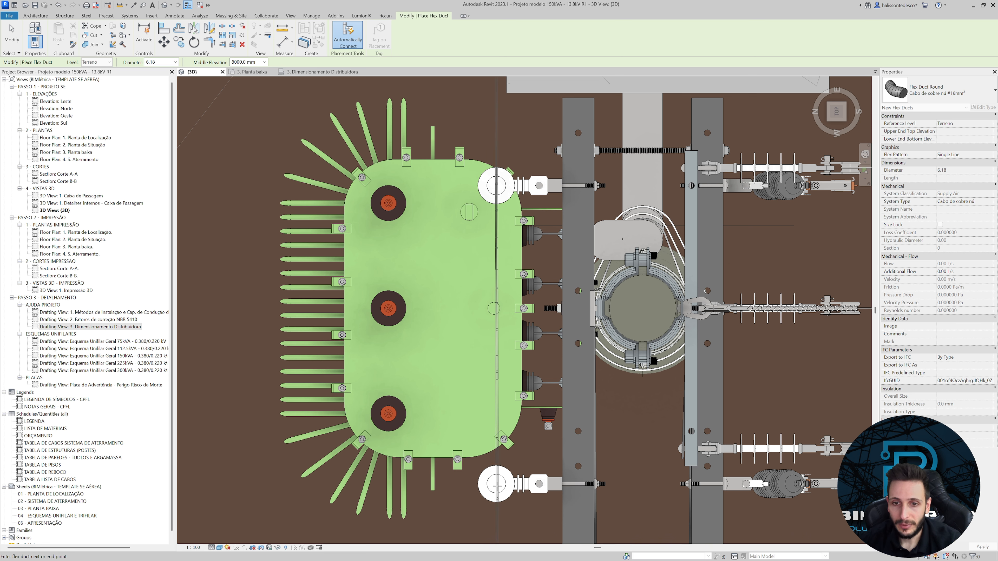
key(Escape)
key(Escape)
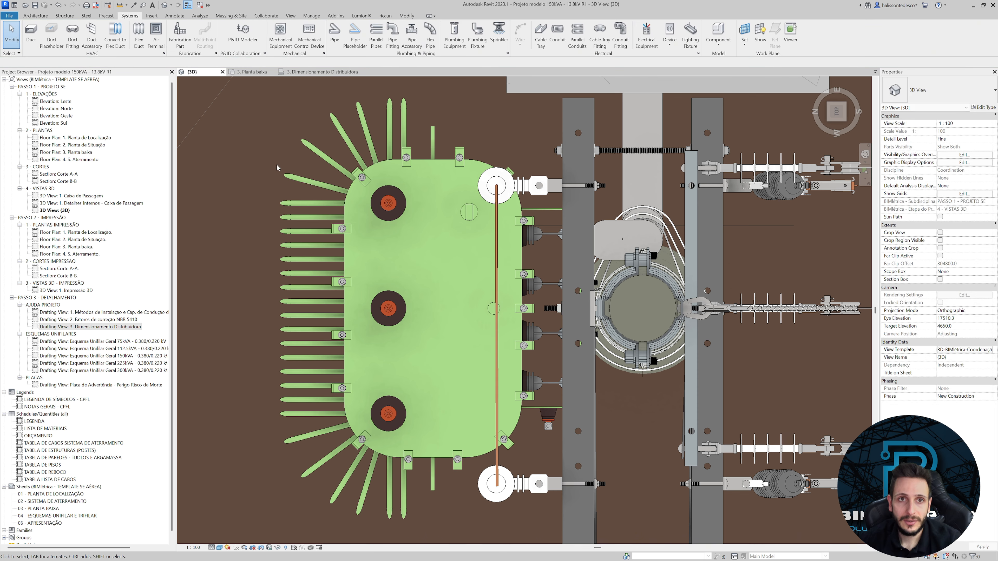
Lower the copper conductor, viewed from the Back, from the arrester tips to the terminal bolts beneath the arresters.
scroll(331, 276, down, 2)
shift+middle_drag(409, 344, 598, 171)
scroll(505, 197, down, 4)
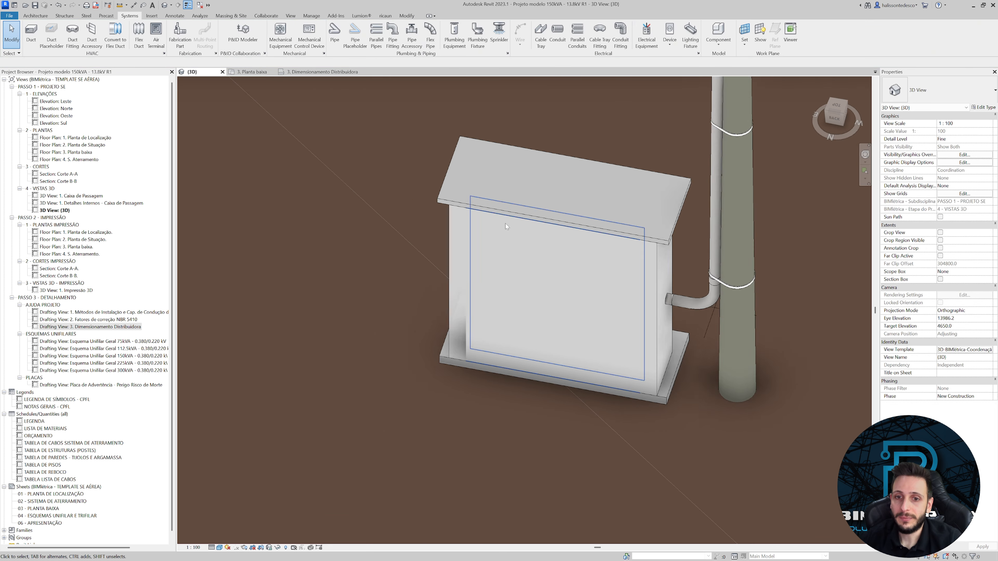
middle_drag(457, 338, 450, 447)
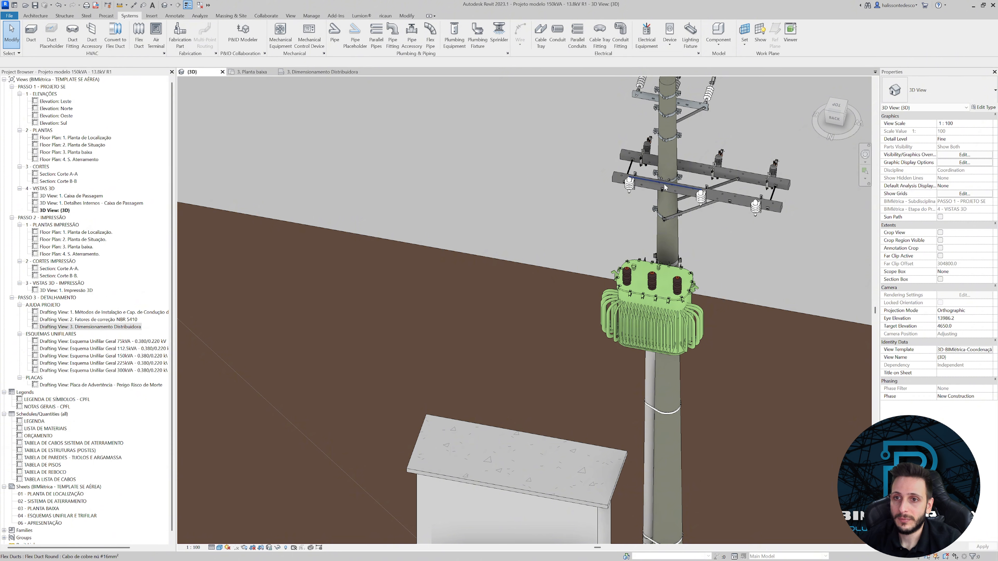
click(665, 183)
click(832, 119)
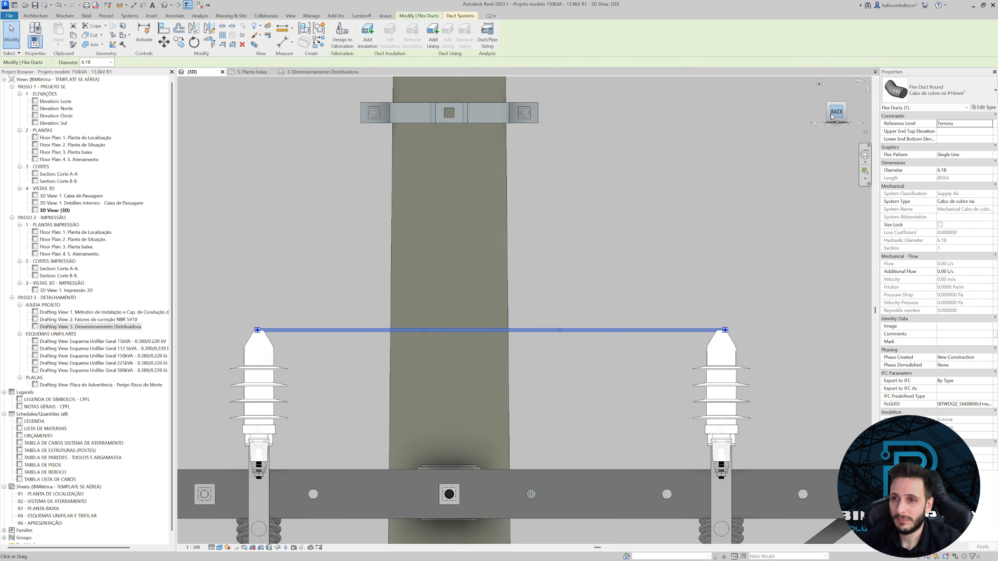
scroll(565, 290, down, 3)
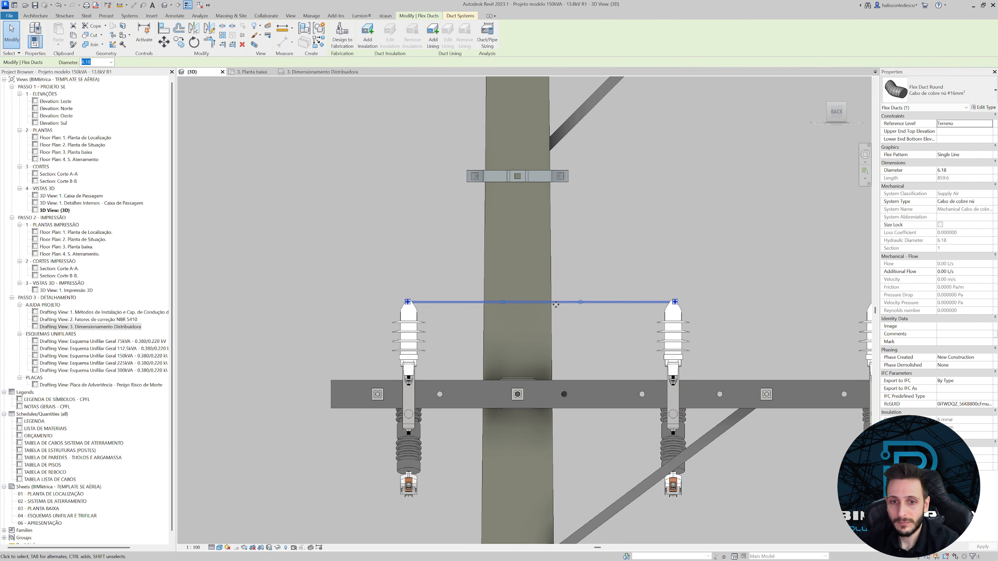
drag(556, 304, 557, 318)
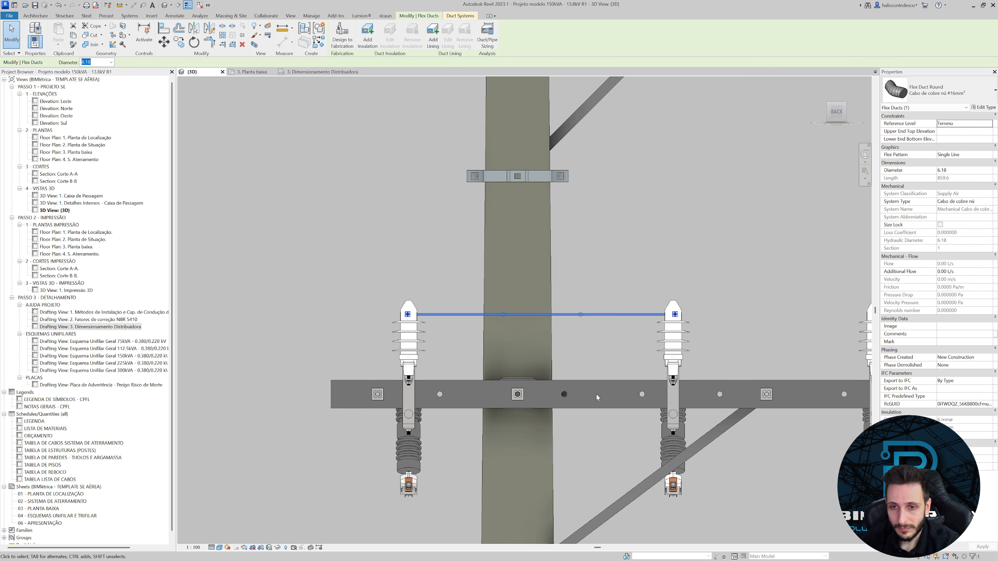
key(Down)
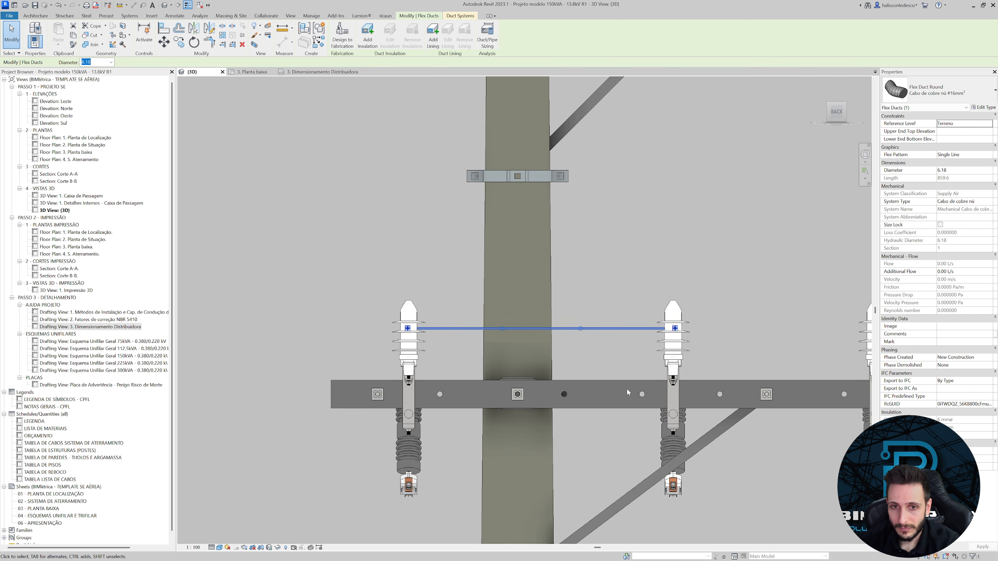
key(Down)
key(Down)
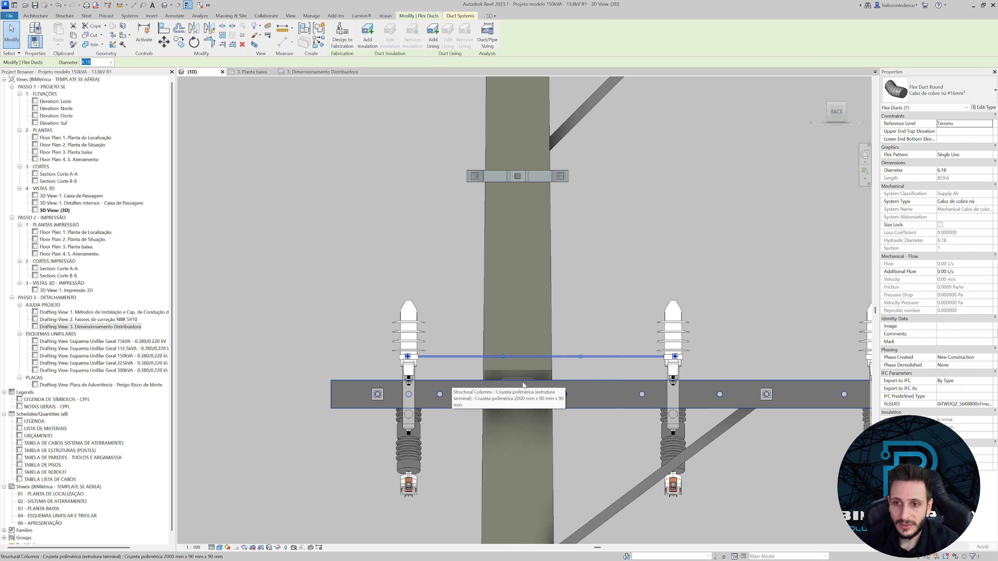
key(Down)
key(Down)
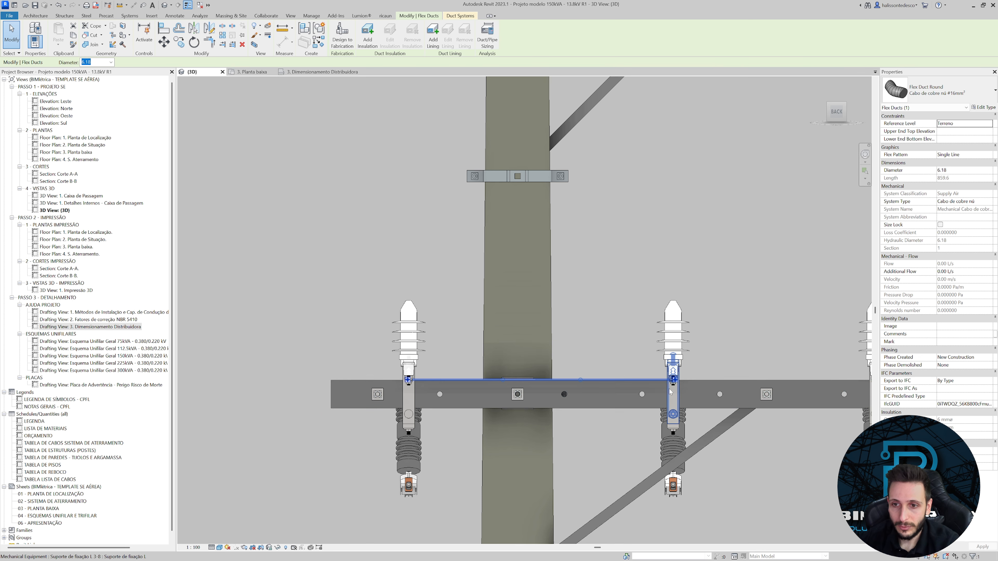
scroll(670, 392, up, 3)
scroll(221, 390, up, 5)
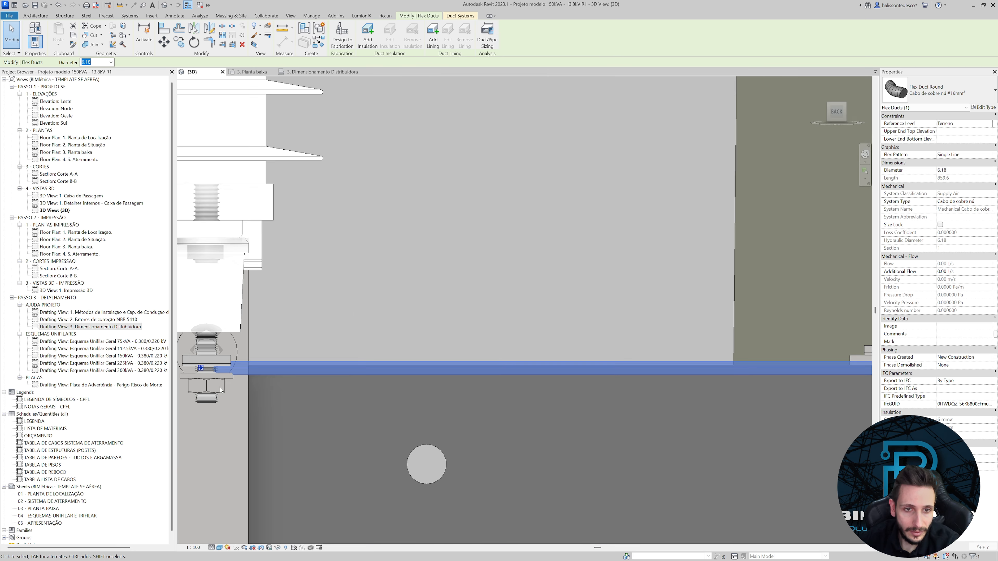
scroll(221, 388, down, 4)
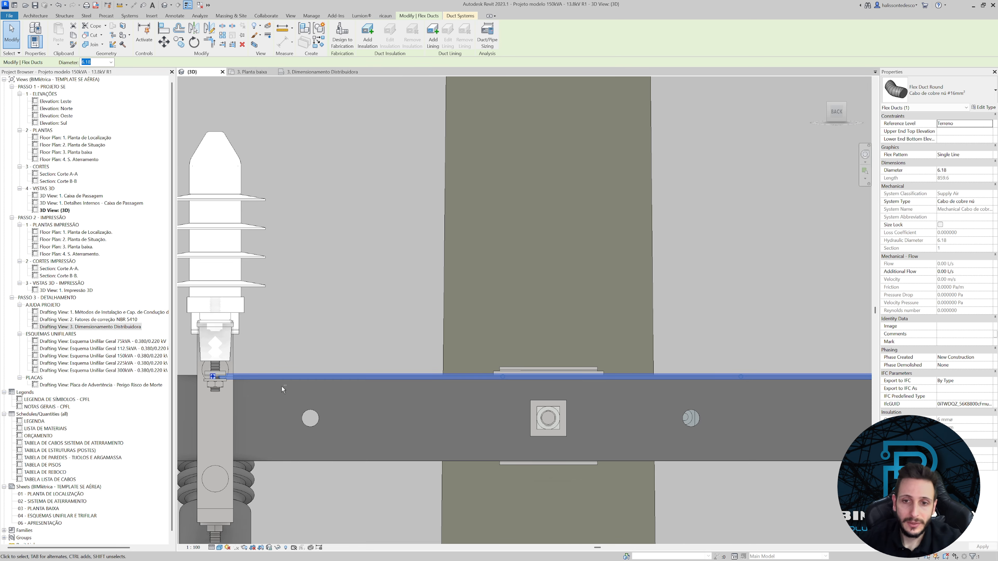
Shift the conductor sideways in the Right view, from the arrester bolt's centre to beside its shank between the clamp washers.
shift+middle_drag(220, 388, 594, 395)
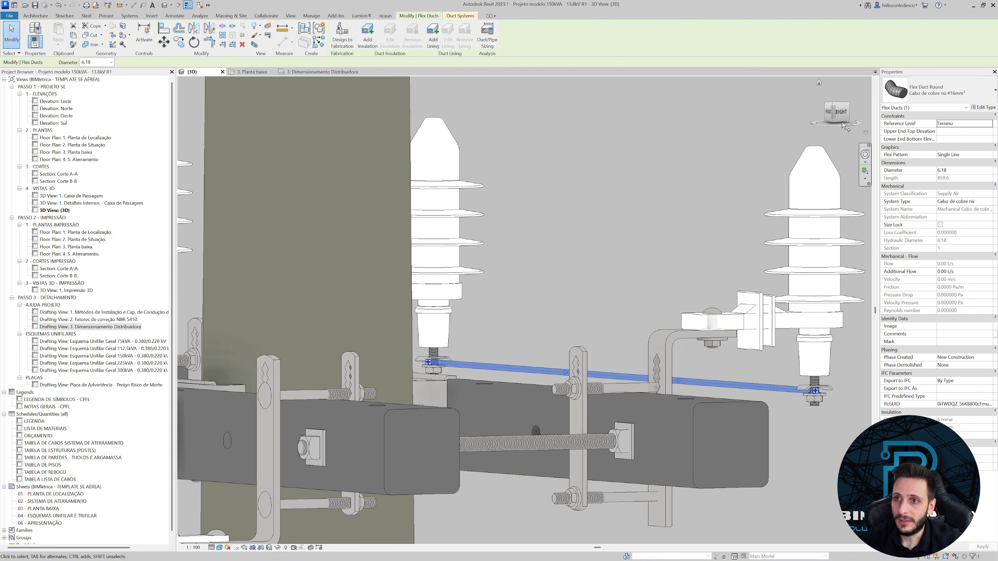
click(840, 112)
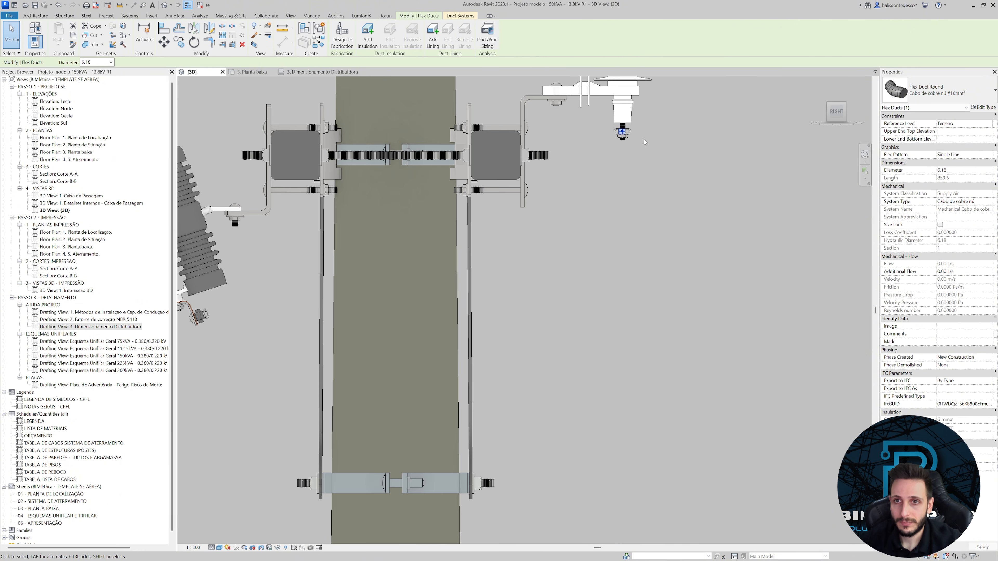
scroll(450, 440, up, 8)
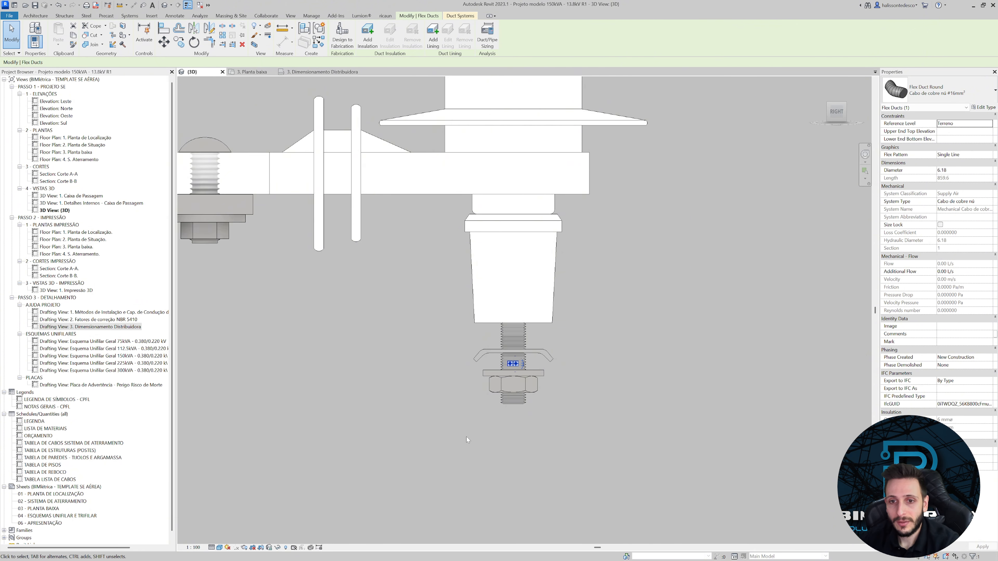
key(Right)
key(Right)
key(Right)
key(Right)
key(Right)
key(Right)
key(Right)
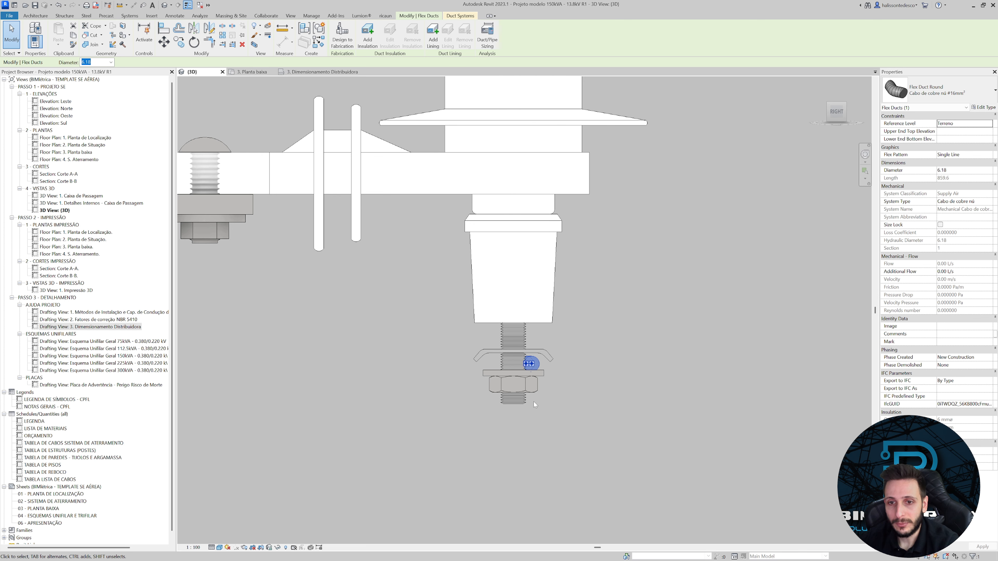
Copy the copper conductor, viewed from the Right, to the opposite side of the arrester bolt's shank, between the clamp washers.
scroll(533, 402, up, 4)
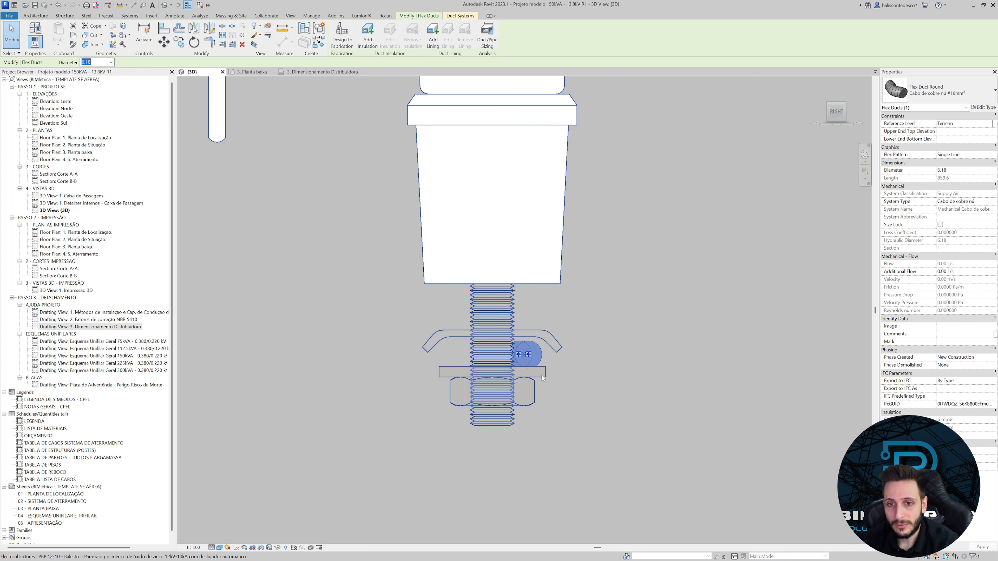
scroll(542, 378, down, 3)
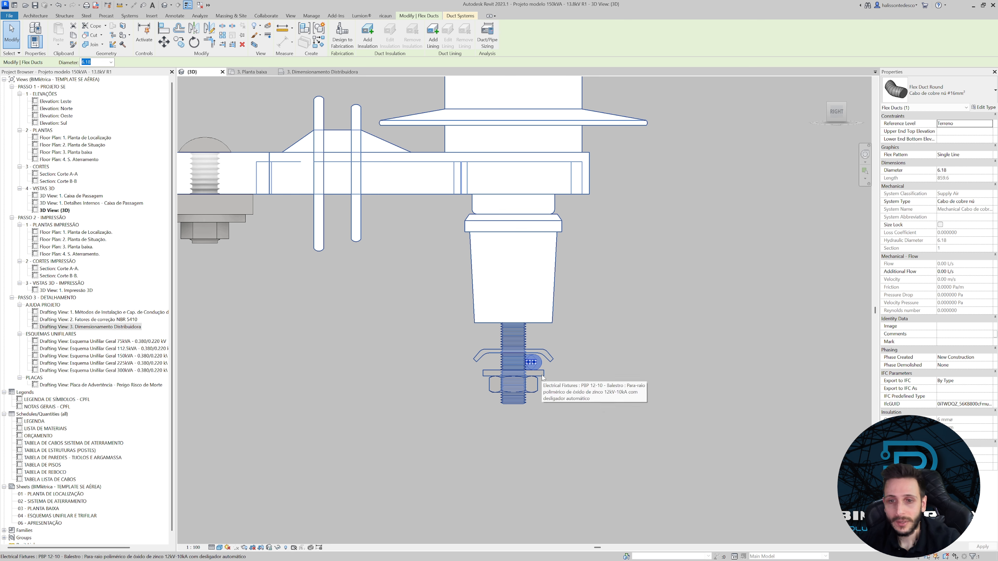
key(c)
key(o)
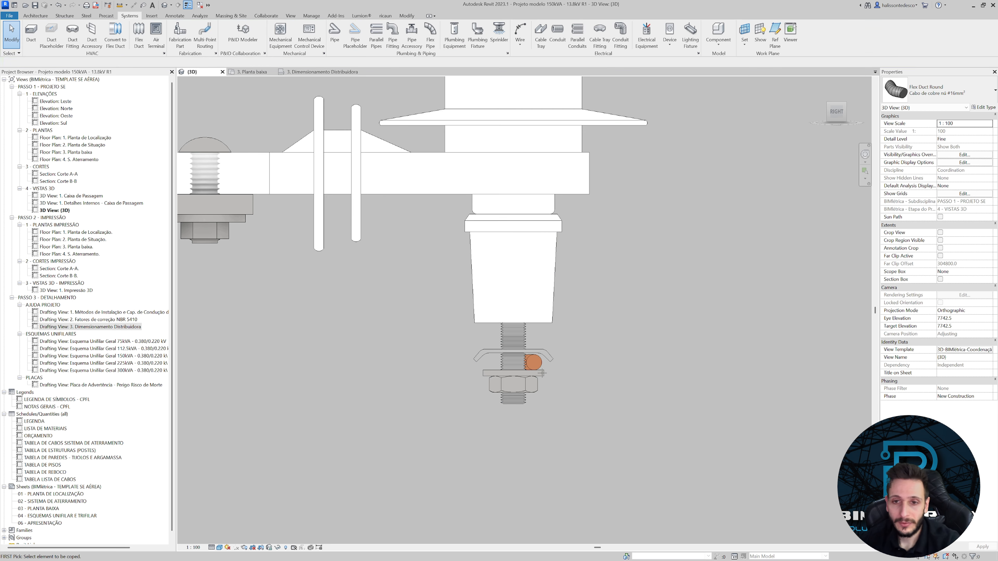
scroll(515, 383, up, 3)
key(Escape)
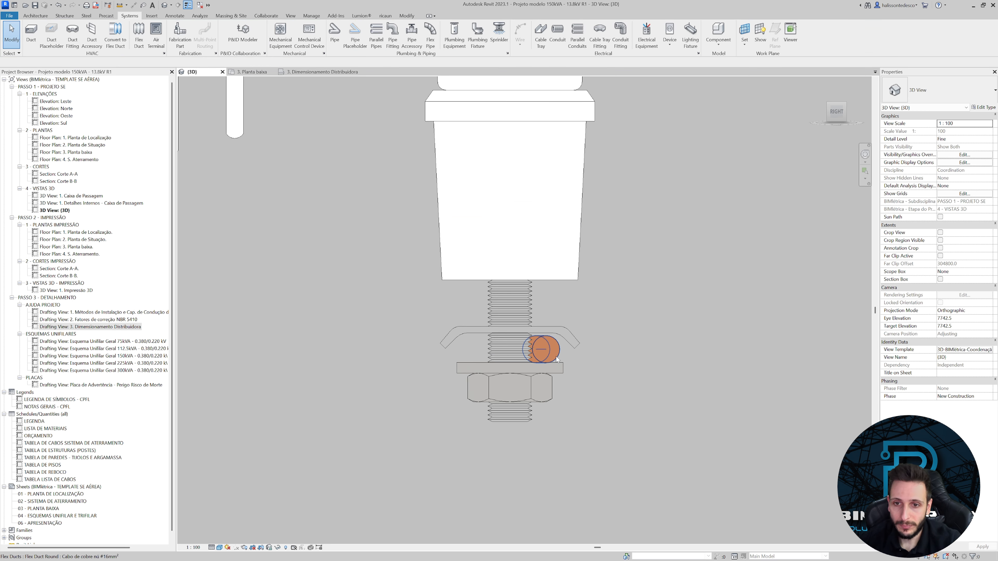
click(559, 356)
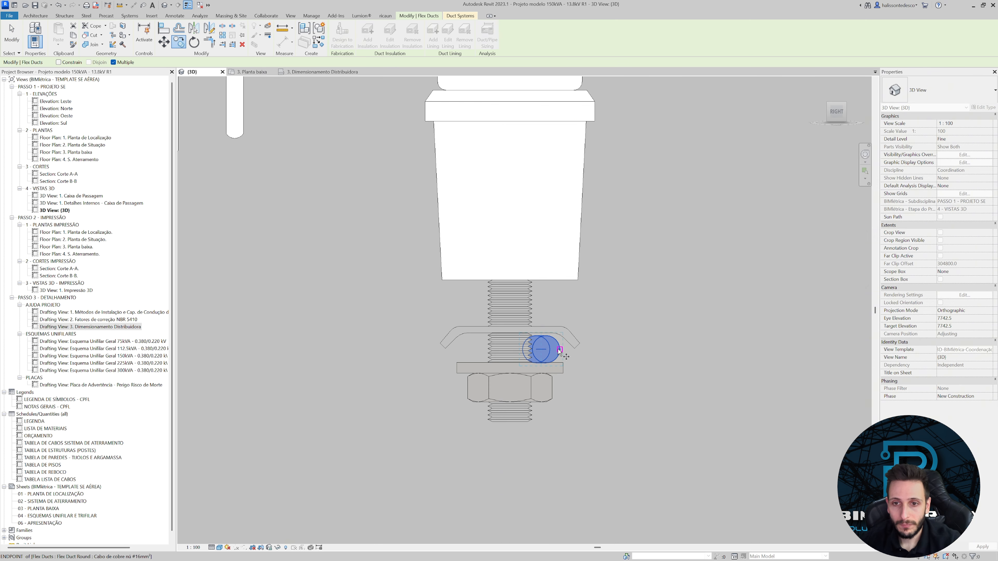
drag(560, 349, 475, 351)
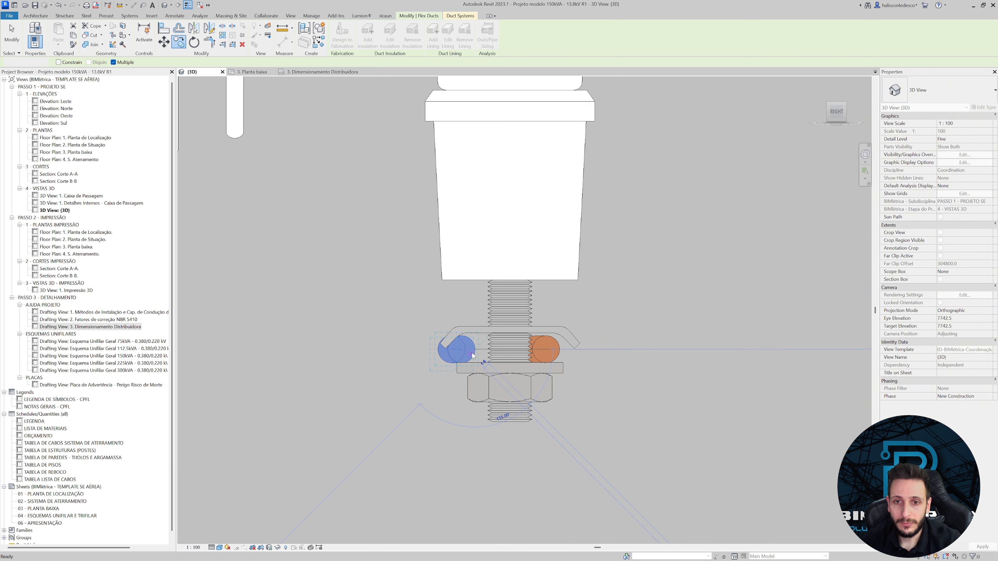
key(Escape)
Nudge the copied conductor along the crossarm, viewed from the Back, until its far end reaches the third arrester's terminal bolt.
click(474, 356)
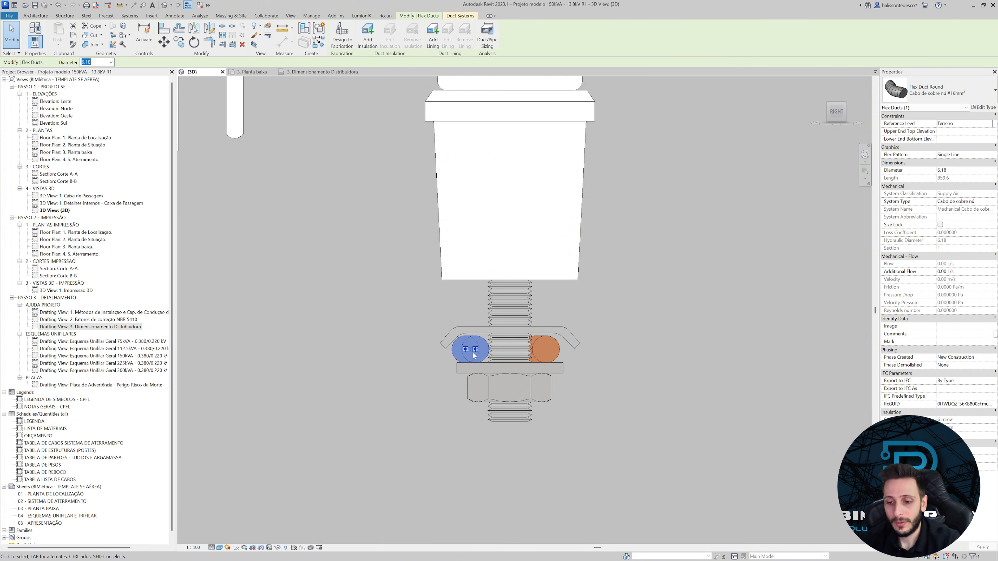
shift+middle_drag(473, 356, 510, 338)
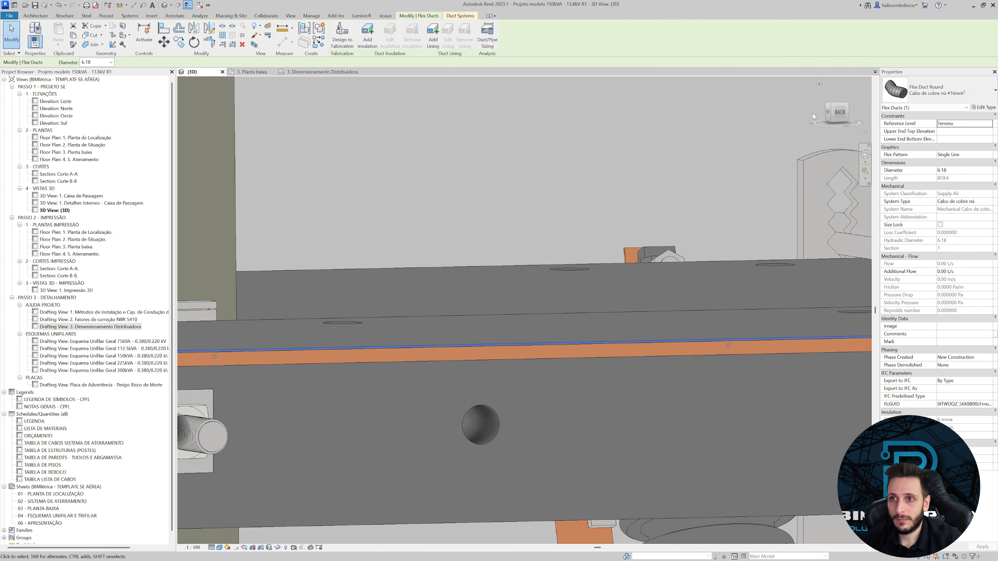
click(837, 114)
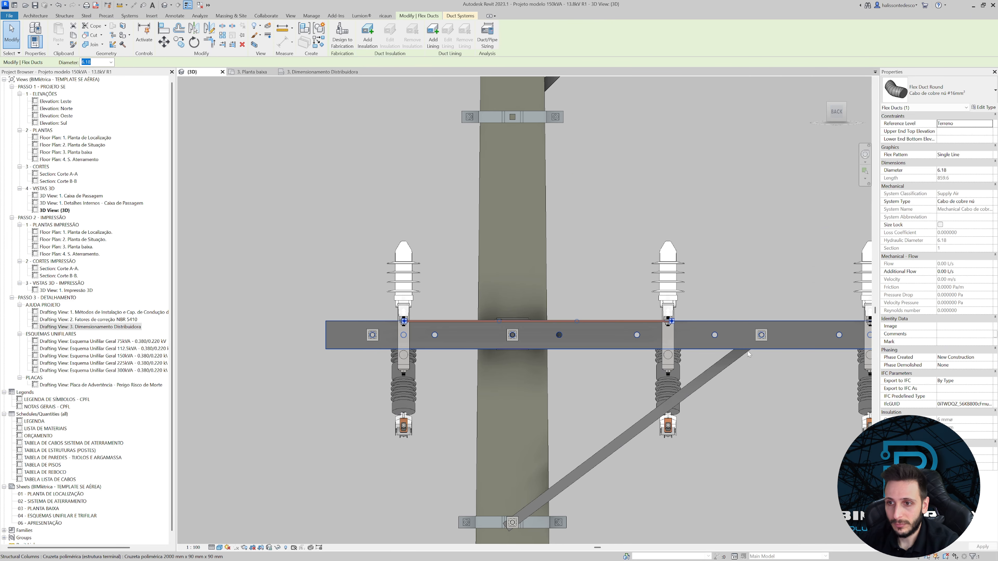
middle_drag(748, 354, 549, 378)
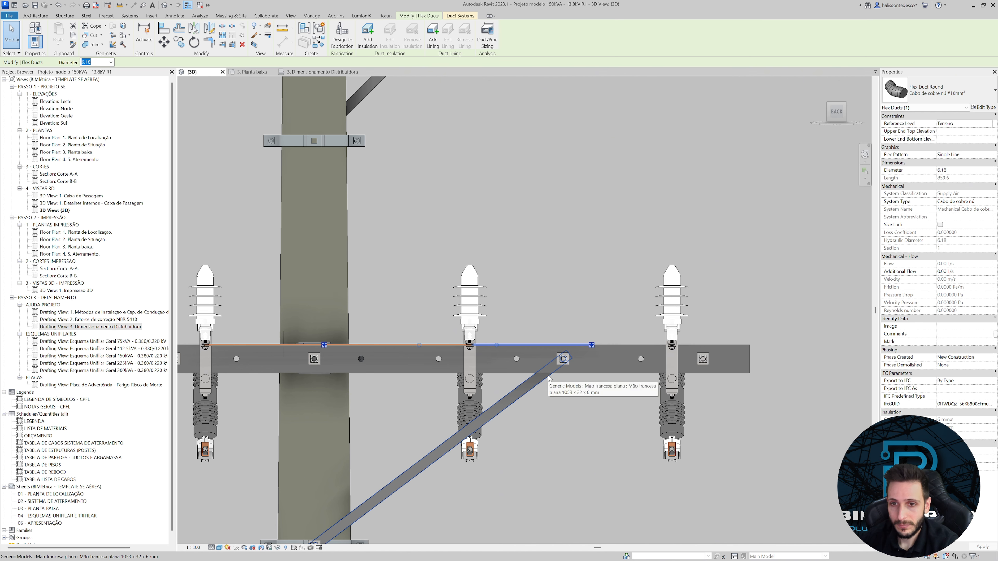
key(Right)
key(Right)
key(Right)
key(Right)
key(Right)
key(Right)
key(Right)
key(Right)
key(Right)
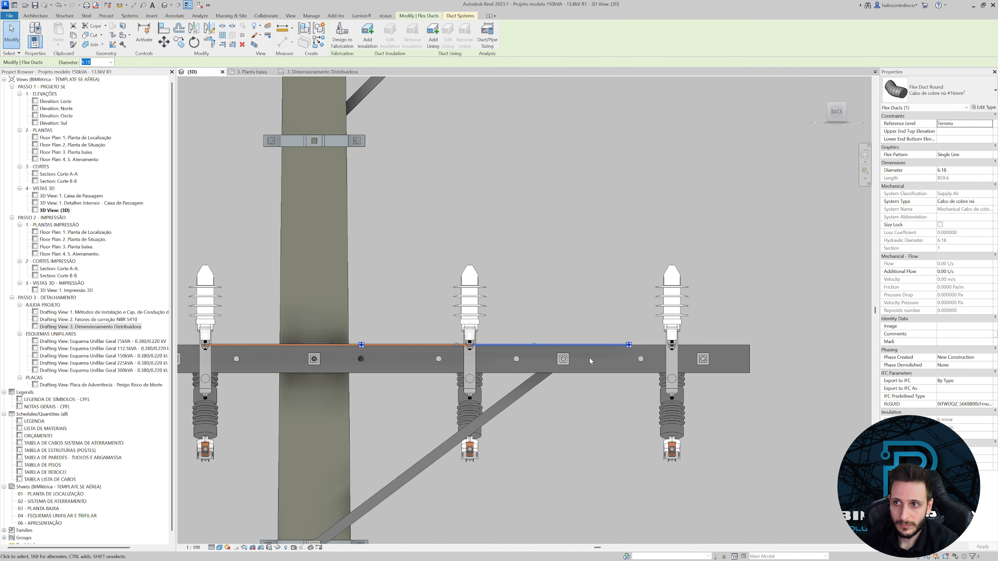
key(Right)
key(Right)
key(Right)
key(Right)
key(Right)
key(Right)
key(Right)
key(Right)
key(Right)
key(Right)
key(Right)
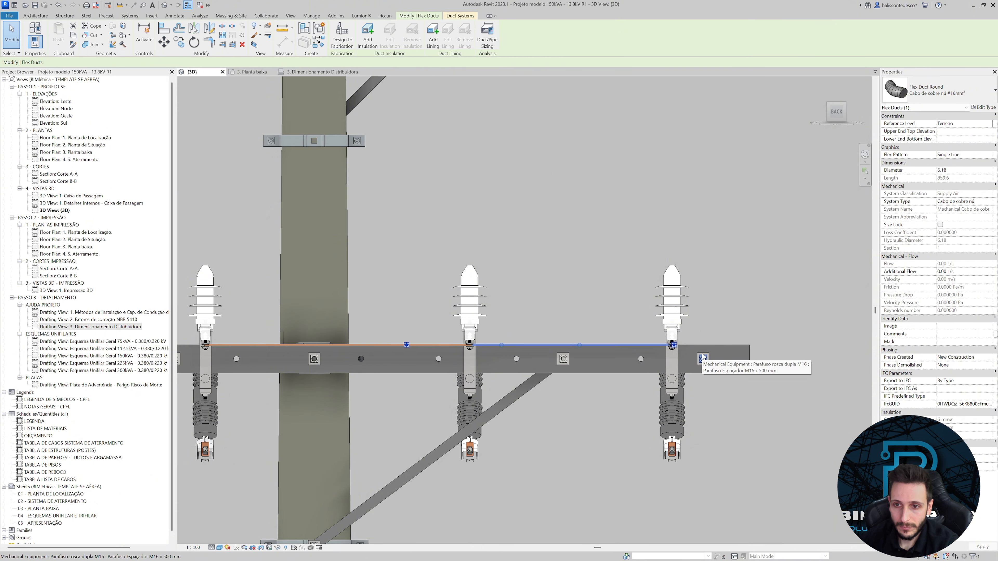
Shorten the copied conductor to about 708 mm by moving its near end to the middle arrester's terminal bolt.
scroll(407, 346, up, 5)
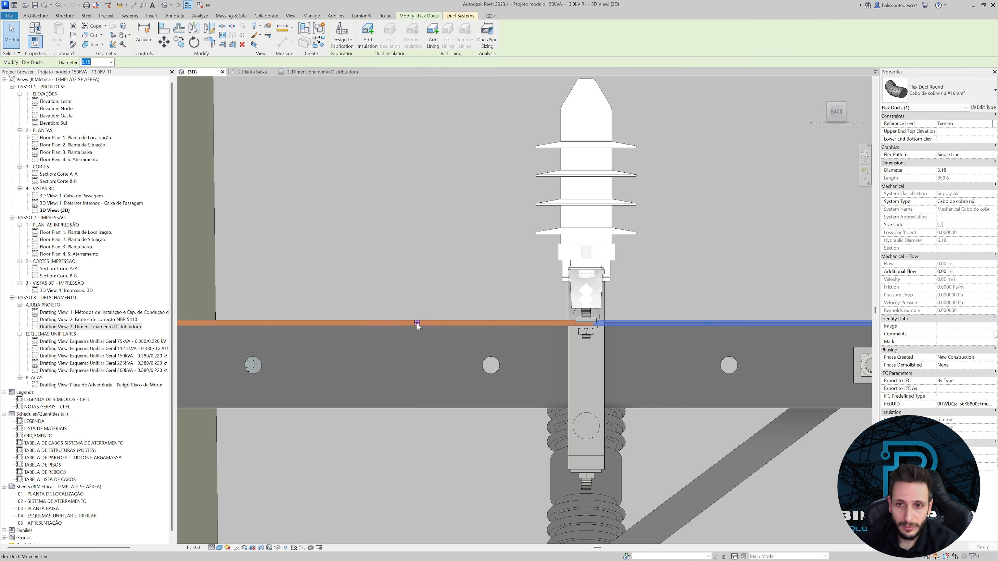
drag(417, 324, 561, 323)
key(Escape)
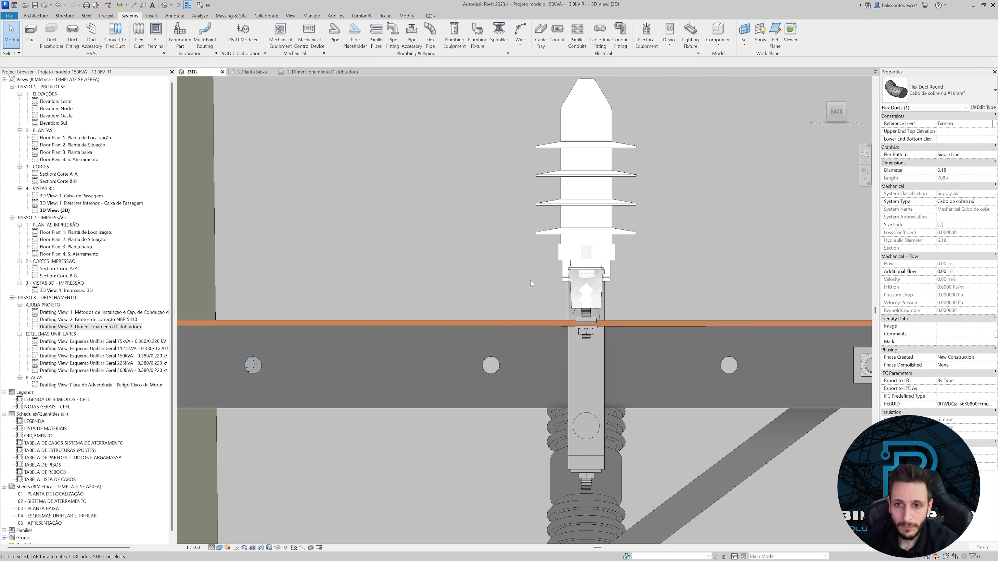
Insert a vertex near midspan of the conductor between the first two arresters, slightly below its line, to make it sag.
scroll(531, 285, down, 5)
shift+middle_drag(532, 290, 602, 289)
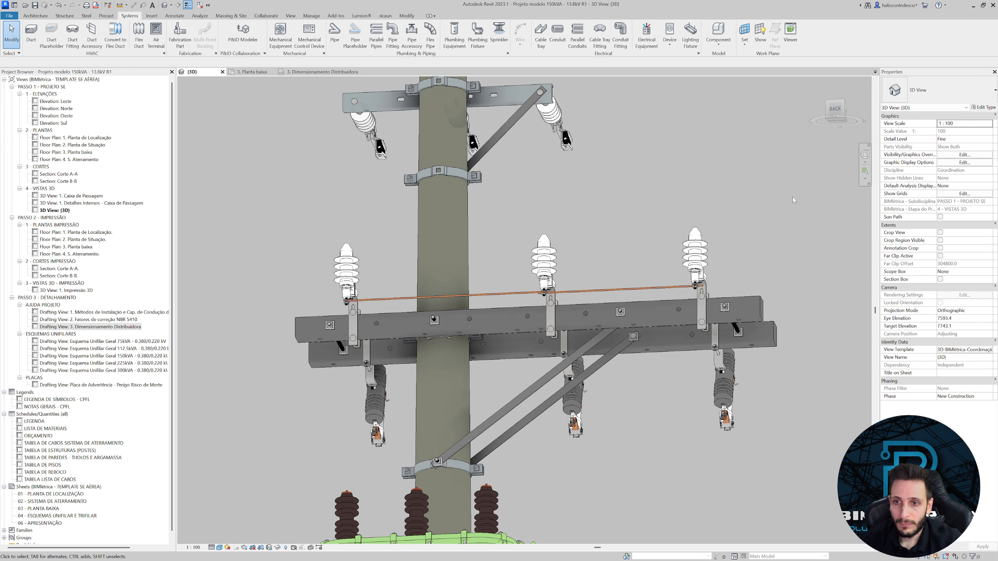
click(826, 116)
click(842, 115)
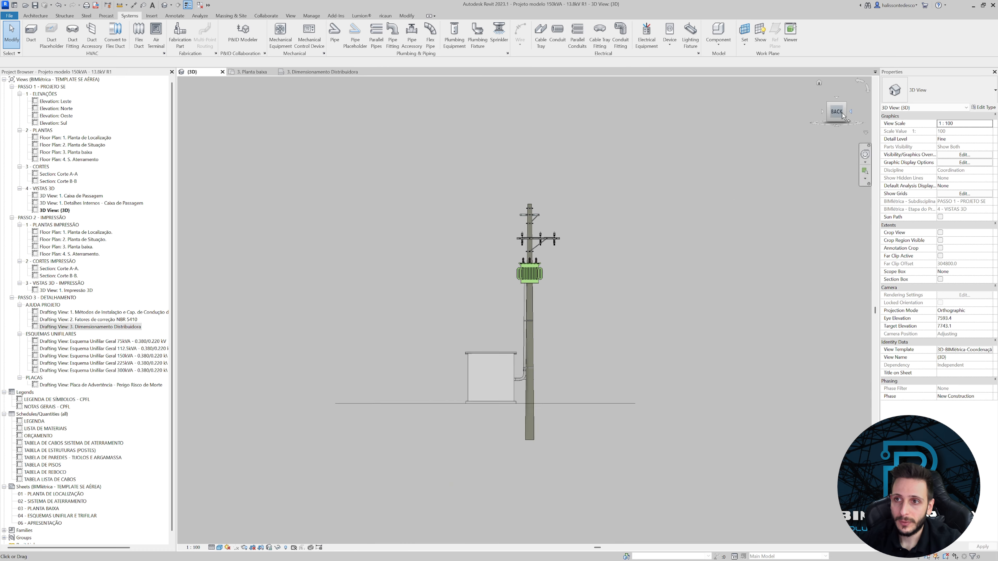
scroll(586, 257, up, 12)
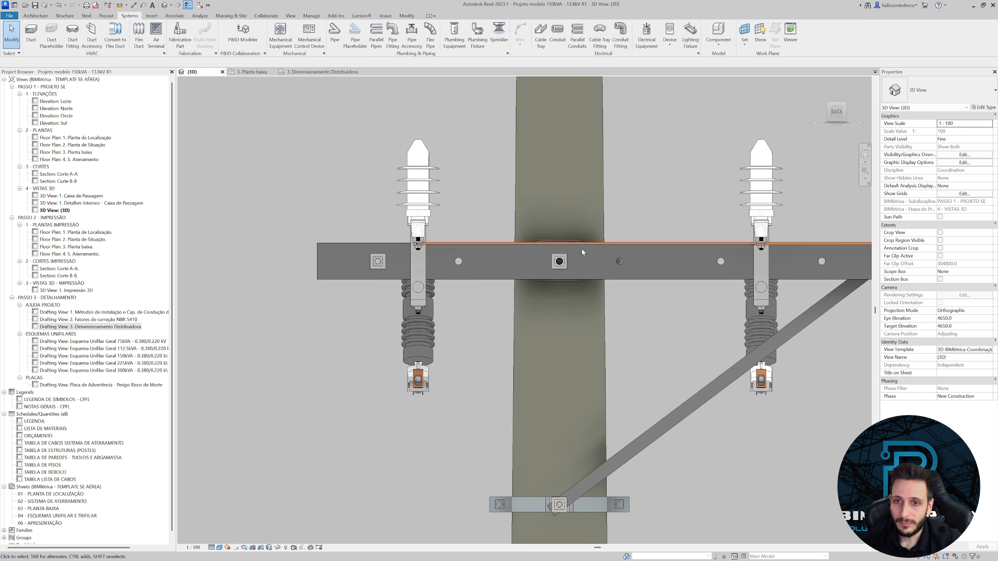
click(580, 244)
right_click(582, 245)
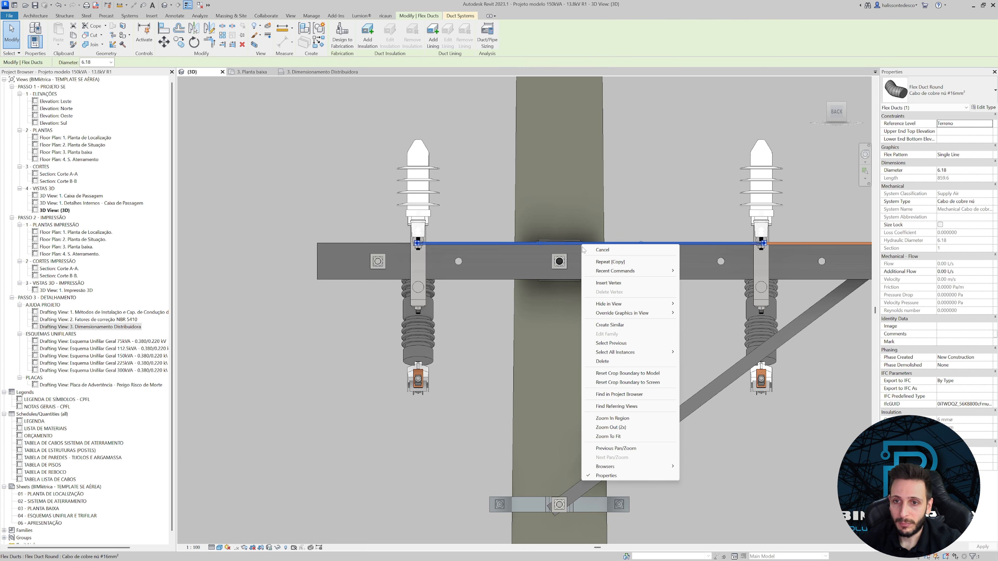
click(609, 283)
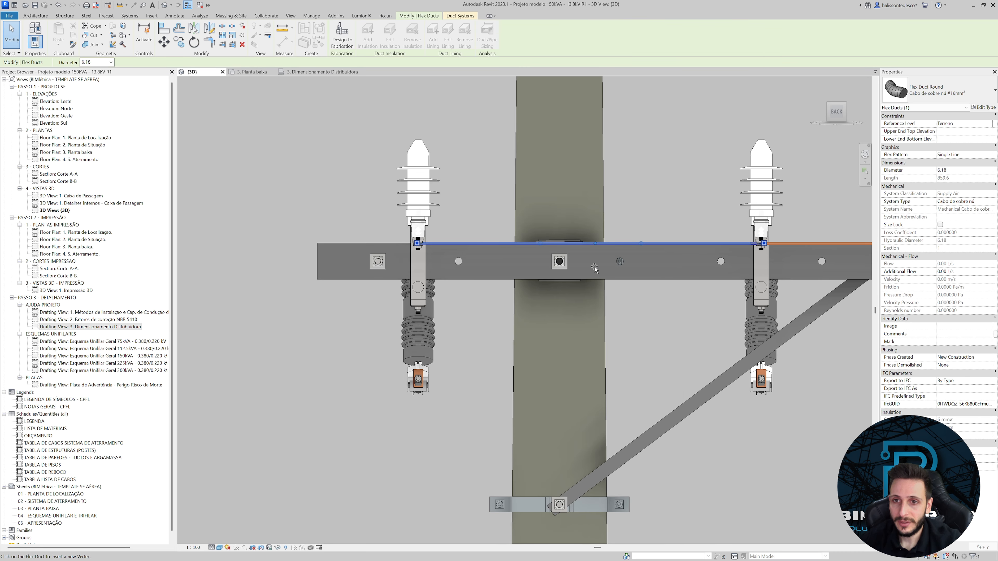
click(576, 254)
click(640, 318)
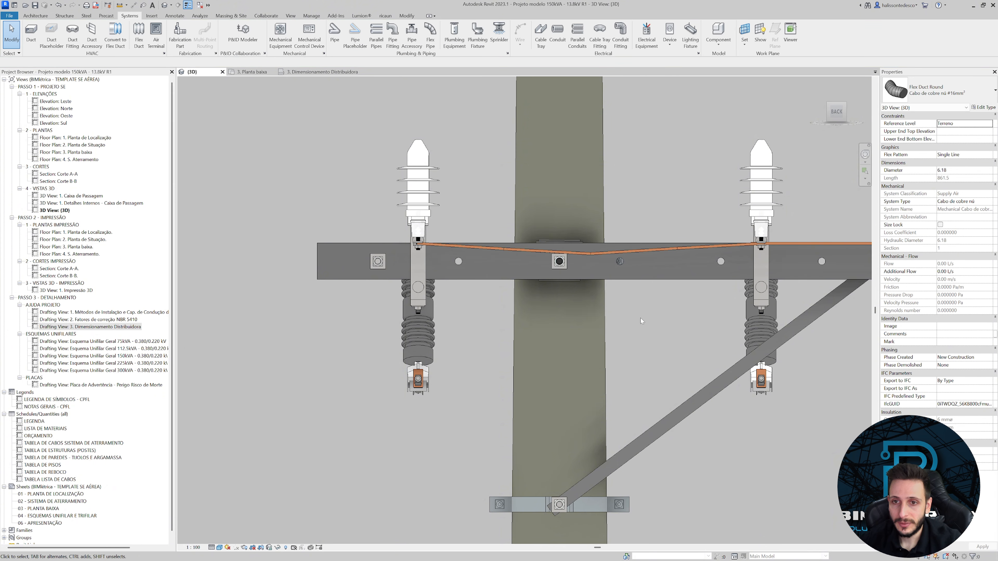
Insert a vertex near midspan of the conductor between the second and third arresters to give it a slight sag.
scroll(639, 319, down, 2)
middle_drag(640, 319, 529, 330)
click(656, 289)
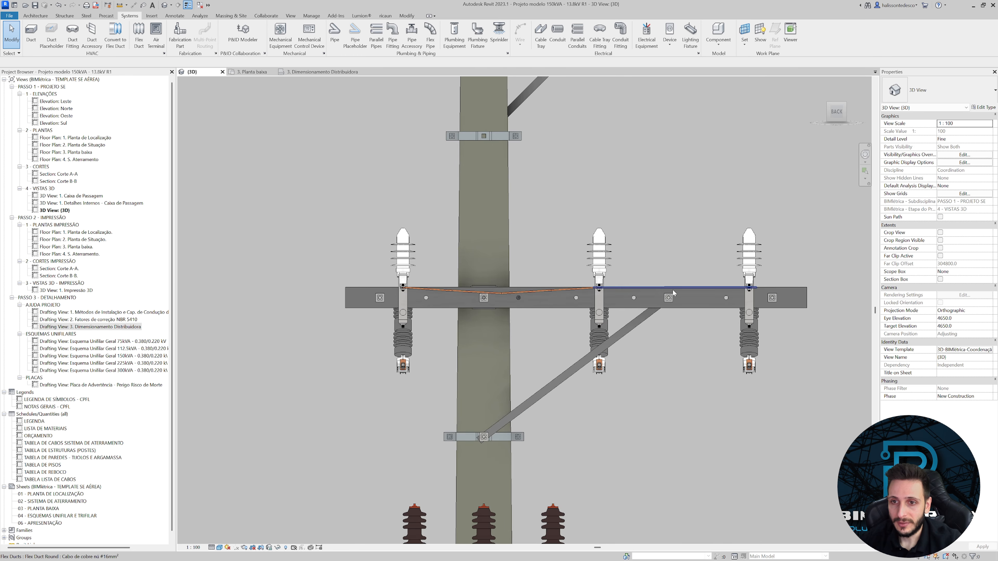
scroll(673, 289, up, 2)
right_click(675, 288)
click(694, 326)
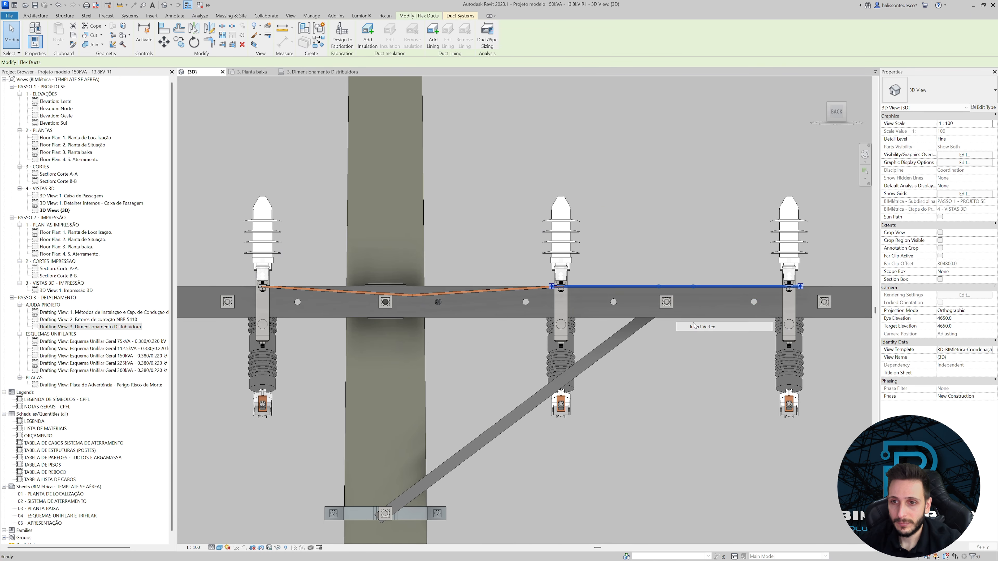
click(684, 288)
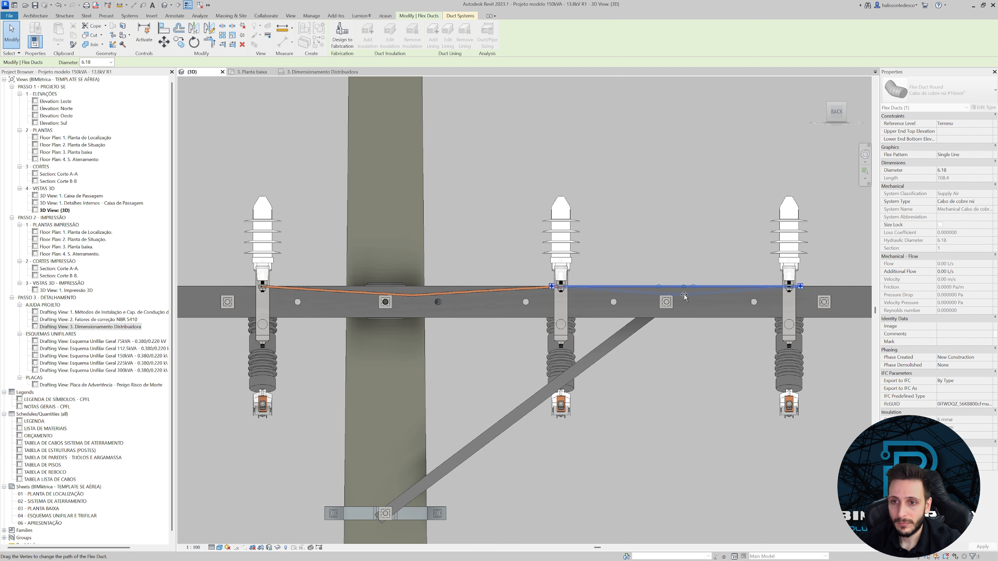
click(690, 373)
Draw a 6.18 mm flex duct conductor at 8000 mm elevation, viewed from the Top, from the first arrester's centre to the aligned fuse cutout's terminal.
scroll(688, 373, down, 3)
shift+middle_drag(644, 413, 530, 406)
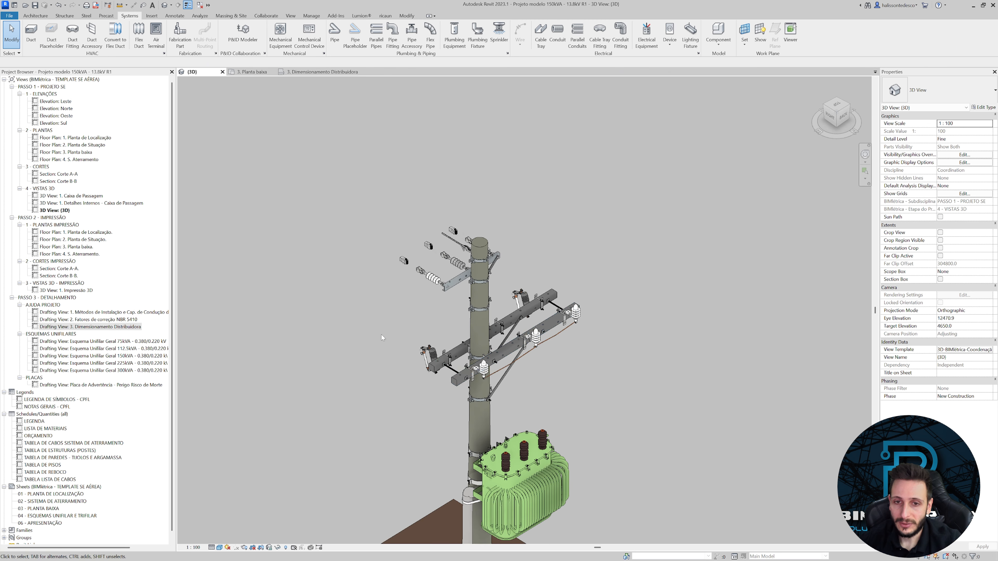
click(836, 107)
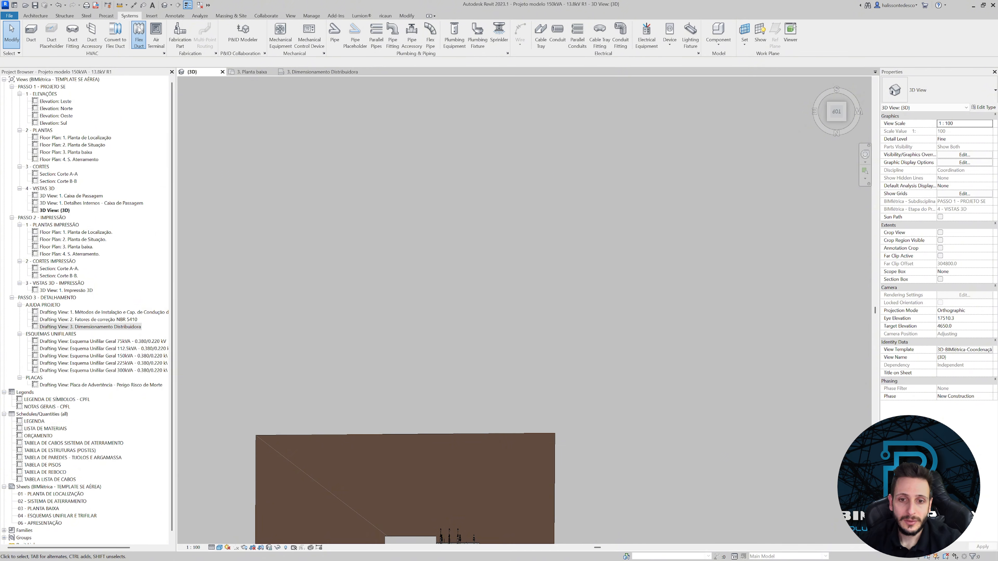
click(139, 34)
middle_drag(495, 350, 525, 243)
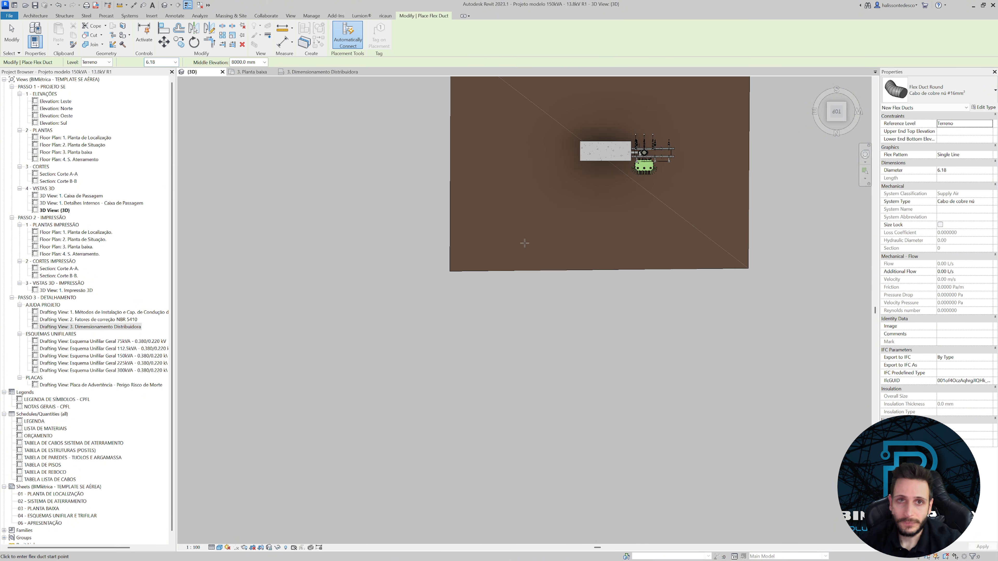
scroll(631, 156, up, 8)
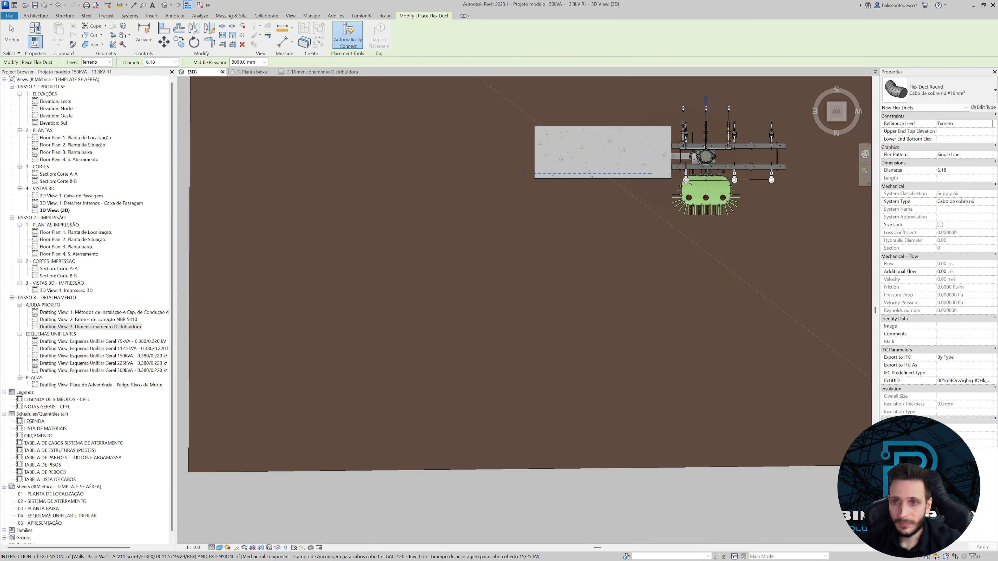
scroll(668, 181, up, 5)
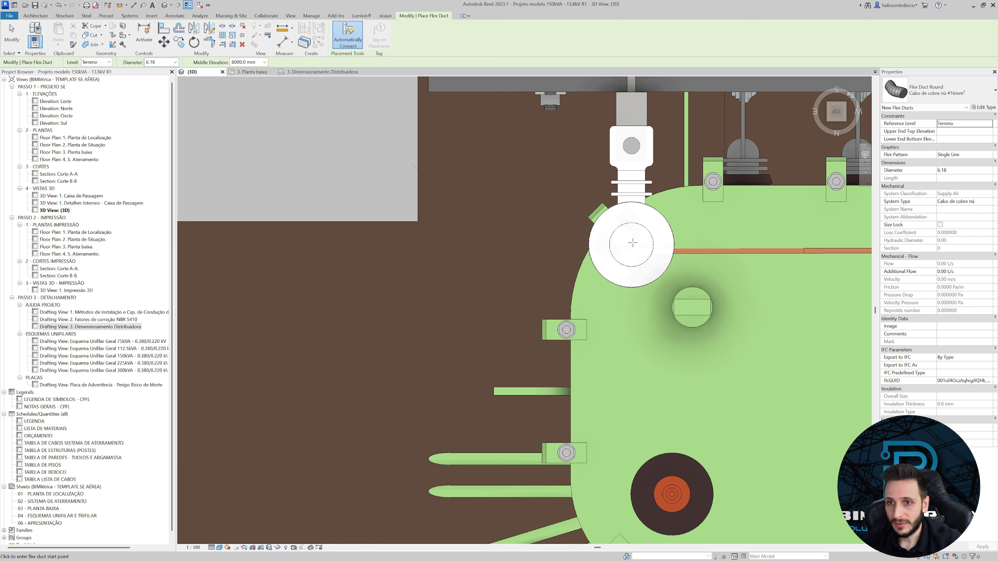
scroll(632, 243, down, 4)
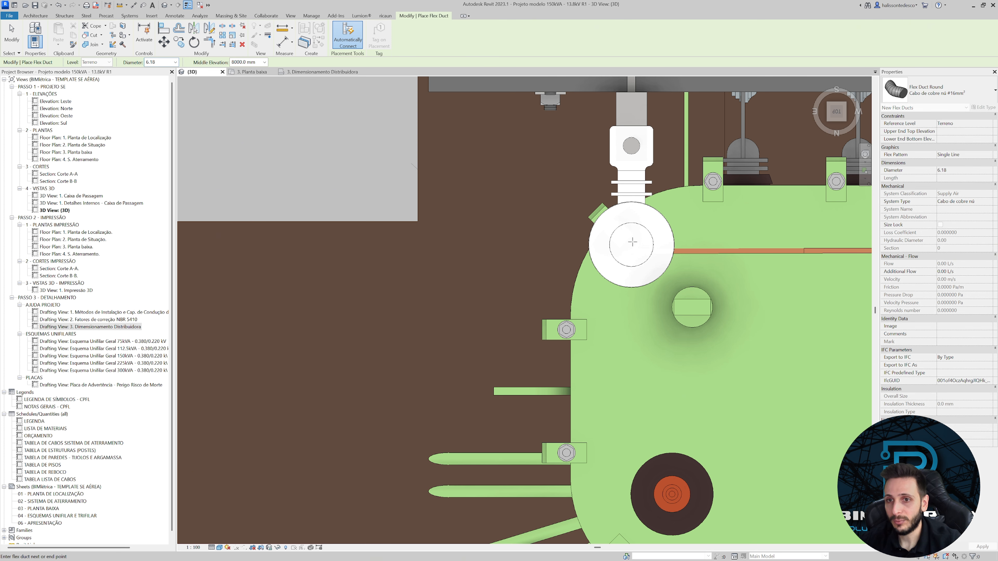
middle_drag(627, 165, 617, 426)
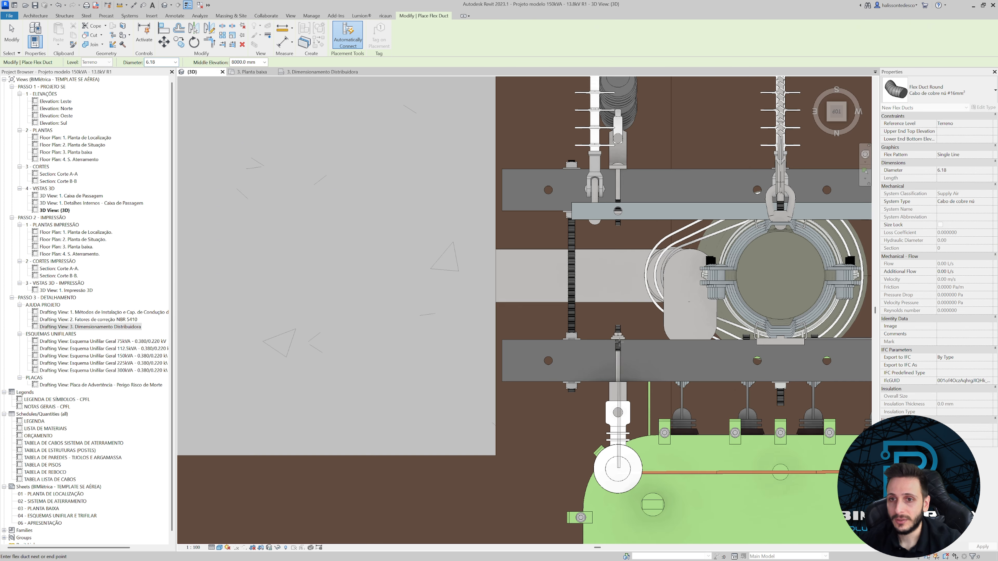
scroll(618, 317, down, 2)
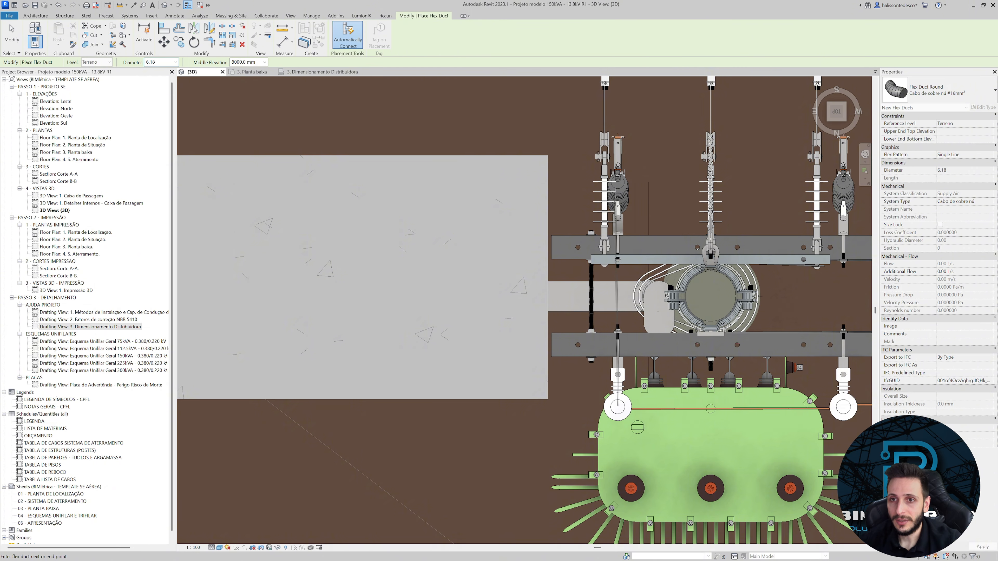
scroll(617, 183, up, 6)
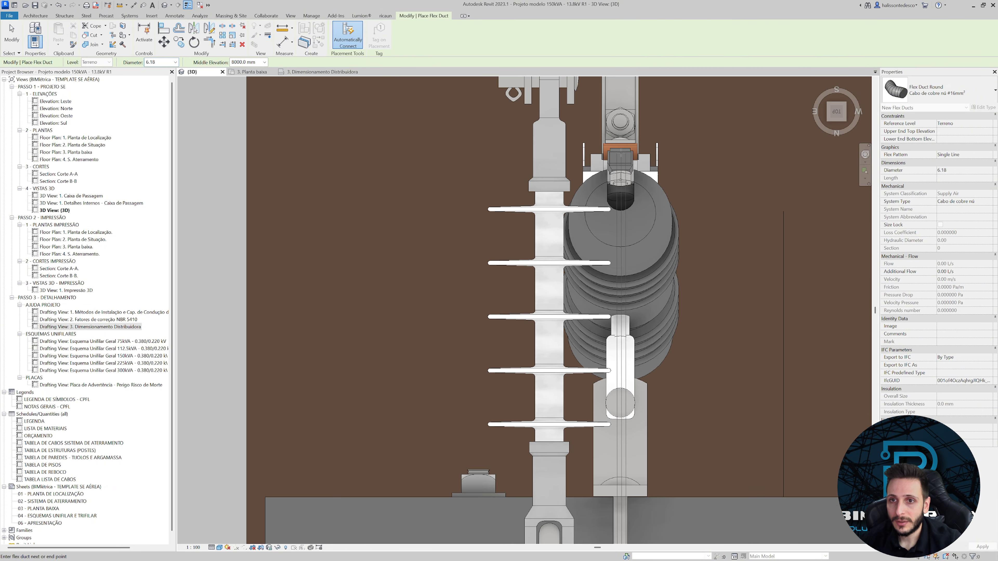
click(621, 154)
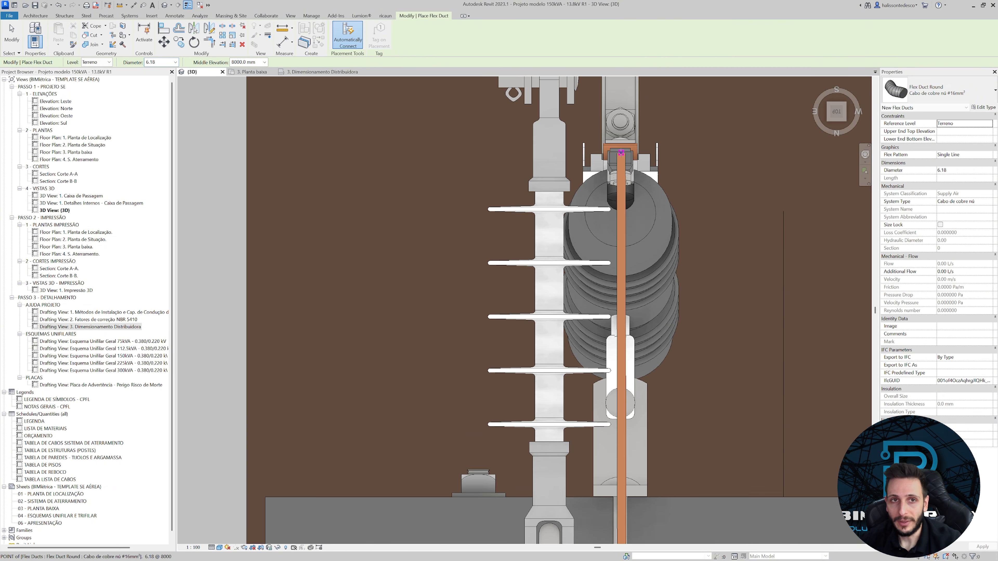
scroll(611, 156, down, 2)
key(Escape)
Viewed from the Right, nudge the new conductor down to the height of the first arrester's terminal bolt.
scroll(416, 217, down, 2)
shift+middle_drag(476, 494, 706, 194)
click(825, 121)
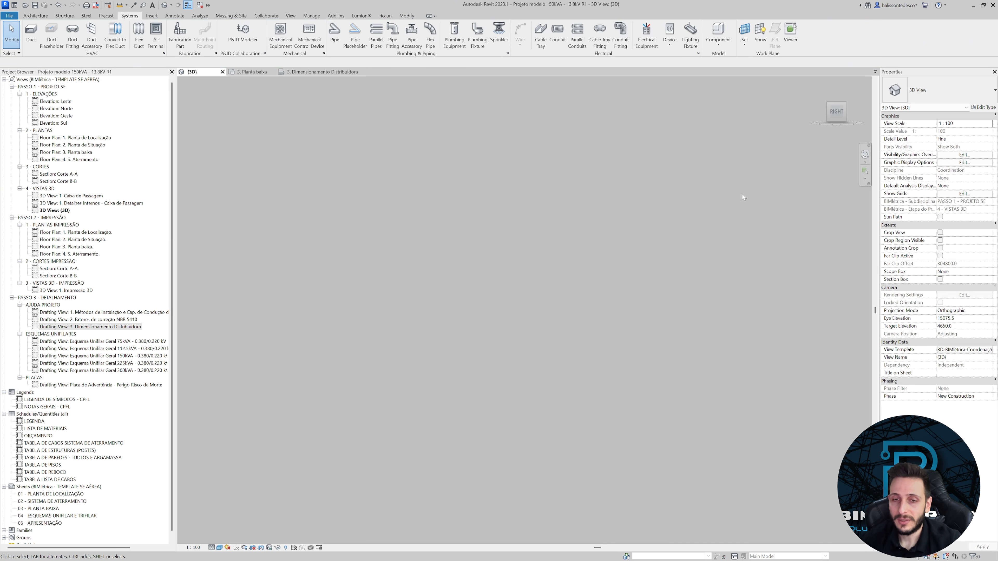
middle_drag(378, 322, 871, 236)
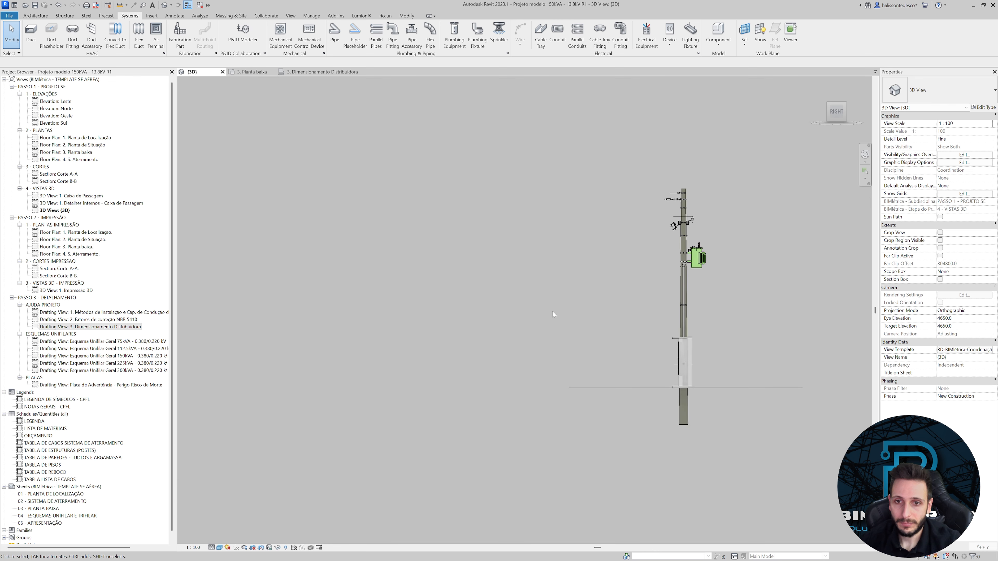
scroll(730, 236, up, 5)
scroll(629, 228, up, 2)
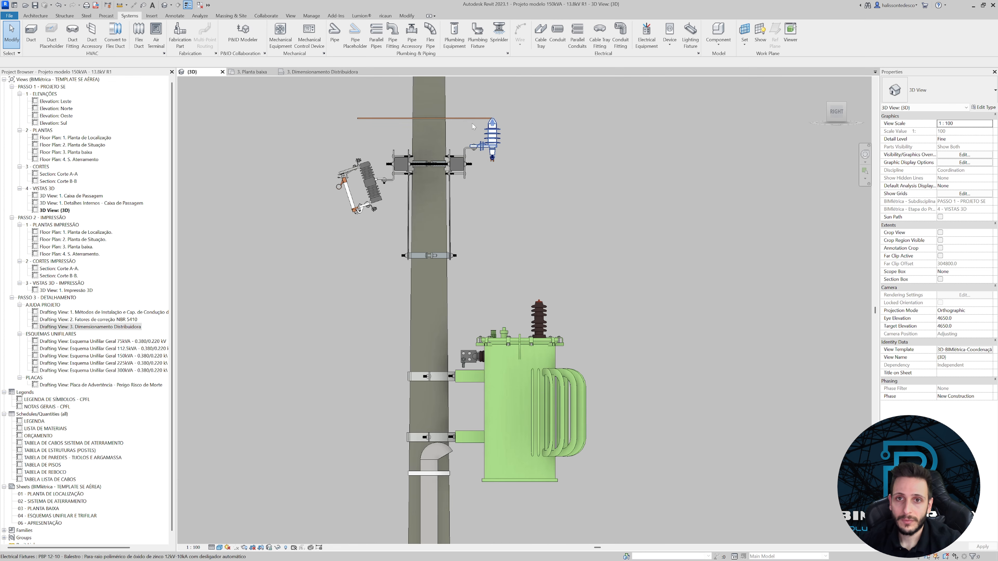
scroll(472, 124, up, 3)
click(519, 156)
scroll(519, 158, up, 3)
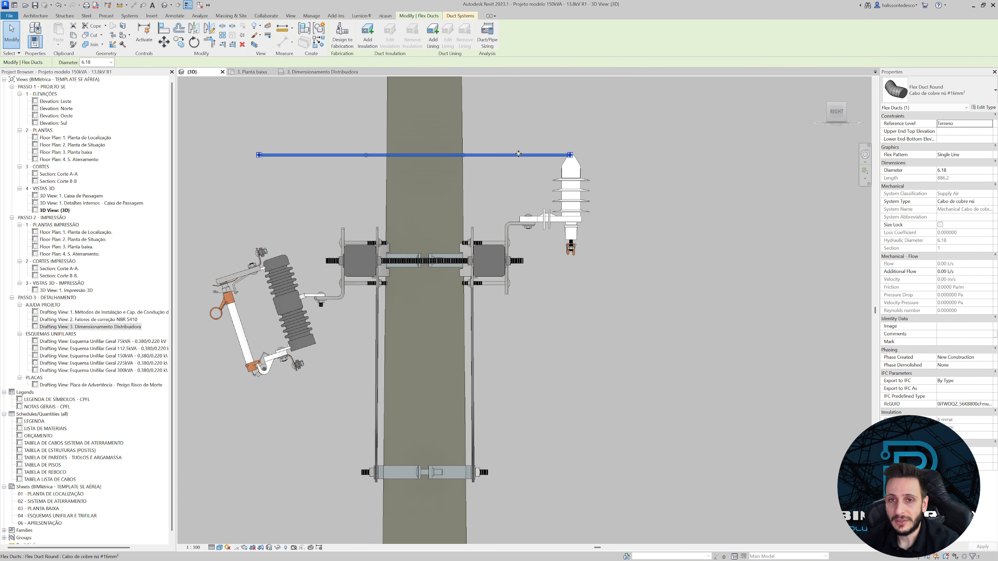
key(Down)
key(Down)
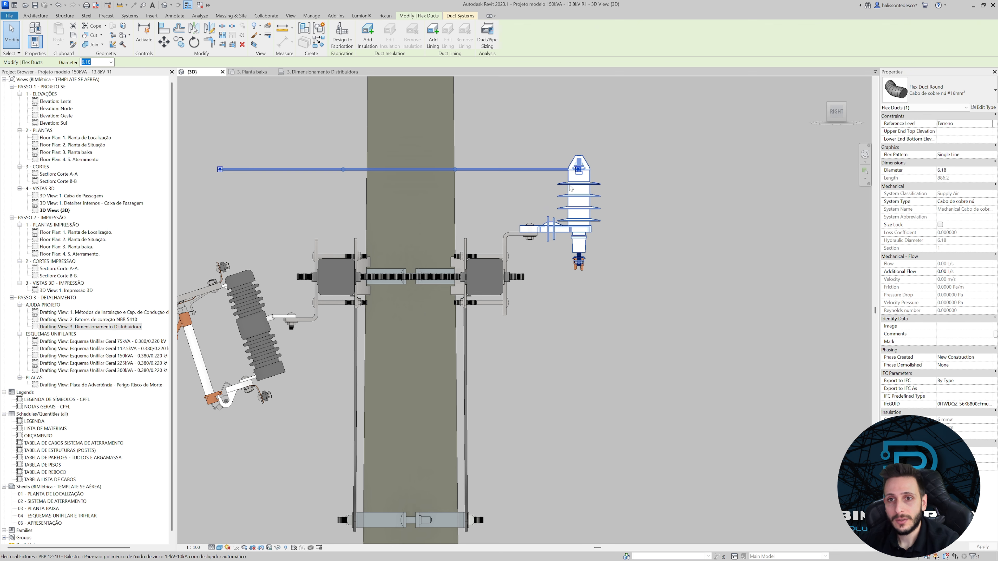
key(Up)
Temporarily switch off the first arrester's phase protector to examine where the conductor meets the terminal bolt.
click(573, 189)
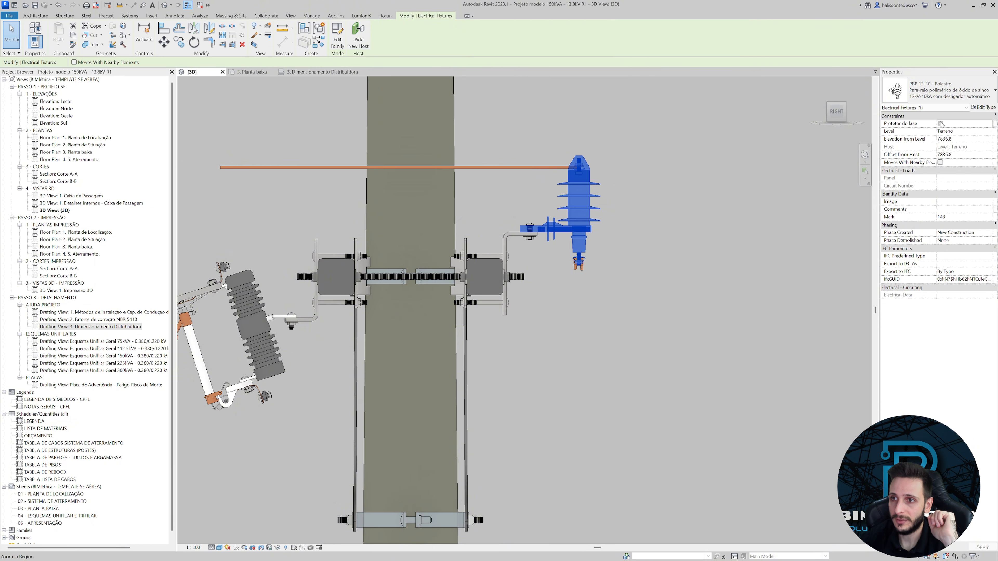
click(618, 197)
scroll(604, 184, up, 3)
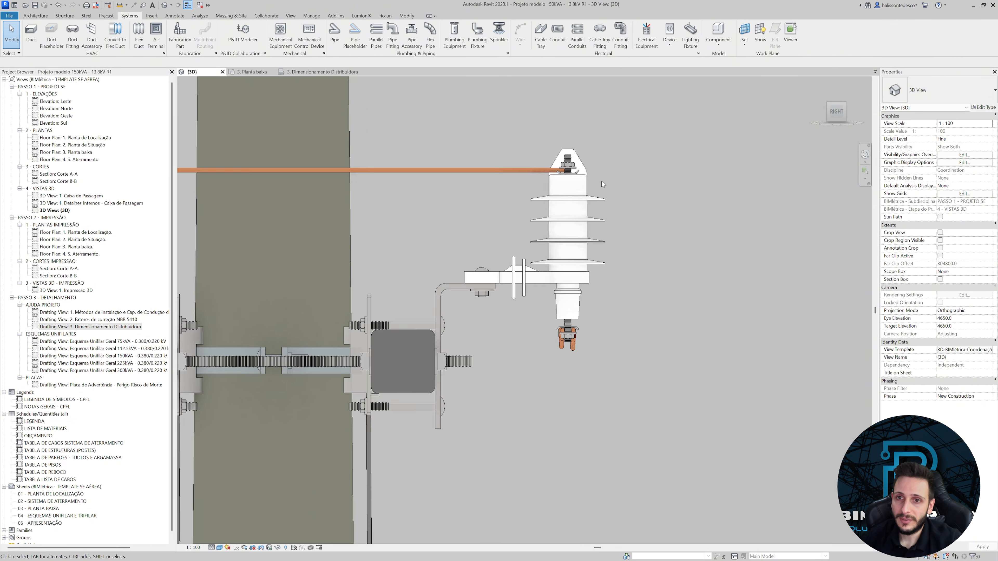
shift+middle_drag(601, 181, 610, 210)
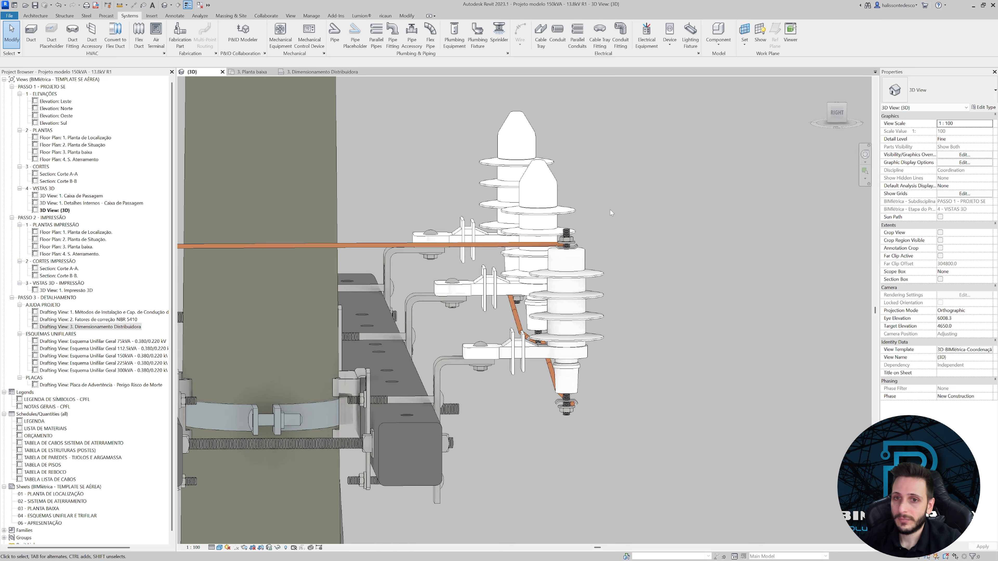
click(591, 274)
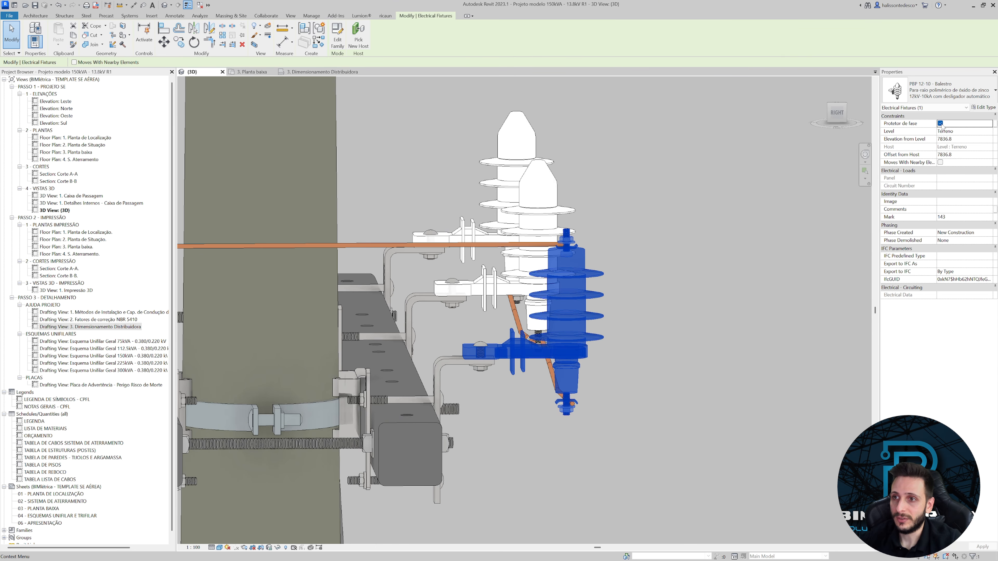
scroll(827, 203, down, 3)
click(771, 312)
shift+middle_drag(771, 312, 769, 148)
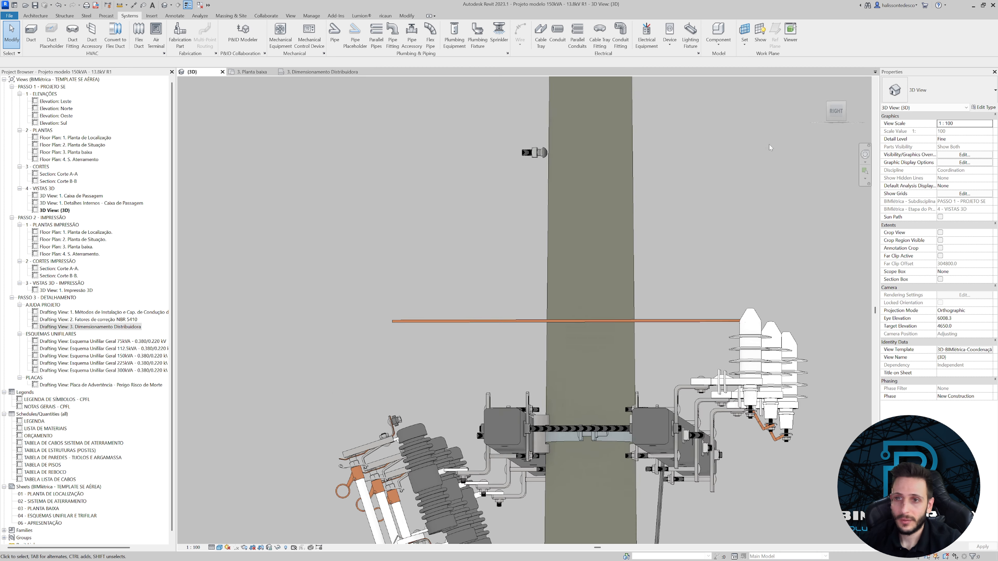
Viewed from the Right, move the conductor's free end onto the fuse cutout's upper terminal bolt, making it about 920 mm long.
click(836, 111)
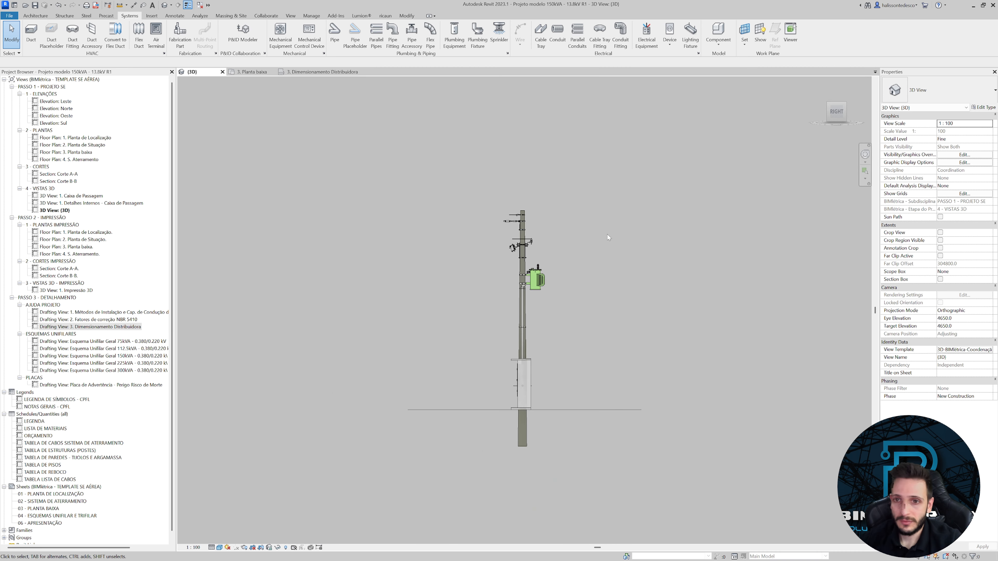
scroll(510, 236, up, 10)
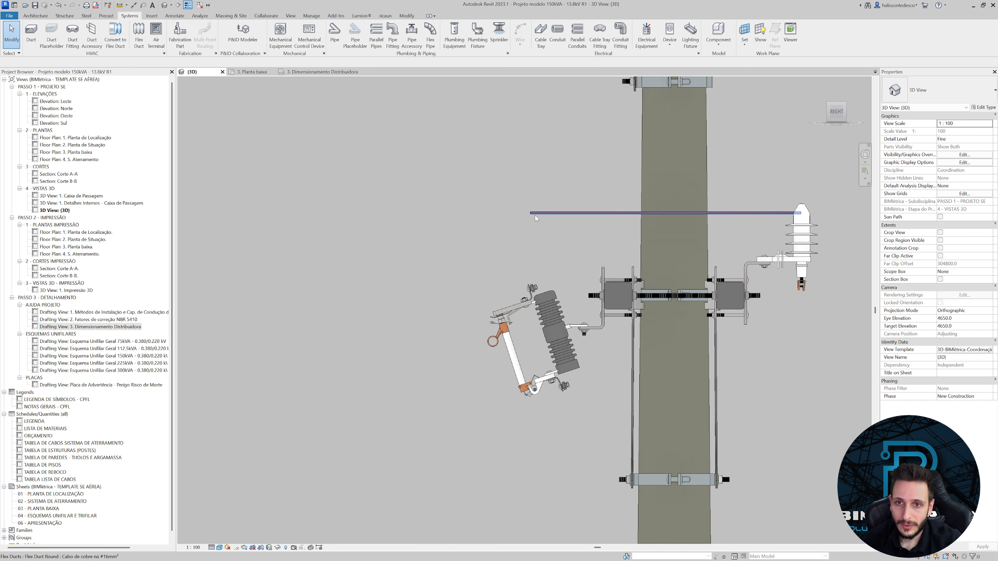
click(535, 215)
scroll(529, 215, up, 3)
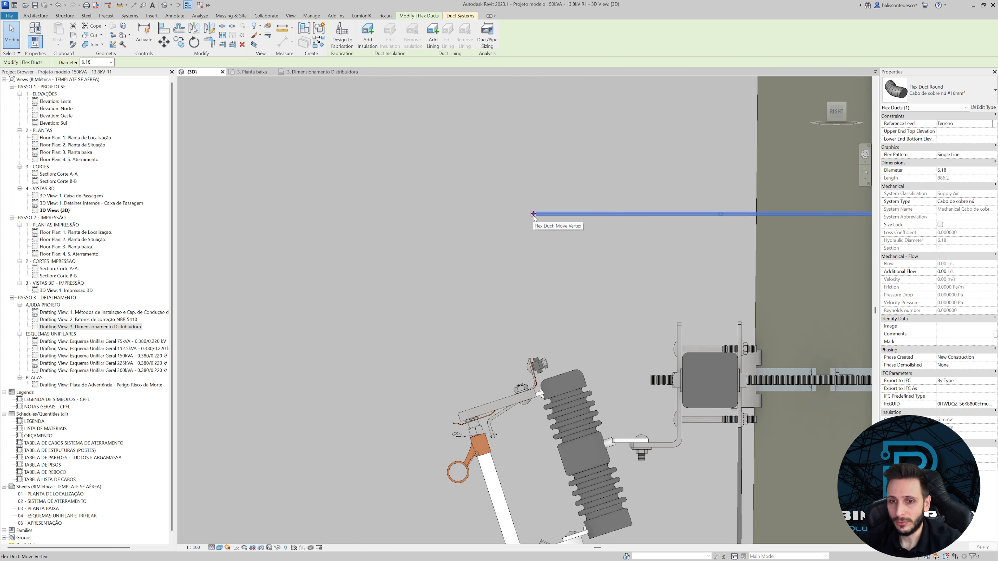
drag(534, 214, 544, 350)
scroll(533, 359, up, 5)
scroll(532, 357, up, 1)
scroll(538, 326, down, 6)
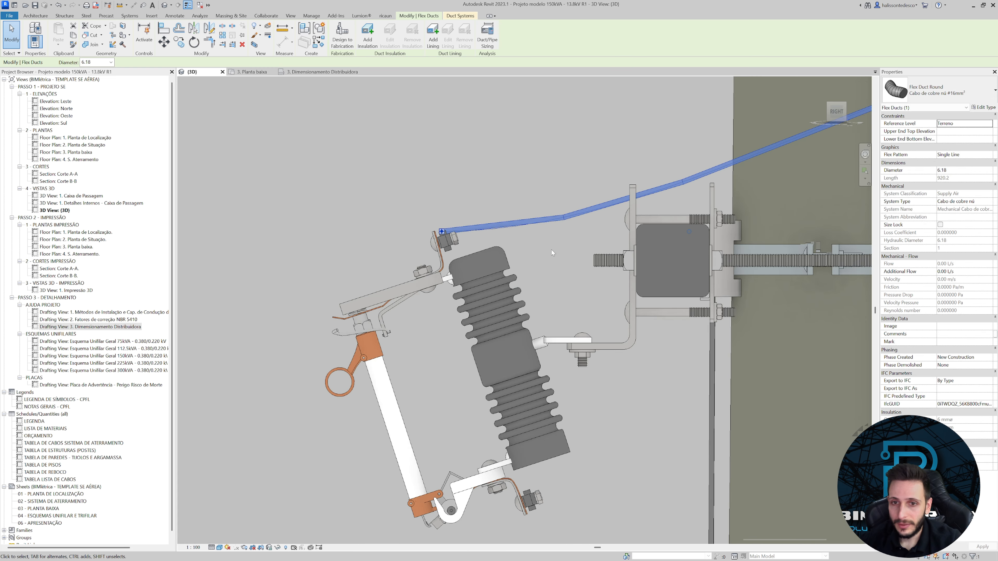
scroll(551, 249, down, 3)
middle_drag(581, 248, 548, 273)
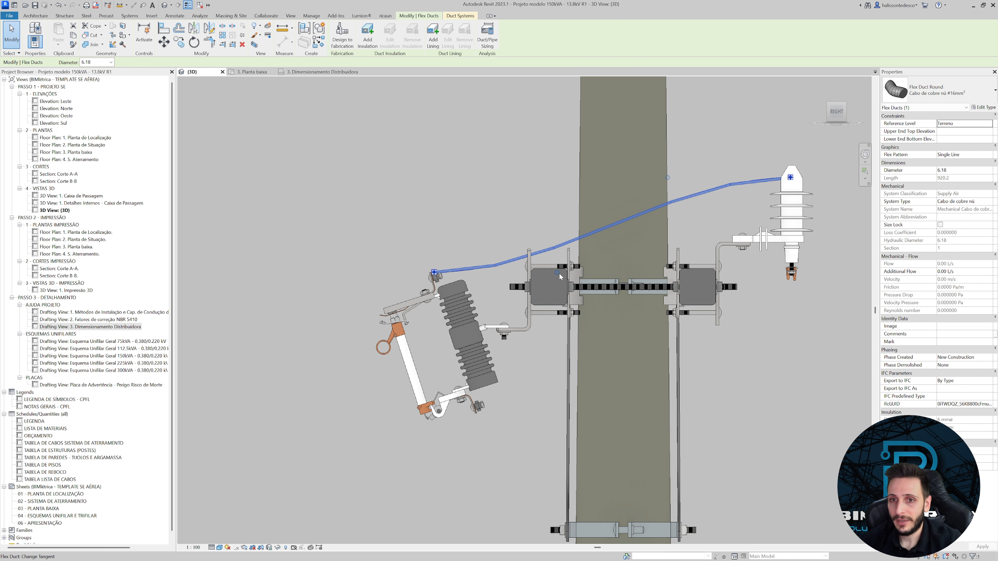
Change the conductor's tangent at the fuse cutout end so it arches up and over, about 1029 mm long.
drag(559, 275, 407, 219)
click(398, 226)
scroll(395, 244, up, 3)
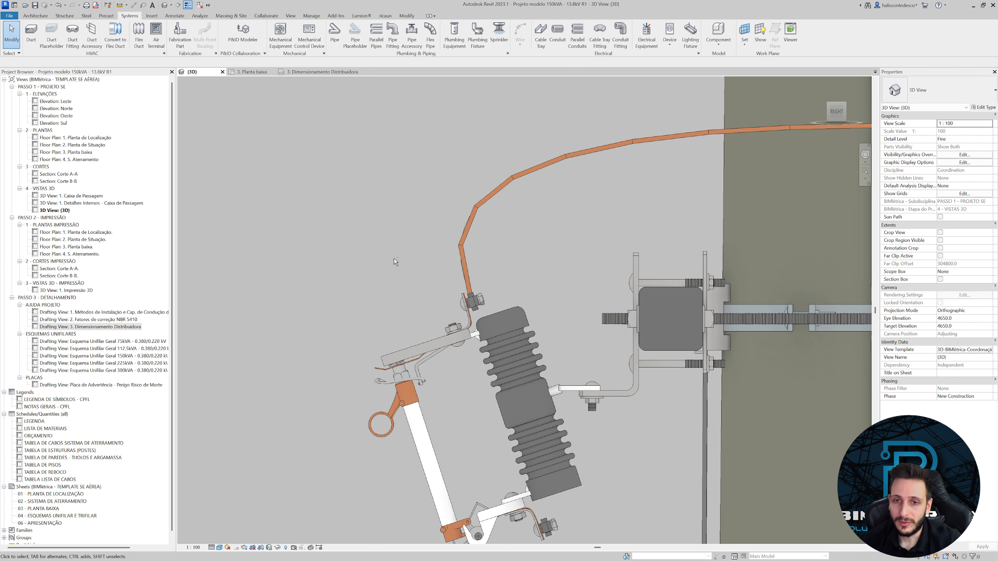
shift+middle_drag(394, 258, 692, 367)
scroll(446, 302, down, 3)
scroll(624, 338, down, 1)
scroll(626, 341, down, 2)
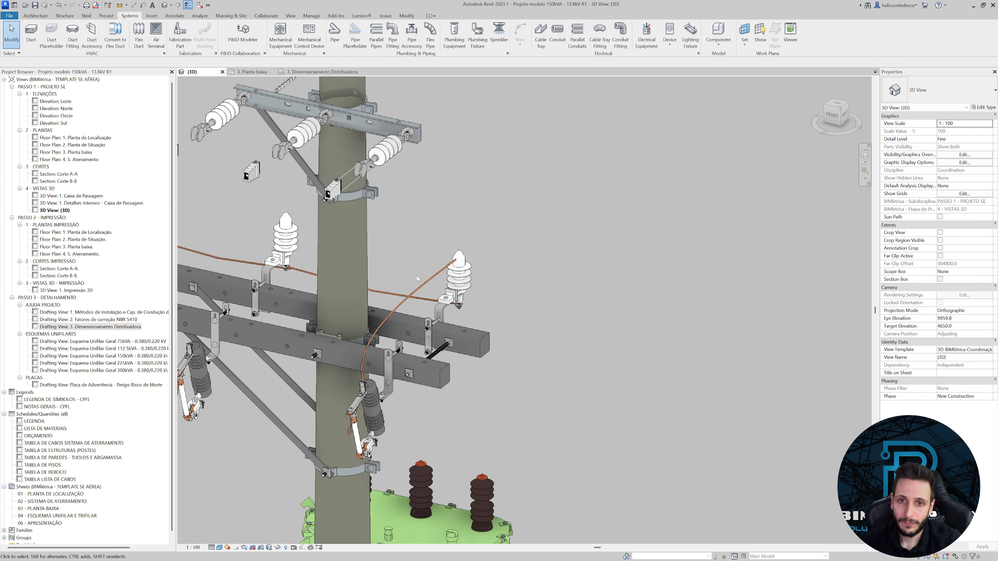
Copy the arched conductor, viewed from the Top with Multiple enabled, to the second and third pairs of arresters and fuse cutouts.
click(429, 285)
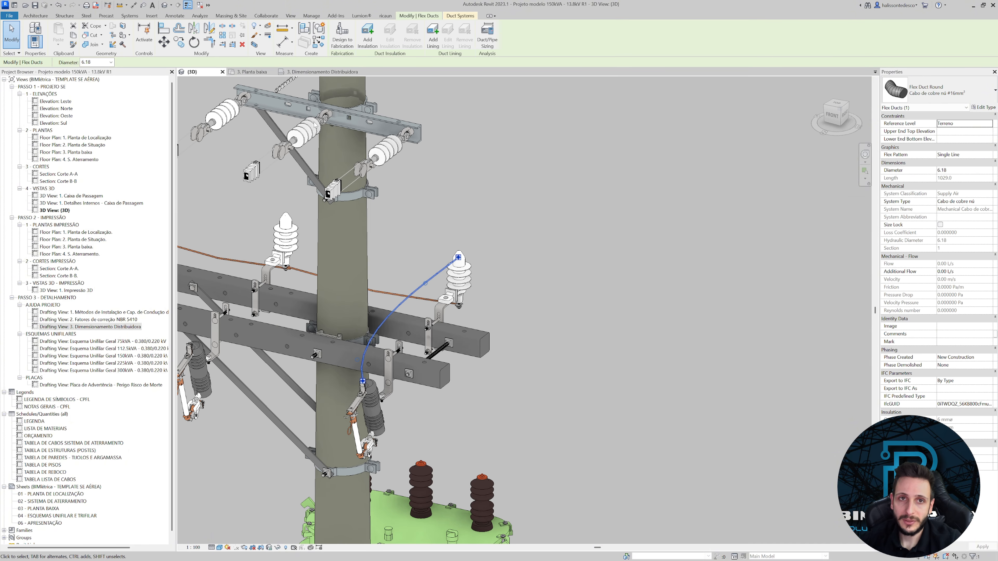
click(835, 106)
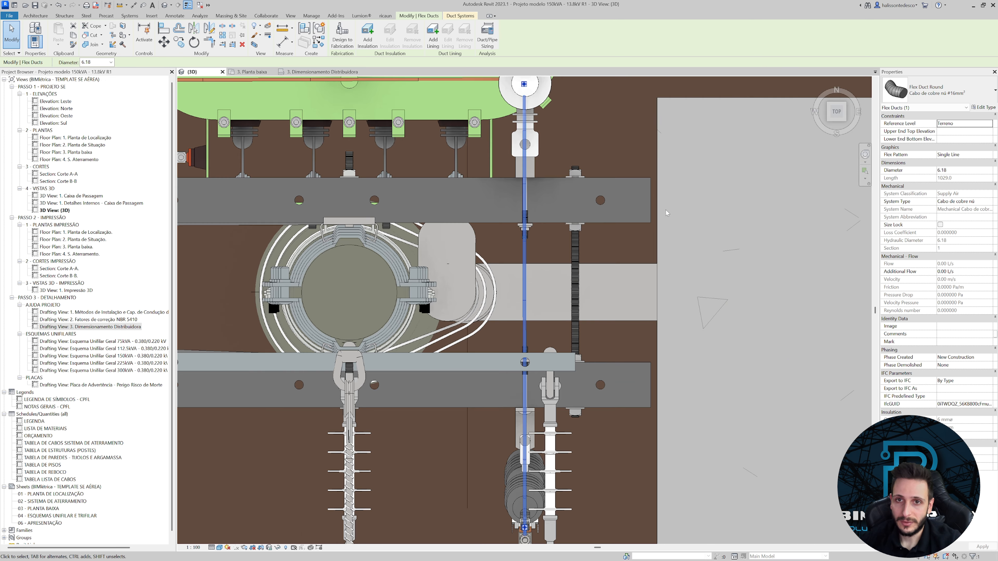
scroll(666, 210, down, 2)
middle_drag(593, 212, 601, 235)
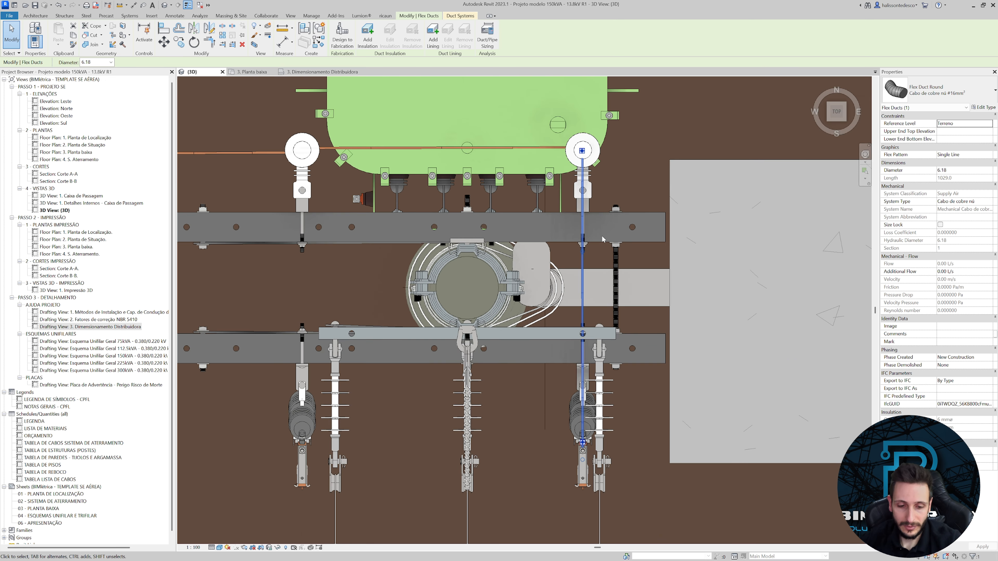
key(c)
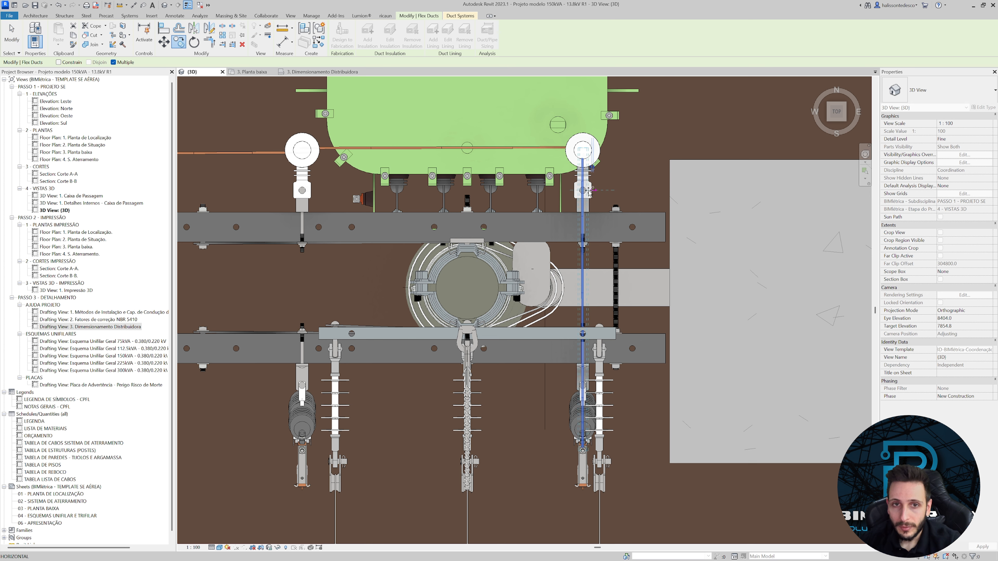
click(592, 191)
click(311, 190)
middle_drag(236, 204, 576, 229)
click(438, 215)
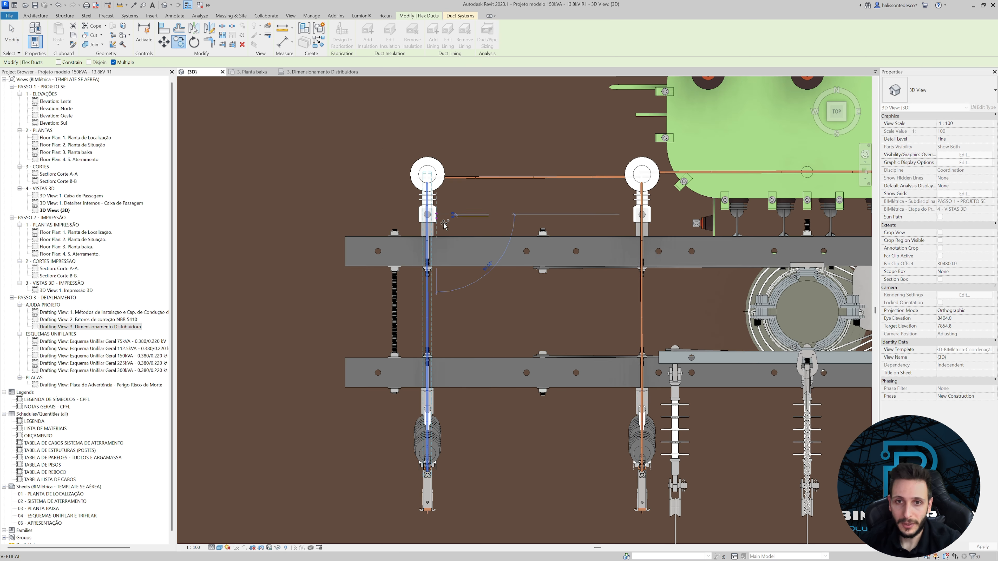
key(Escape)
key(Escape)
scroll(288, 195, down, 1)
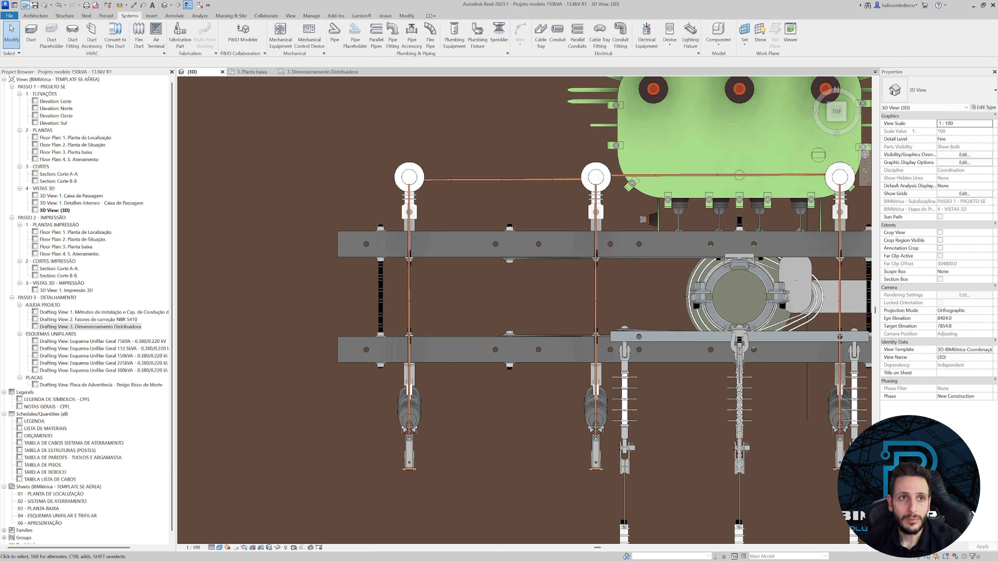
Save the project.
click(36, 5)
shift+middle_drag(835, 284, 854, 294)
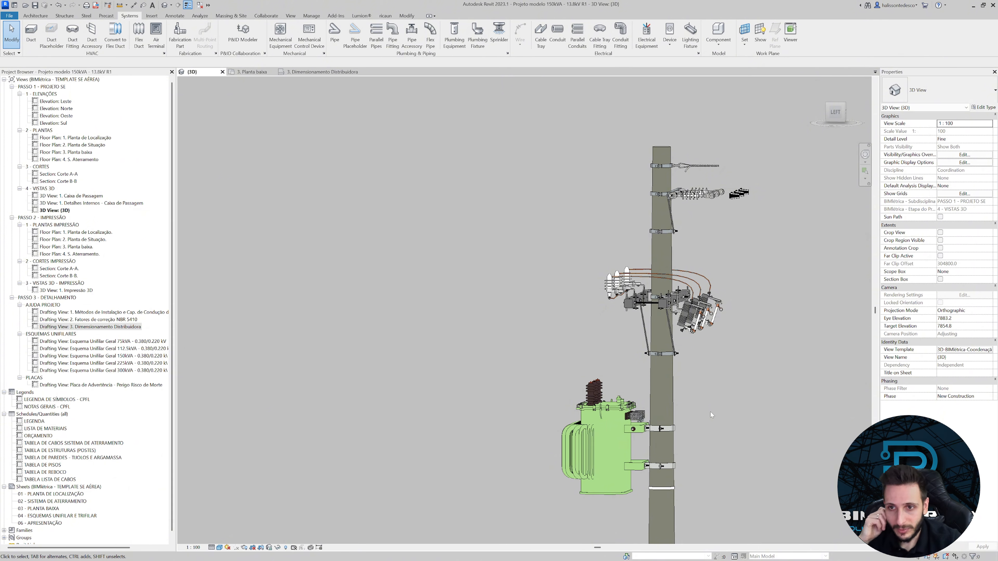
shift+middle_drag(526, 402, 668, 334)
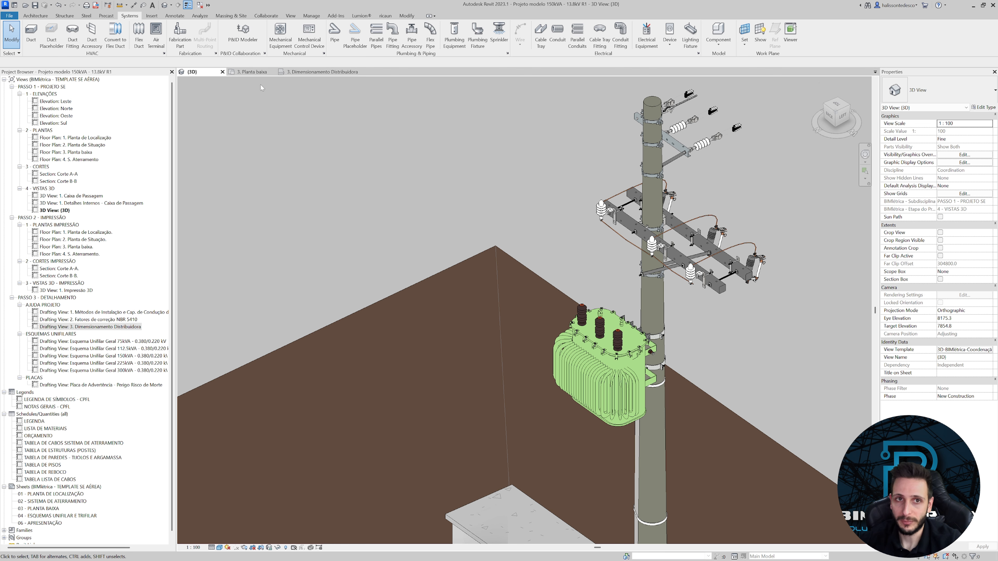
Start the Flex Duct command in the Top view with a 6.18 mm diameter and 8000 mm elevation.
click(836, 105)
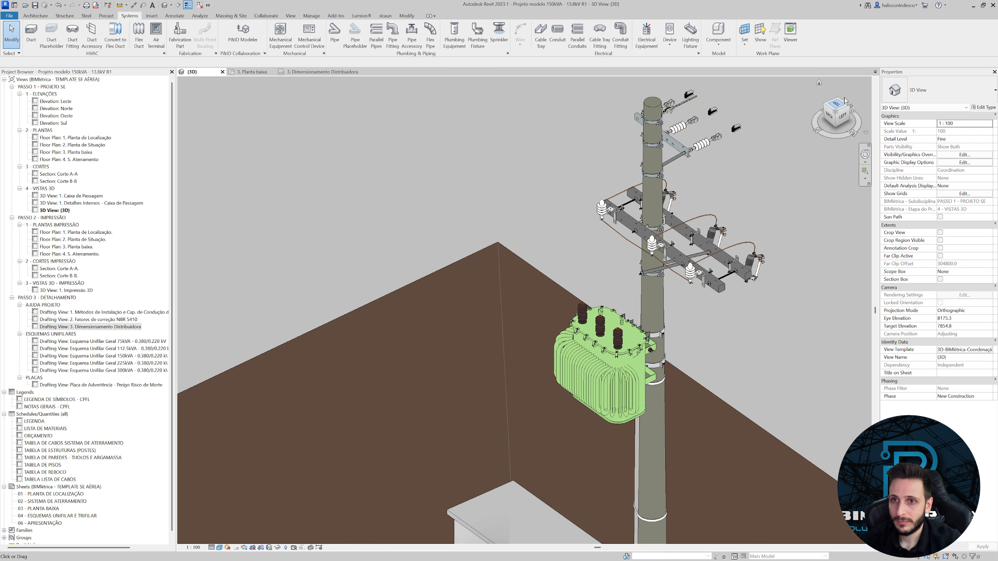
scroll(511, 370, up, 12)
key(f)
key(d)
scroll(520, 319, down, 2)
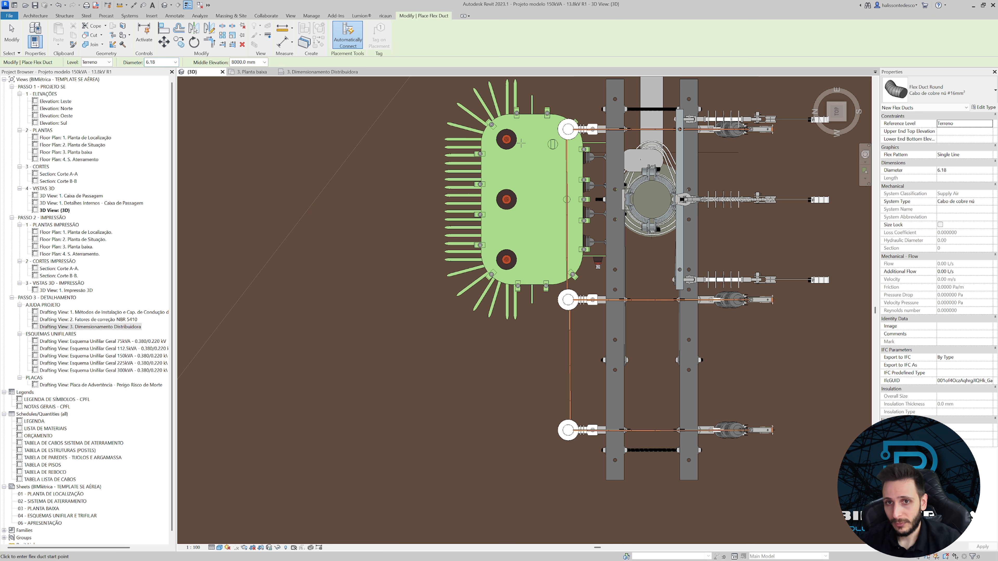
scroll(668, 339, down, 2)
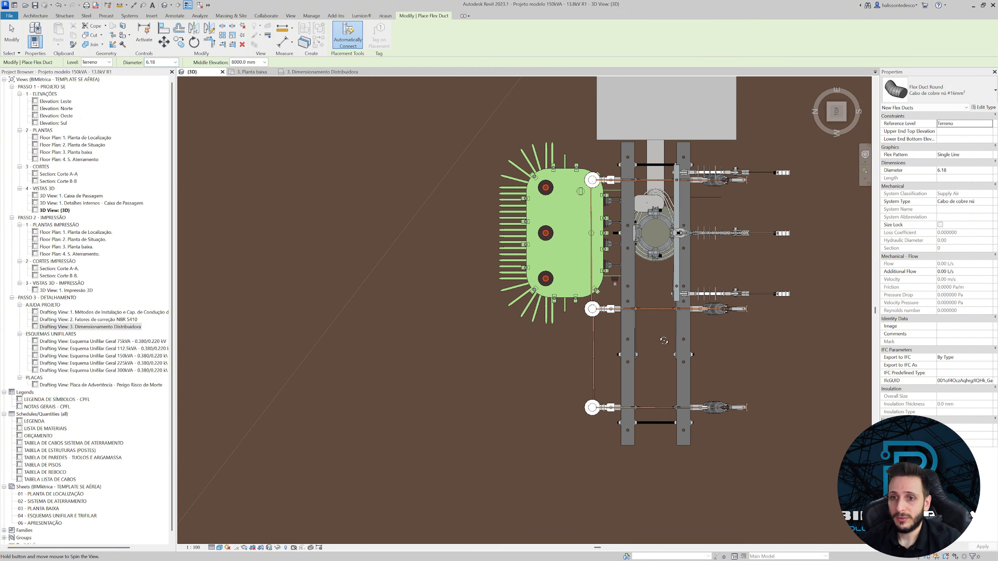
Examine the pole from the side, covering the anchor clamps, arresters, fuse cutouts and transformer bushings.
shift+middle_drag(668, 337, 660, 211)
scroll(660, 222, down, 4)
shift+middle_drag(689, 295, 778, 360)
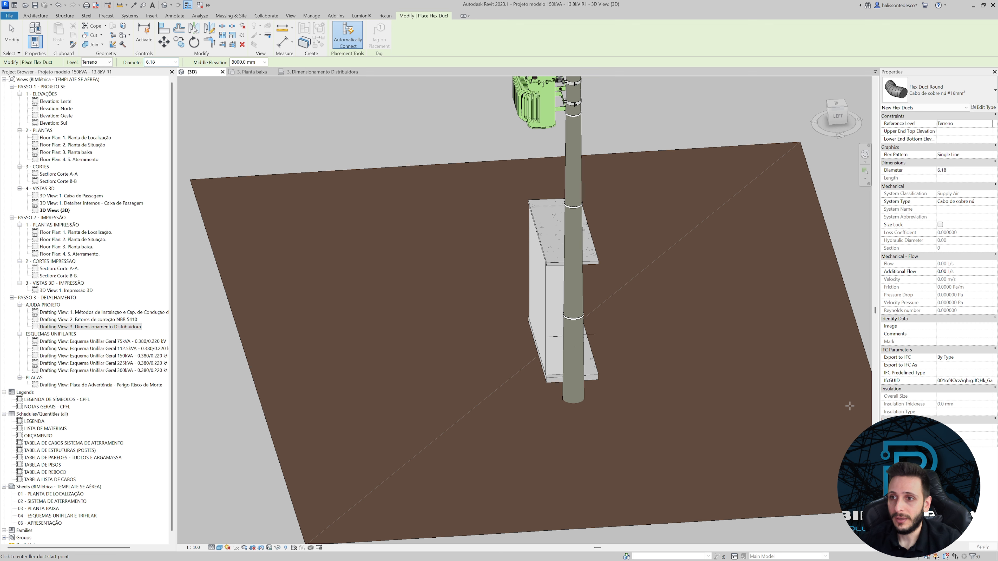
scroll(823, 386, down, 3)
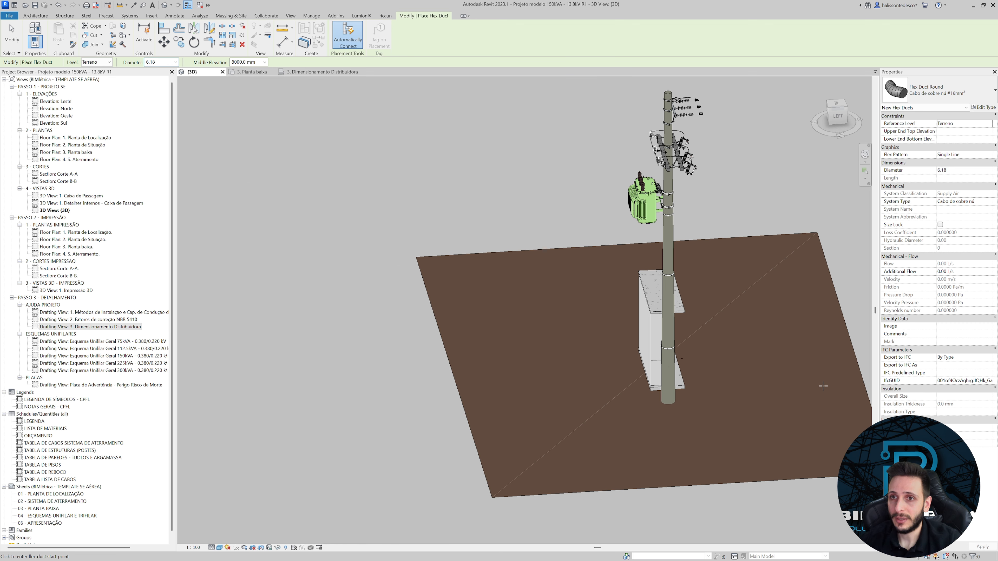
scroll(703, 92, up, 5)
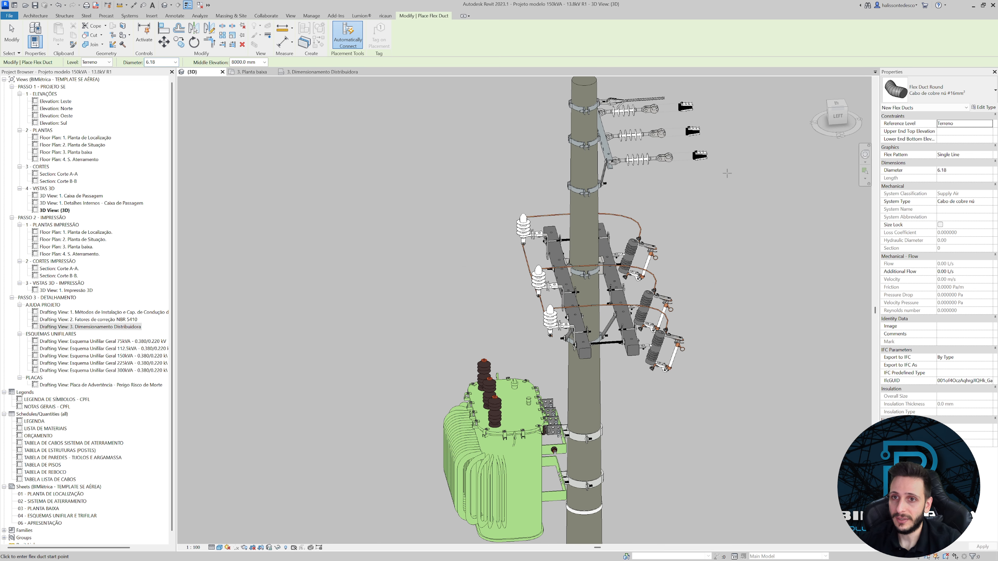
scroll(727, 173, down, 3)
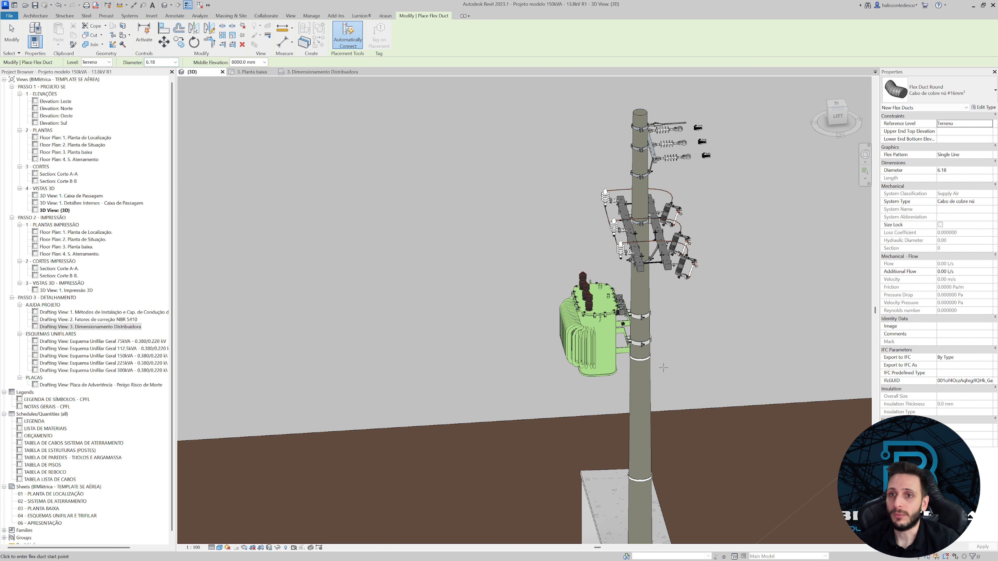
shift+middle_drag(691, 350, 704, 277)
scroll(705, 278, up, 3)
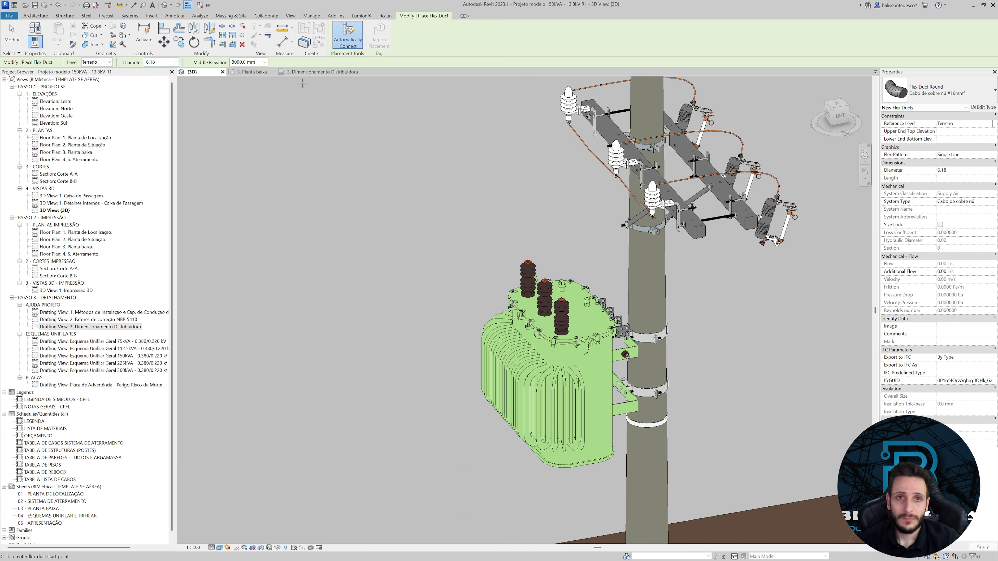
Draw a flex duct conductor in the Top view from the transformer's outer bushing to the outermost fuse cutout.
click(840, 104)
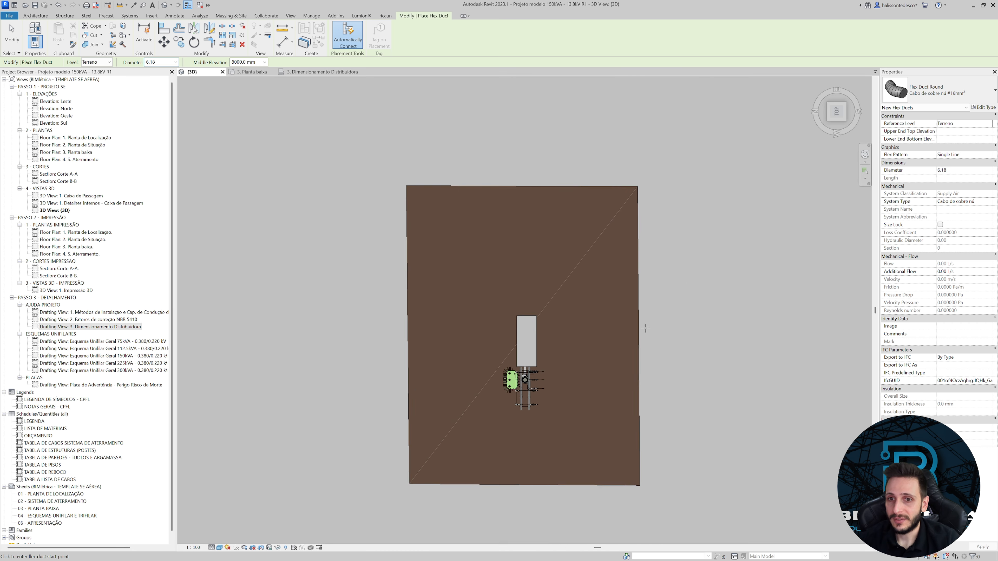
scroll(526, 361, up, 8)
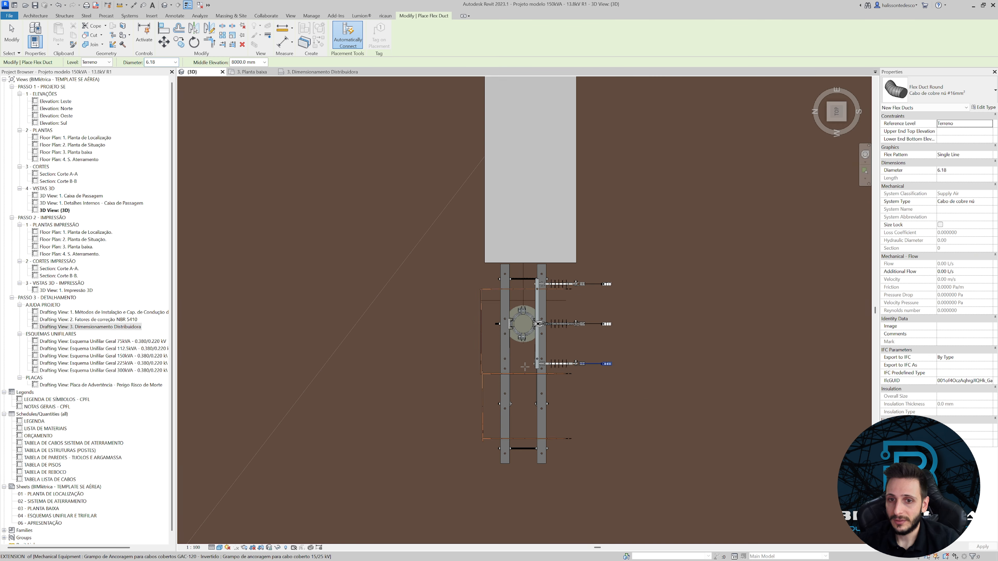
middle_drag(434, 401, 488, 372)
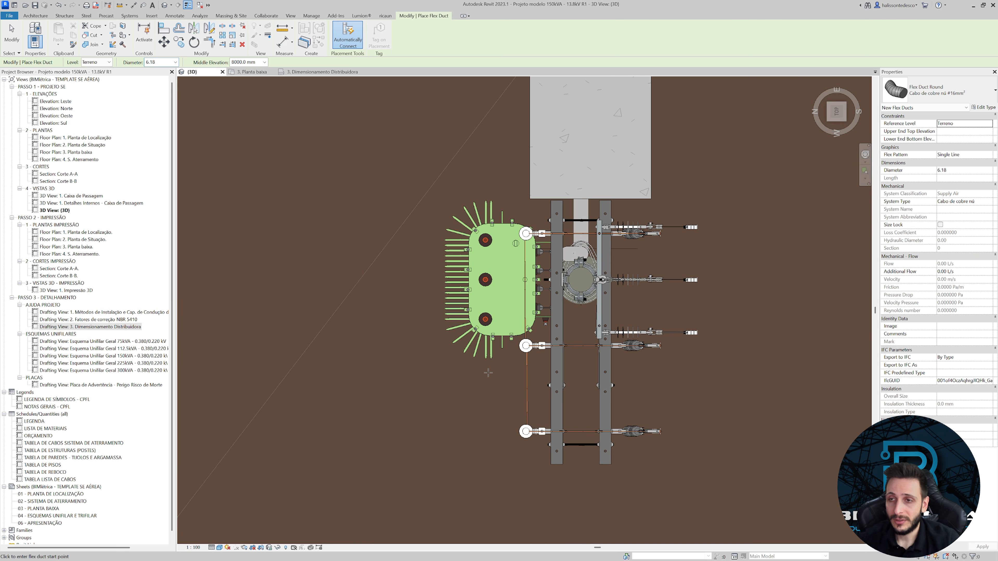
scroll(484, 356, up, 2)
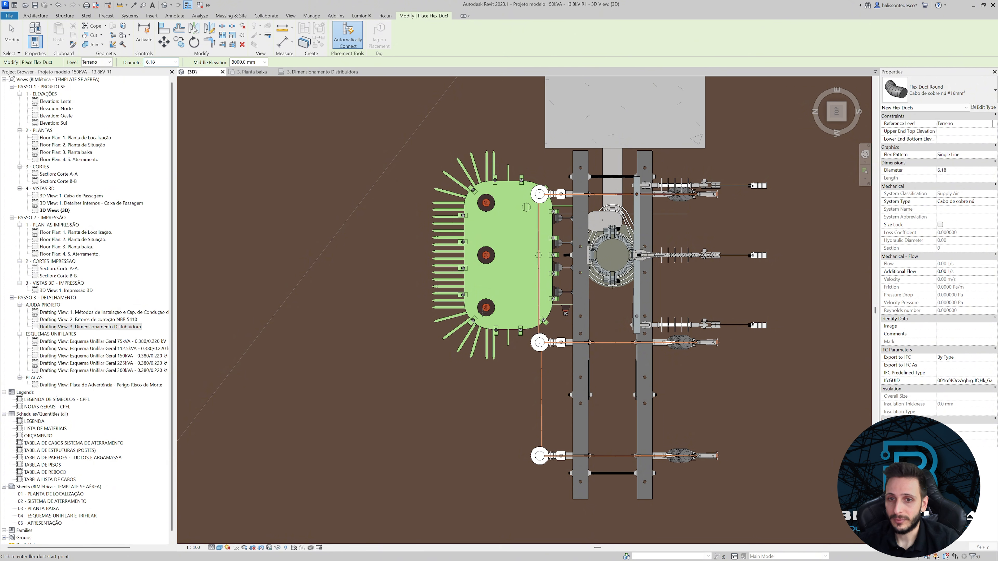
scroll(484, 313, up, 3)
middle_drag(503, 313, 497, 290)
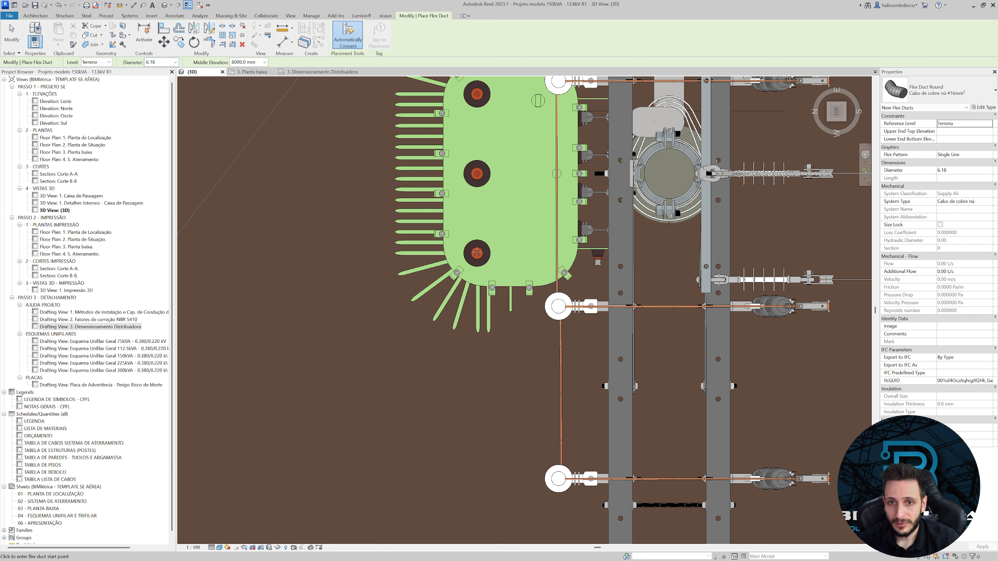
click(477, 253)
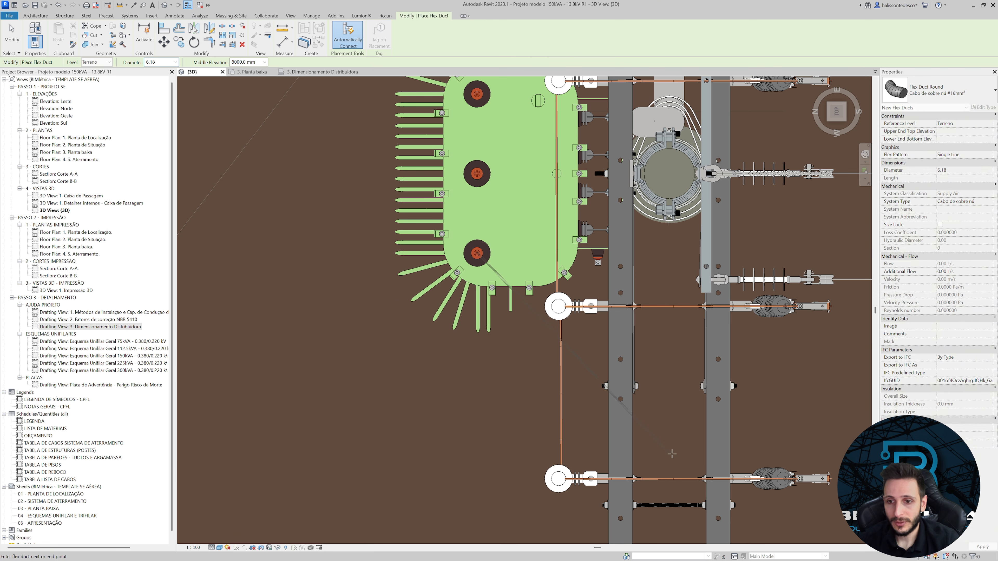
scroll(672, 454, up, 5)
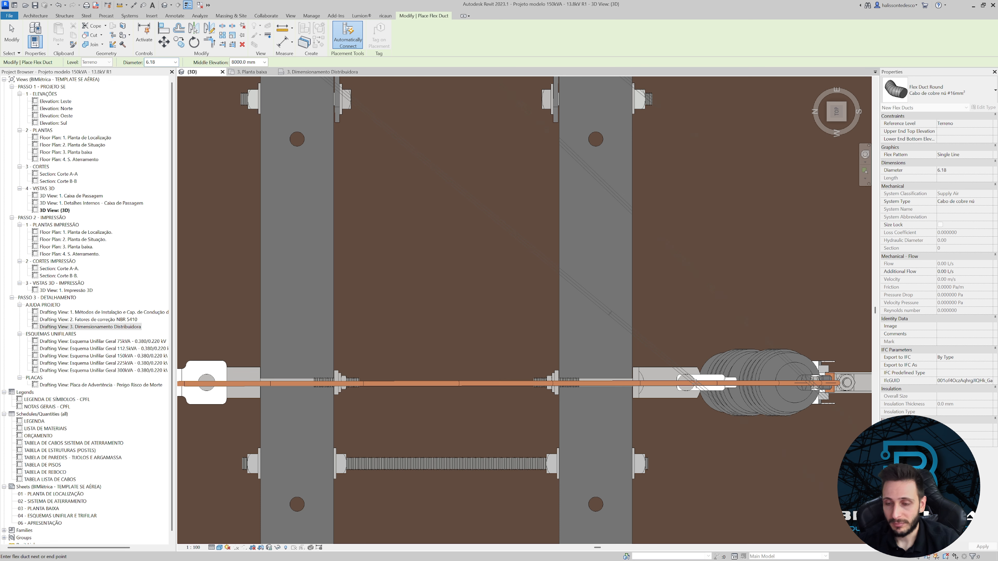
click(696, 384)
scroll(662, 370, down, 5)
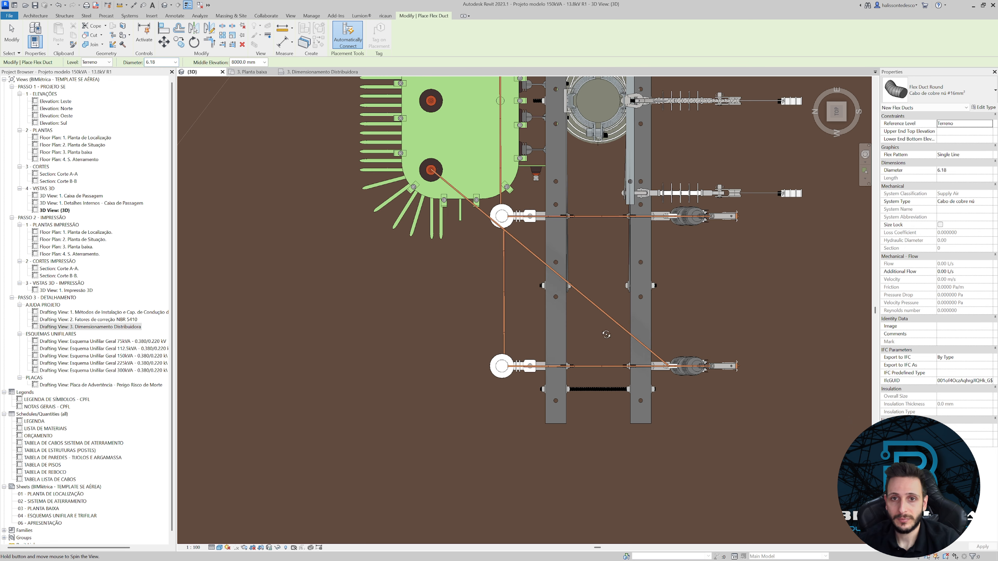
Lower the new conductor in the Left view to the height of the fuse cutout's lower terminal.
shift+middle_drag(606, 334, 624, 151)
scroll(615, 199, down, 5)
middle_drag(539, 259, 544, 446)
click(841, 118)
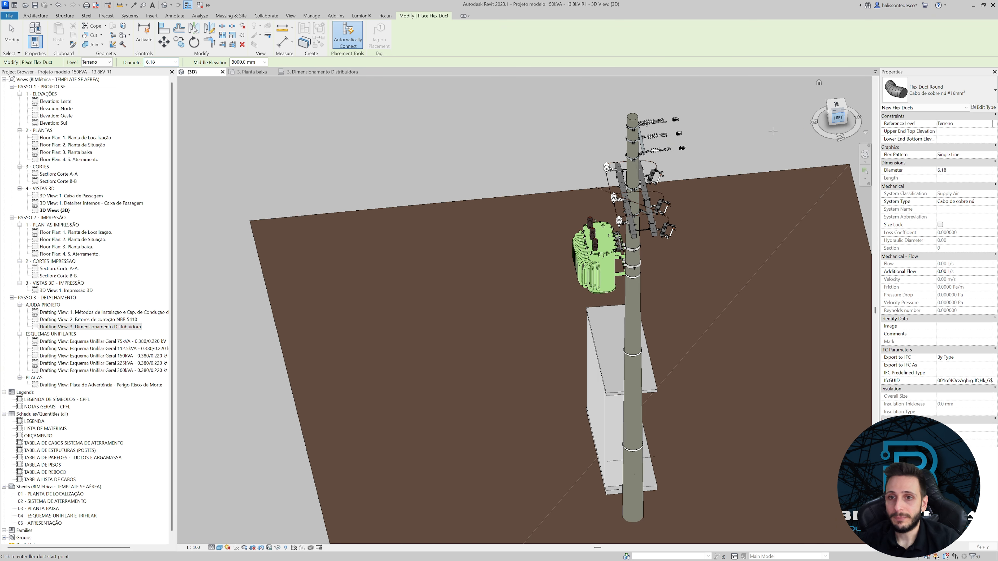
scroll(626, 163, up, 10)
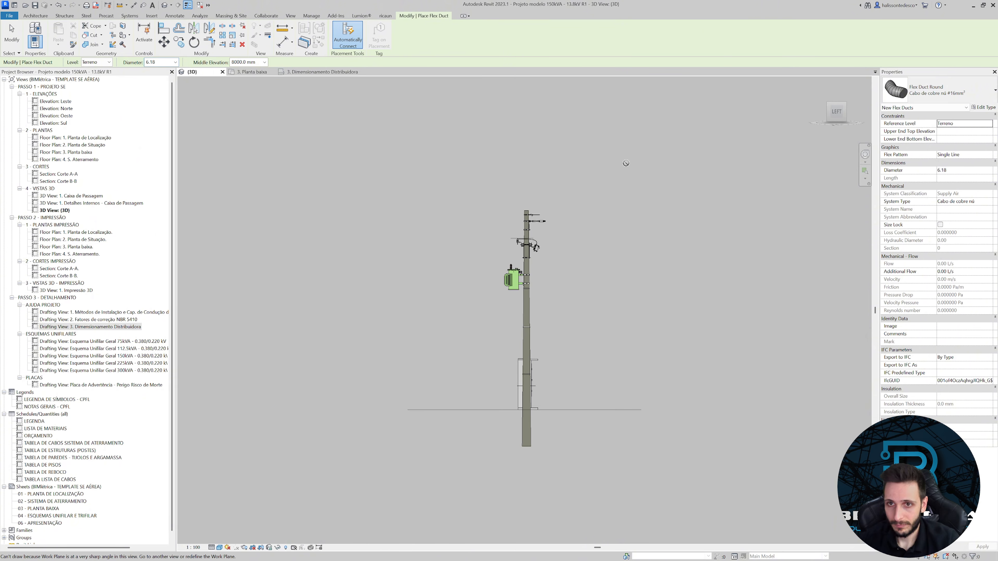
key(Escape)
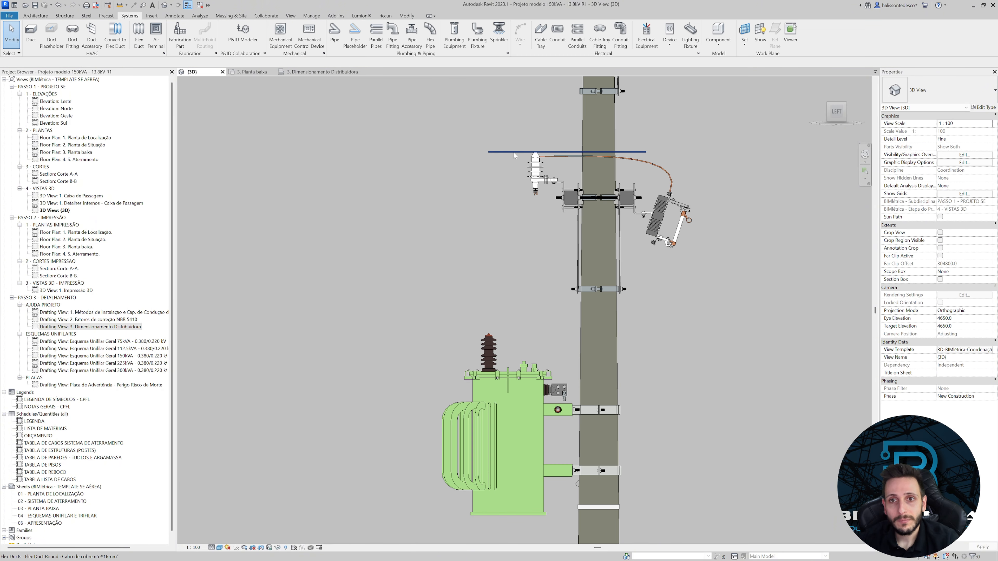
click(514, 153)
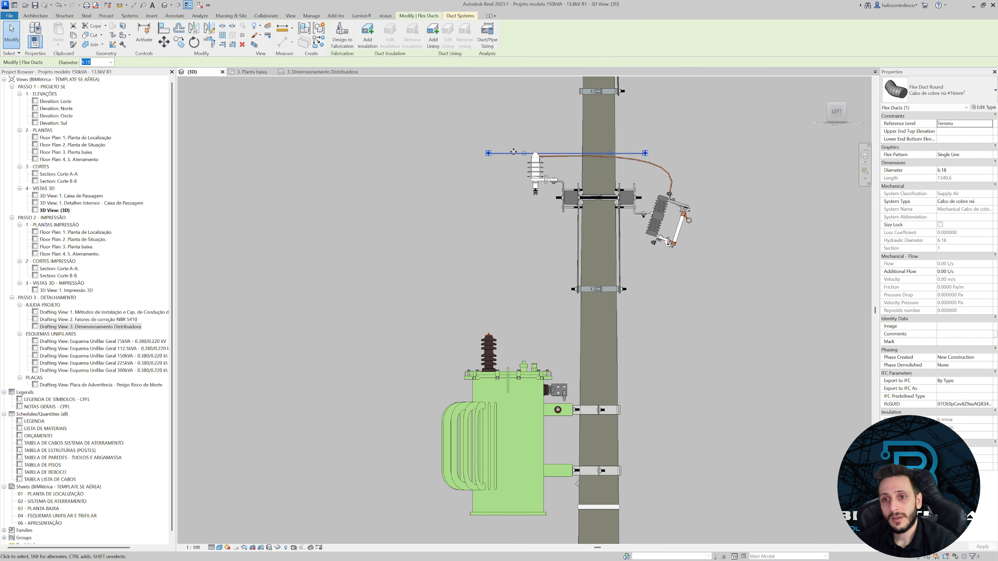
drag(514, 153, 514, 175)
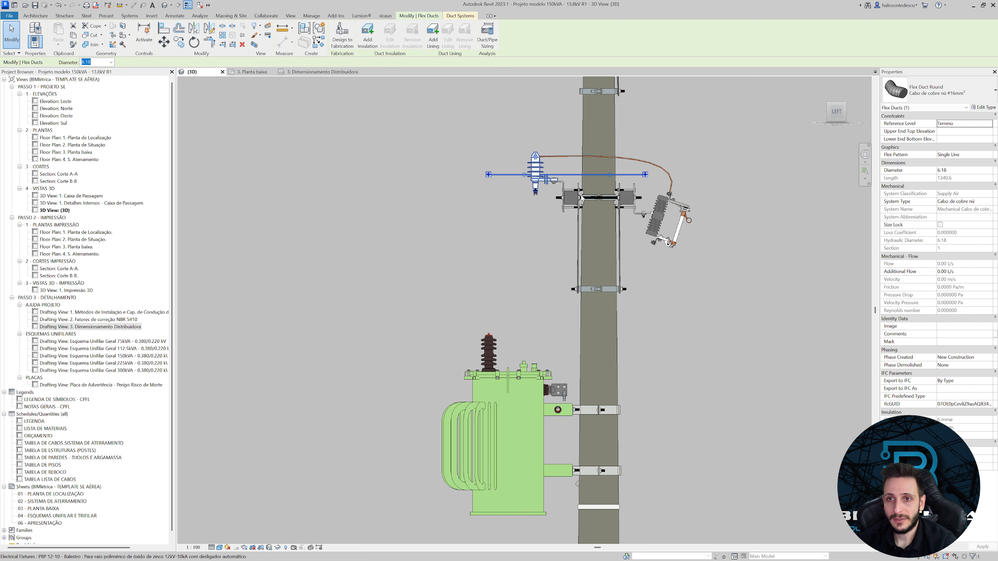
key(Down)
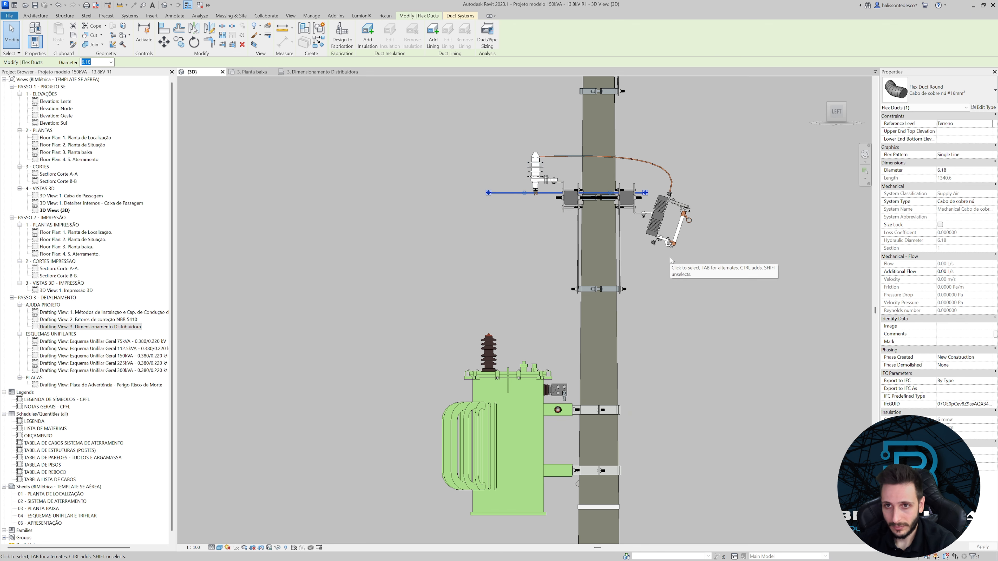
scroll(672, 260, up, 6)
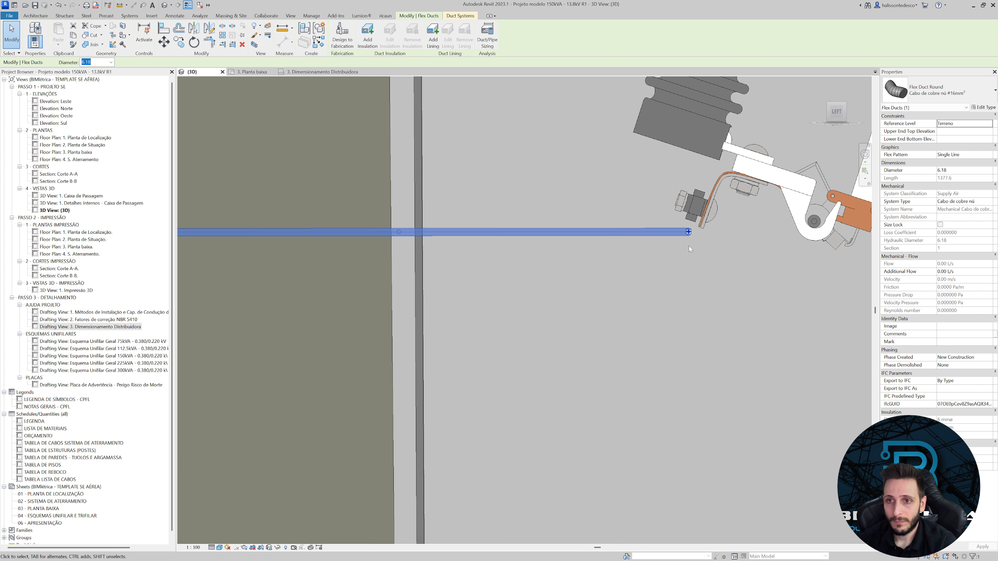
drag(689, 245, 689, 231)
Bend the conductor's cutout end downward and align its endpoint with the fuse cutout's lower connector.
click(837, 112)
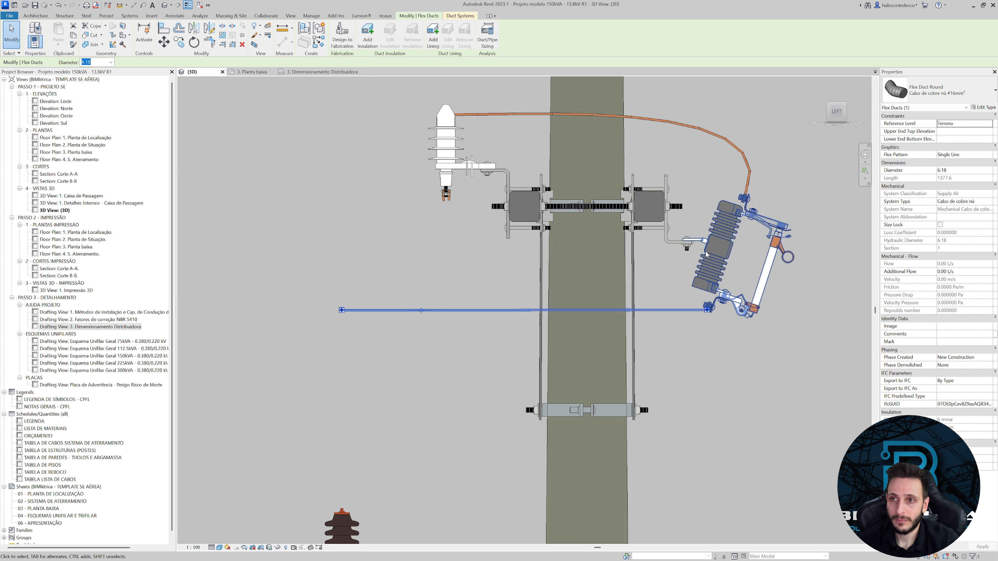
scroll(634, 319, up, 3)
drag(626, 306, 760, 328)
scroll(761, 328, up, 6)
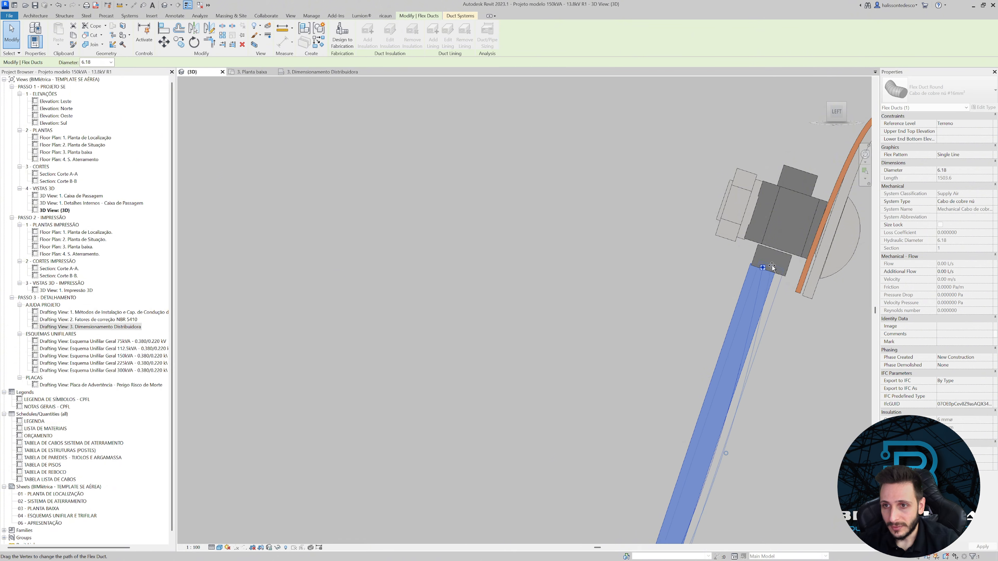
drag(763, 268, 770, 261)
scroll(761, 271, down, 6)
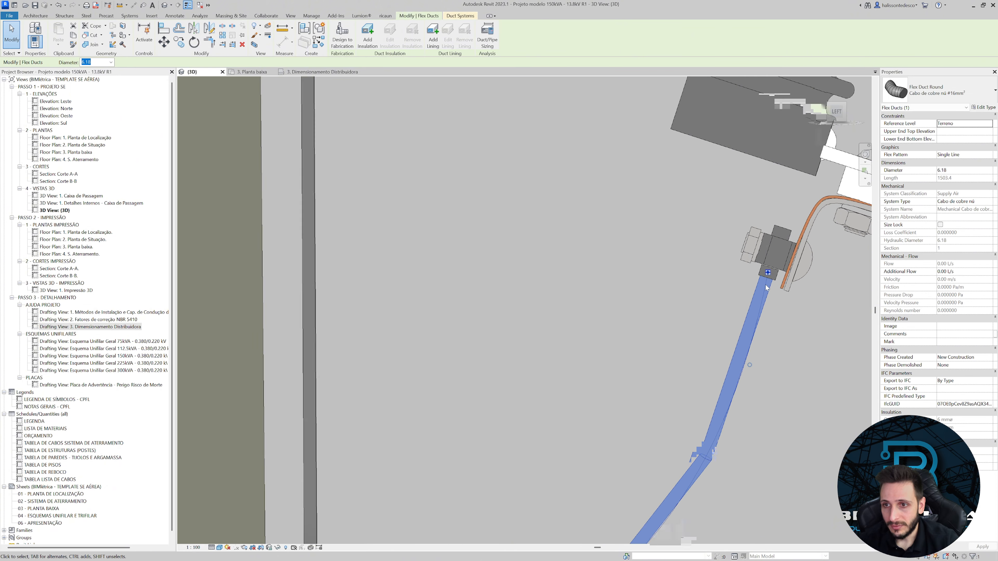
Move the conductor's free end down onto the transformer bushing terminal and bend it to rise vertically from there.
scroll(570, 315, down, 3)
scroll(456, 267, up, 4)
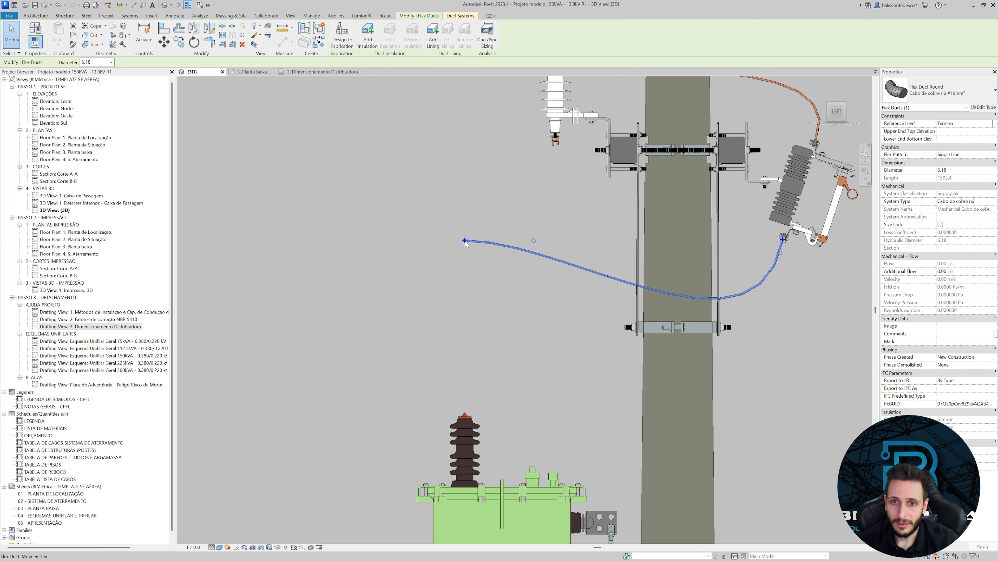
drag(465, 241, 471, 398)
scroll(465, 413, up, 8)
scroll(467, 375, down, 3)
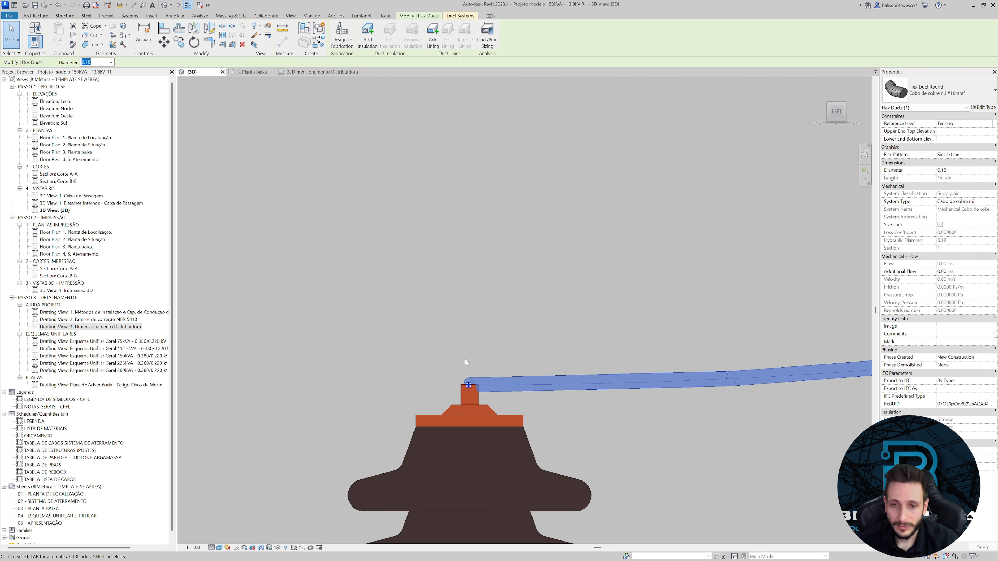
scroll(465, 360, down, 3)
scroll(644, 378, down, 2)
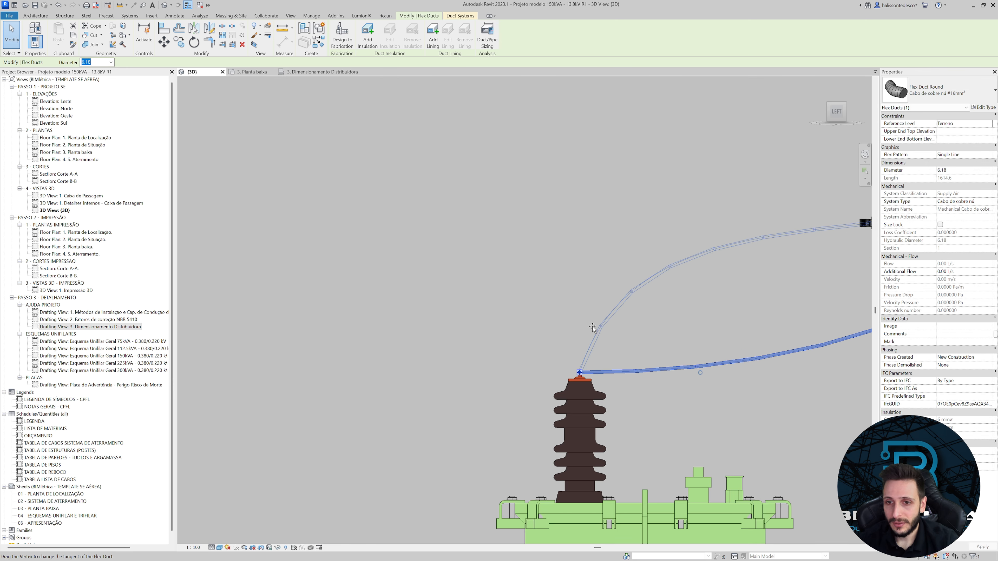
drag(592, 328, 559, 365)
click(547, 359)
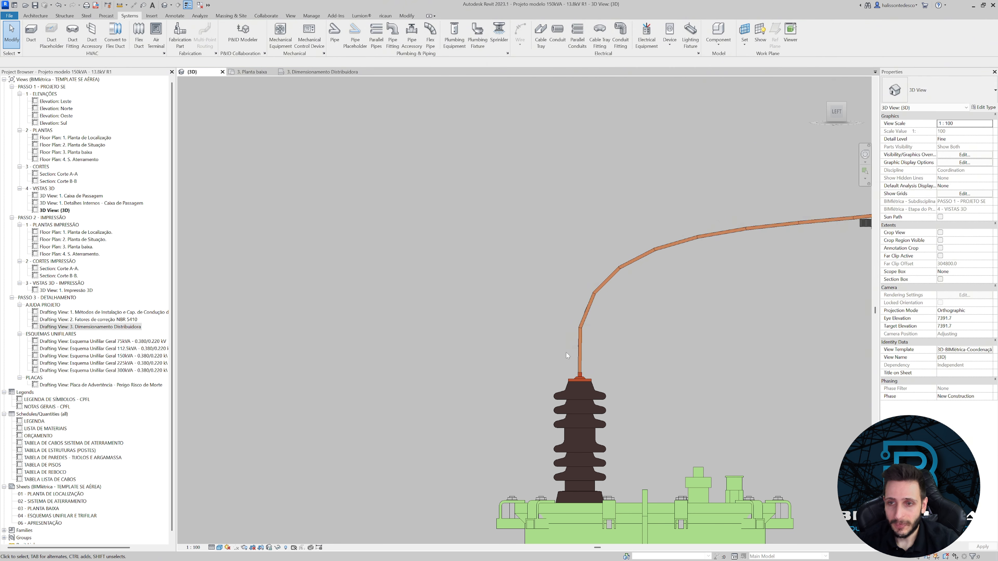
Copy the transformer conductor, viewed from the Top with Multiple enabled, to the other two fuse cutouts.
scroll(566, 353, down, 3)
shift+middle_drag(629, 373, 838, 435)
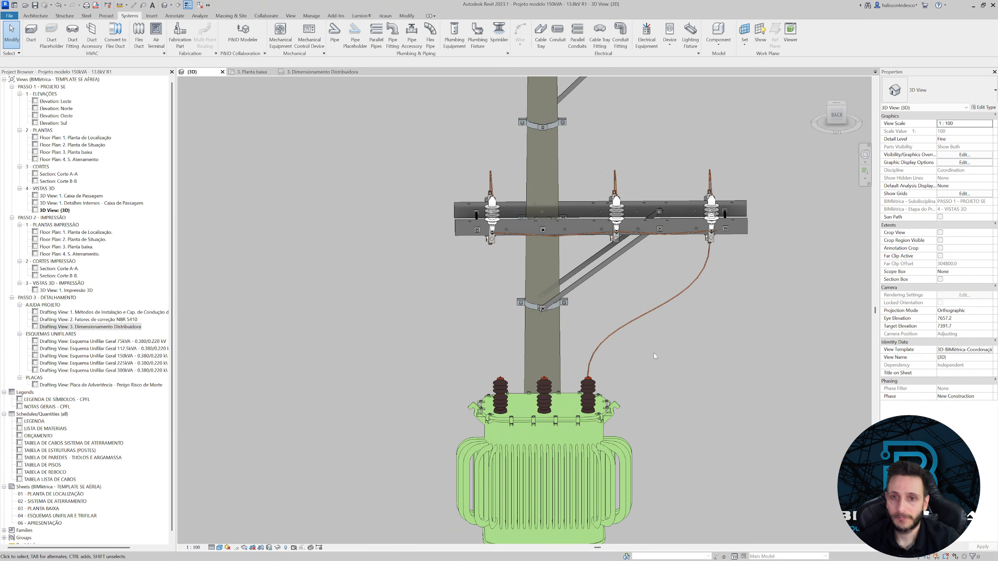
click(636, 320)
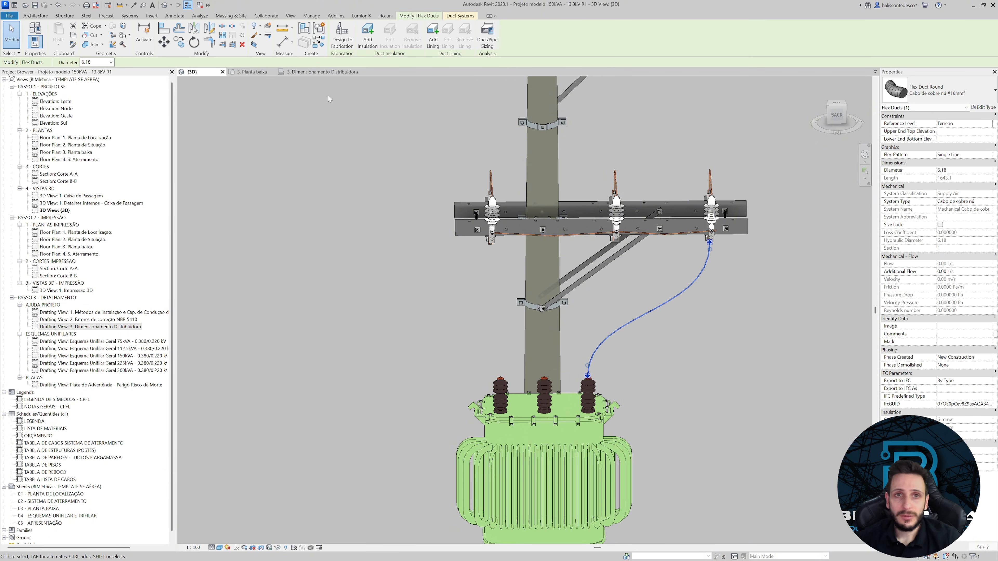
click(838, 105)
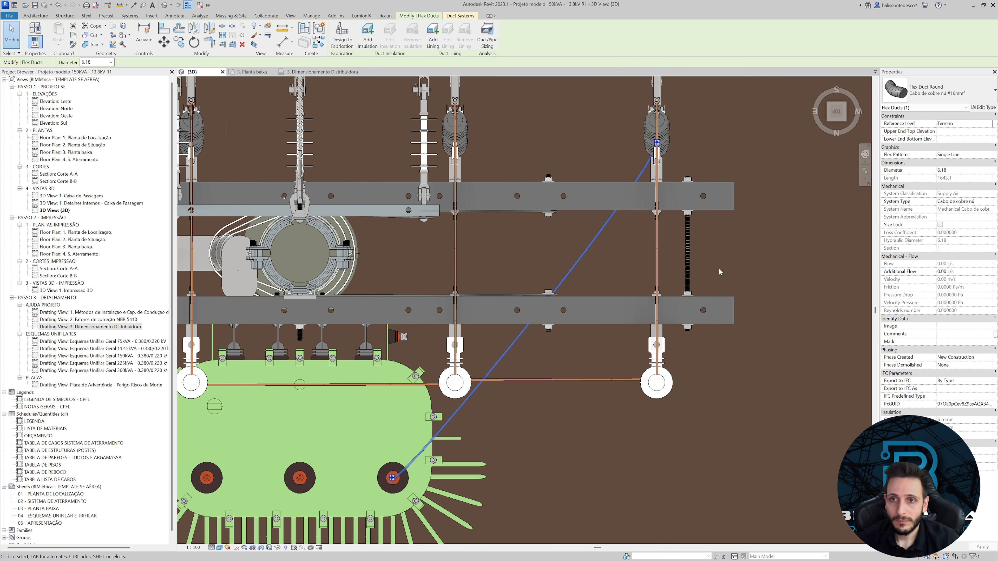
scroll(715, 267, down, 2)
key(c)
key(o)
scroll(665, 196, up, 3)
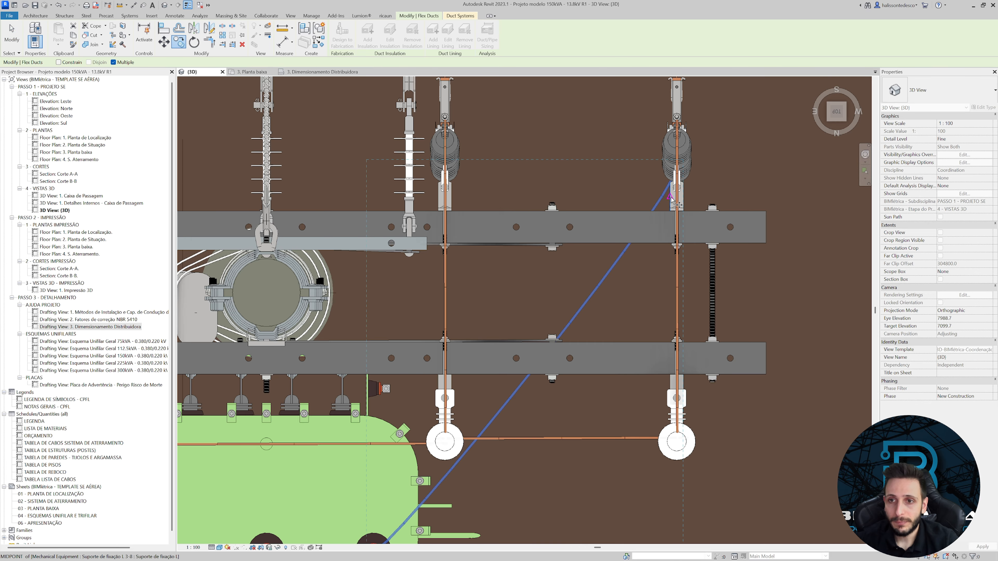
click(671, 198)
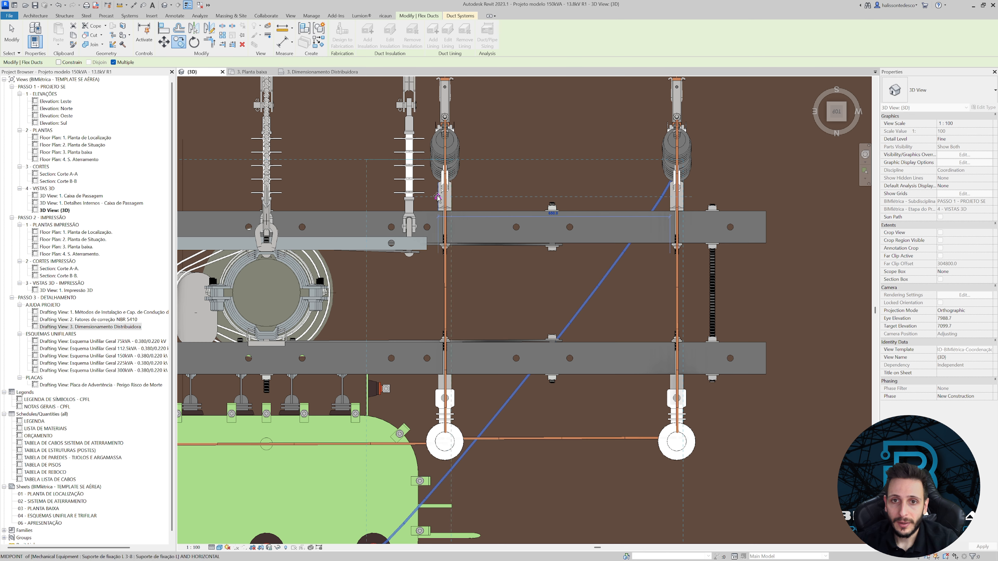
scroll(438, 196, down, 3)
scroll(309, 200, up, 3)
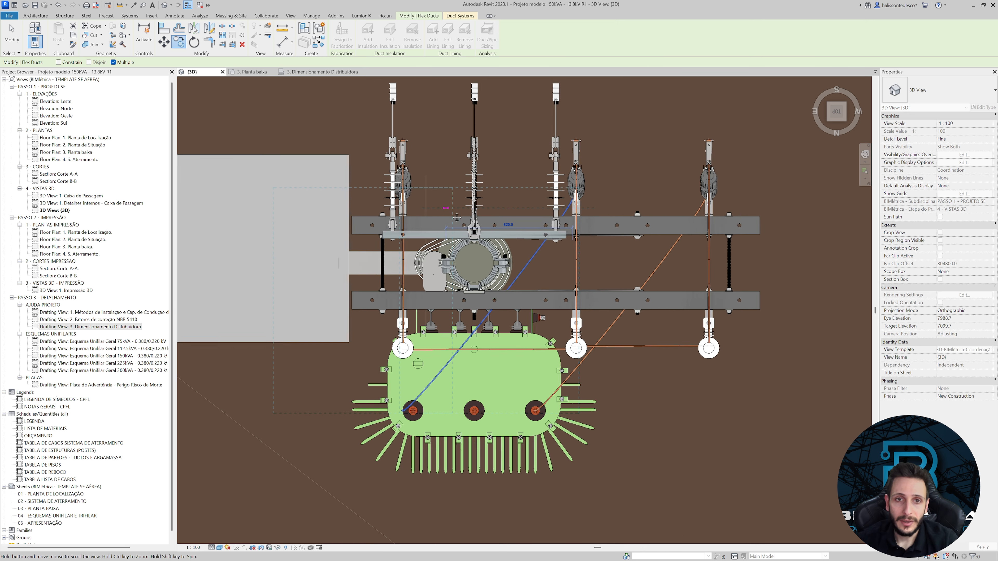
click(407, 210)
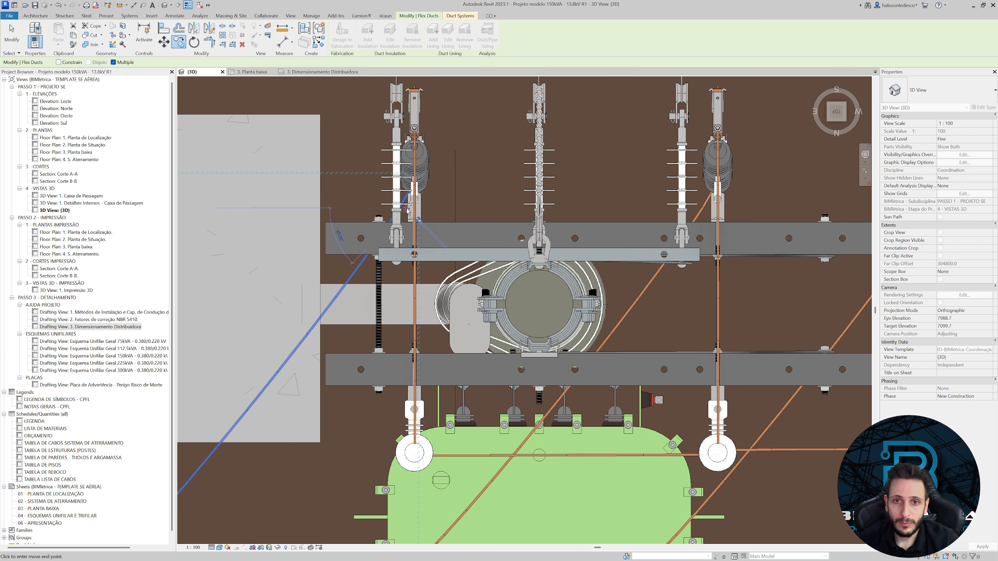
Move the middle cutout conductor's transformer-side end onto the center of the transformer's middle bushing.
scroll(407, 208, down, 3)
middle_drag(357, 389, 384, 317)
click(436, 337)
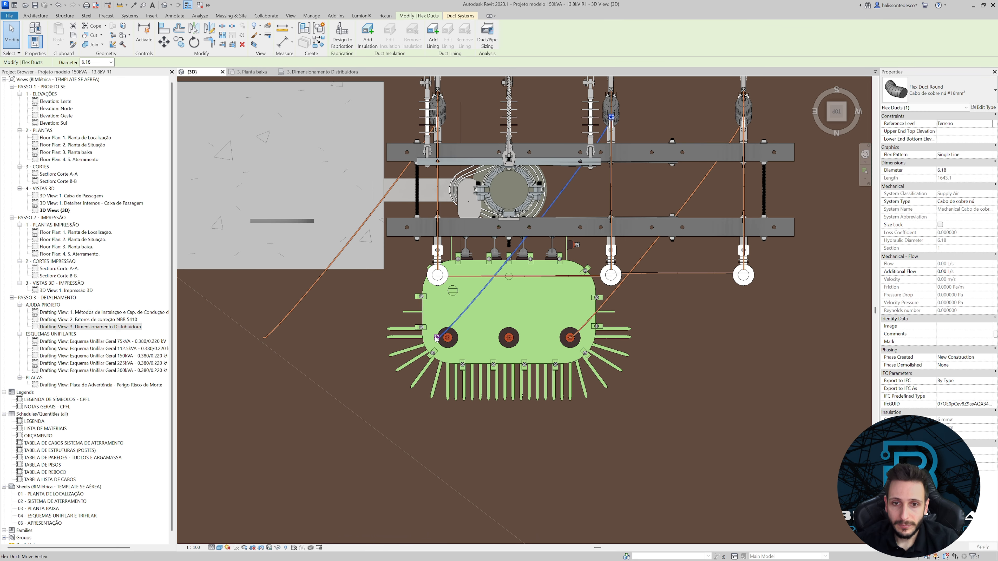
drag(449, 340, 510, 340)
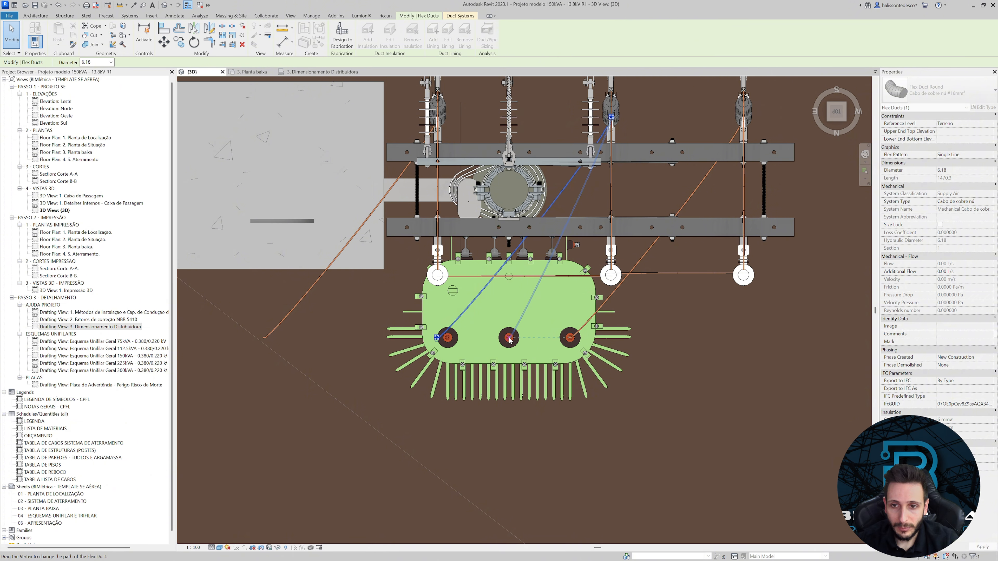
scroll(509, 341, up, 10)
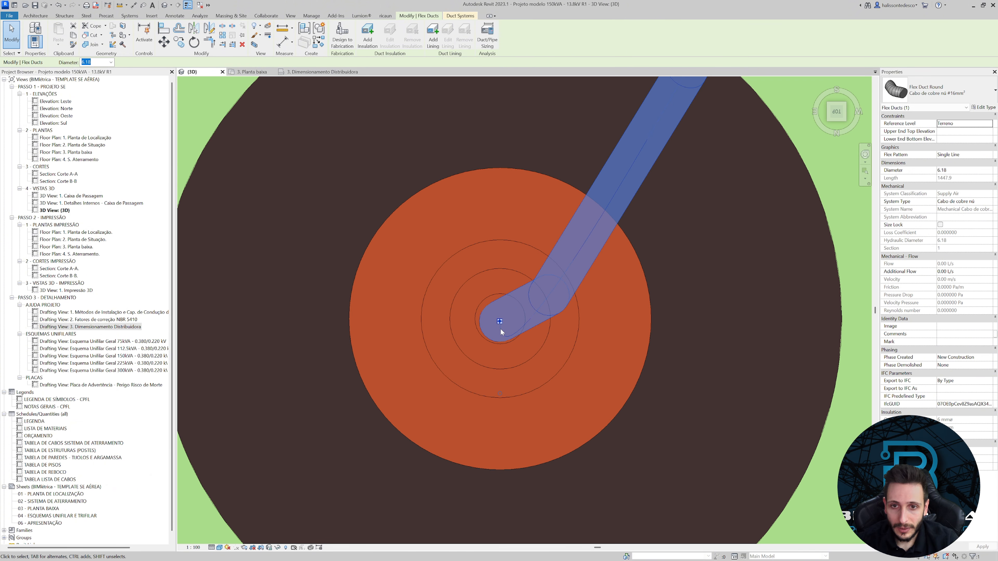
drag(500, 321, 502, 321)
scroll(503, 320, down, 10)
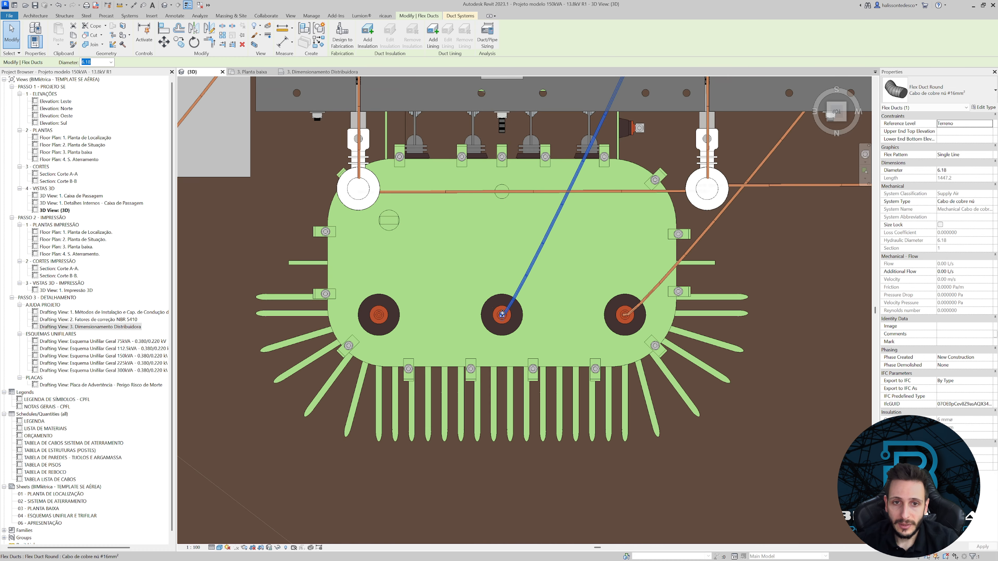
middle_drag(298, 304, 391, 303)
key(Escape)
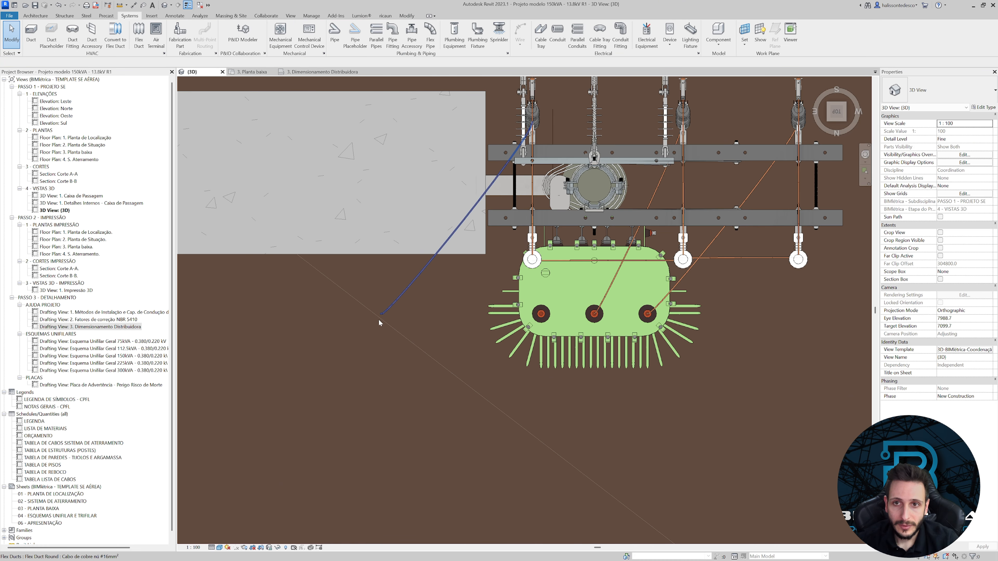
Move the remaining cutout conductor's transformer-side end onto the center of the transformer's third, unconnected bushing.
click(382, 316)
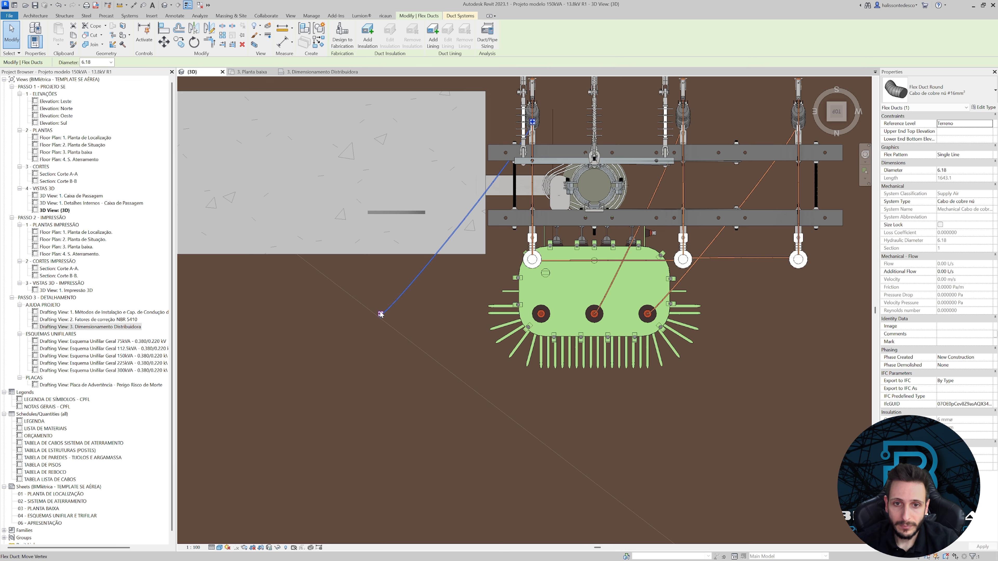
scroll(381, 314, up, 3)
drag(381, 316, 704, 286)
scroll(705, 316, up, 10)
scroll(677, 302, down, 10)
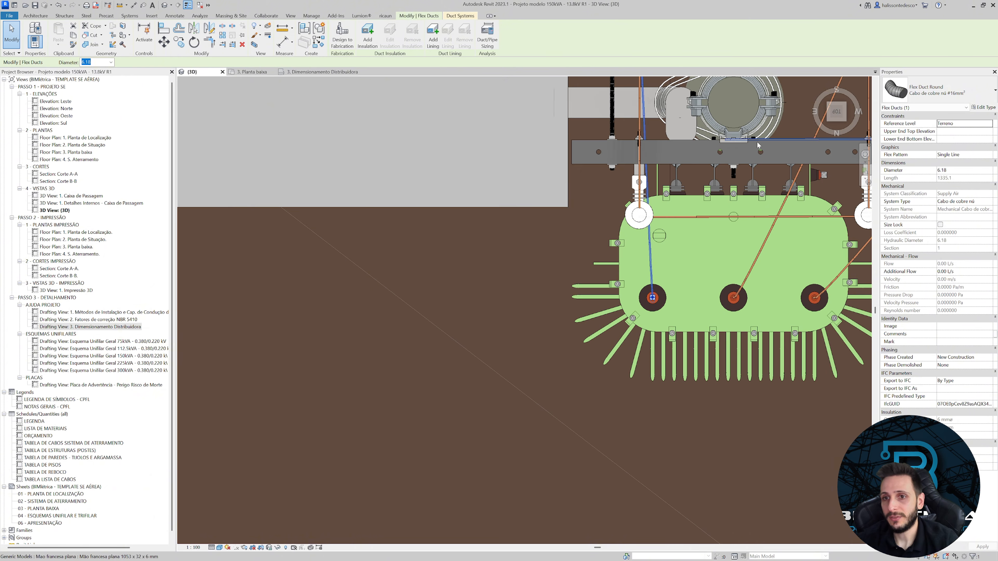
key(Escape)
scroll(575, 241, down, 4)
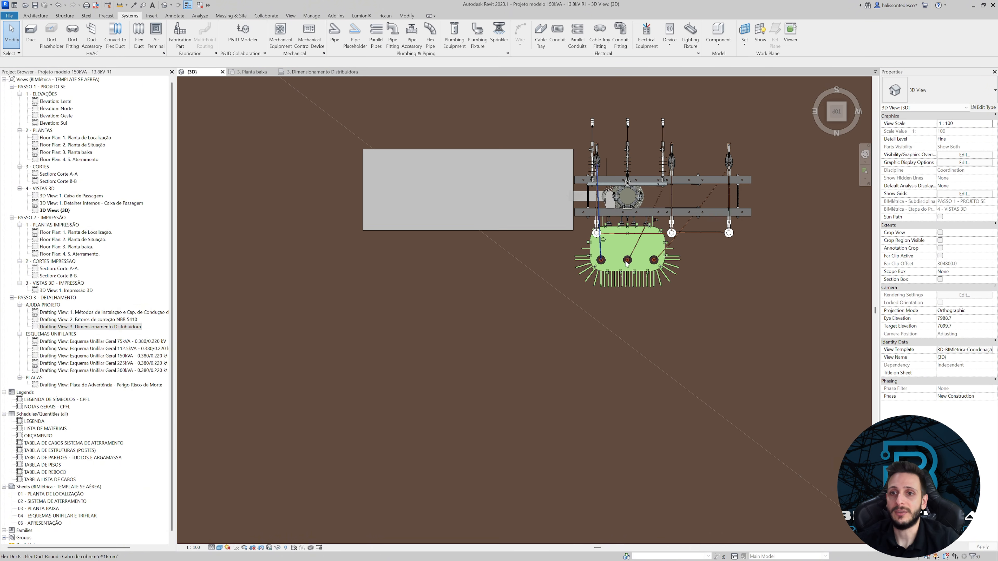
Examine how the three cutout-to-transformer conductors pass the pole and its clamp band below the crossarms.
shift+middle_drag(719, 182, 552, 276)
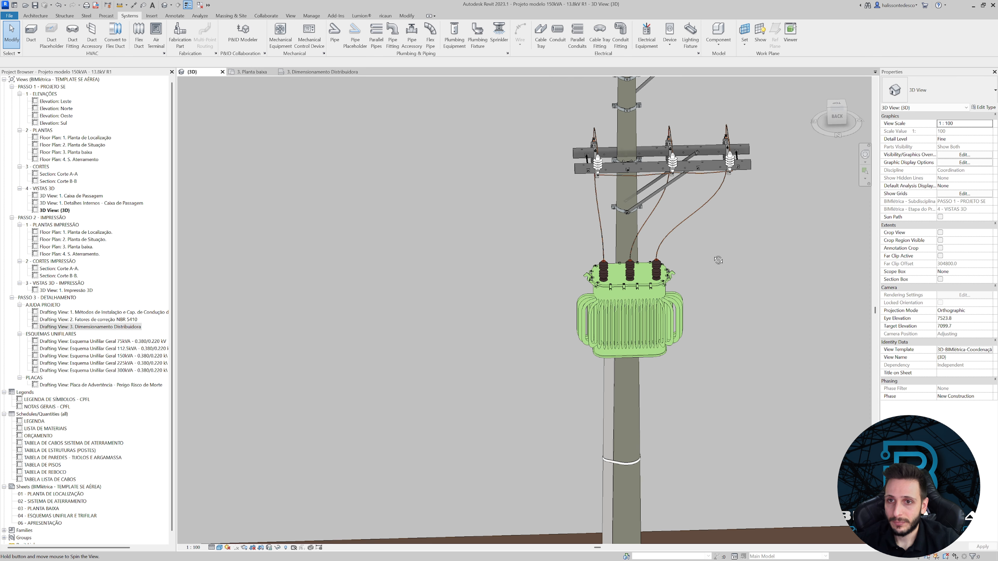
shift+middle_drag(719, 260, 759, 269)
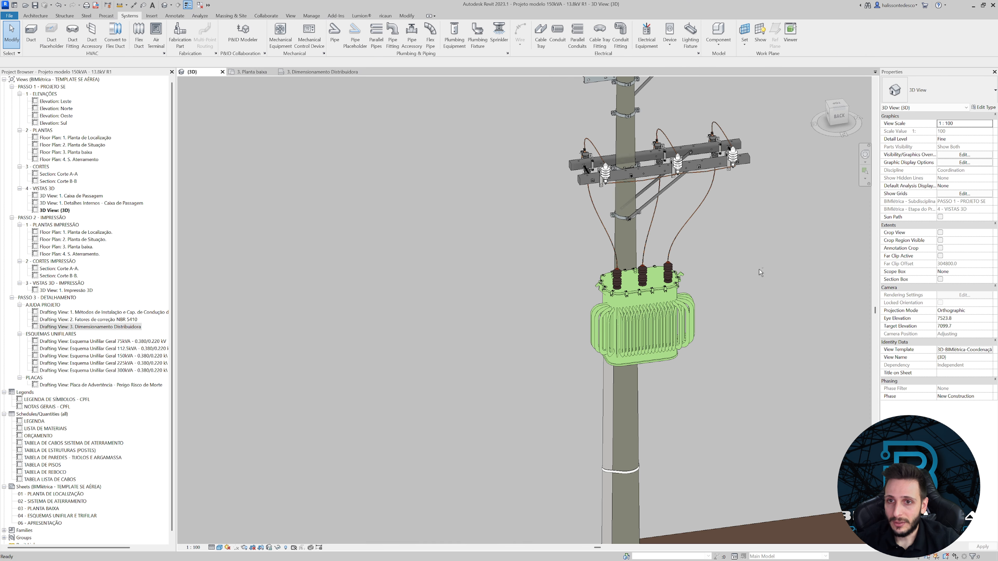
shift+middle_drag(581, 263, 668, 251)
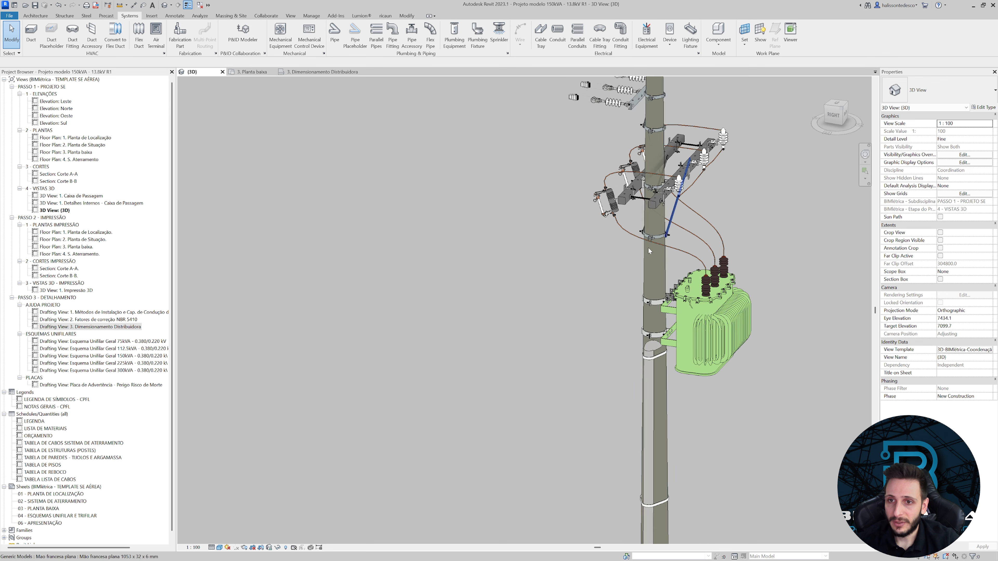
scroll(648, 248, up, 4)
click(655, 231)
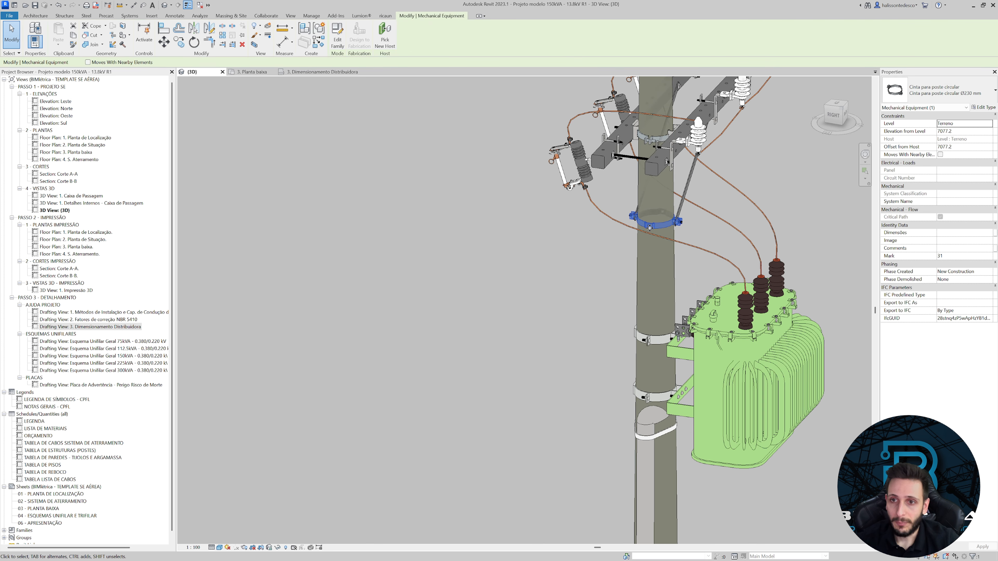
scroll(647, 238, up, 5)
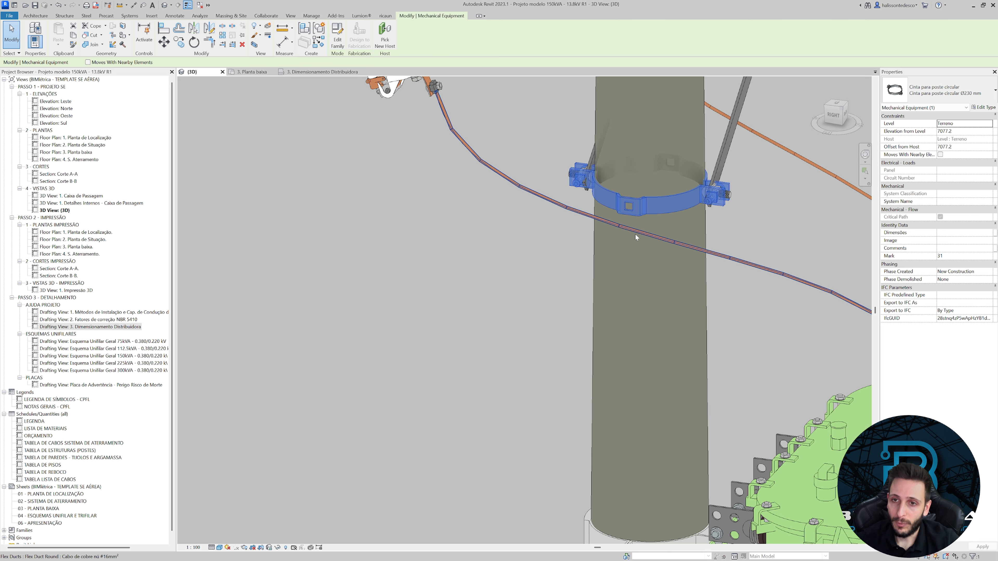
scroll(695, 223, down, 4)
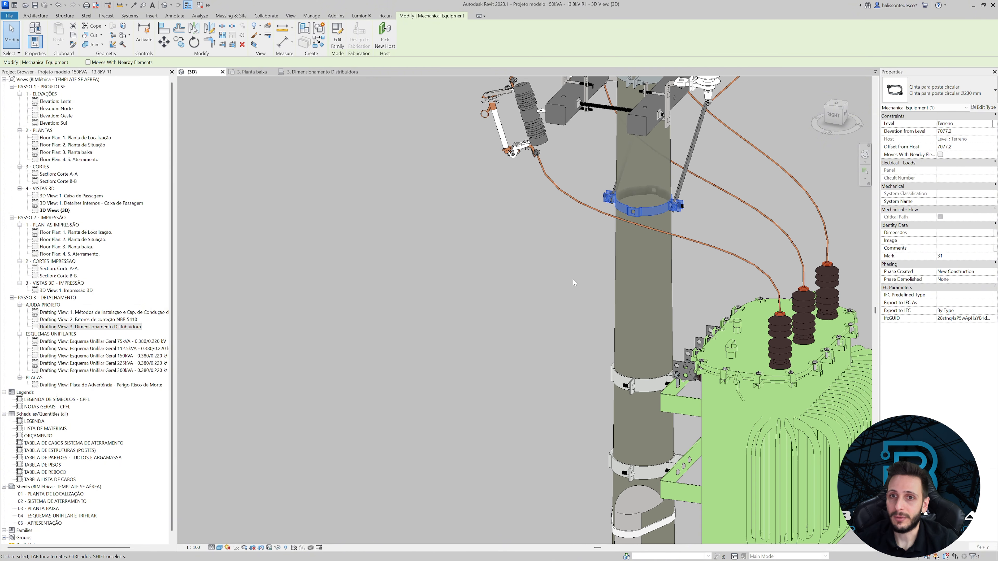
middle_drag(560, 295, 518, 291)
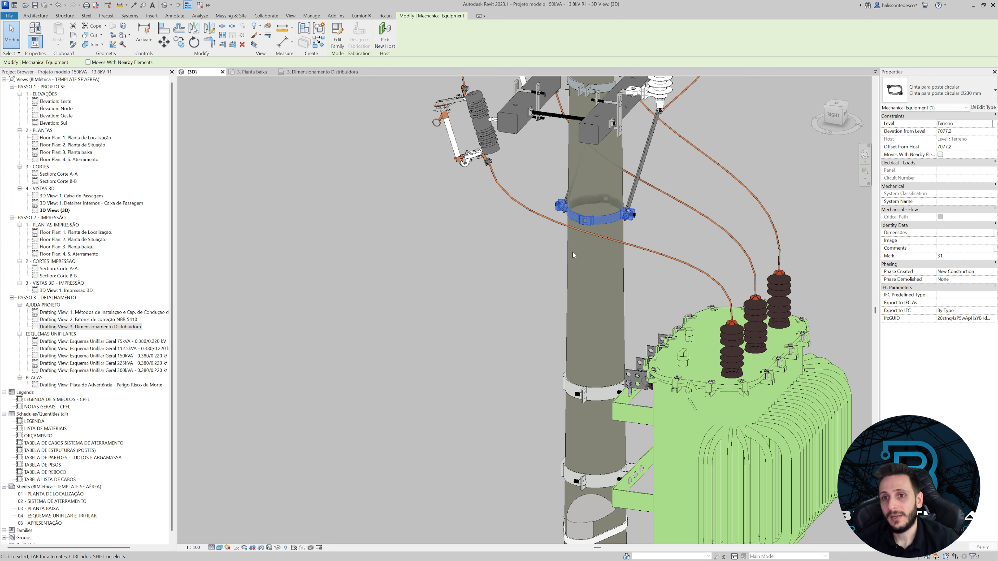
shift+middle_drag(573, 251, 682, 247)
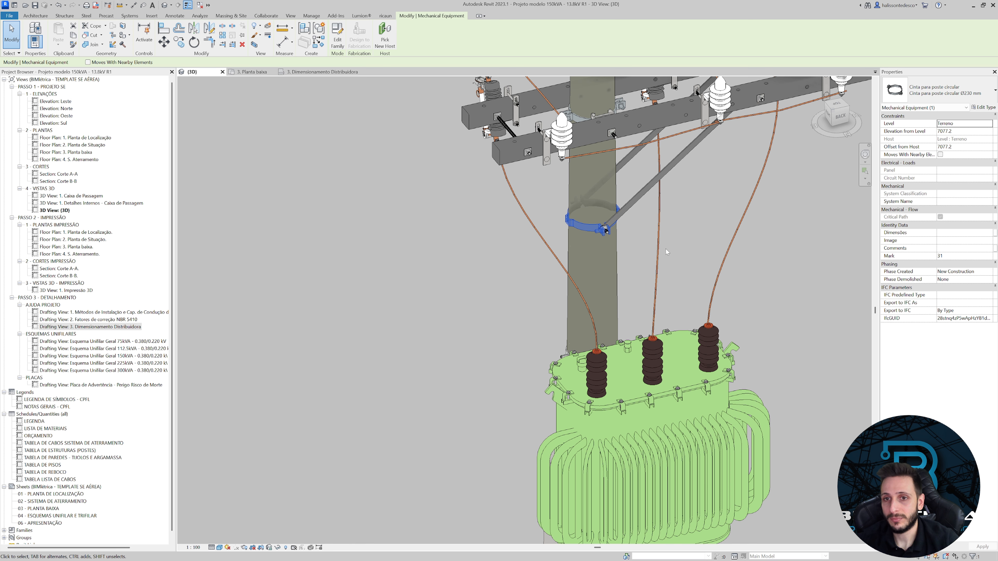
key(alt)
click(638, 242)
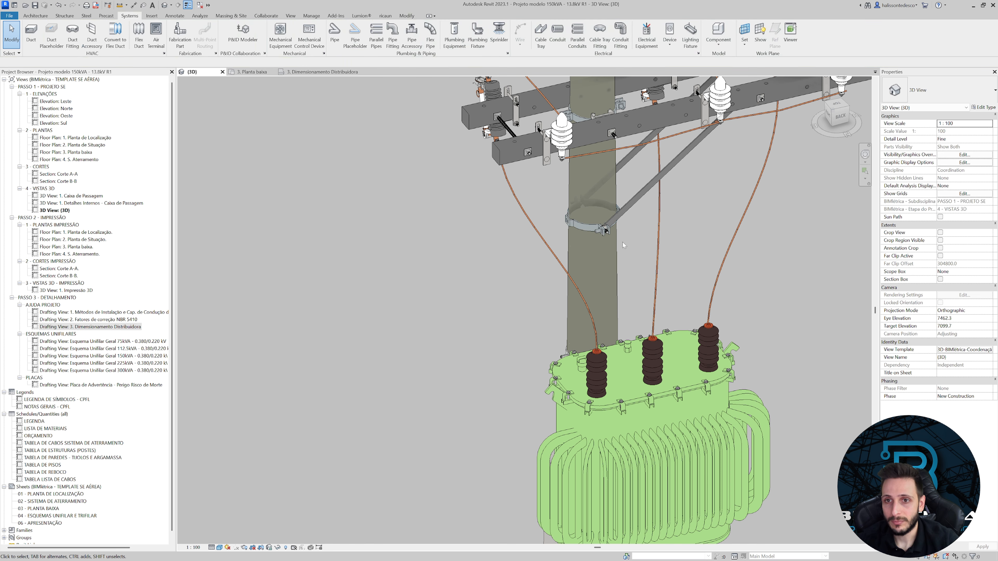
Inspect the complete wiring between arresters, fuse cutouts and transformer bushings from several sides of the pole.
click(602, 234)
key(space)
shift+middle_drag(585, 253, 575, 254)
click(536, 275)
scroll(535, 275, down, 2)
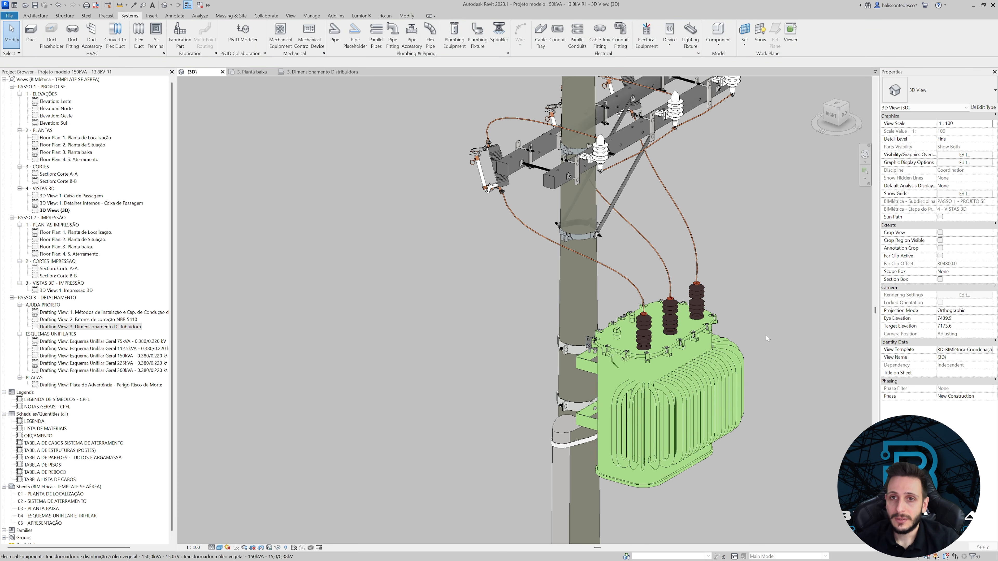
shift+middle_drag(766, 338, 534, 335)
scroll(697, 365, down, 2)
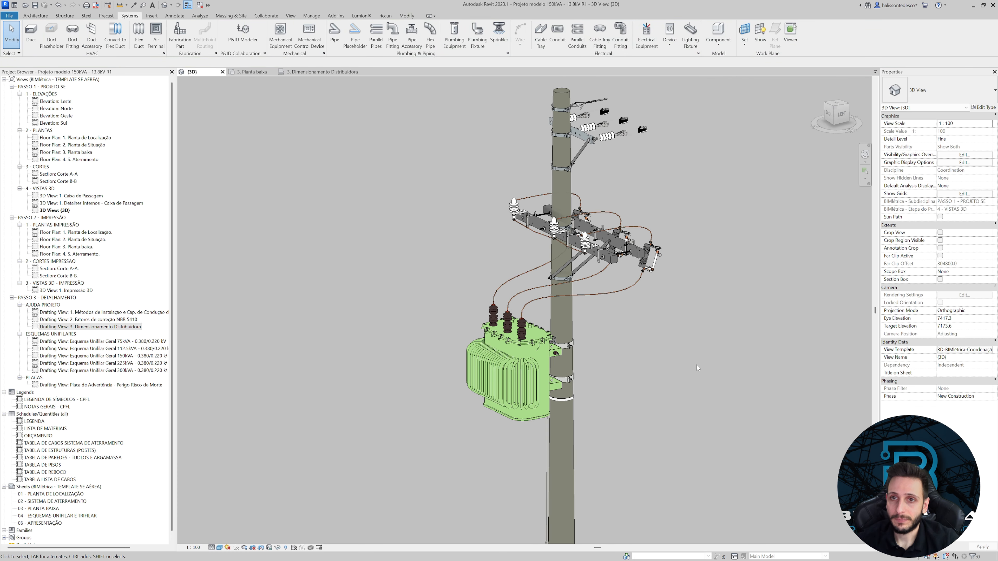
shift+middle_drag(657, 363, 859, 309)
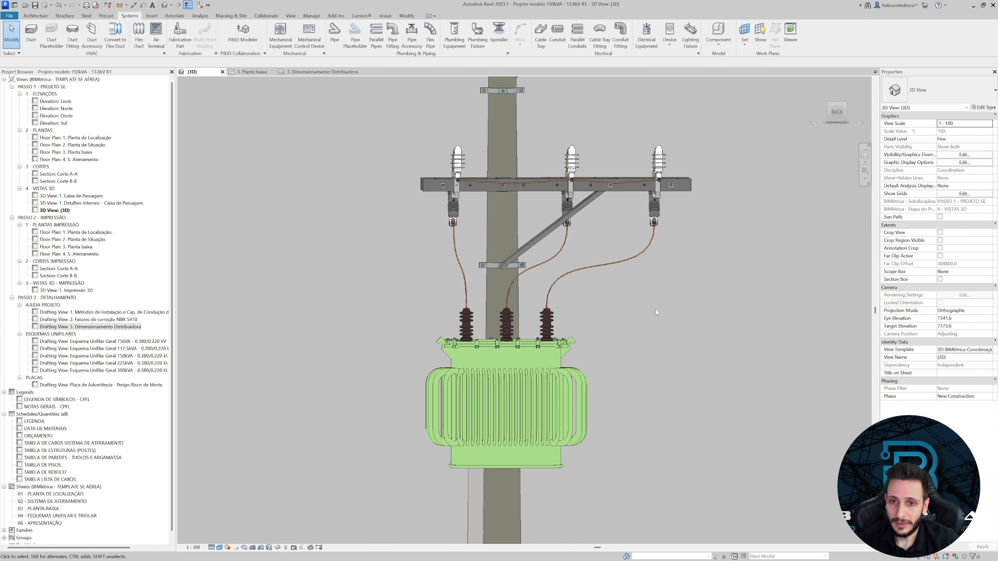
shift+middle_drag(655, 309, 680, 339)
scroll(681, 340, up, 3)
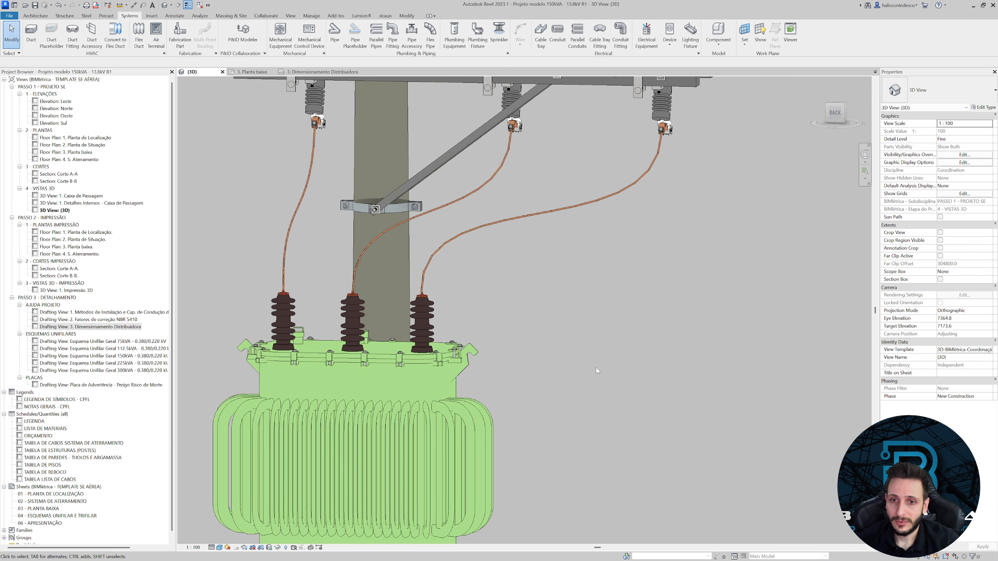
shift+middle_drag(595, 367, 537, 412)
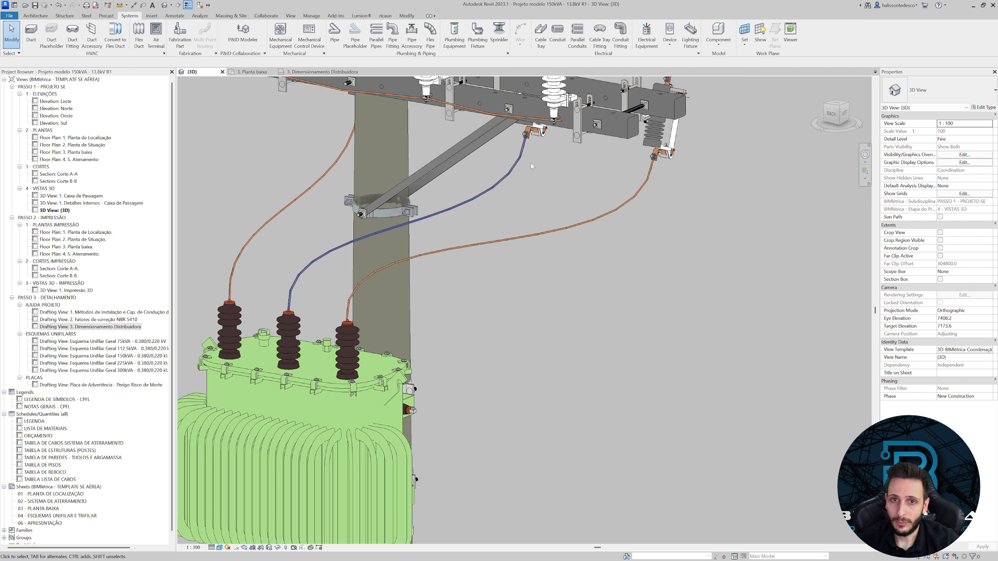
shift+middle_drag(531, 163, 412, 137)
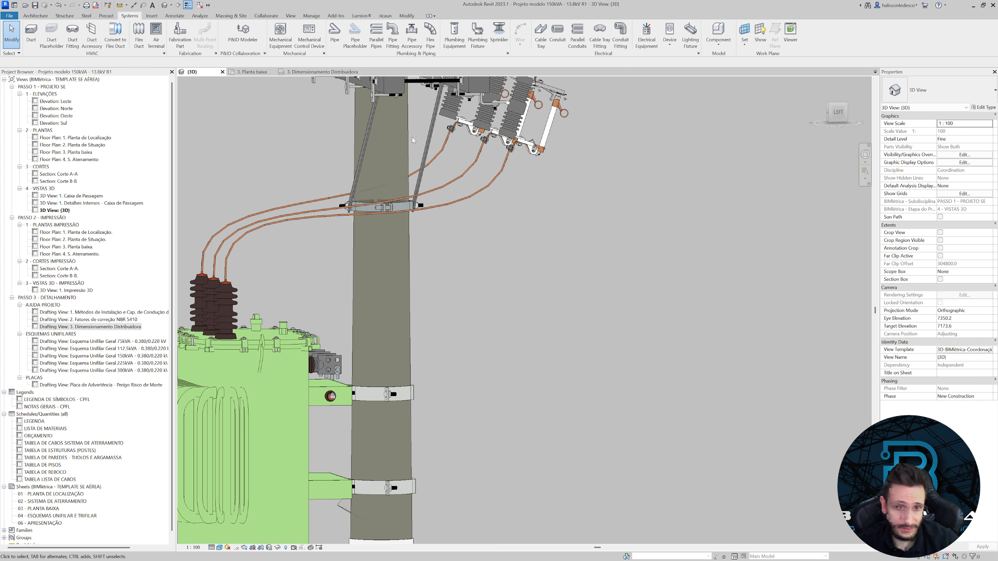
scroll(412, 138, down, 3)
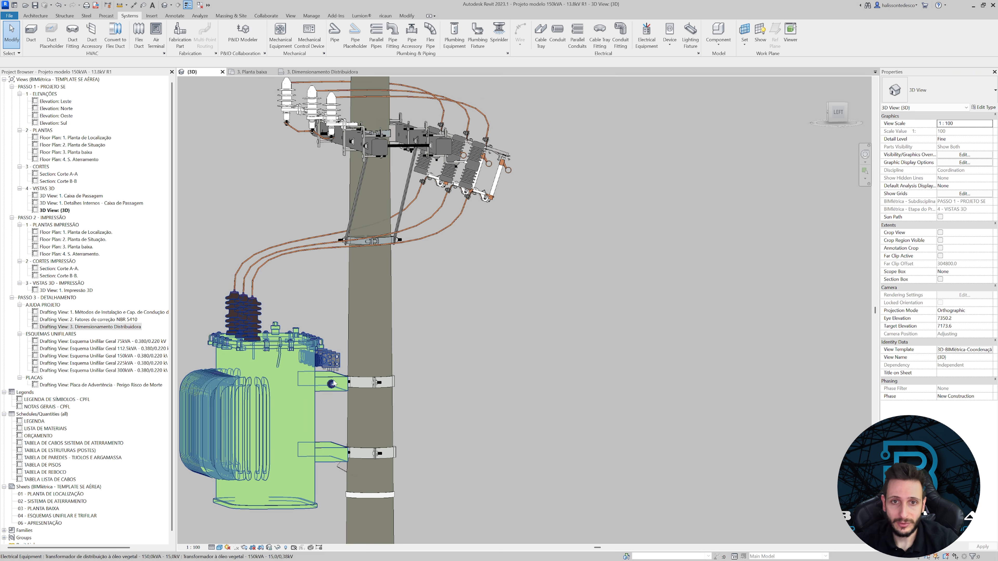
shift+middle_drag(397, 146, 376, 160)
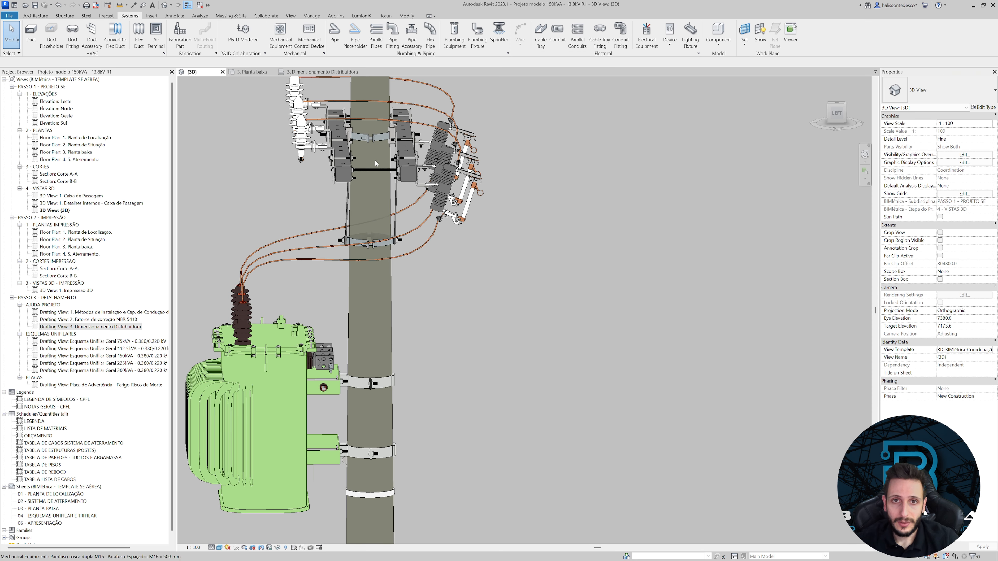
Copy an arrester-to-cutout conductor, viewed from the Left, onto the small connector on the transformer's side bracket.
click(381, 121)
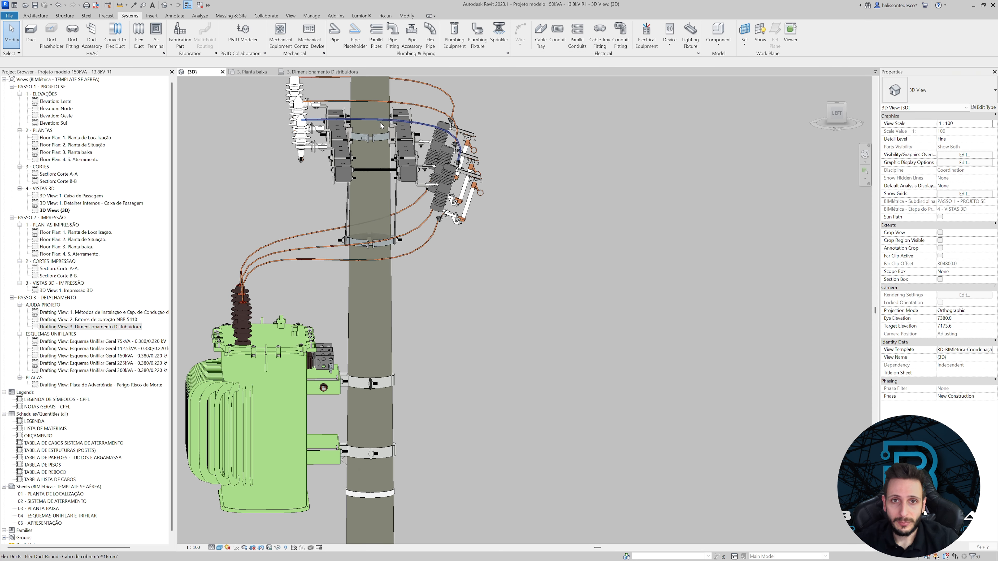
click(838, 115)
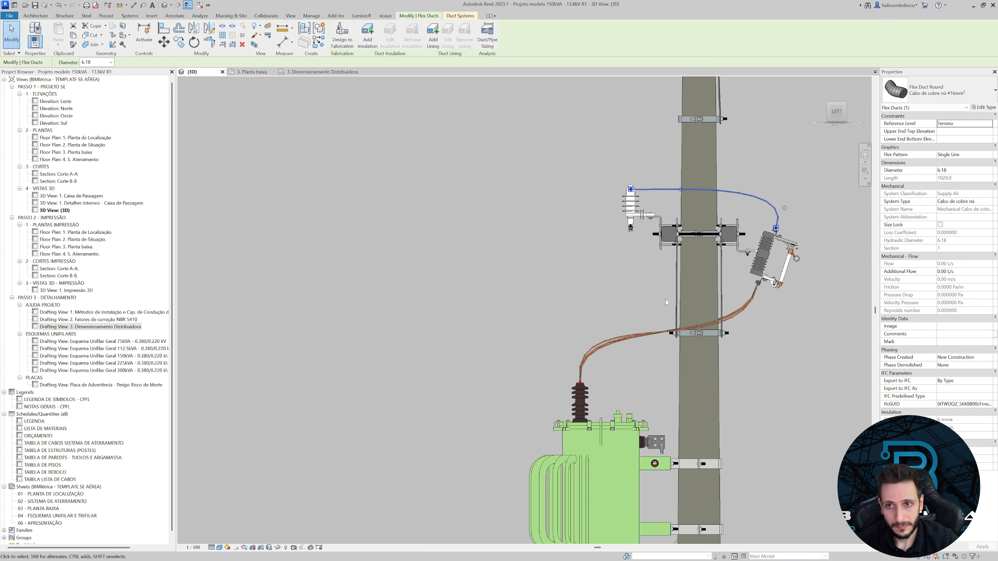
middle_drag(665, 300, 596, 272)
key(c)
key(o)
scroll(560, 169, up, 3)
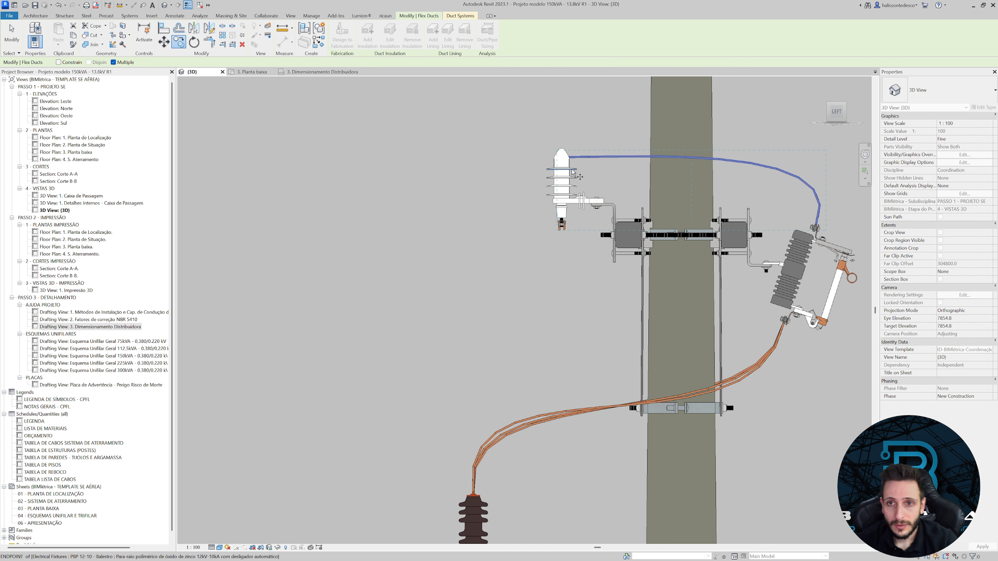
scroll(567, 181, down, 3)
middle_drag(576, 348, 572, 284)
scroll(591, 370, up, 6)
scroll(593, 389, up, 3)
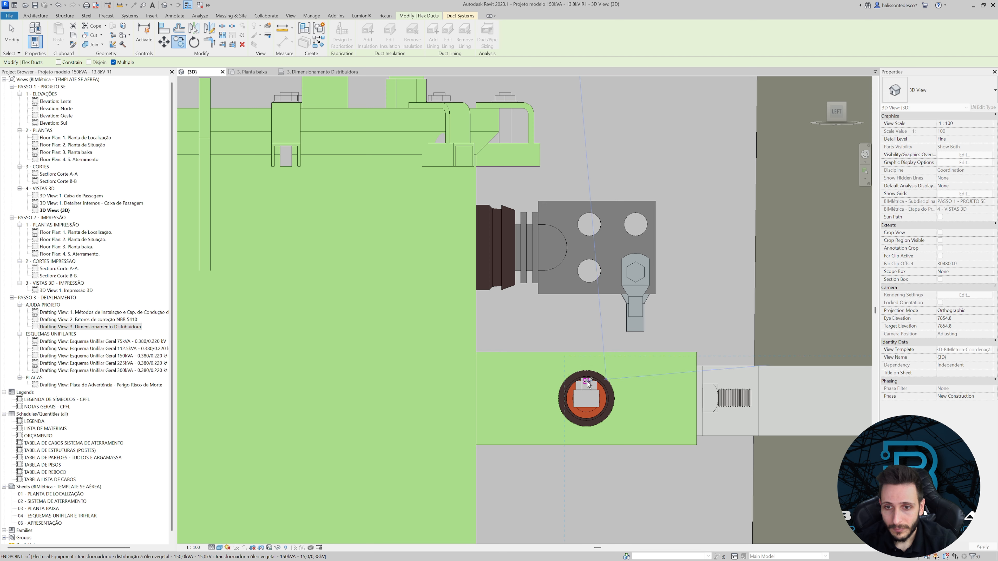
click(587, 381)
key(Escape)
scroll(592, 381, up, 3)
scroll(611, 376, down, 3)
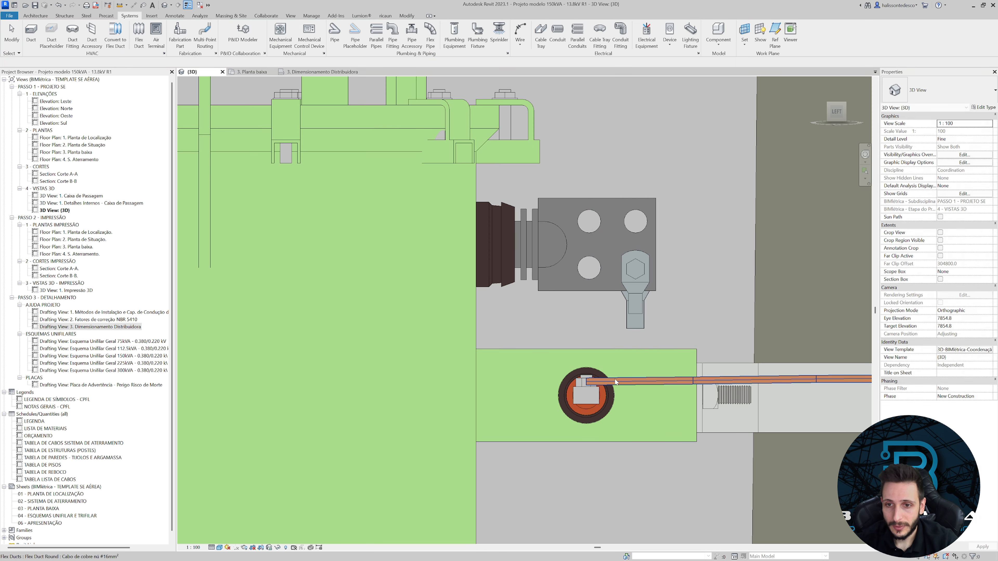
Bend the copied conductor's transformer-side end so it rises vertically from the side connector.
click(616, 379)
scroll(617, 379, down, 3)
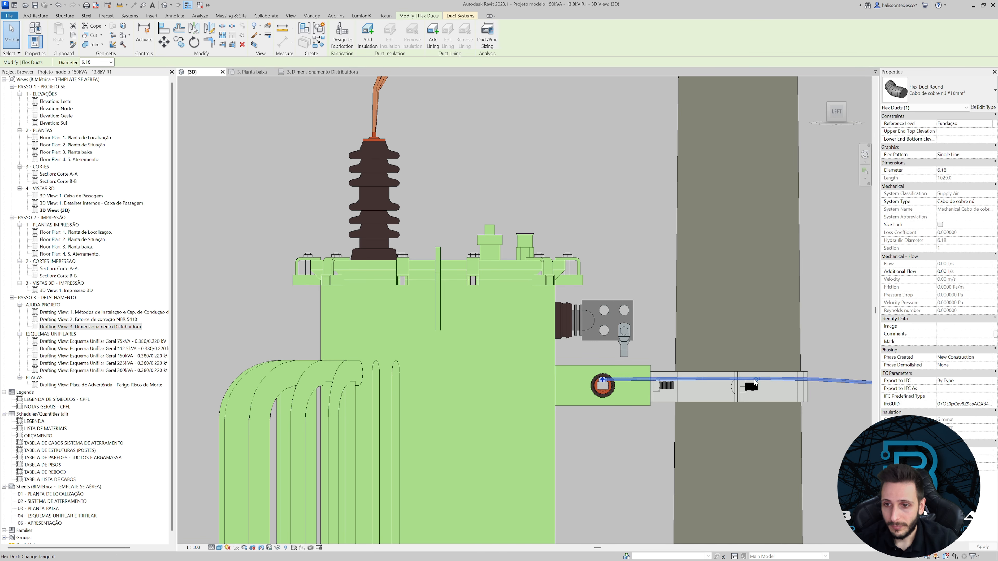
drag(744, 378, 599, 365)
scroll(601, 368, up, 5)
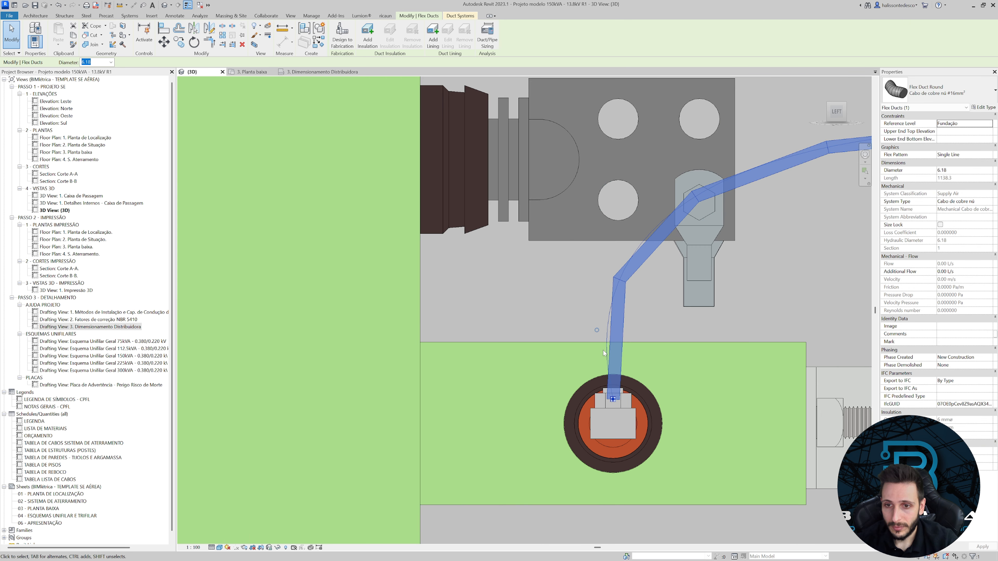
scroll(603, 352, down, 6)
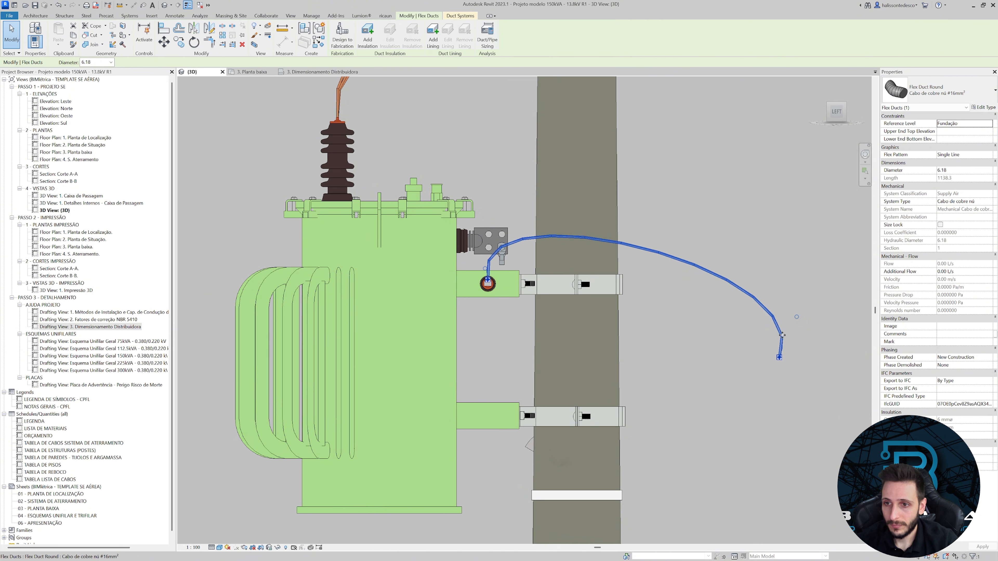
Shorten the copied conductor by bringing its free end in front of the pole, bend that end downward, and straighten the connector-side bend.
drag(795, 319, 571, 260)
scroll(574, 260, up, 2)
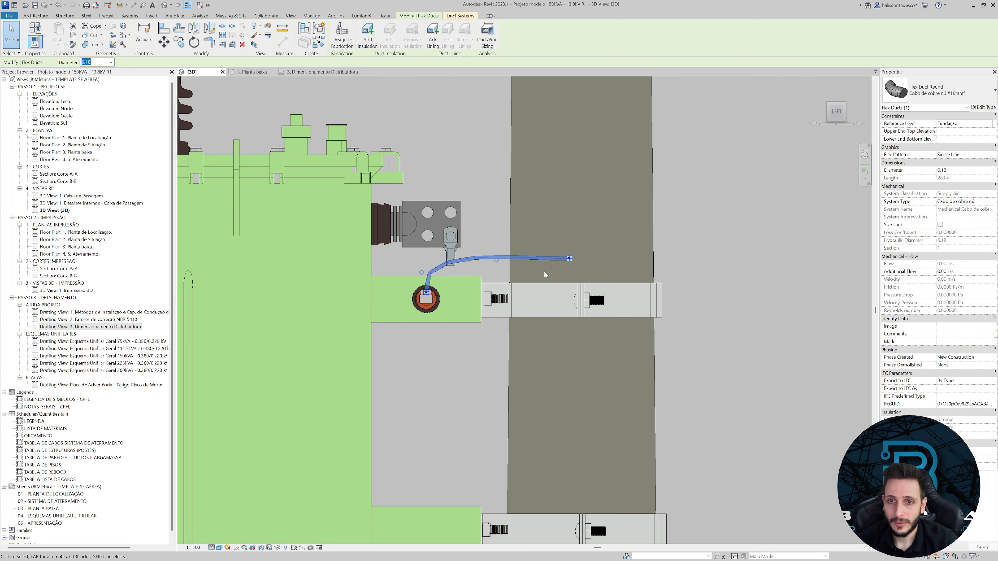
drag(497, 261, 588, 323)
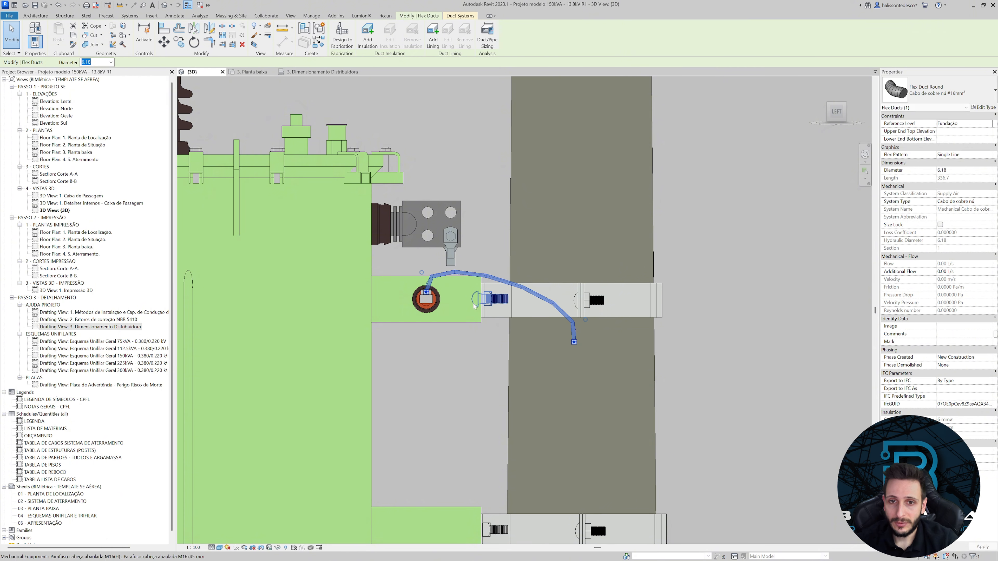
scroll(427, 285, up, 2)
click(411, 265)
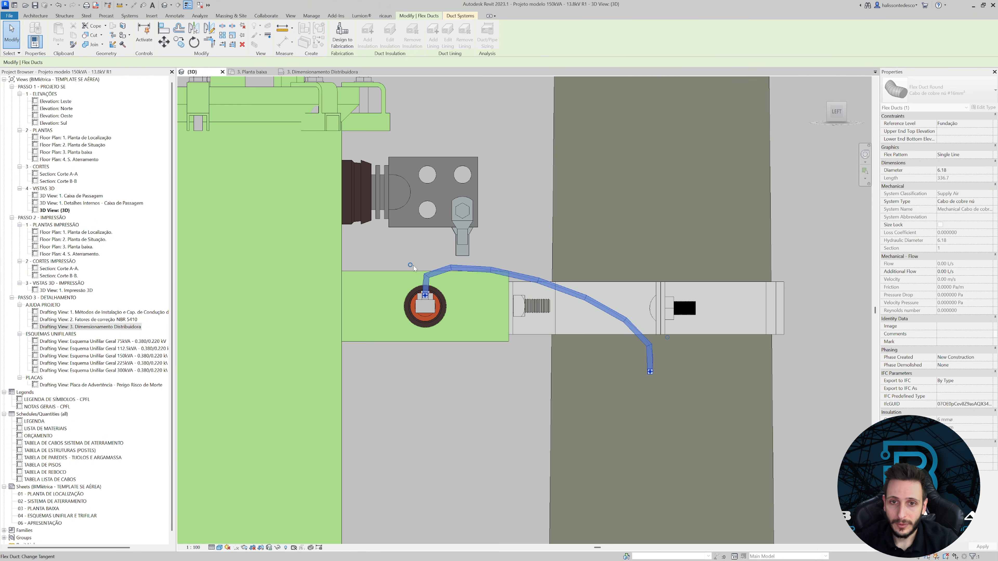
Move the short conductor in plan view away from the crossarm area and over to the transformer's side connector.
scroll(428, 265, down, 3)
shift+middle_drag(439, 272, 492, 334)
click(503, 221)
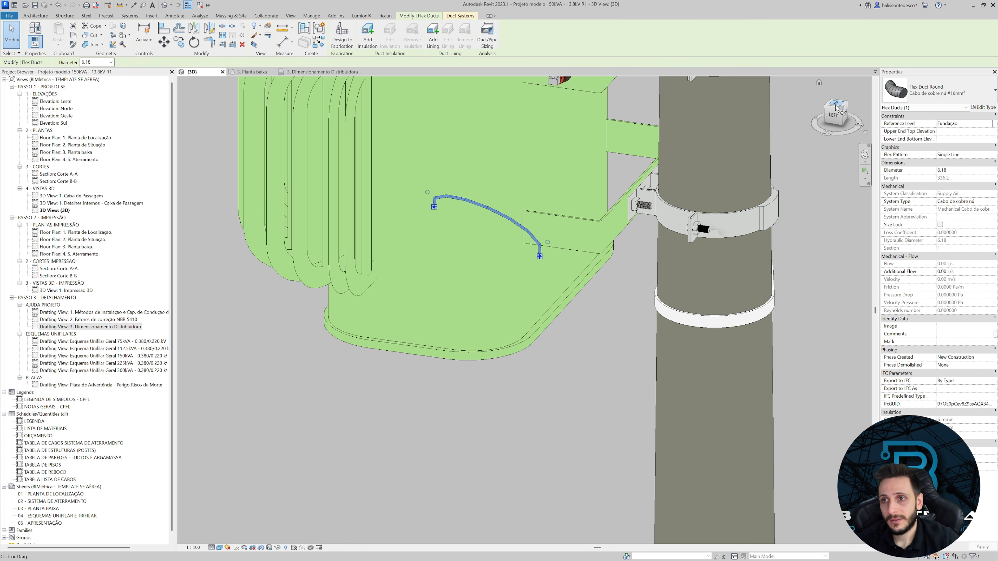
click(837, 104)
scroll(615, 271, down, 6)
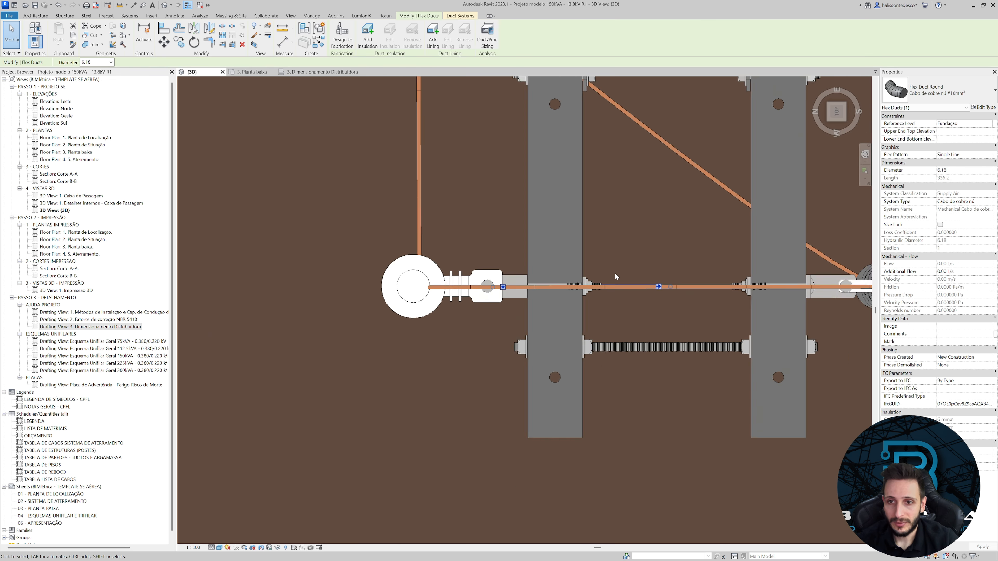
middle_drag(631, 247, 629, 399)
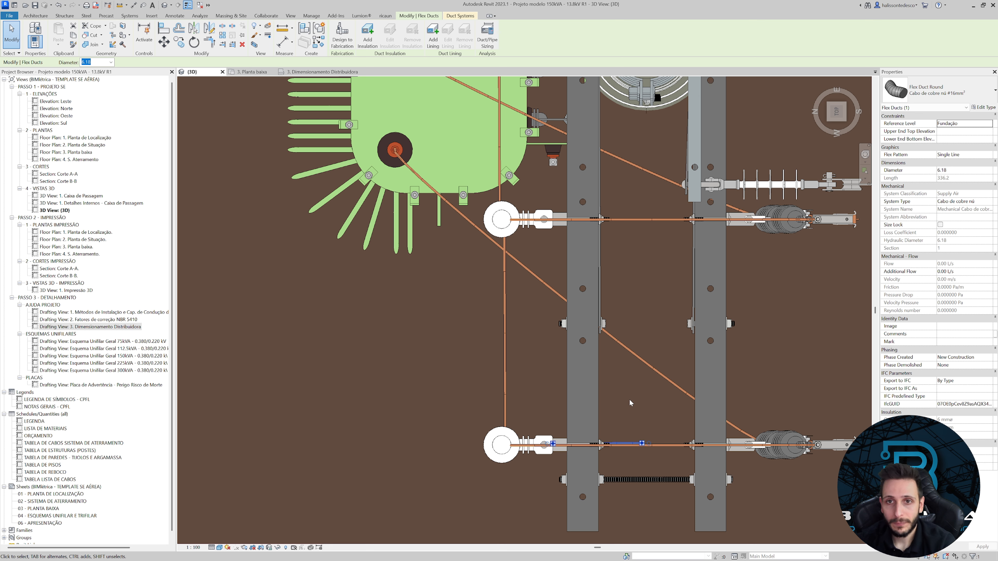
key(Up)
key(Up)
key(Up)
key(Up)
key(Up)
key(Up)
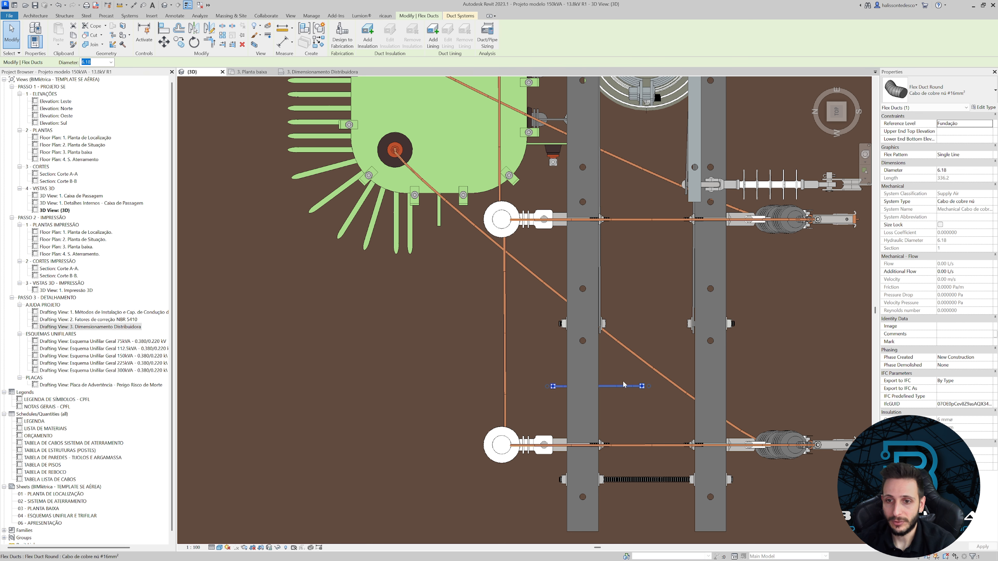
drag(643, 234, 617, 161)
Nudge the conductor in plan so its end is centred on the transformer's side connector.
scroll(560, 158, up, 7)
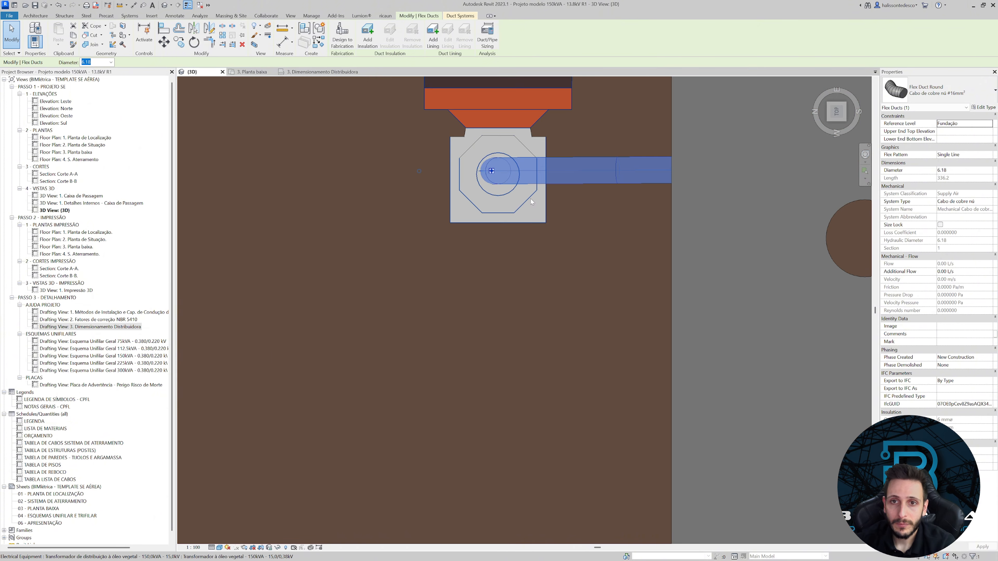
key(Right)
key(Down)
scroll(526, 207, down, 5)
click(509, 231)
shift+middle_drag(509, 231, 527, 205)
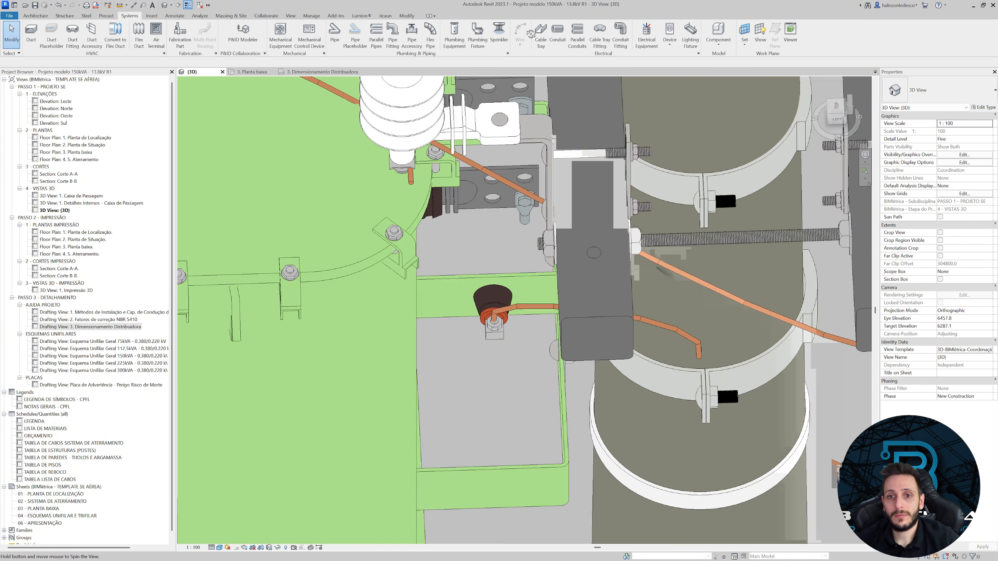
Viewed from the Front, pull the side conductor's free end across to the pole's edge and bend that end downward.
scroll(527, 204, down, 4)
shift+middle_drag(558, 283, 579, 227)
middle_drag(591, 353, 585, 235)
scroll(584, 232, down, 3)
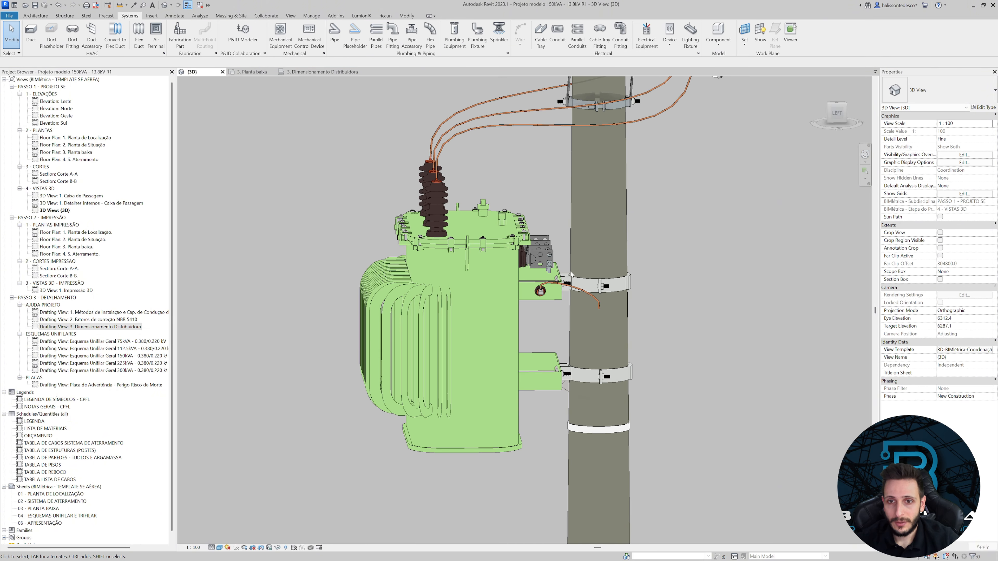
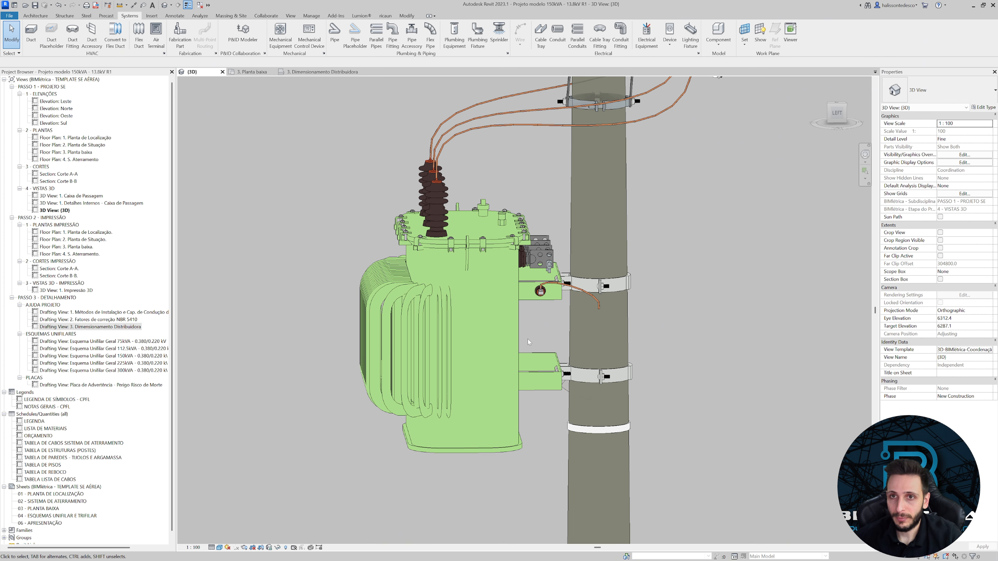
shift+middle_drag(707, 330, 456, 360)
click(836, 117)
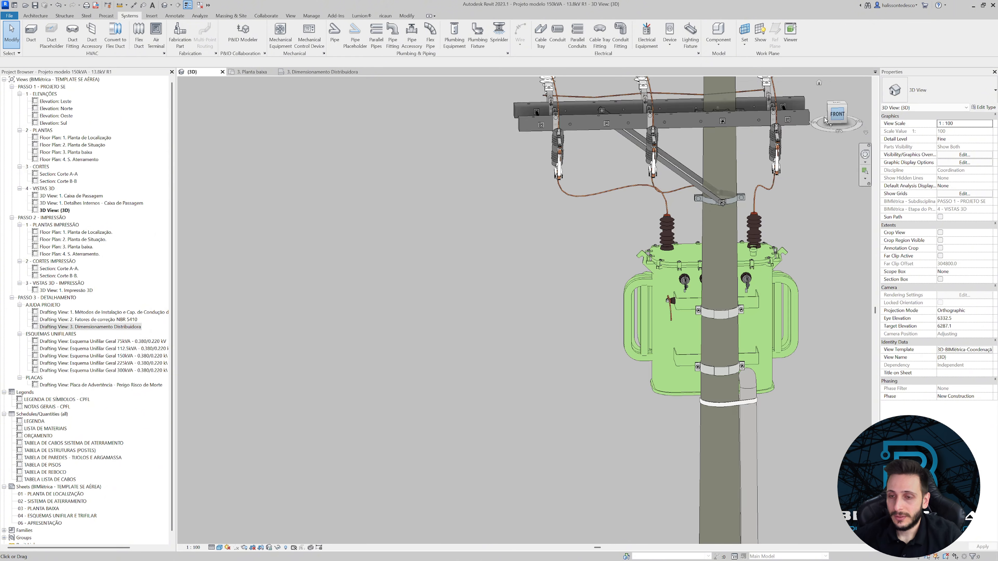
scroll(523, 290, up, 10)
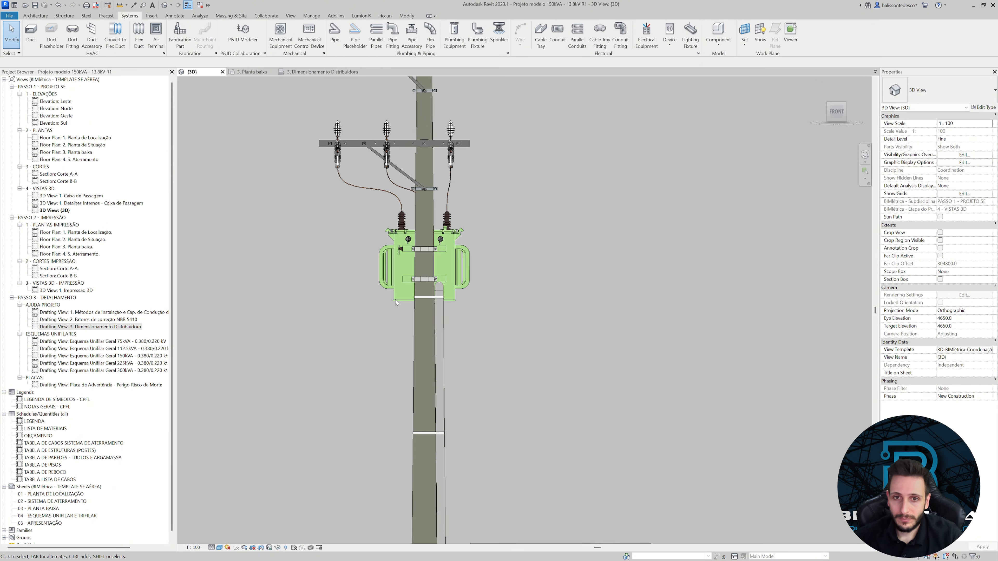
scroll(418, 223, up, 3)
click(407, 209)
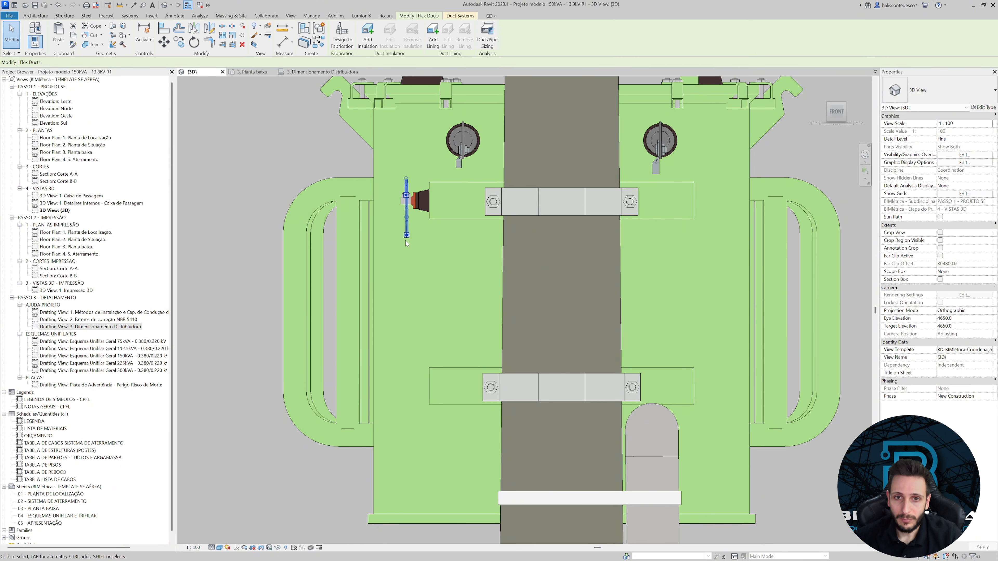
drag(406, 235, 501, 255)
scroll(502, 250, up, 3)
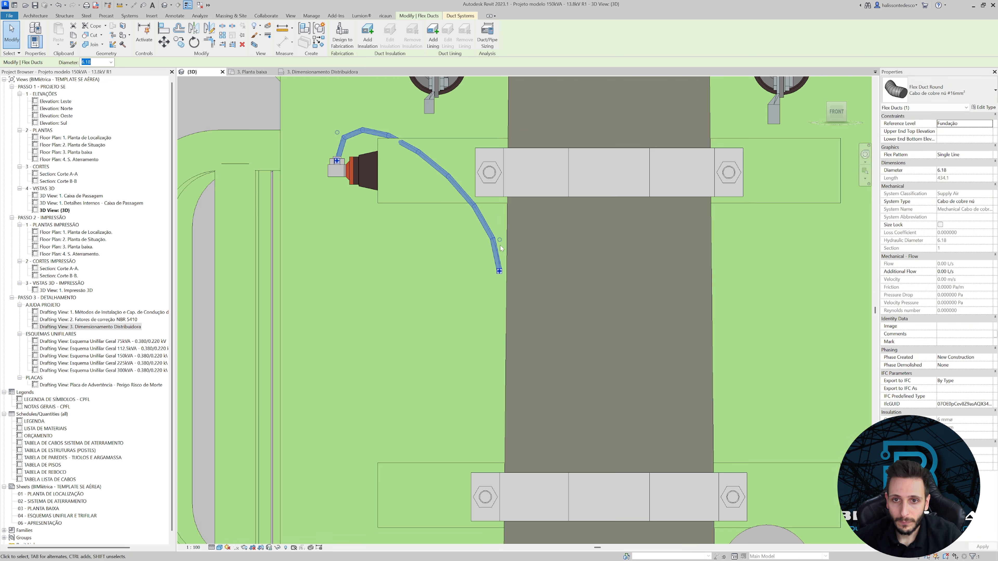
mouse_move(498, 227)
mouse_down()
mouse_move(510, 223)
mouse_move(505, 231)
mouse_up()
Insert a vertex midway along the side conductor and reposition it to shape a smooth arc towards the pole.
scroll(472, 258, down, 3)
shift+middle_drag(471, 258, 415, 217)
scroll(414, 218, up, 3)
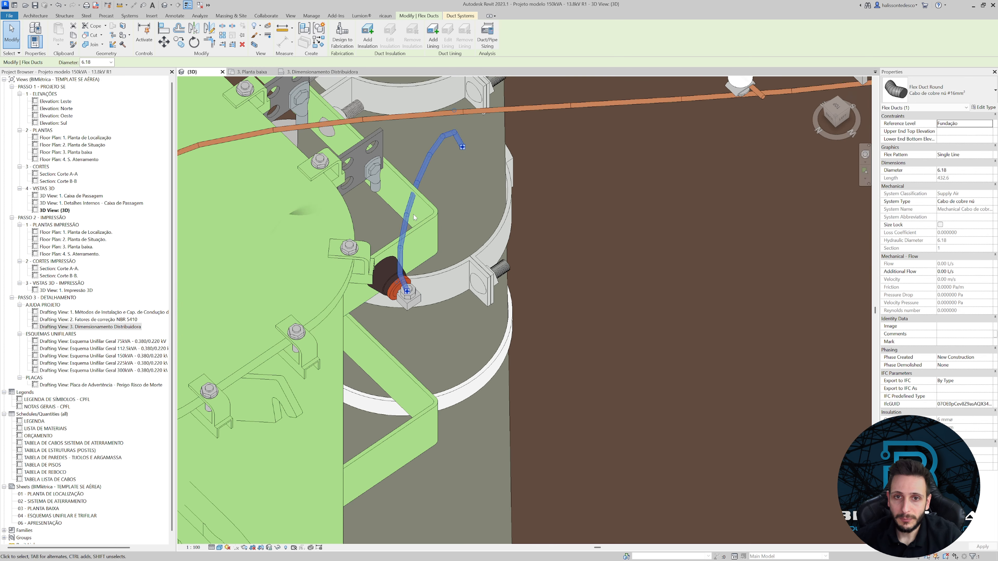
right_click(411, 208)
click(427, 248)
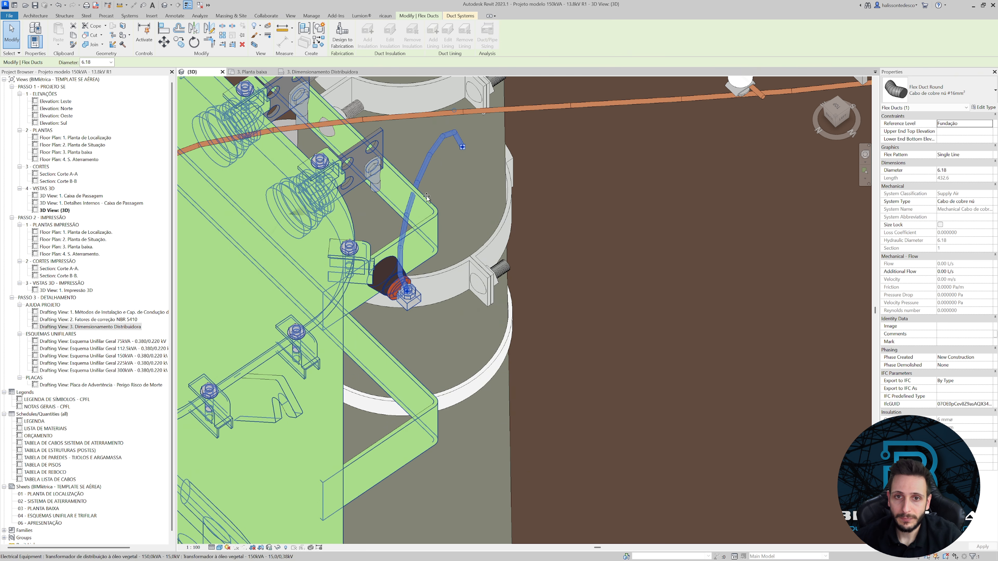
click(406, 227)
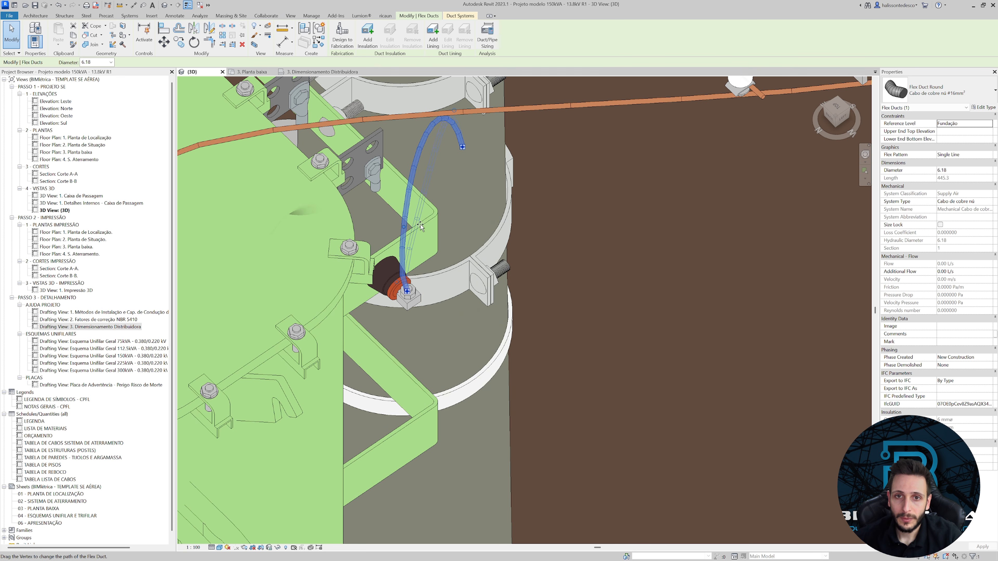
drag(421, 227, 434, 232)
shift+middle_drag(524, 293, 321, 194)
click(837, 111)
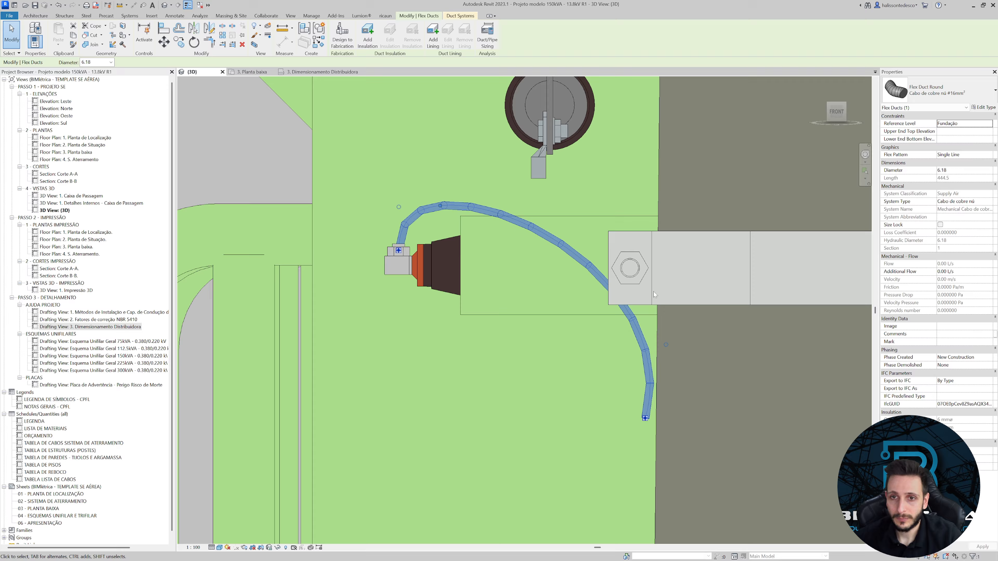
Examine the side conductor and the complete pole wiring from several directions.
shift+middle_drag(702, 210, 805, 388)
scroll(796, 389, down, 4)
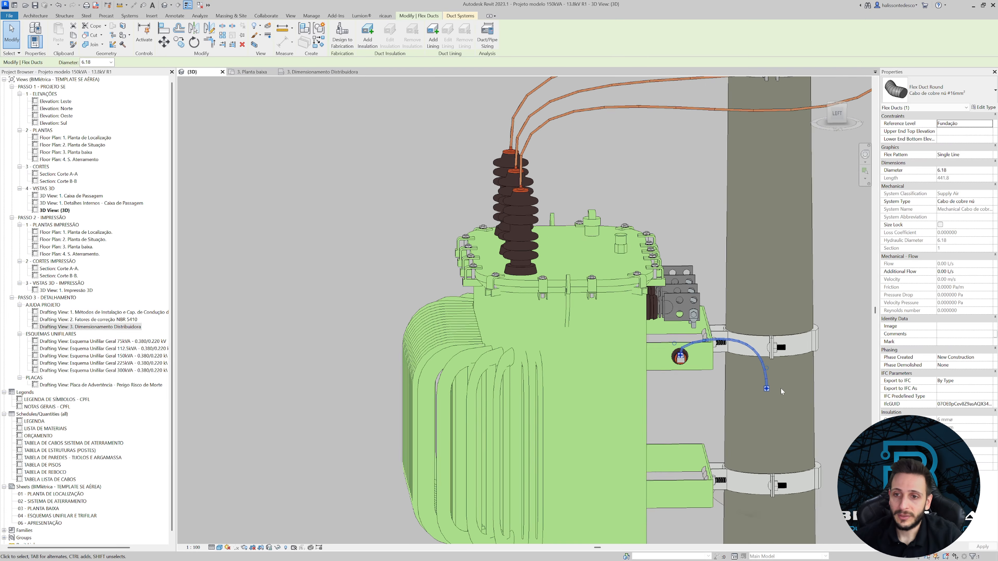
scroll(746, 394, down, 3)
key(Escape)
scroll(607, 384, down, 3)
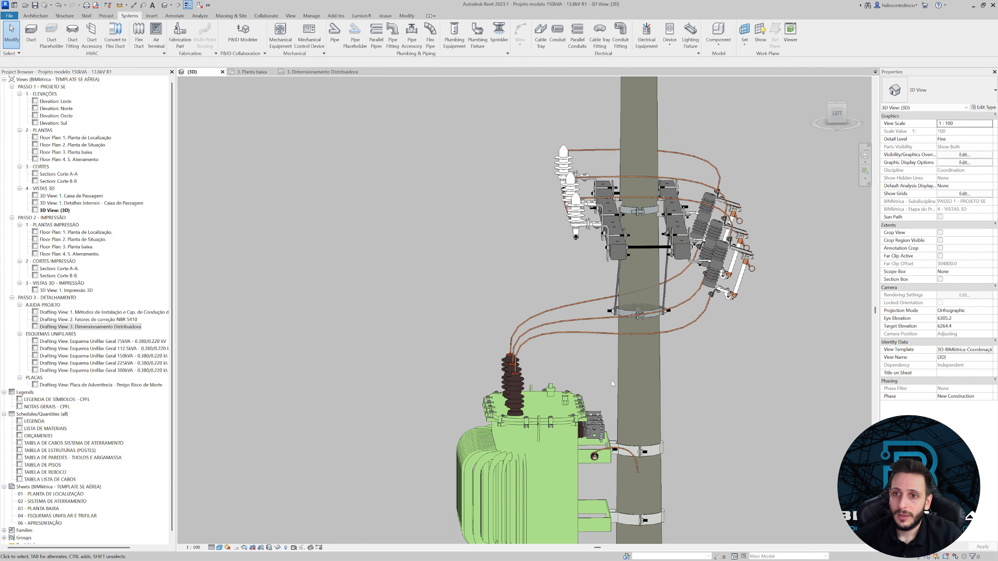
shift+middle_drag(611, 381, 542, 337)
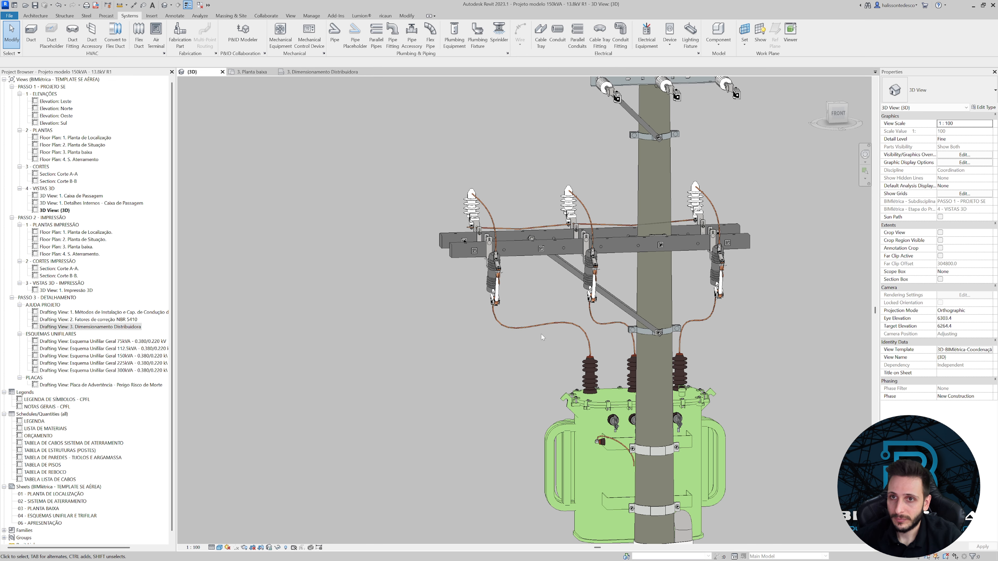
shift+middle_drag(622, 168, 657, 179)
scroll(661, 133, down, 3)
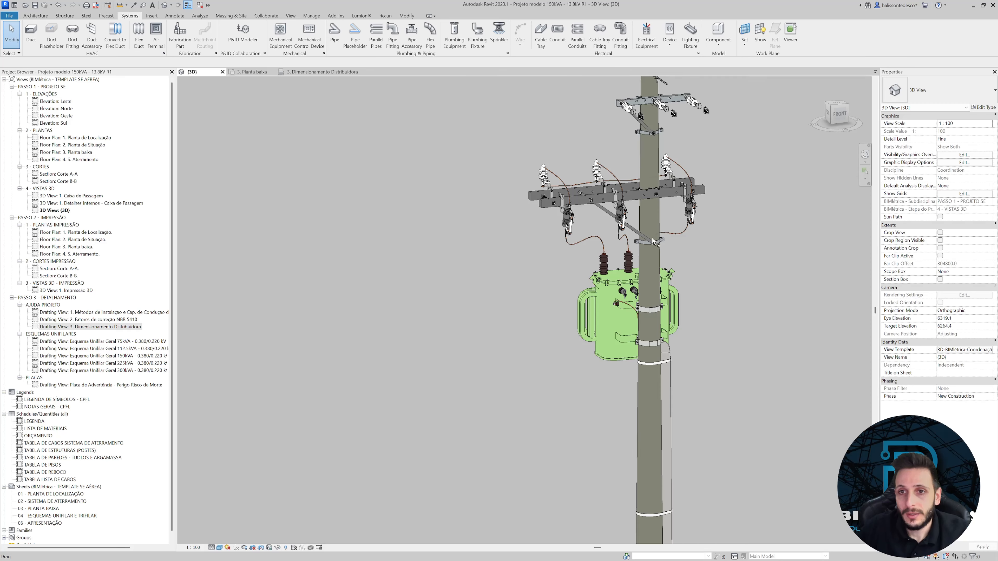
scroll(675, 214, up, 2)
shift+middle_drag(633, 270, 604, 178)
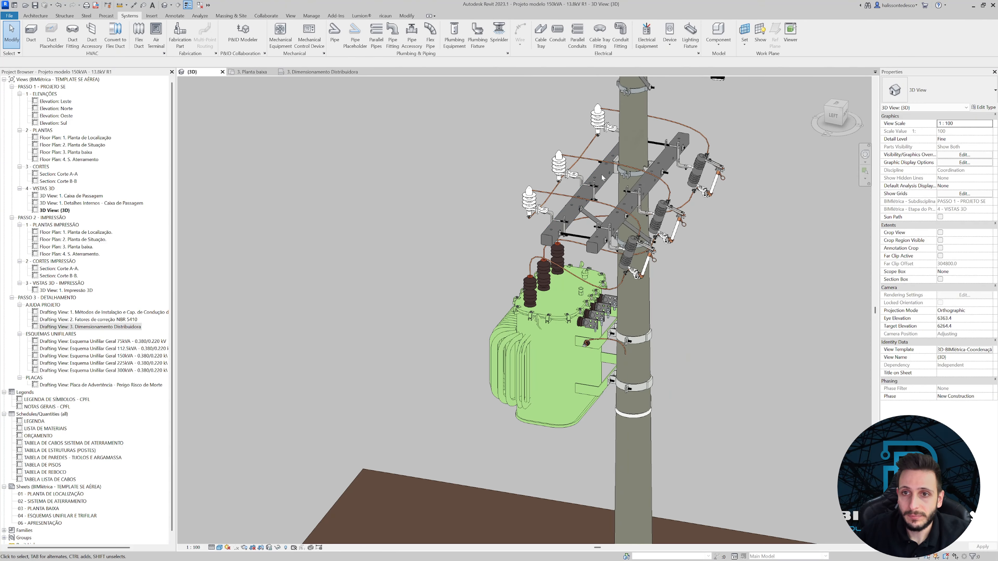
Assign the arrester conductors and the side connector's conductor a duplicated flex duct type named "Cabo de cobre nú #35mm²".
click(600, 162)
ctrl+click(586, 151)
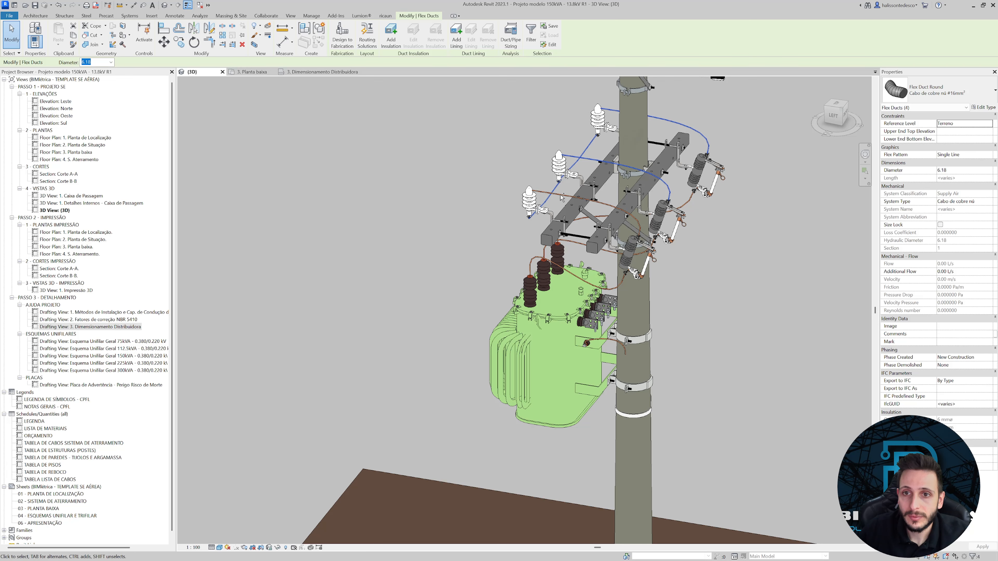
ctrl+click(609, 341)
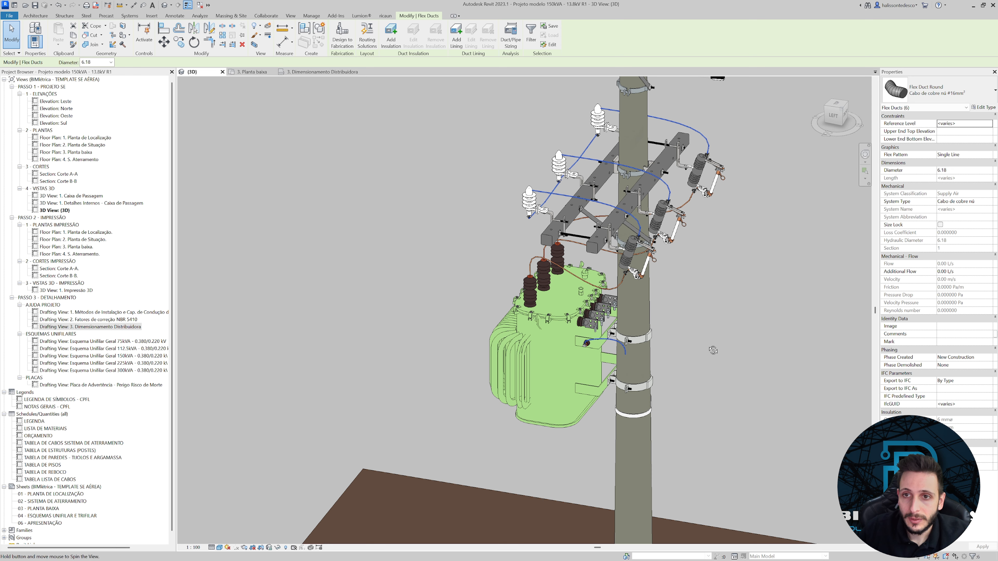
shift+middle_drag(713, 349, 573, 271)
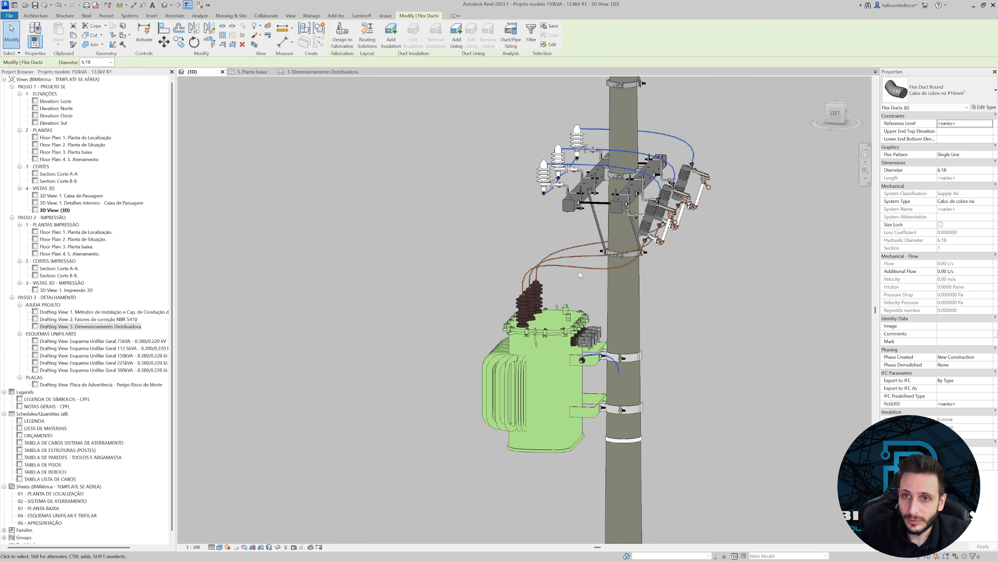
middle_drag(712, 362, 685, 343)
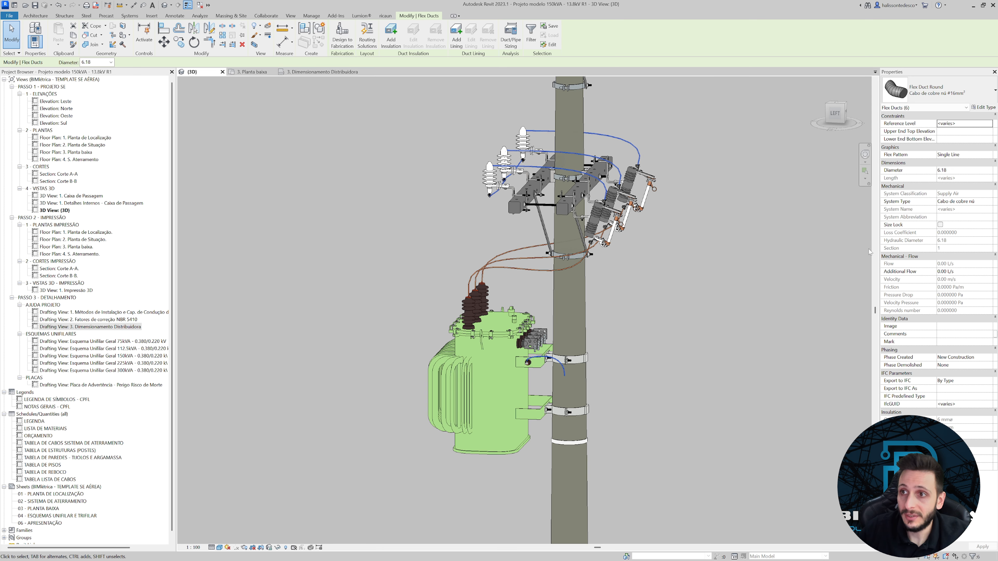
click(984, 107)
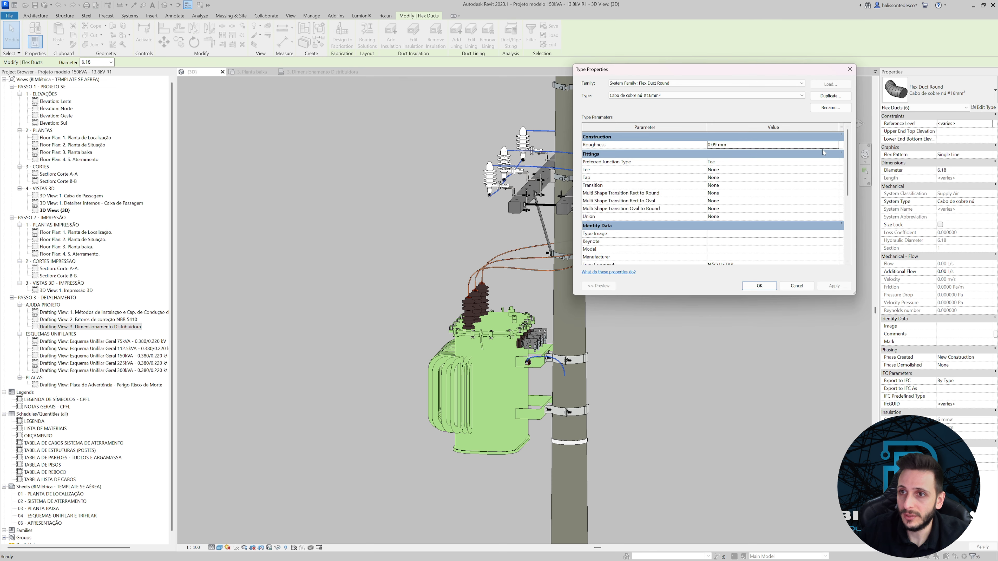
click(826, 96)
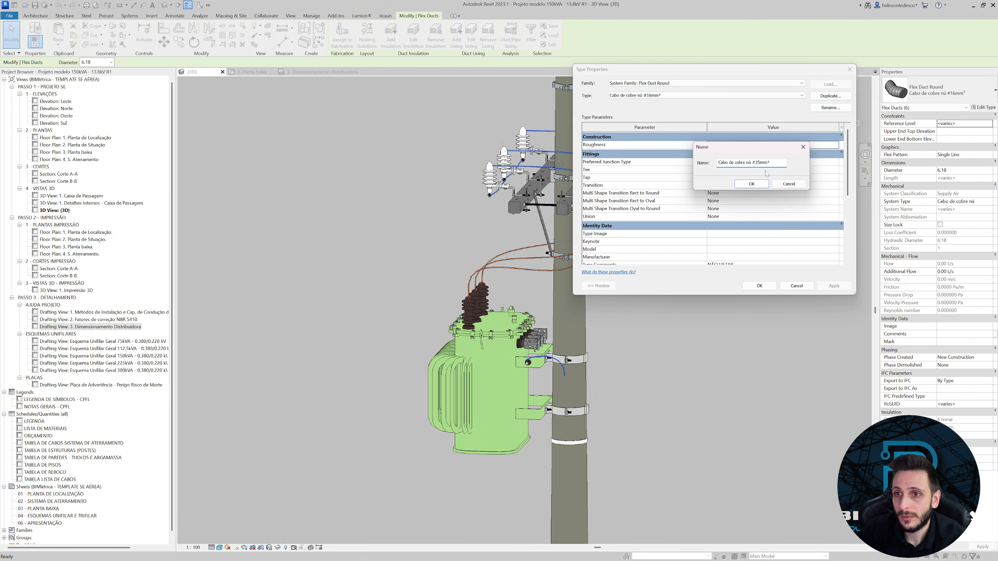
click(751, 184)
click(759, 286)
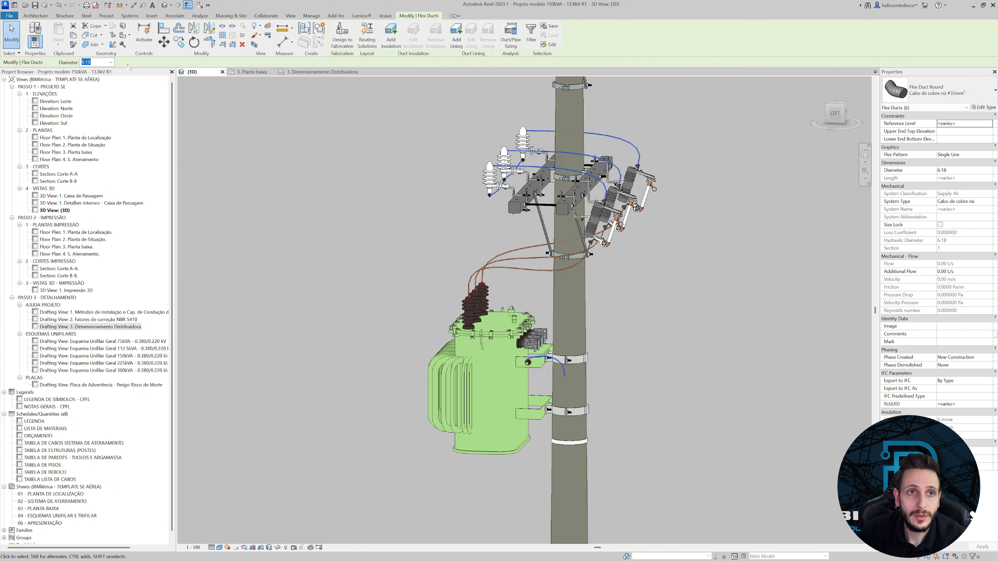
Open the available diameters for the selected 35 mm² conductors.
click(111, 63)
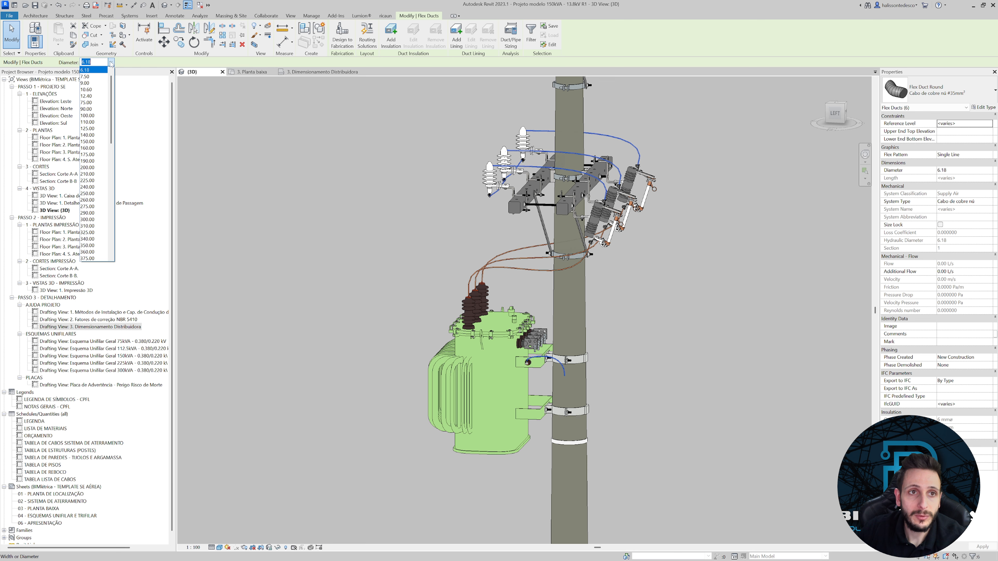
Set the diameter of the six selected bare copper cables to 7.50.
click(102, 77)
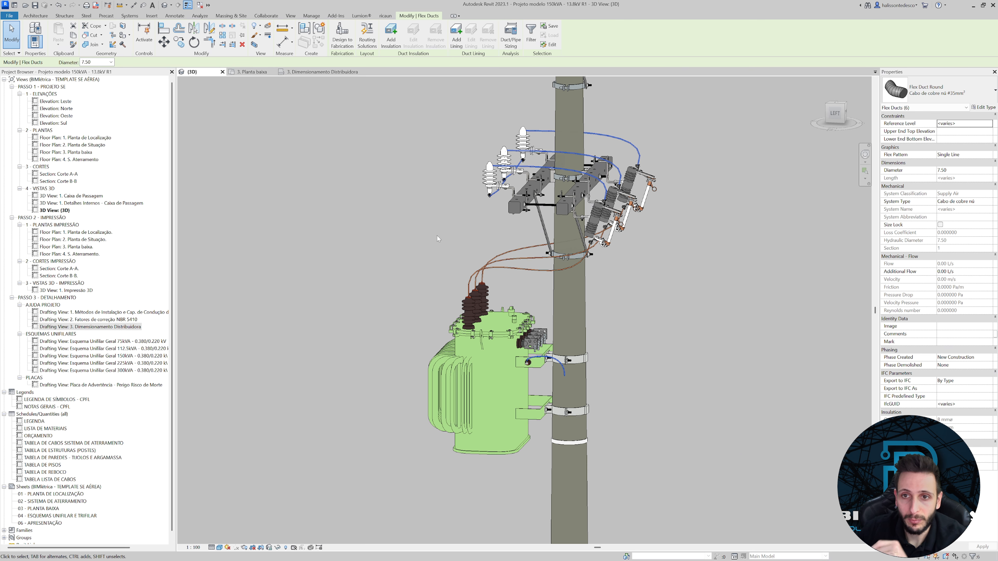
click(444, 230)
From the left side, copy the arrester's upper copper cable so the copy starts at the arrester's lower terminal.
shift+middle_drag(645, 372, 667, 207)
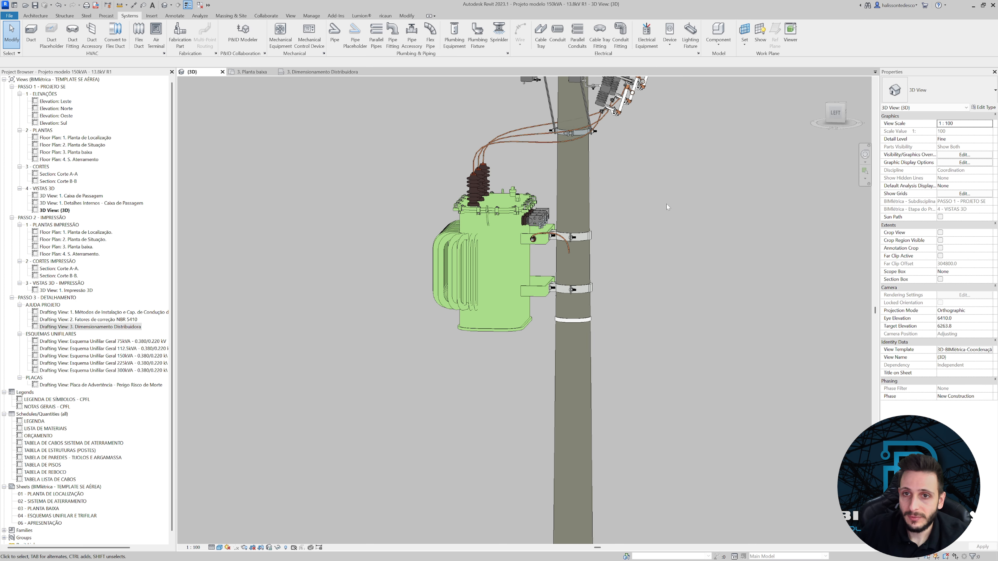
click(834, 117)
click(490, 191)
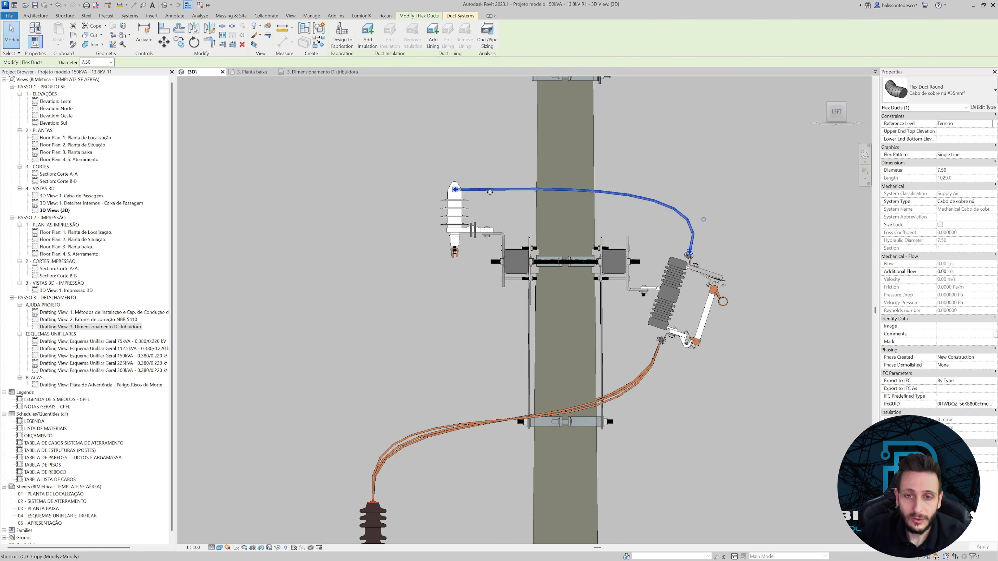
key(space)
scroll(455, 190, up, 2)
click(455, 189)
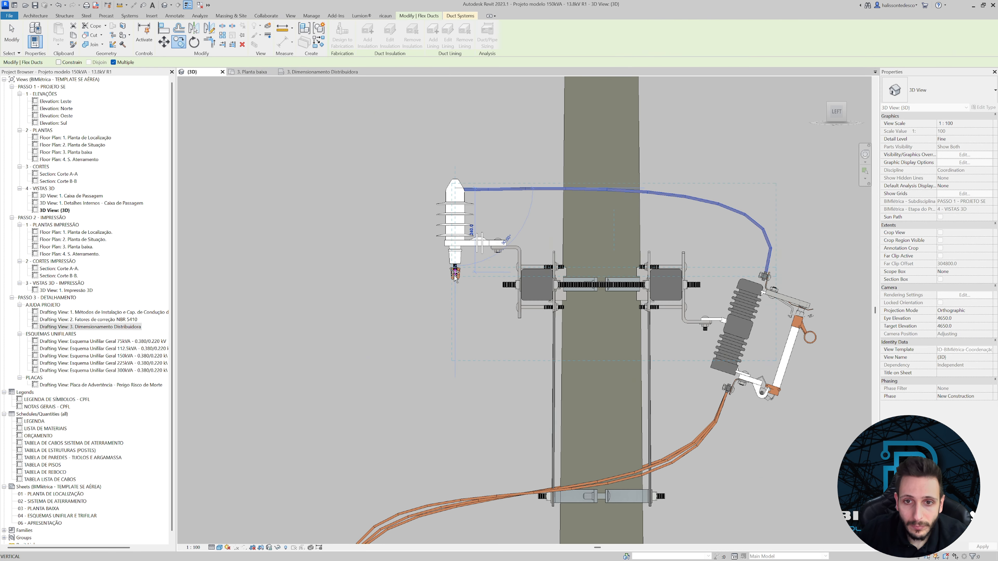
scroll(455, 275, up, 5)
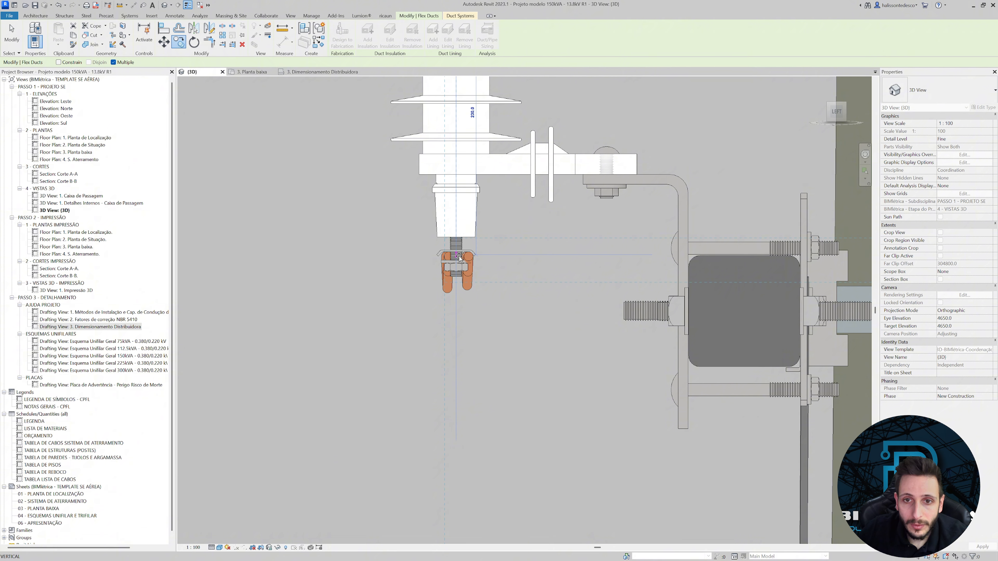
click(460, 258)
scroll(460, 257, up, 3)
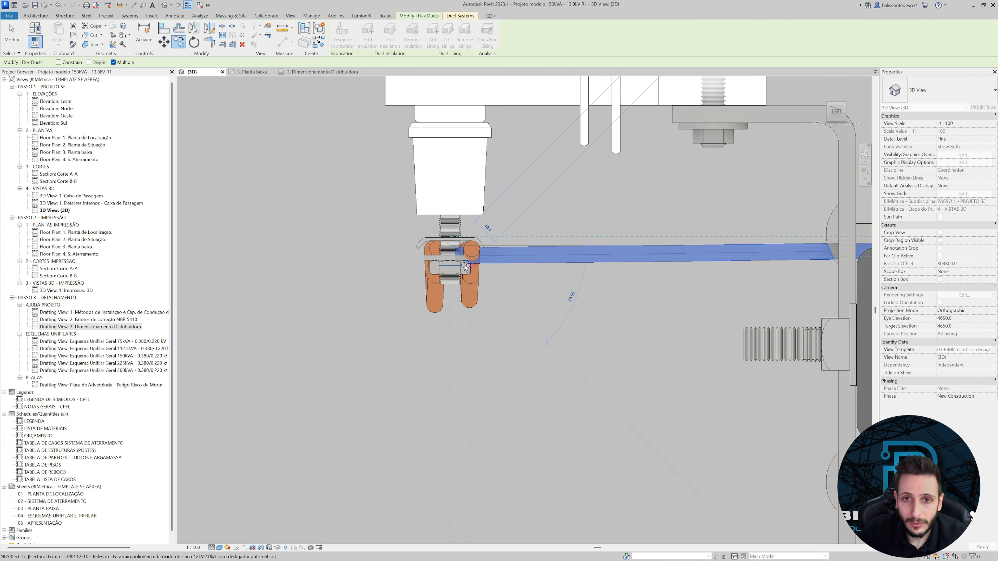
click(472, 249)
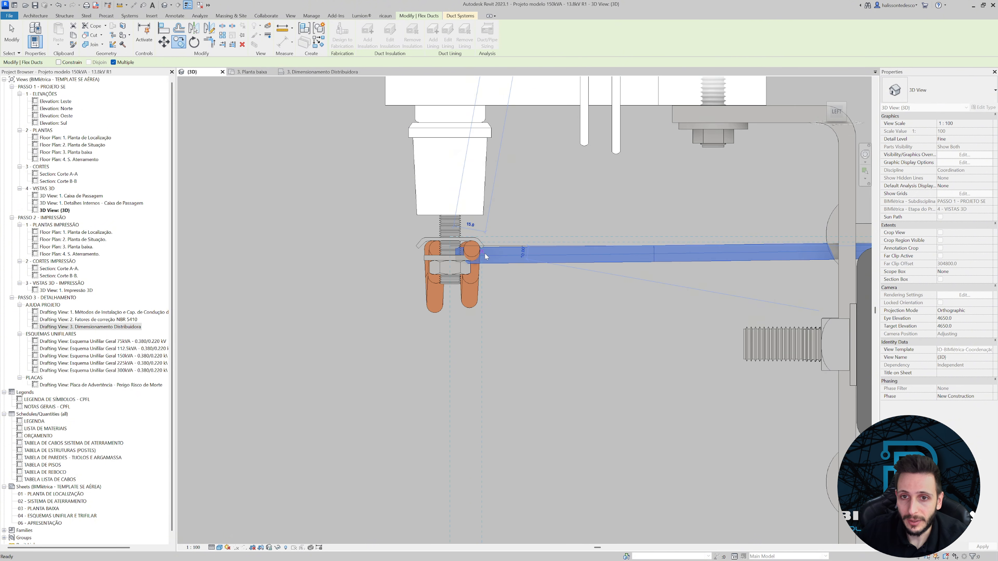
key(Escape)
key(Escape)
Pull the free end of the copied cable down the pole to just above the transformer's upper bracket.
scroll(485, 252, down, 7)
middle_drag(485, 253, 476, 221)
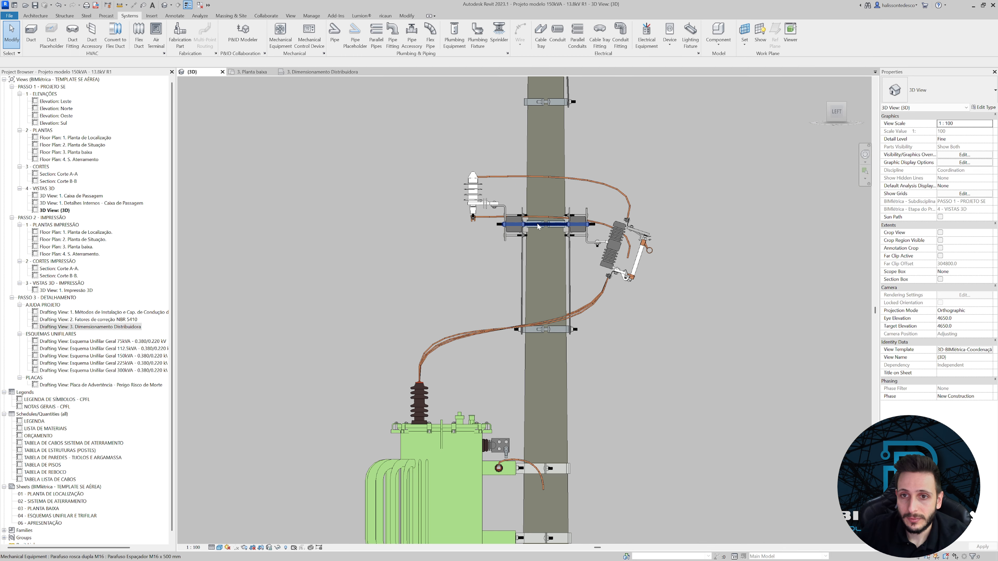
click(540, 218)
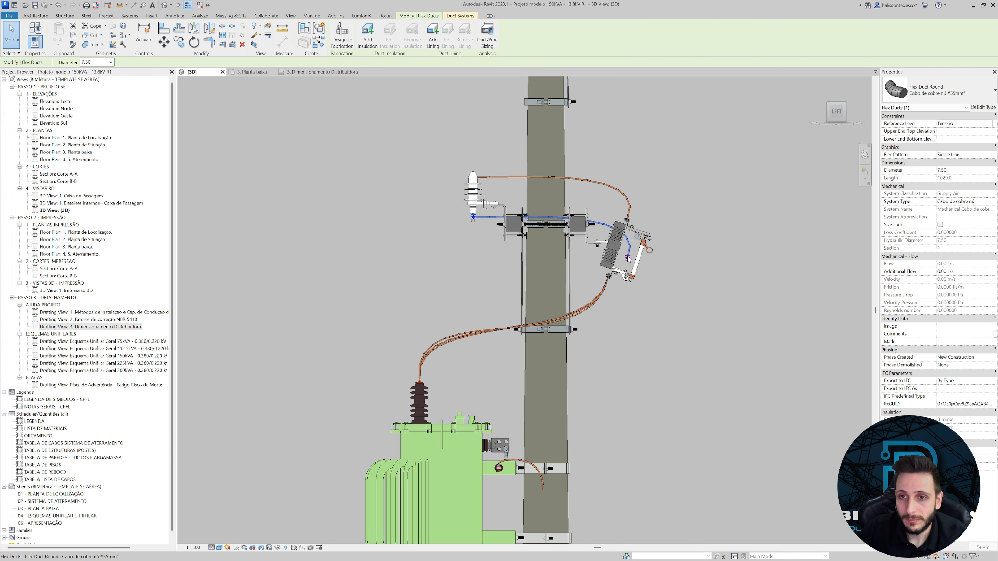
drag(511, 217, 546, 422)
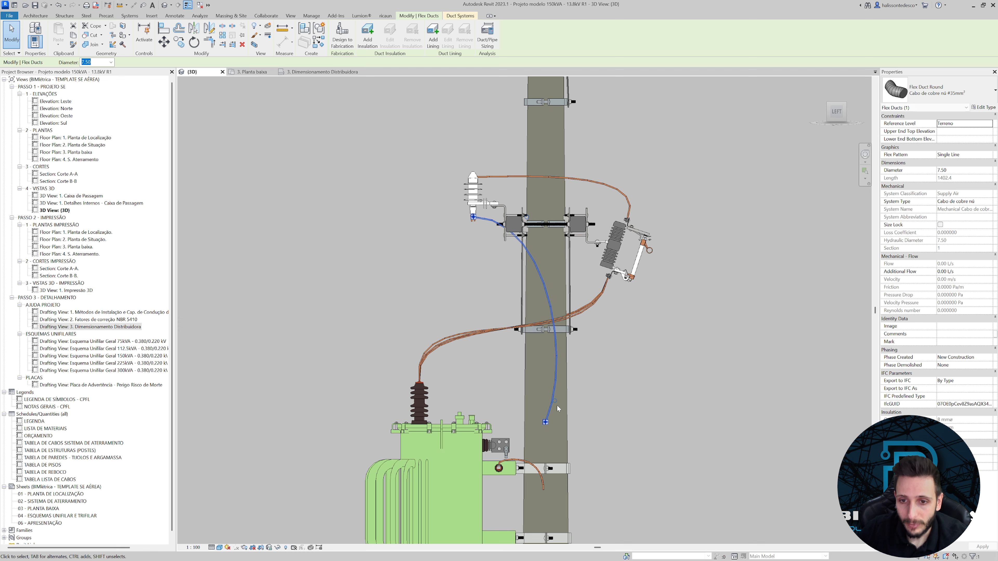
Examine the hanging copper cable, transformer and galvanized conduit along the pole down to the ground-level cabinet.
middle_drag(542, 431, 543, 236)
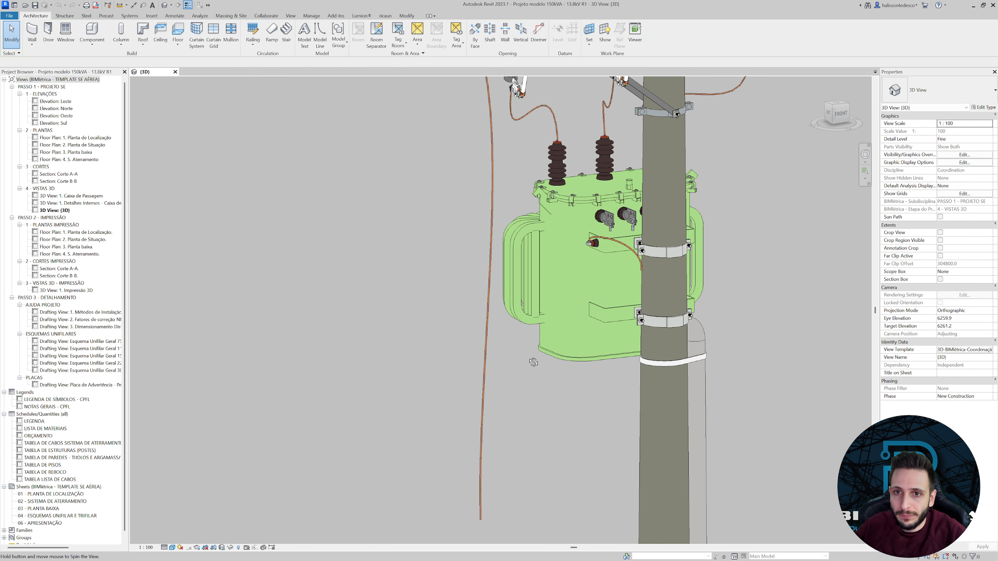
shift+middle_drag(533, 362, 396, 318)
middle_drag(451, 261, 477, 244)
scroll(512, 197, up, 3)
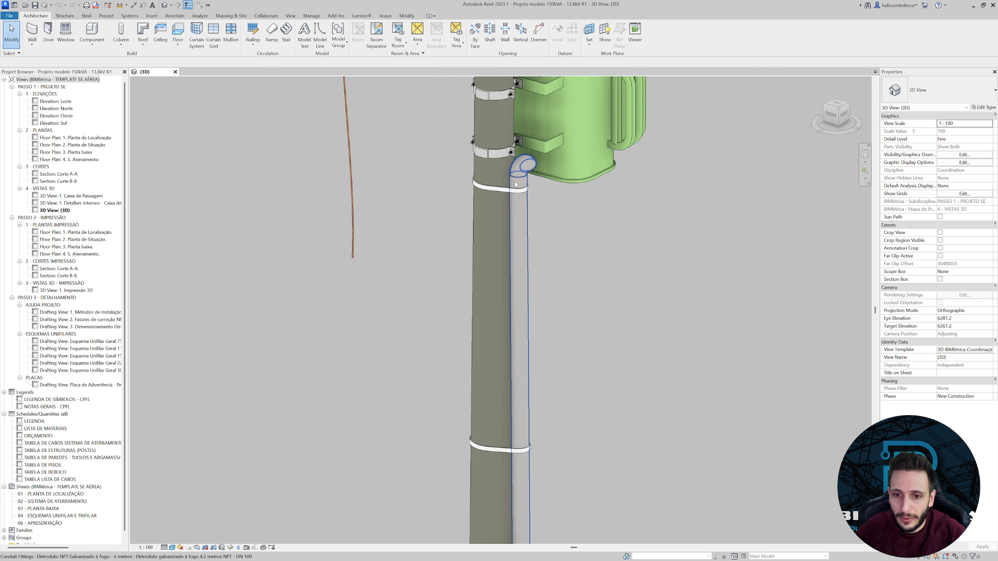
scroll(510, 240, down, 3)
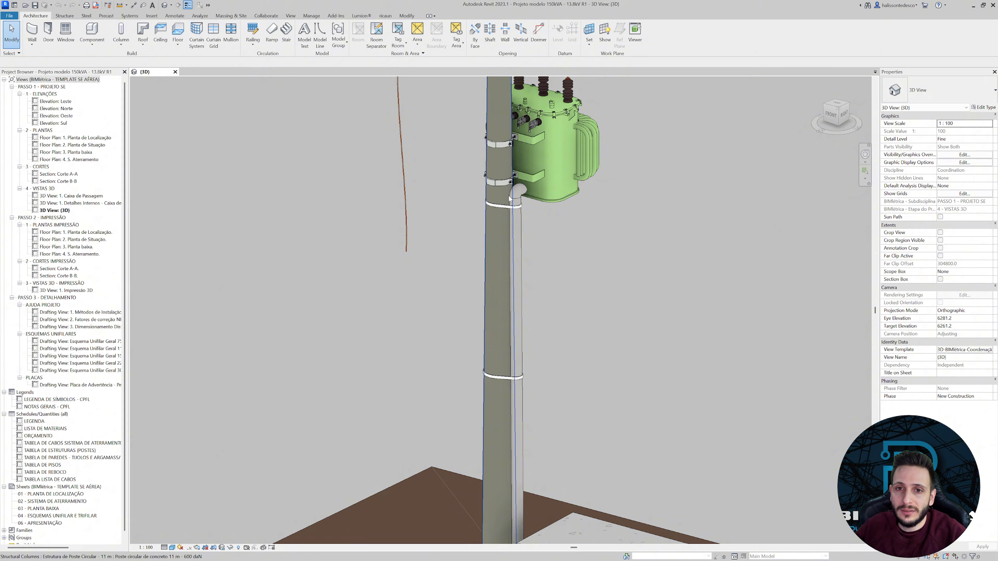
shift+middle_drag(548, 228, 474, 243)
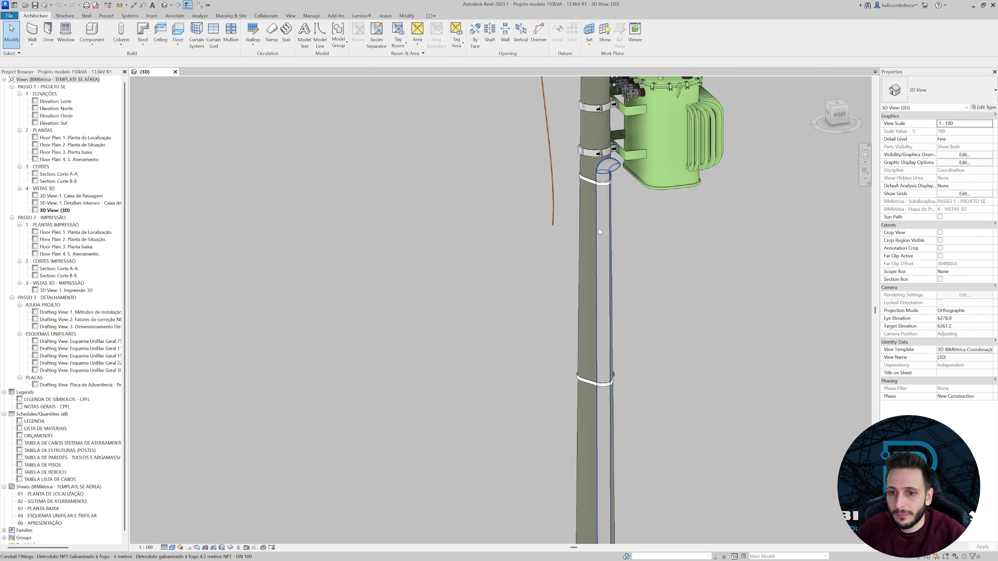
scroll(611, 370, down, 3)
shift+middle_drag(621, 299, 739, 306)
middle_drag(516, 197, 547, 303)
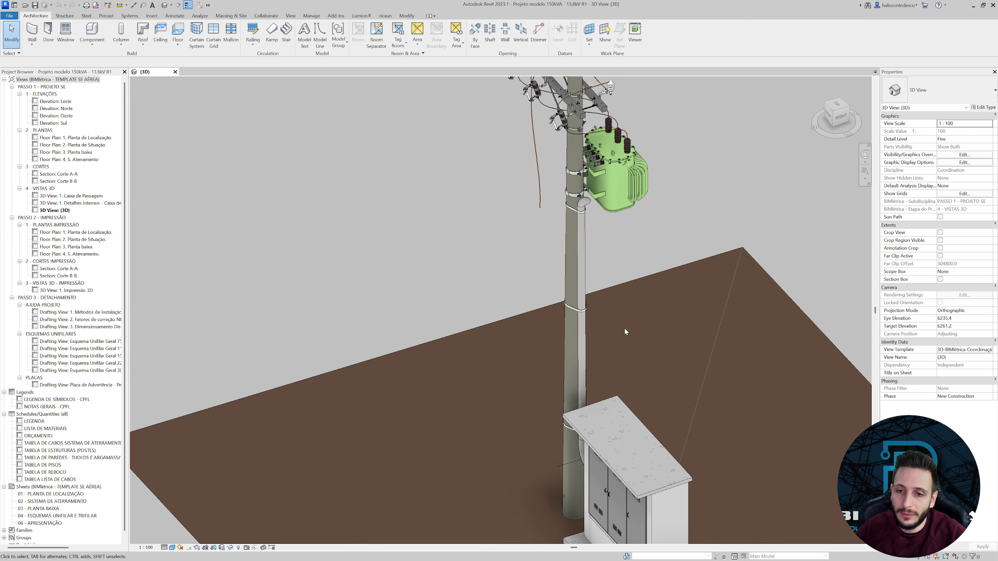
shift+middle_drag(625, 327, 816, 325)
scroll(570, 365, down, 3)
scroll(545, 290, up, 4)
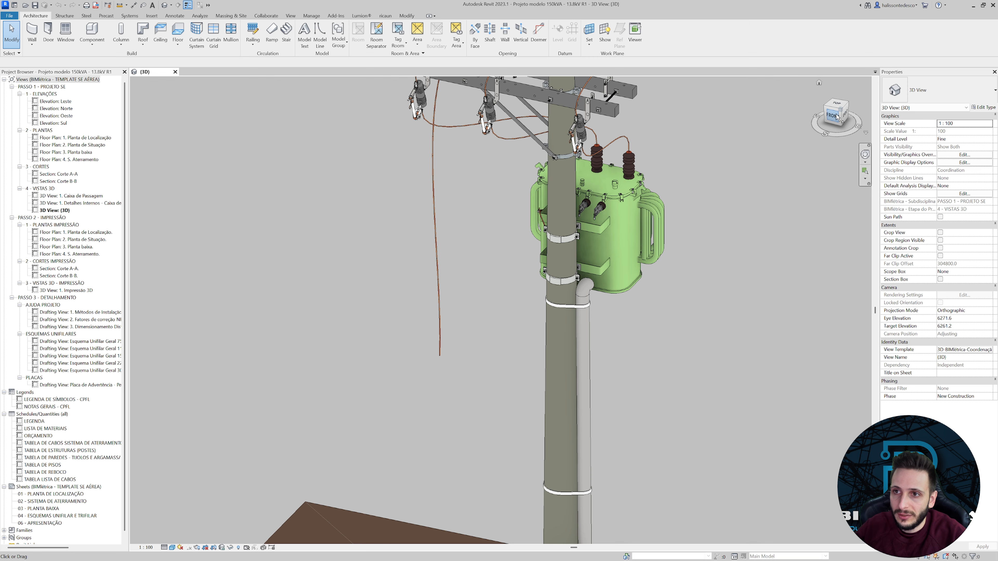
From the front, move the hanging cable's lower end onto the pole beside the conduit and adjust its end tangent.
click(836, 116)
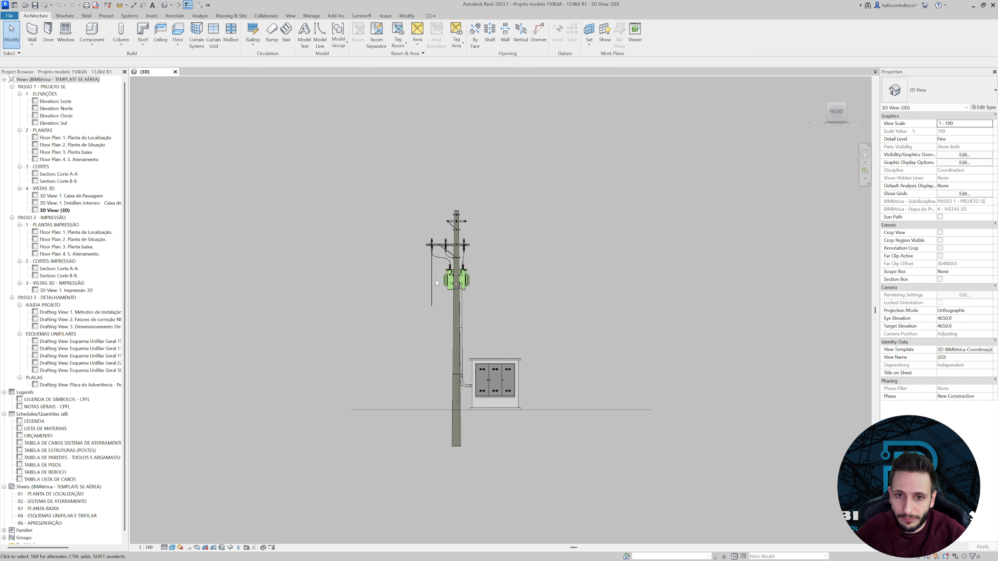
scroll(435, 280, up, 3)
click(430, 324)
scroll(430, 326, up, 4)
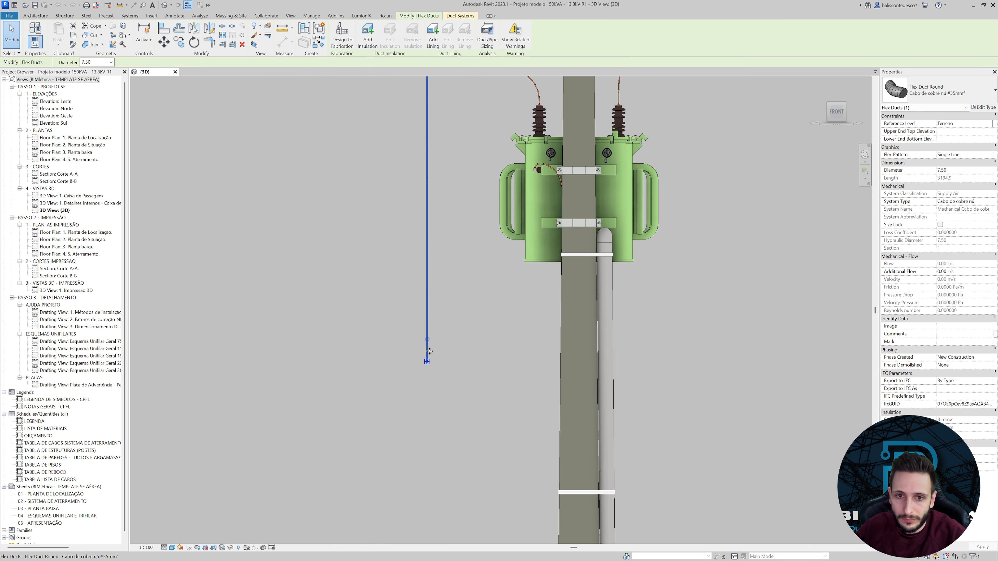
drag(601, 326, 685, 308)
middle_drag(559, 279, 505, 394)
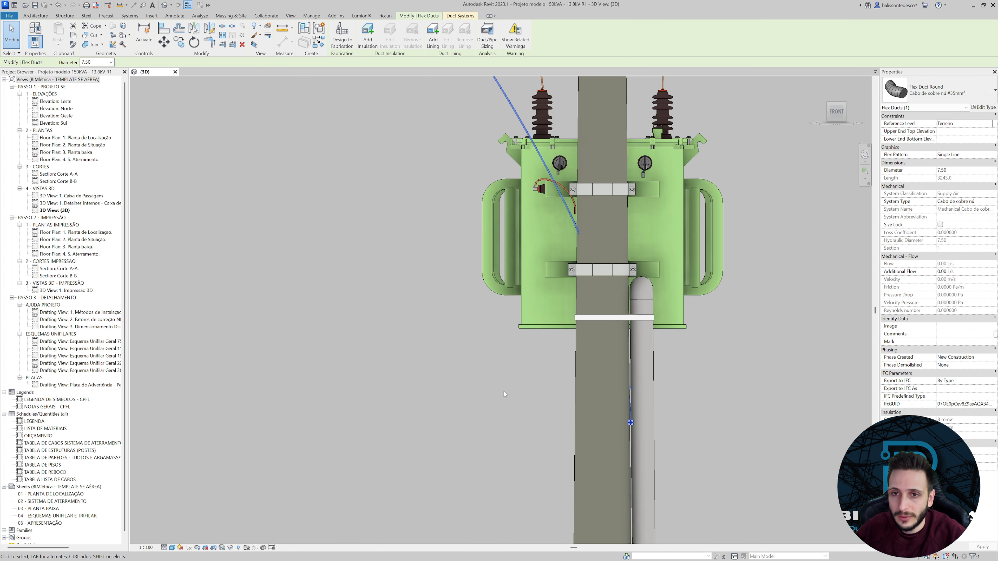
scroll(548, 248, down, 4)
scroll(590, 350, up, 2)
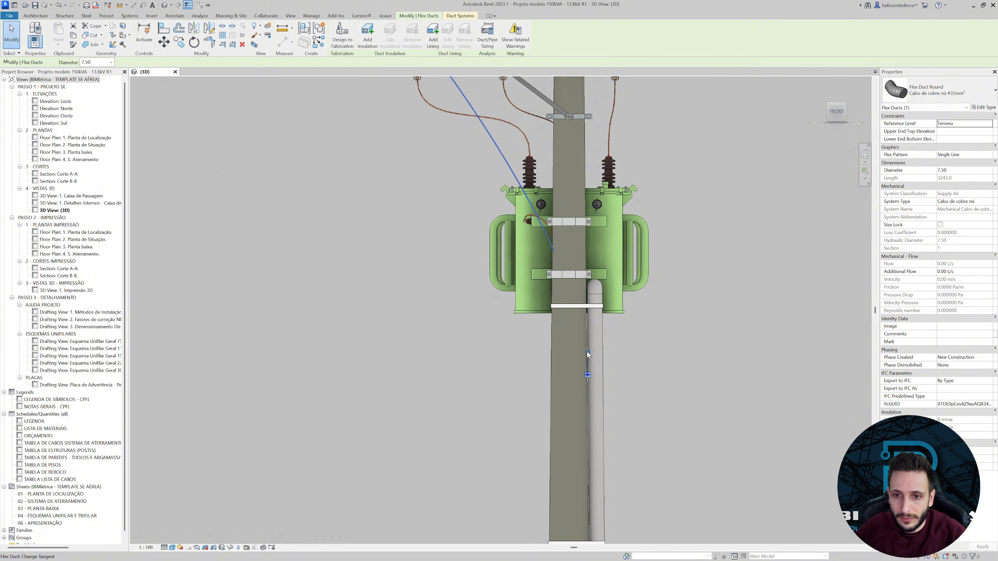
drag(588, 355, 600, 285)
From the right side, move the cable's lower end to the pole's transformer side between the two brackets and adjust its tangent.
scroll(596, 370, down, 2)
shift+middle_drag(637, 375, 397, 402)
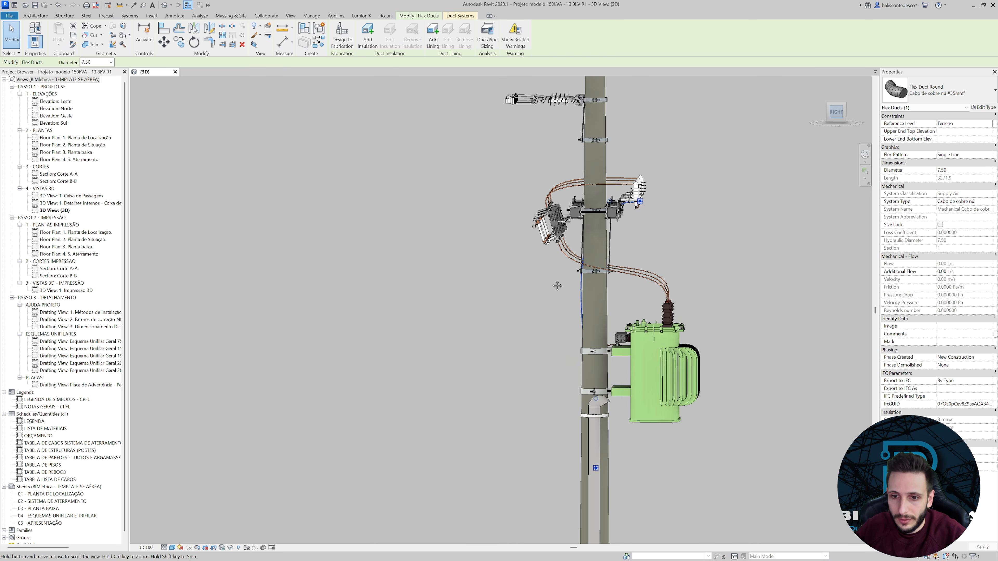
middle_drag(557, 285, 668, 290)
scroll(707, 334, up, 2)
middle_drag(827, 401, 611, 401)
middle_drag(451, 455, 462, 423)
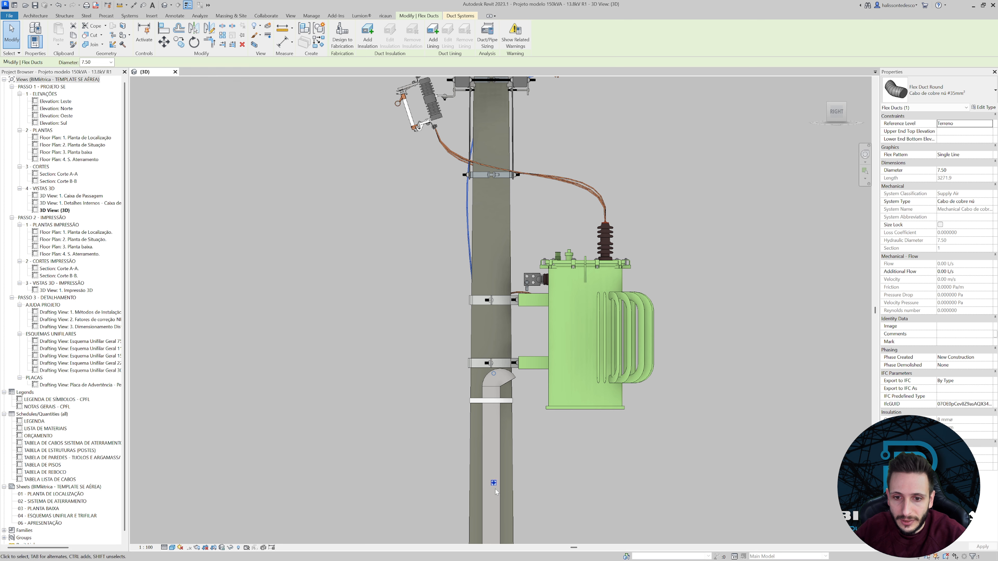
drag(493, 484, 519, 405)
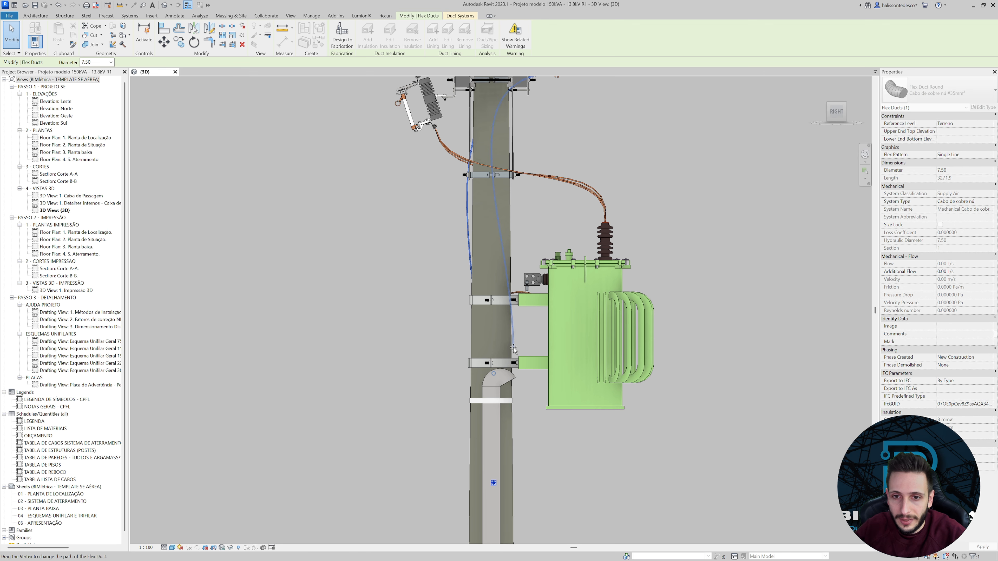
drag(513, 349, 514, 349)
scroll(516, 231, up, 2)
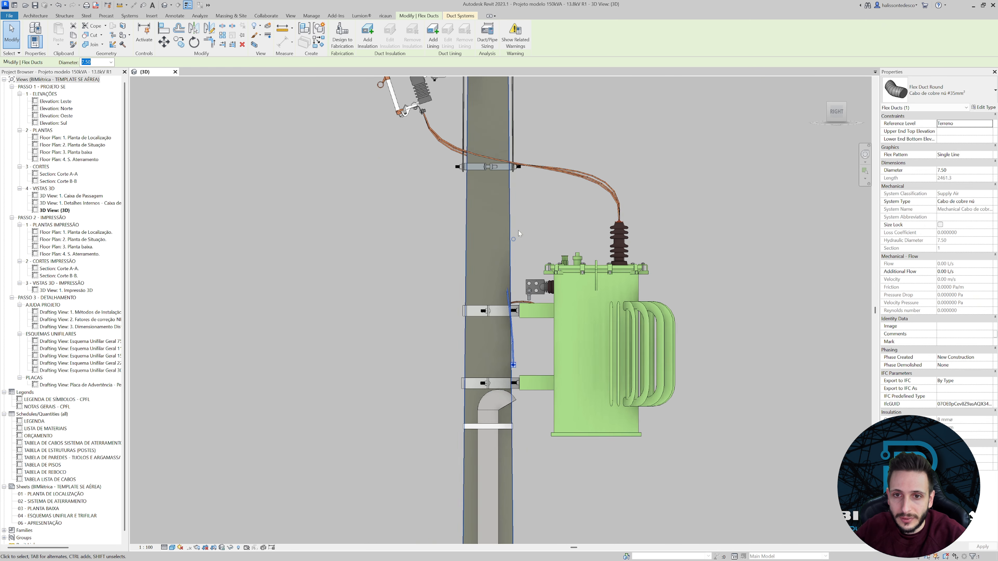
drag(513, 241, 531, 242)
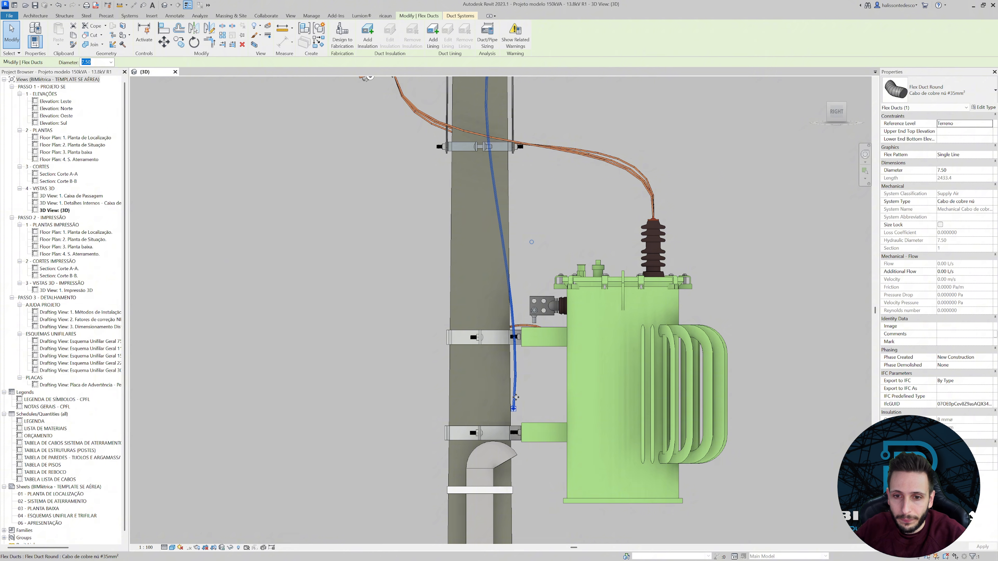
Insert a vertex near the cable's lower end and move it up along the pole above the upper transformer bracket.
right_click(517, 370)
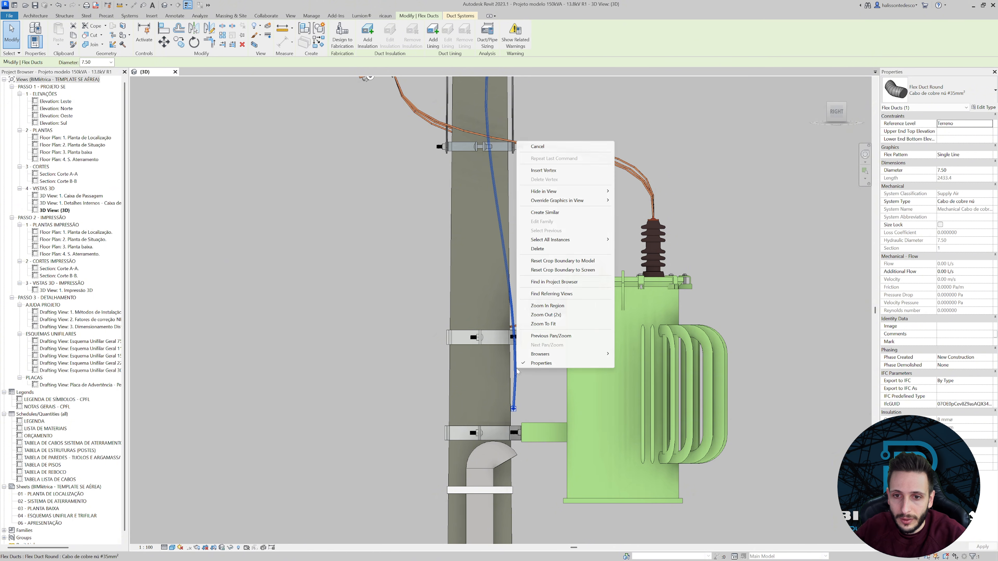
click(543, 171)
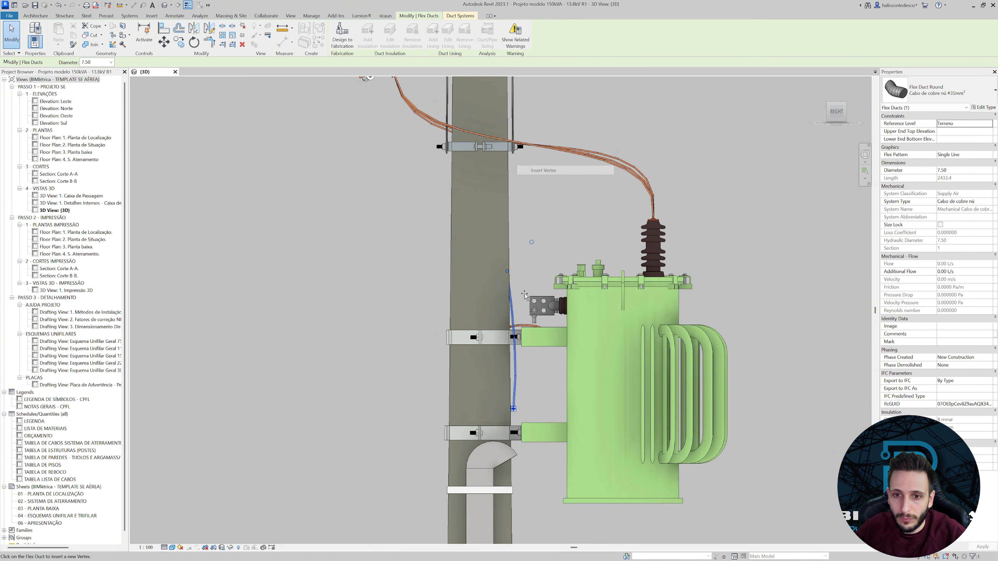
click(517, 372)
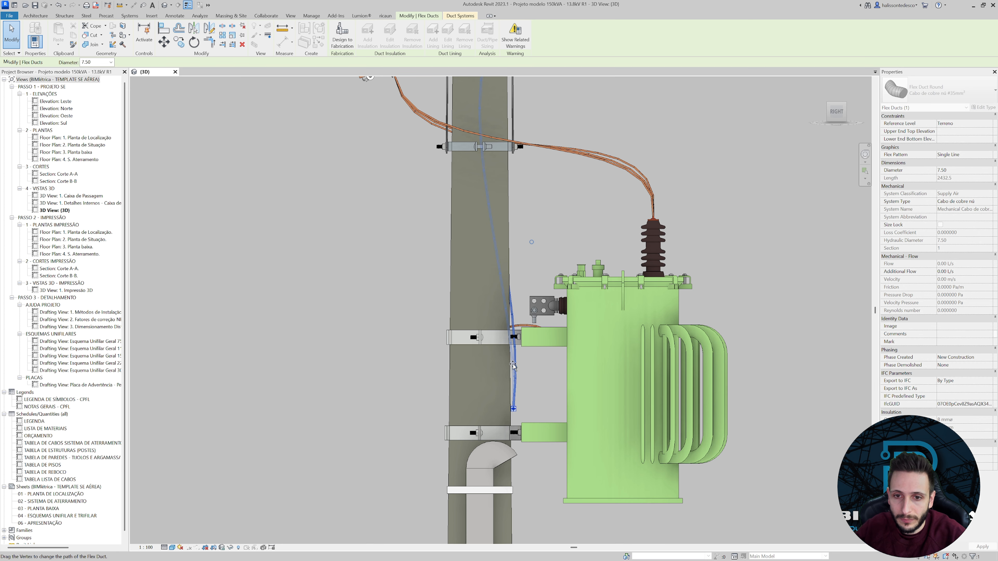
drag(513, 365, 511, 278)
key(Escape)
scroll(533, 257, down, 2)
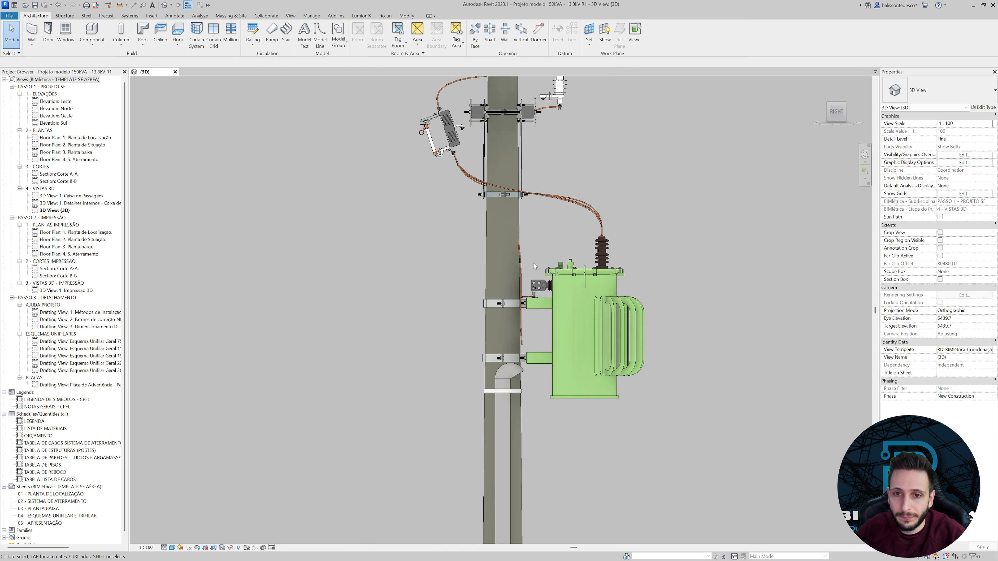
Insert another vertex in the cable near the crossarm brace clamp and shift it to refine the path beside the pole.
shift+middle_drag(533, 263, 440, 315)
right_click(483, 221)
key(Escape)
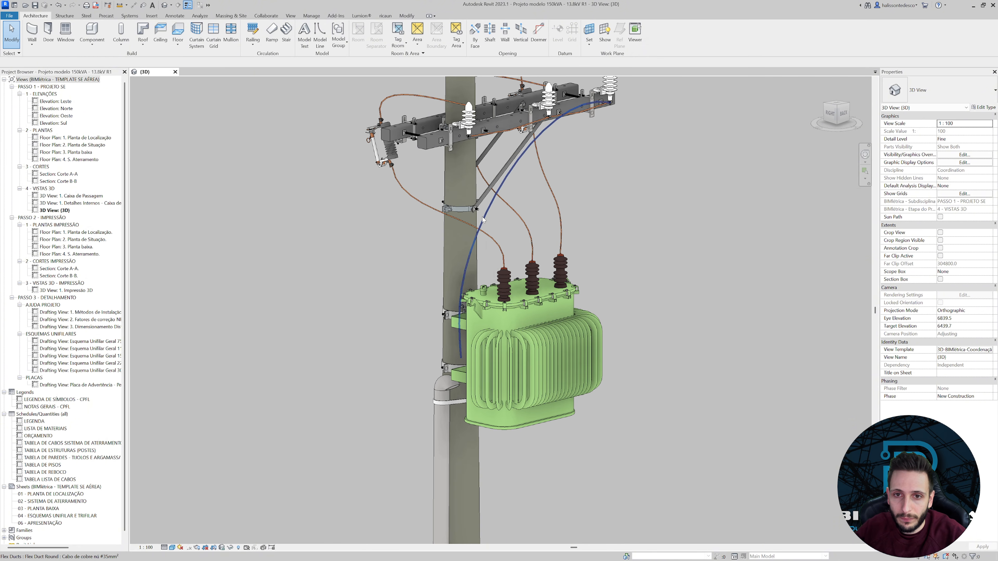
click(482, 217)
right_click(484, 217)
click(511, 247)
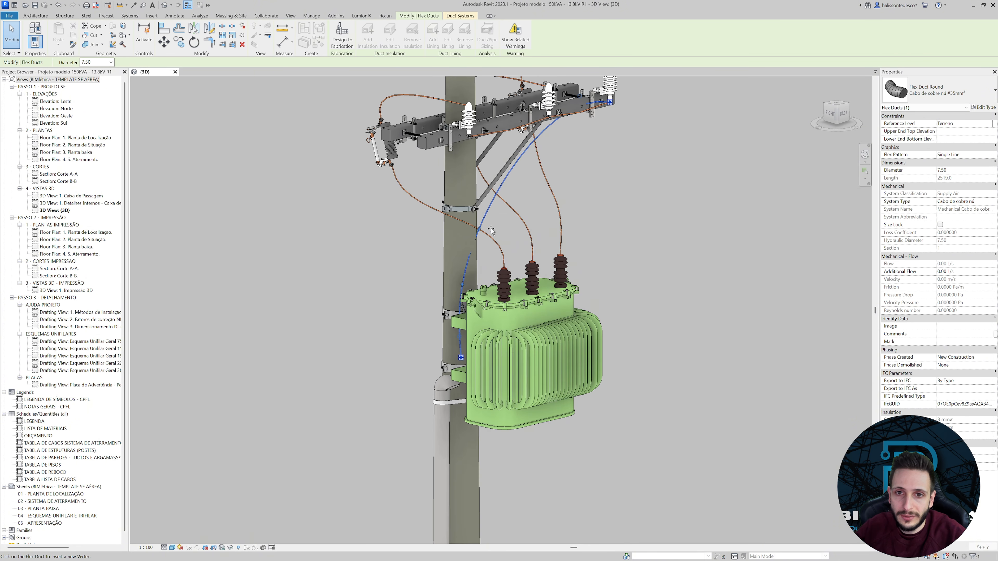
shift+middle_drag(514, 247, 548, 249)
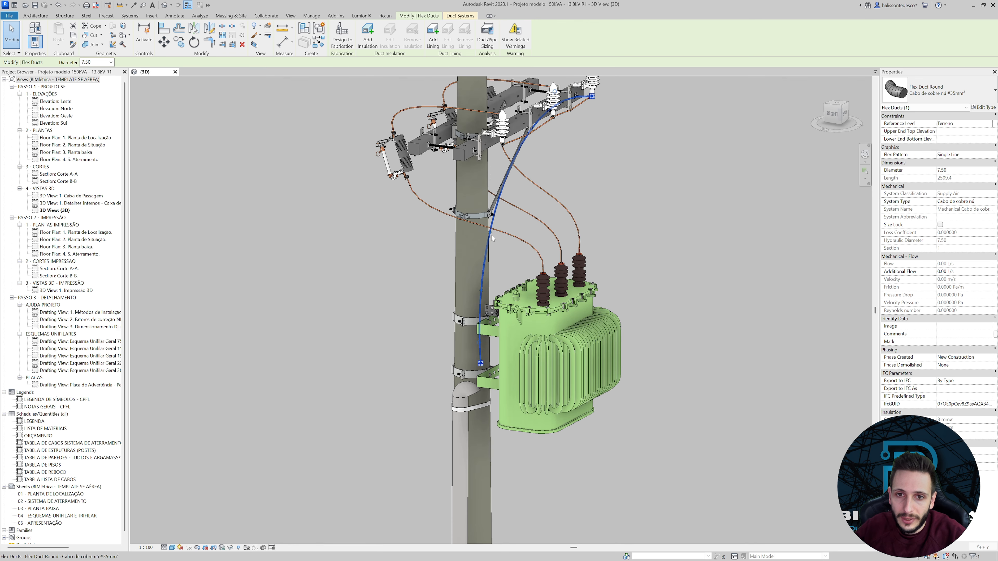
scroll(489, 232, up, 2)
drag(489, 233, 505, 239)
click(419, 303)
Examine the cable routing between the arresters, crossarms and transformer from the back of the pole.
shift+middle_drag(419, 304, 256, 306)
scroll(429, 305, down, 1)
scroll(425, 297, down, 3)
middle_drag(355, 318, 375, 371)
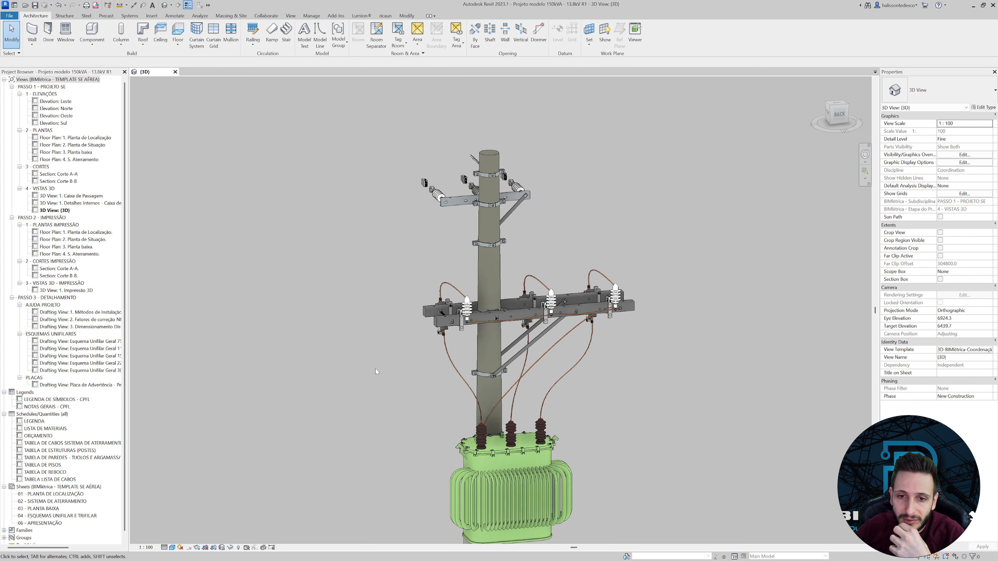
scroll(497, 277, down, 3)
scroll(498, 265, up, 3)
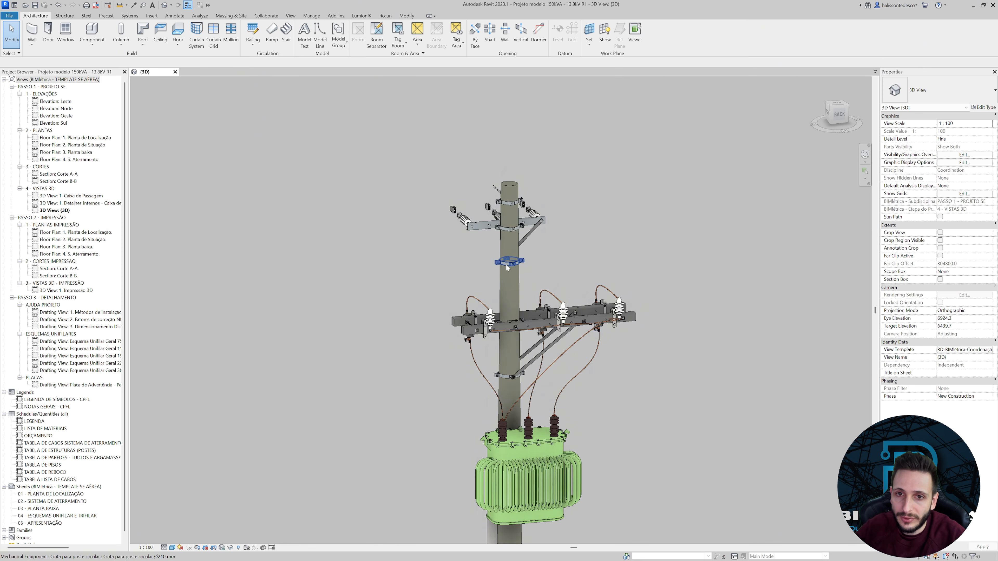
middle_drag(470, 273, 515, 181)
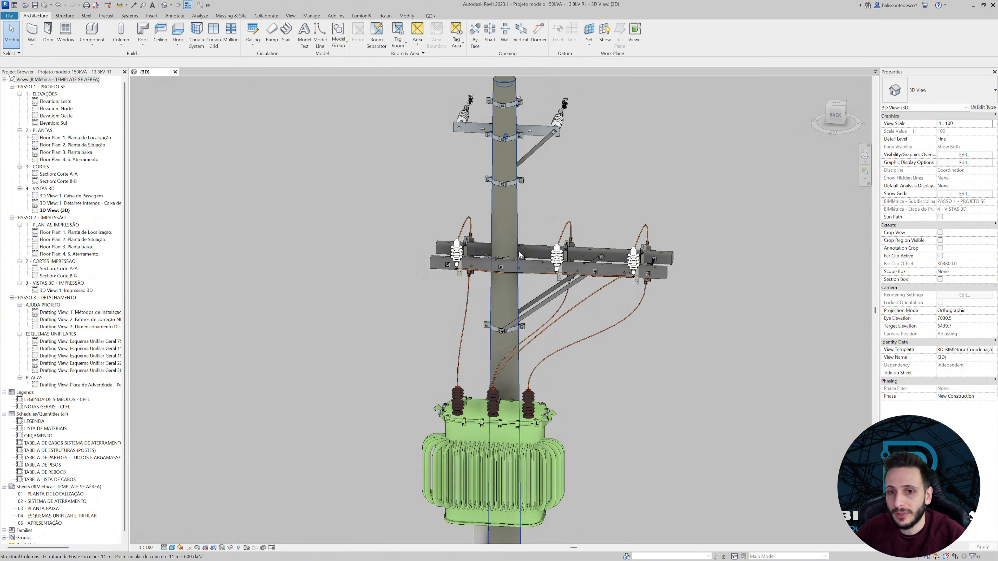
Move the arrester cable's lower end against the pole's transformer-side face and nudge the cable vertex above the upper transformer bracket.
scroll(520, 255, down, 2)
shift+middle_drag(454, 312, 582, 311)
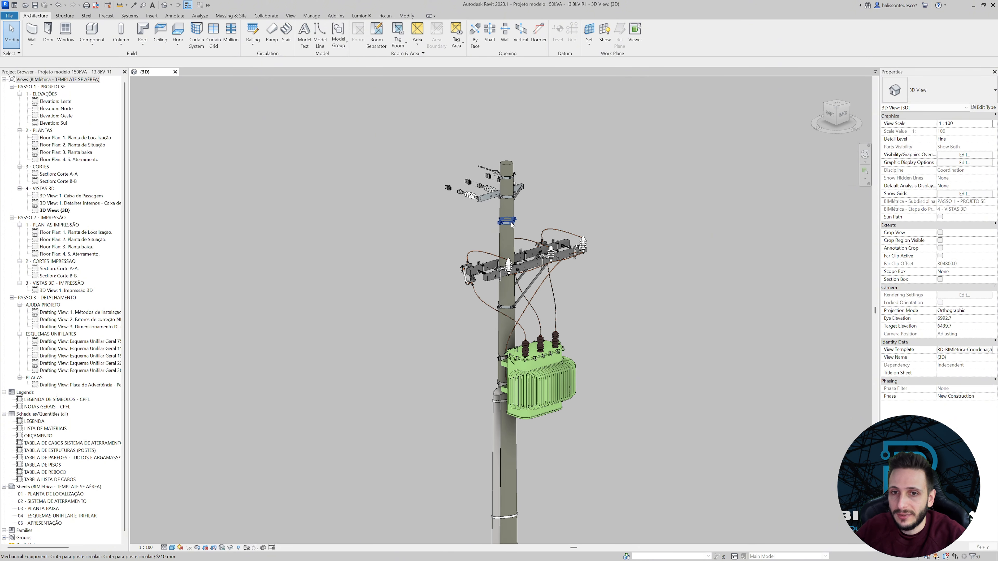
middle_drag(473, 411, 478, 267)
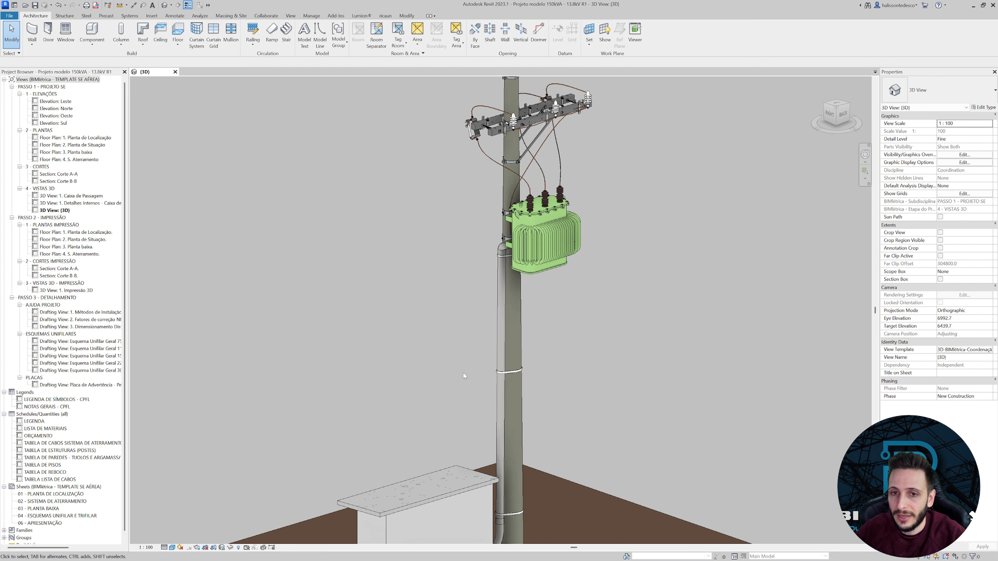
shift+middle_drag(480, 366, 494, 370)
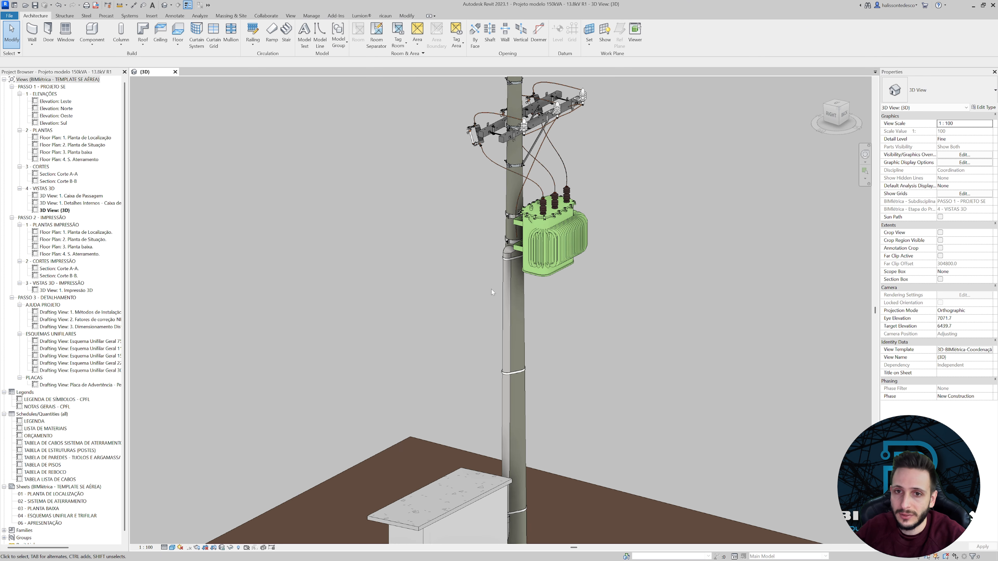
scroll(505, 258, up, 5)
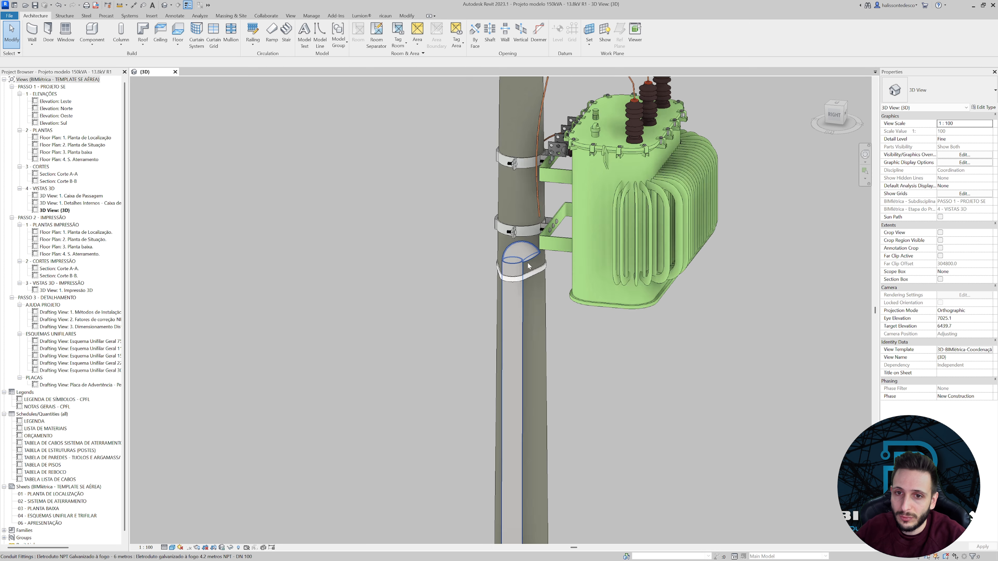
shift+middle_drag(532, 261, 578, 264)
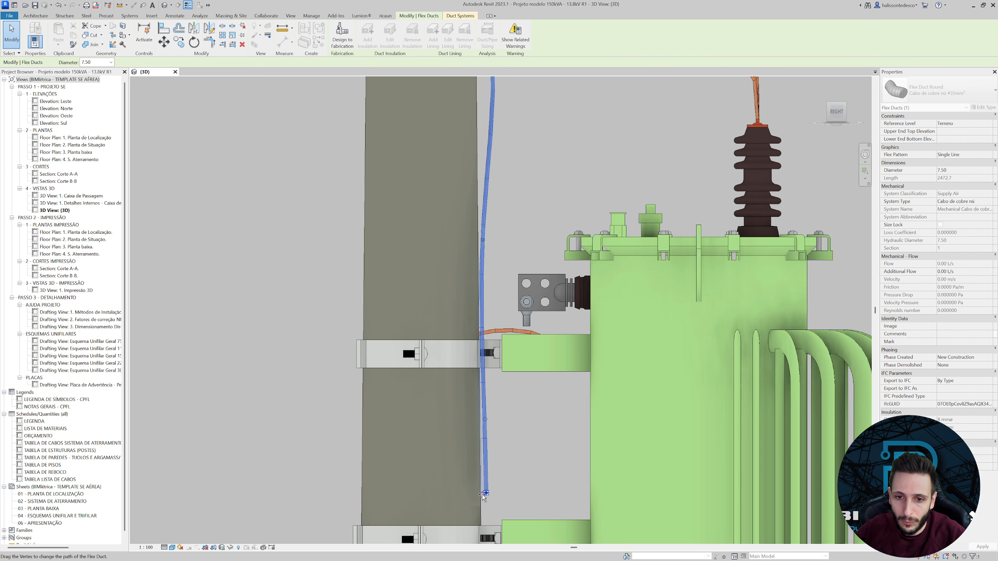
drag(486, 493, 482, 493)
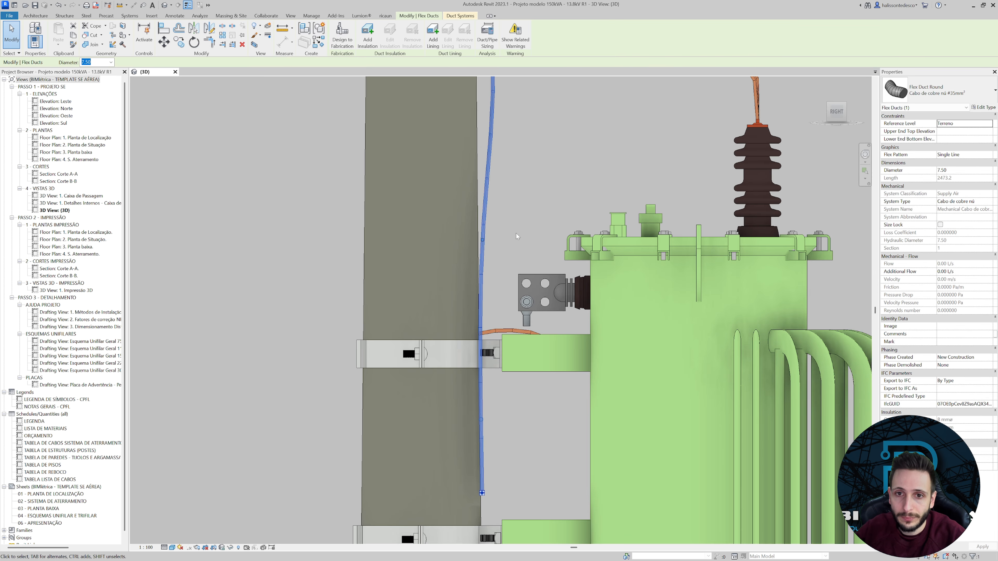
middle_drag(518, 236, 500, 391)
drag(476, 221, 474, 213)
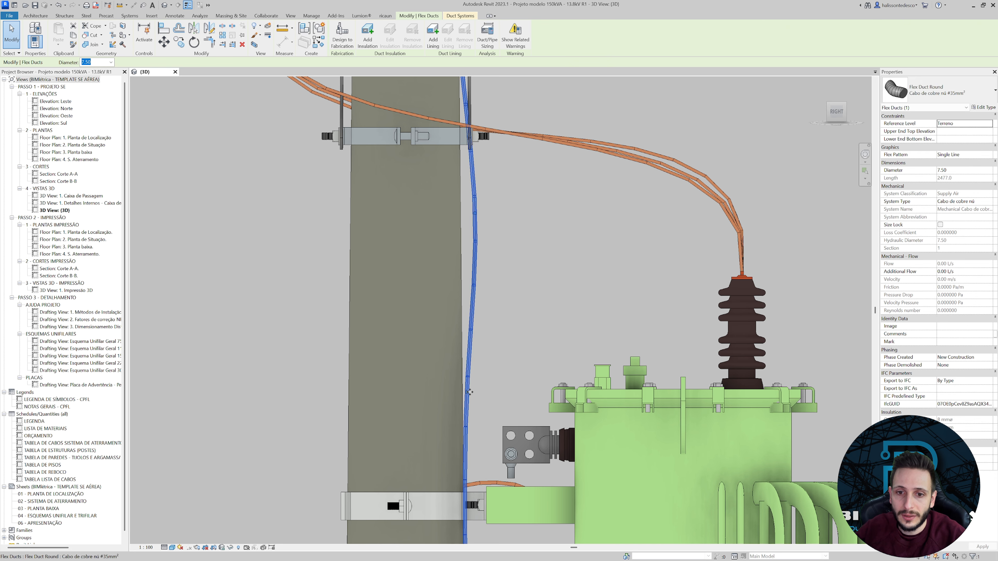
key(Escape)
Temporarily hide the transformer in the 3D view to expose the cables and brackets behind it.
scroll(508, 367, down, 5)
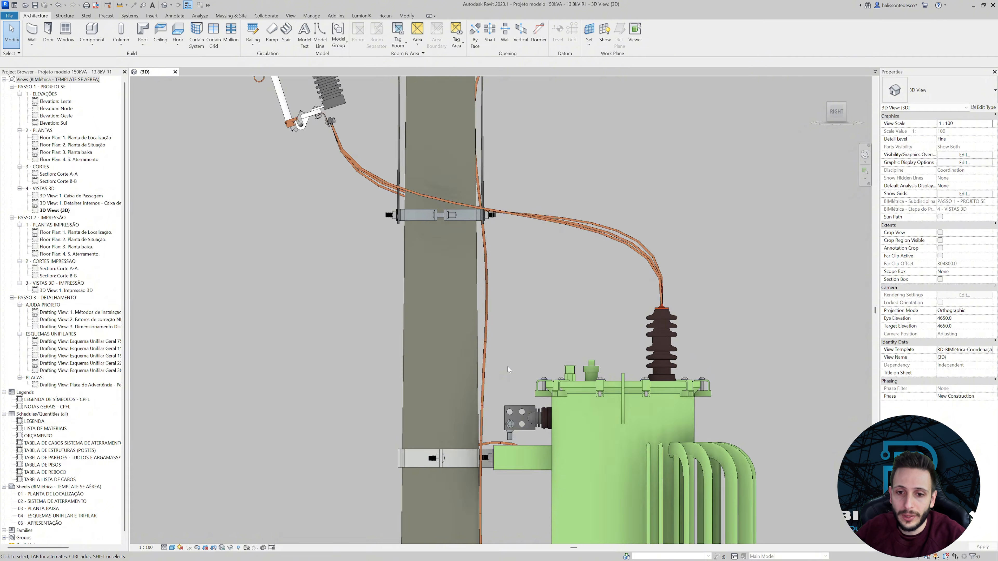
shift+middle_drag(515, 326, 436, 407)
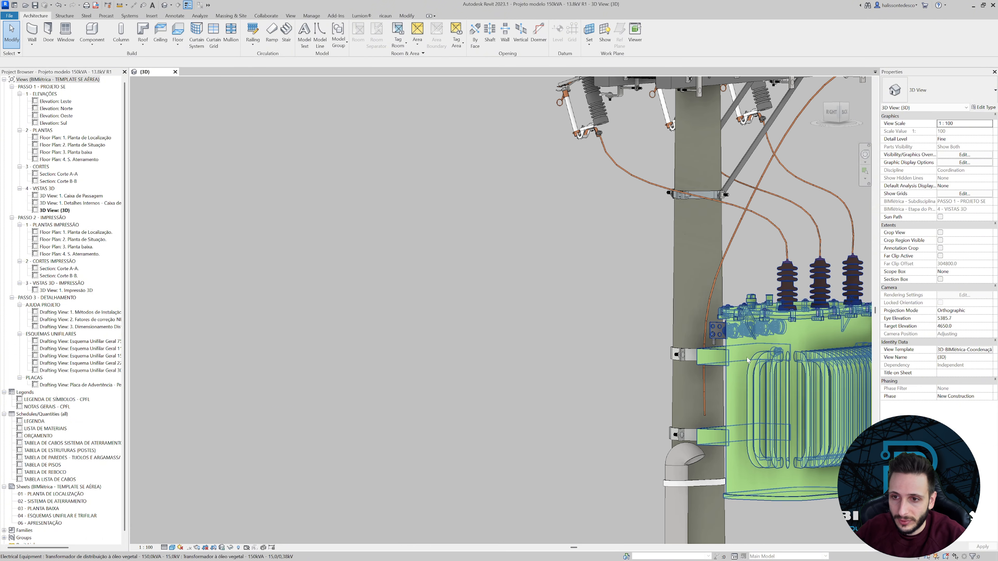
click(746, 322)
key(Delete)
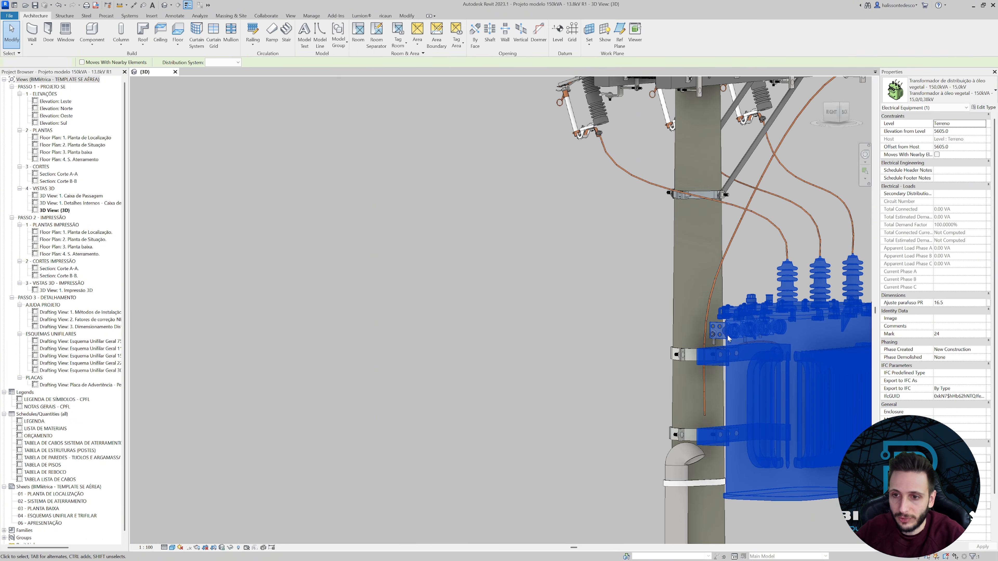
shift+middle_drag(596, 366, 612, 393)
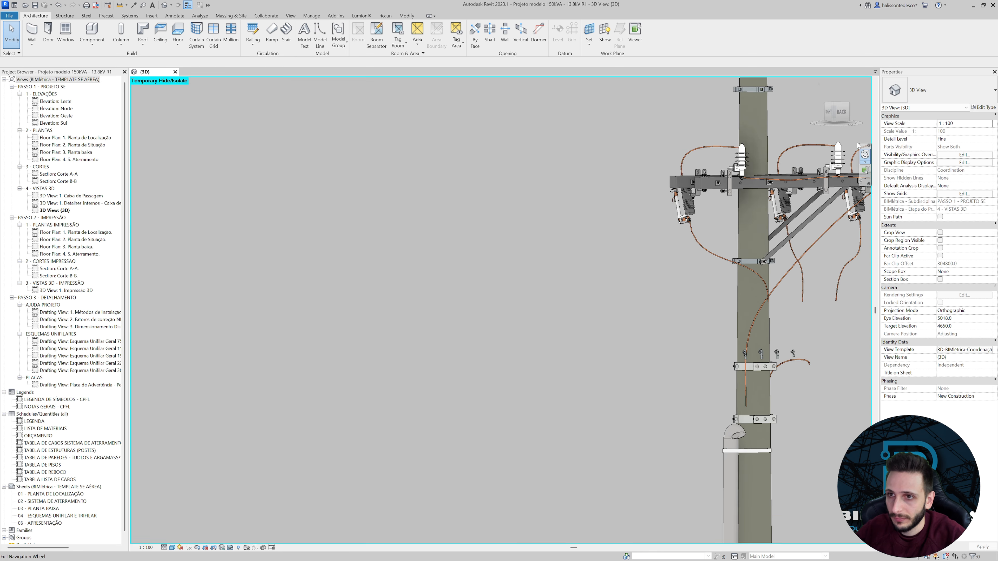
From the back, move the short cable's lower end across the pole beside the arrester cable's end and adjust its tangent.
click(842, 117)
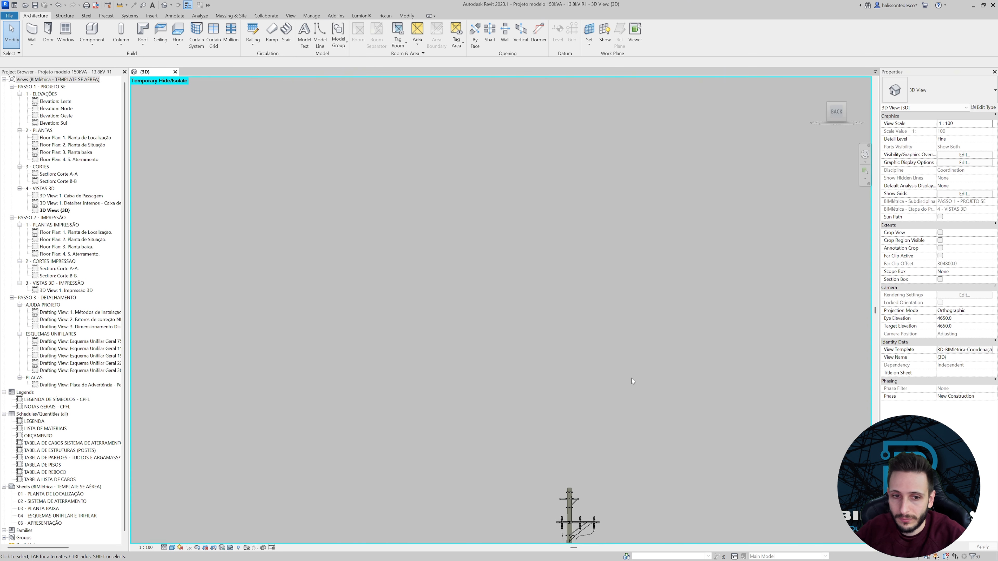
middle_click(557, 512)
middle_click(557, 512)
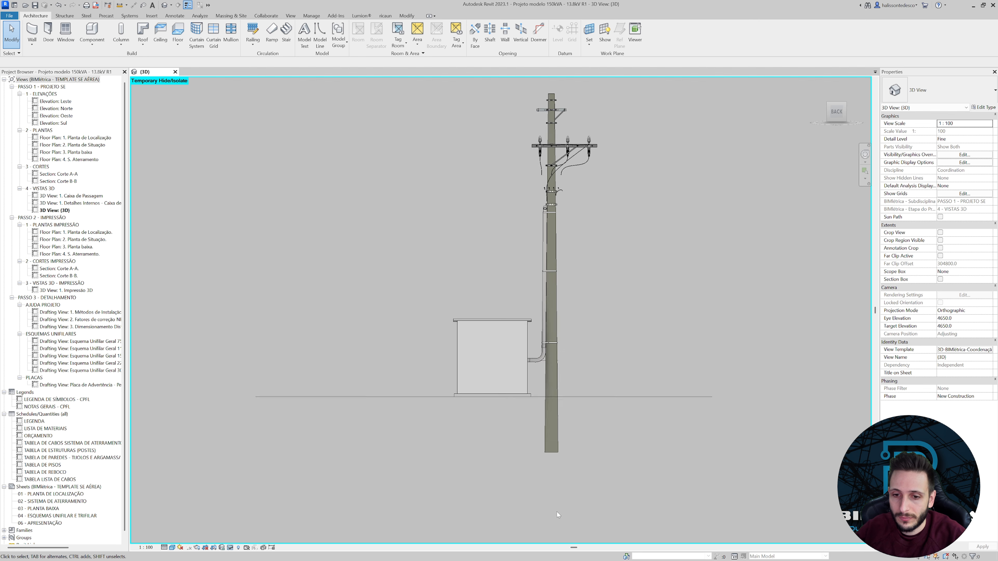
scroll(566, 185, up, 8)
scroll(530, 197, up, 4)
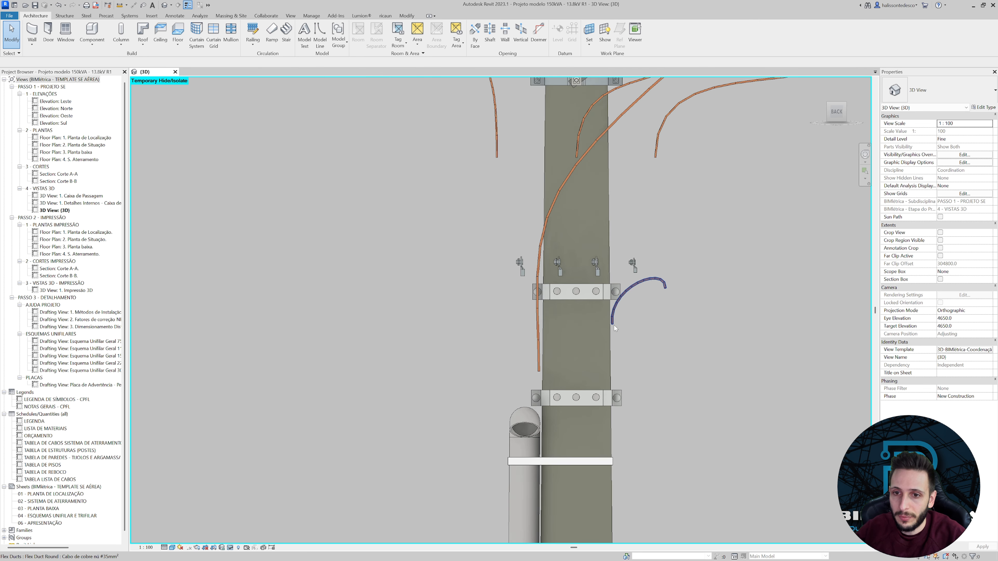
click(614, 324)
drag(613, 324, 543, 371)
scroll(542, 367, up, 3)
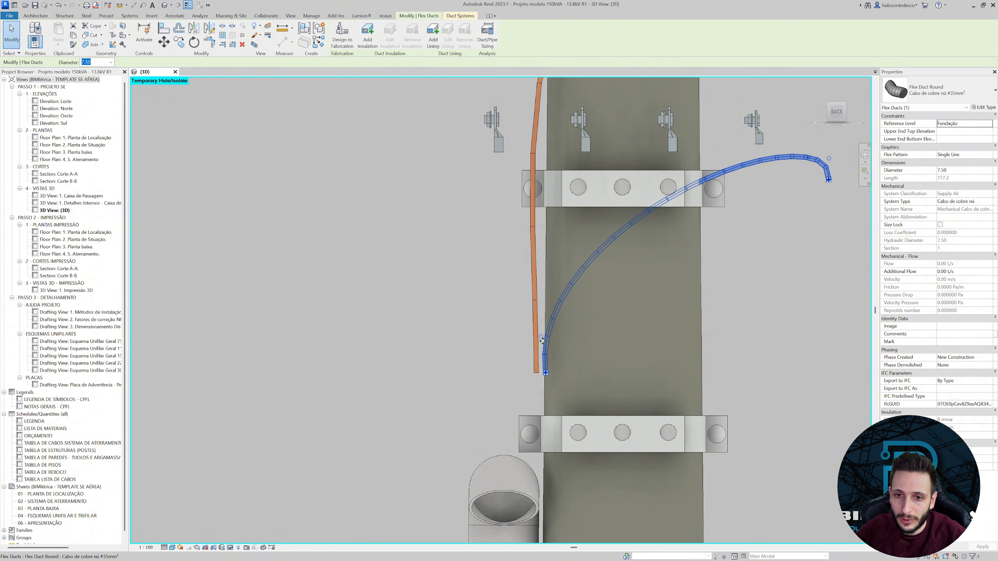
drag(543, 331, 543, 334)
mouse_move(543, 333)
mouse_down()
mouse_move(544, 347)
mouse_move(531, 317)
mouse_up()
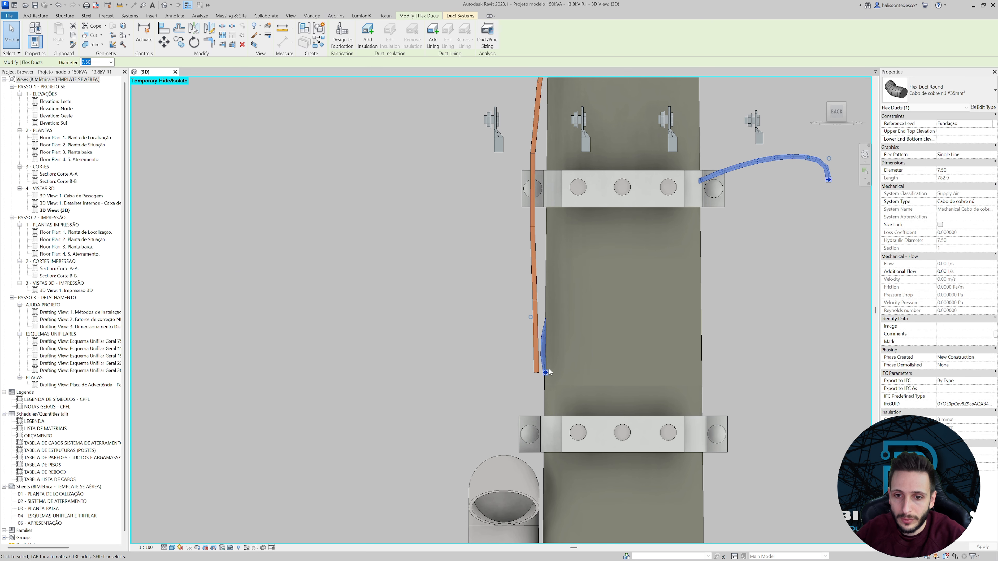
Insert a vertex in the short cable between the two transformer brackets and straighten the tangent at its lower end.
right_click(544, 330)
click(570, 356)
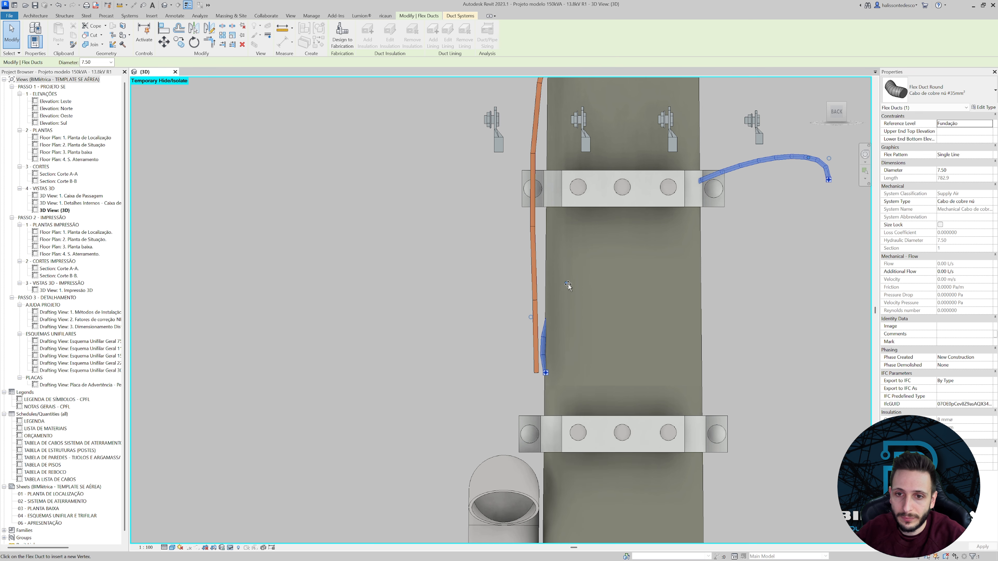
drag(549, 275, 548, 273)
drag(532, 318, 541, 317)
From the right side, move the short cable's lower end to the arrester cable's end and align its tangent along the pole.
shift+middle_drag(542, 317, 732, 306)
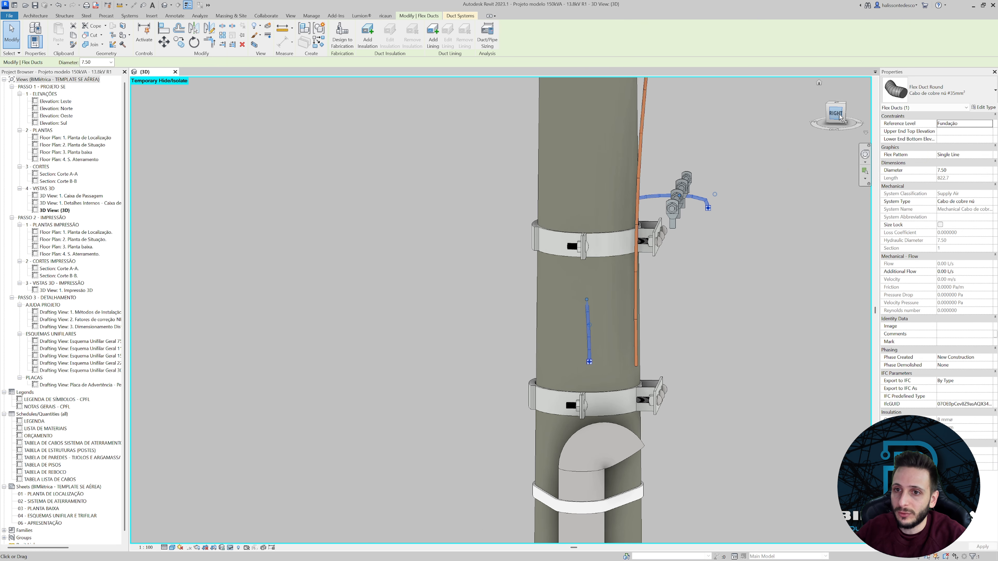
click(837, 114)
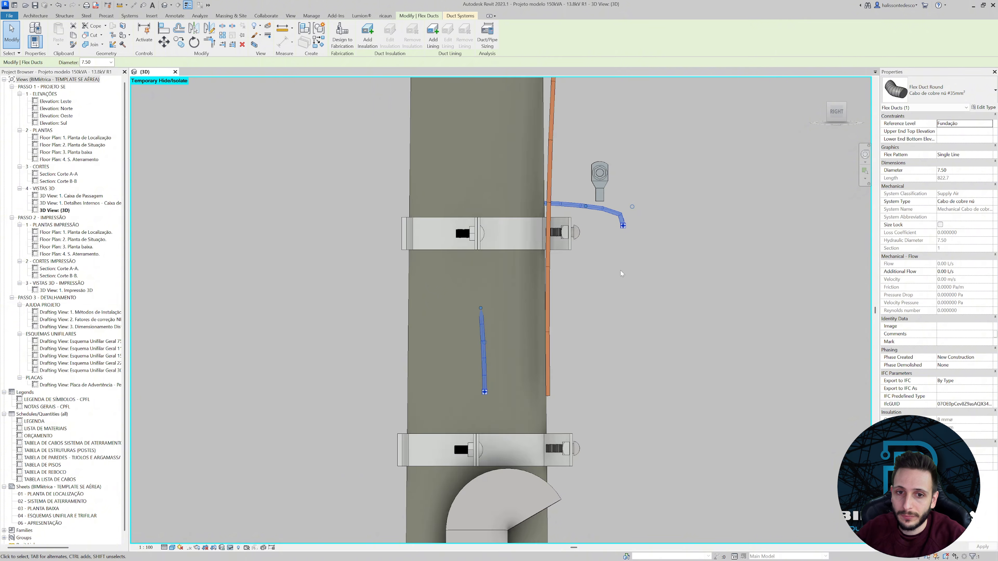
drag(484, 392, 545, 398)
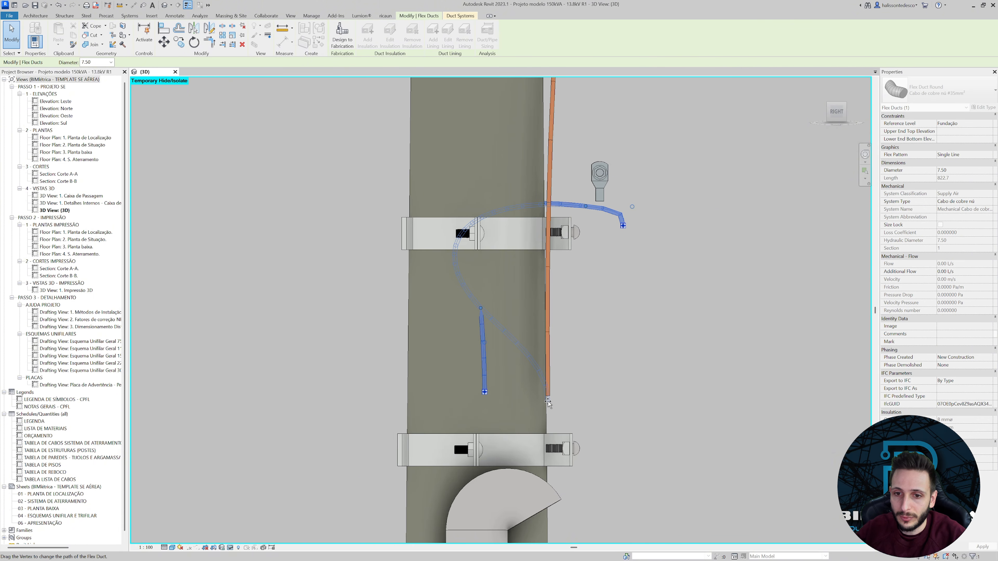
drag(549, 403, 549, 391)
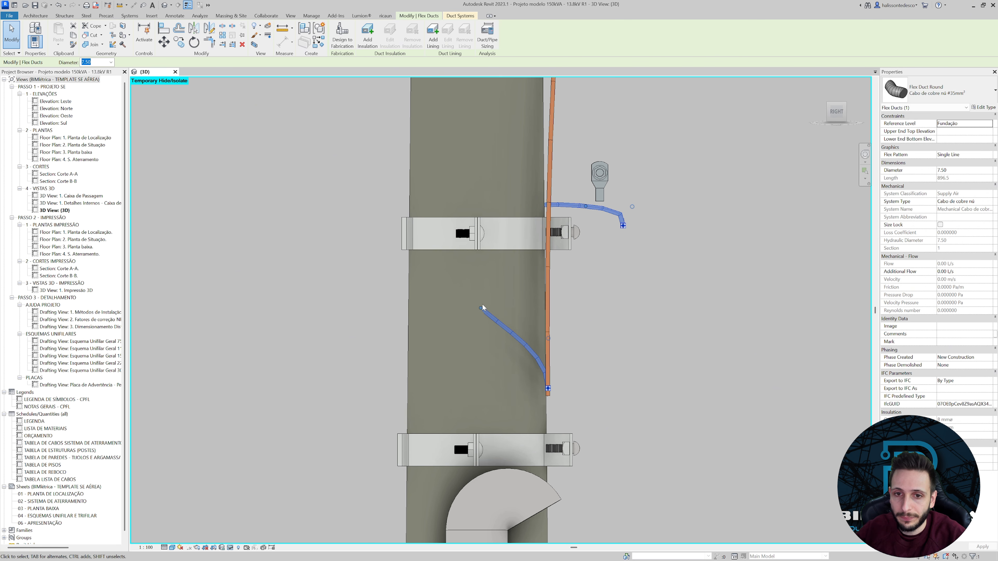
drag(482, 309, 548, 295)
From above, pull the short cable's inserted vertex outward from the pole's center toward the transformer side.
shift+middle_drag(548, 295, 424, 362)
shift+middle_drag(696, 308, 481, 305)
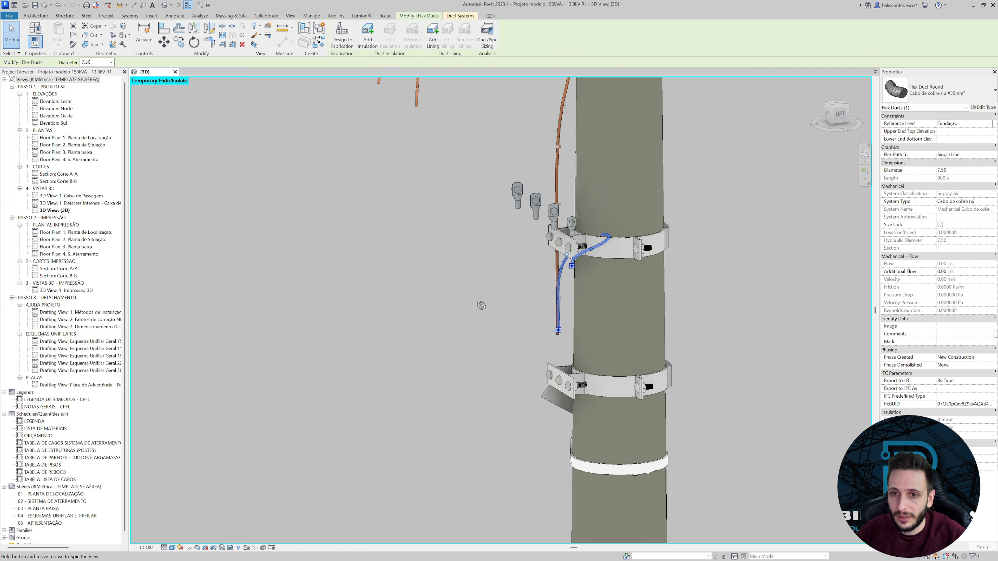
shift+middle_drag(640, 266, 632, 338)
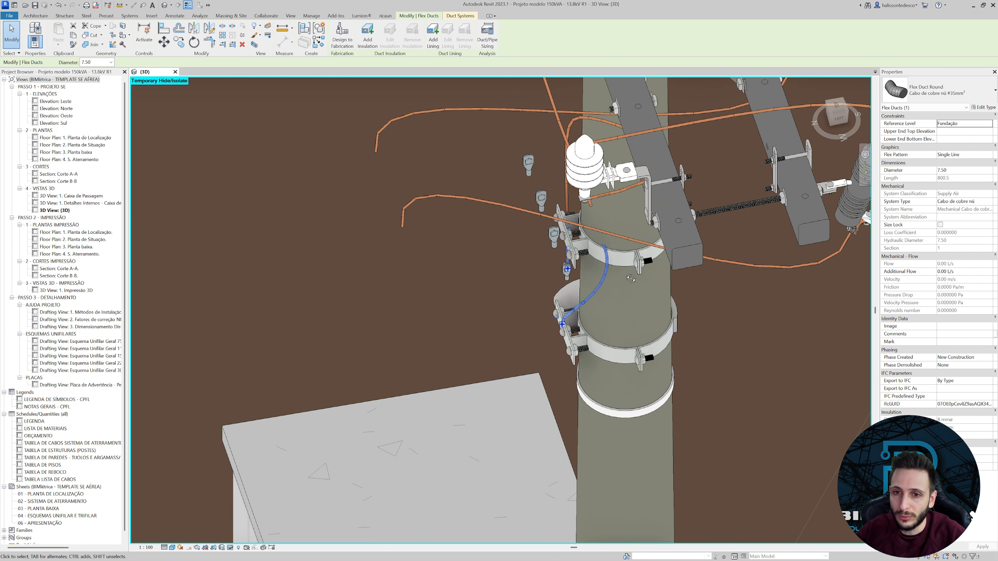
shift+middle_drag(631, 279, 607, 253)
click(606, 252)
right_click(607, 251)
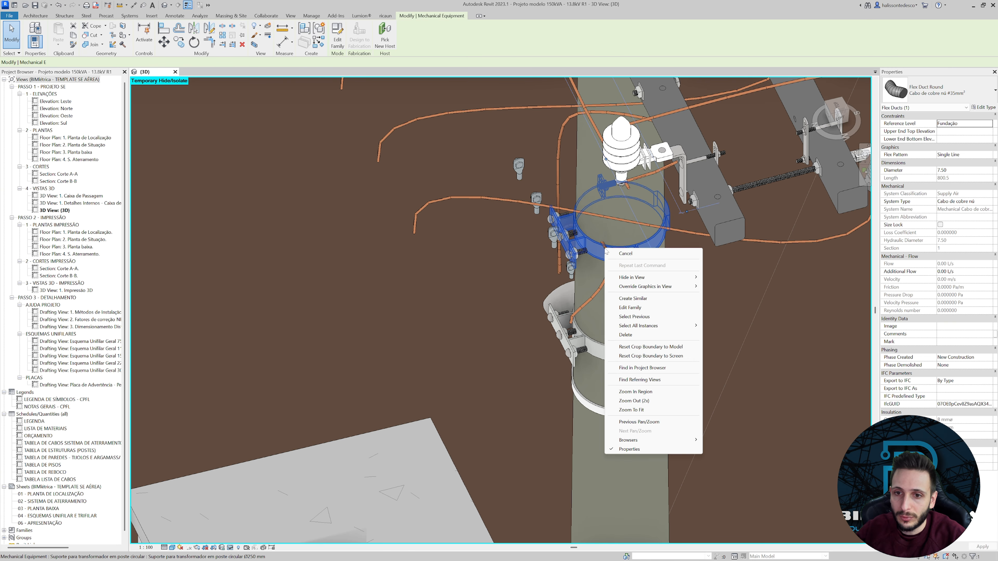
key(Escape)
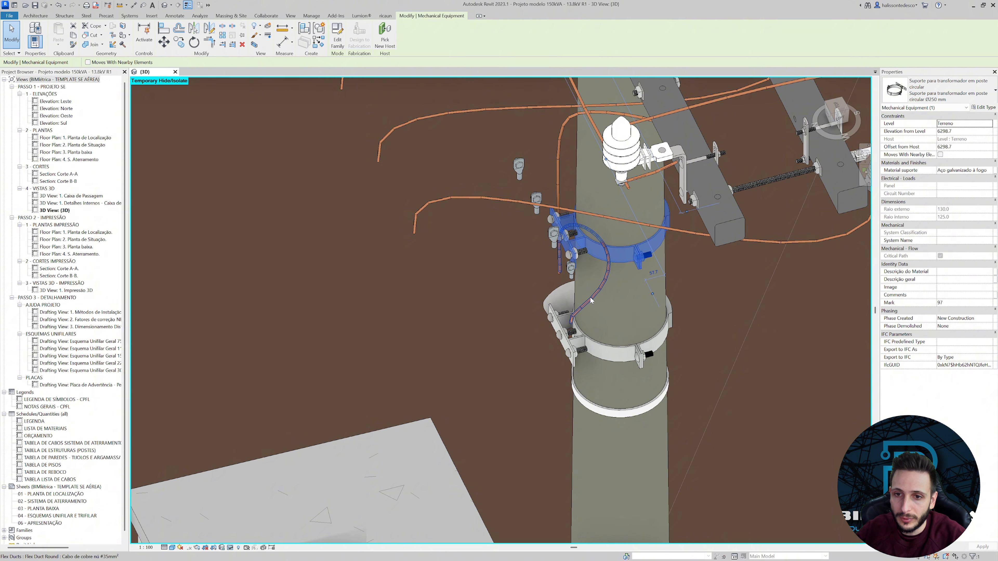
click(591, 301)
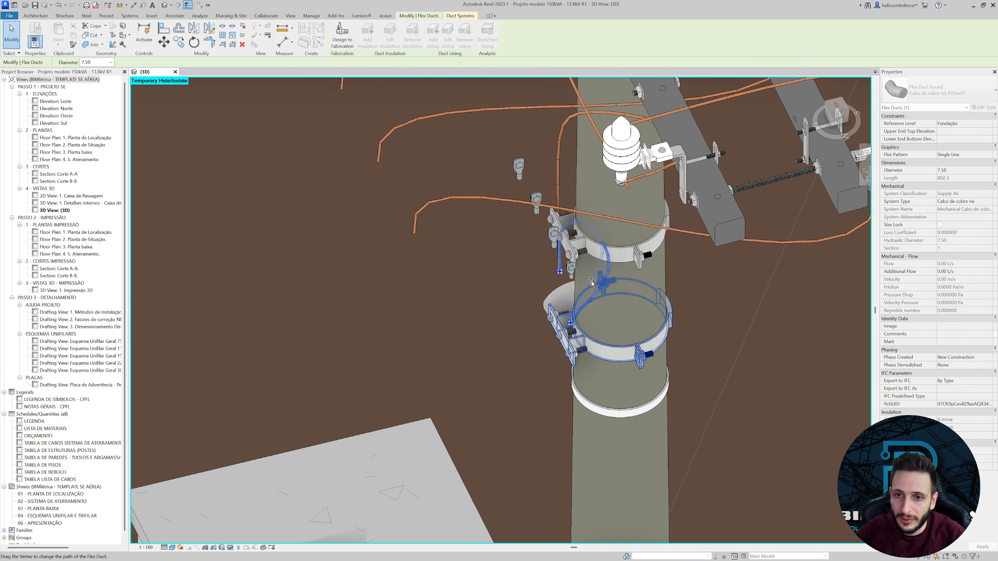
drag(591, 280, 578, 290)
click(509, 280)
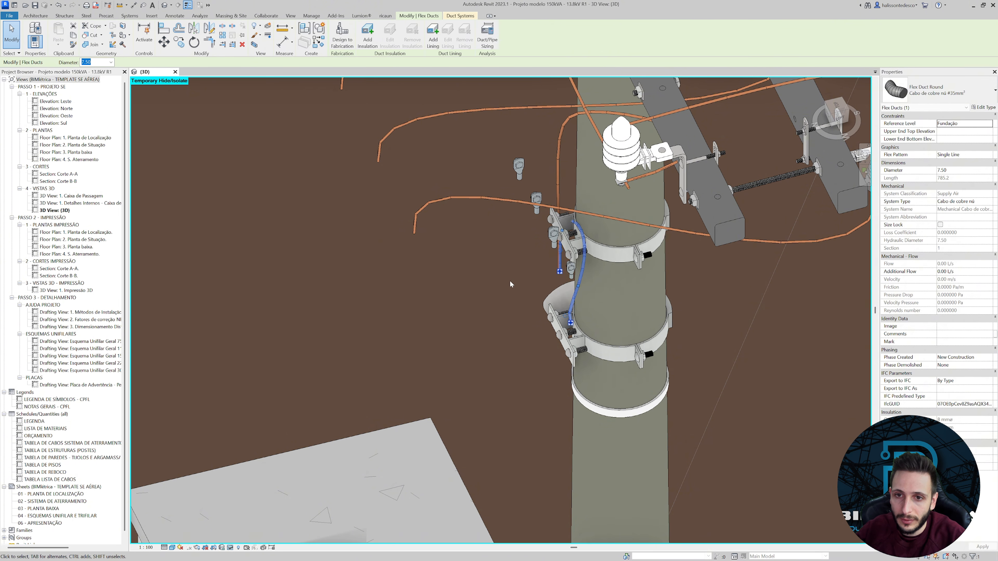
Insert another vertex in the short cable just below the upper transformer bracket and place it on the cable's curve.
shift+middle_drag(518, 284, 842, 234)
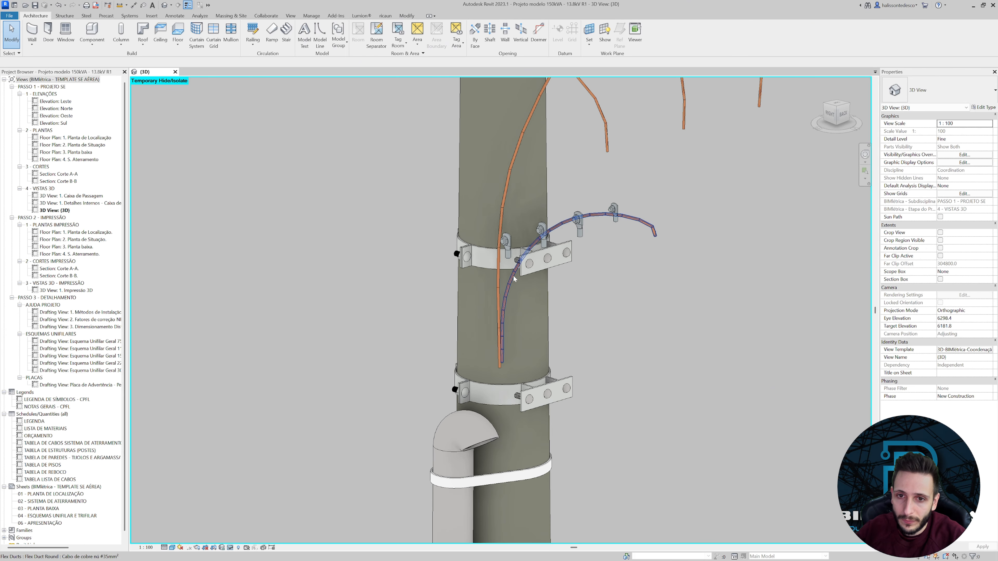
click(516, 278)
scroll(510, 295, up, 2)
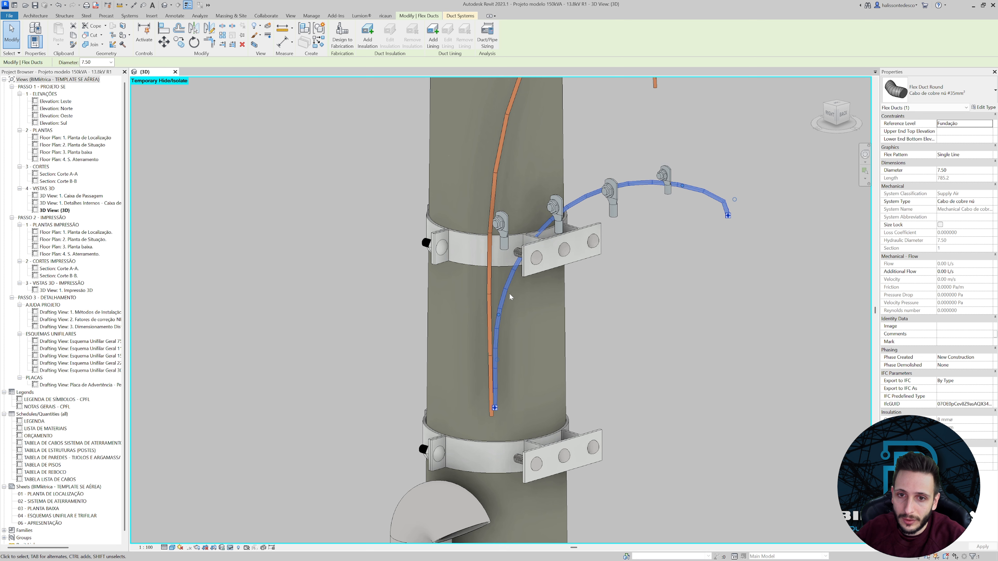
right_click(520, 268)
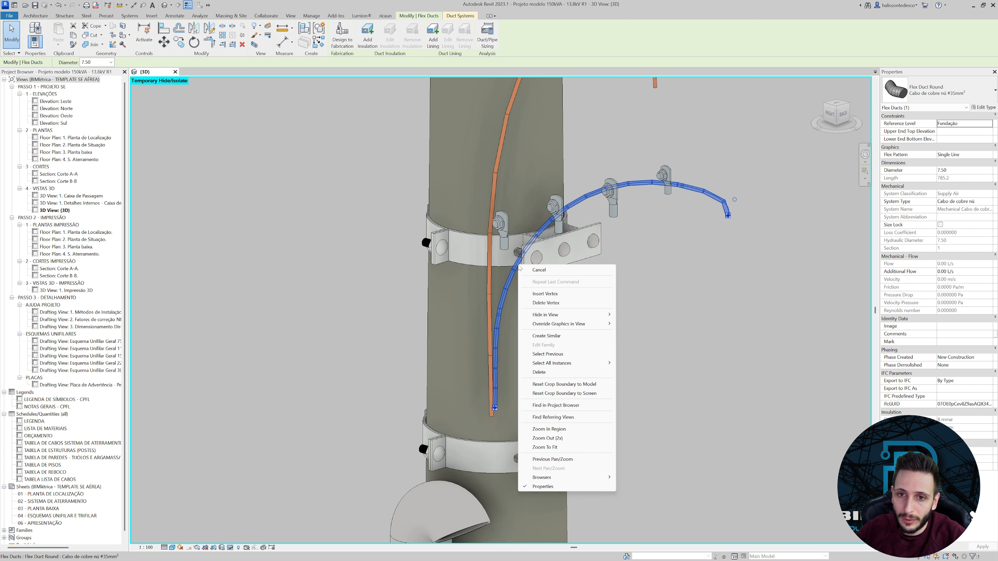
click(545, 294)
click(514, 272)
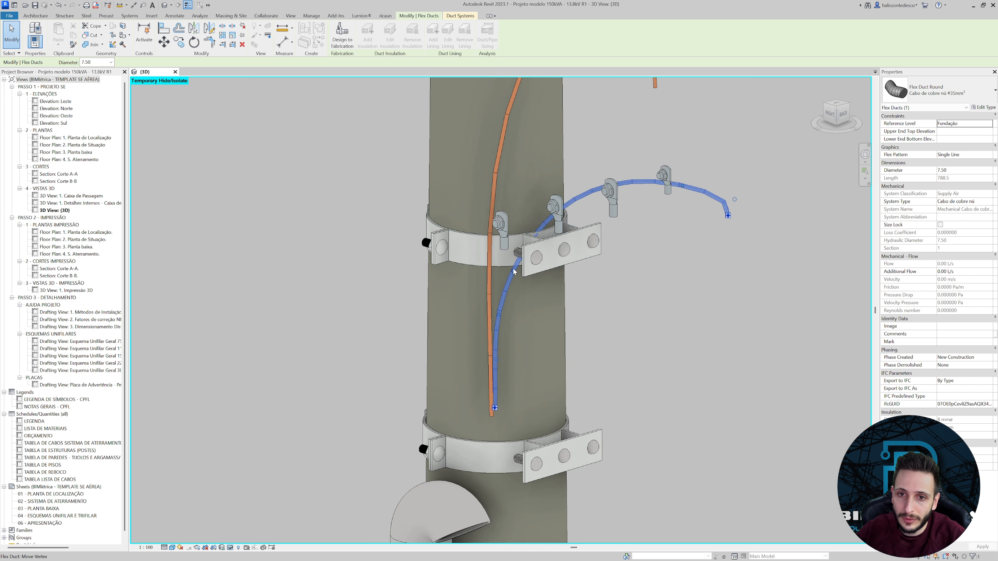
mouse_move(515, 269)
mouse_down()
mouse_move(509, 262)
mouse_move(514, 270)
mouse_up()
Fine-tune the new vertex below the upper bracket from several angles so the short cable runs close to the pole.
click(637, 300)
shift+middle_drag(636, 300, 626, 325)
click(526, 279)
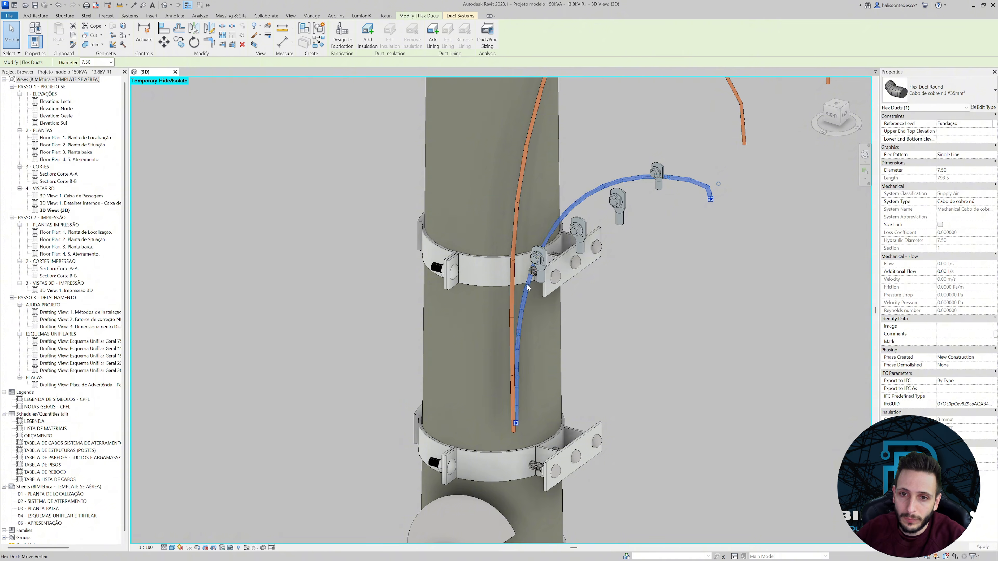
drag(526, 280, 522, 279)
click(596, 304)
shift+middle_drag(597, 303, 635, 308)
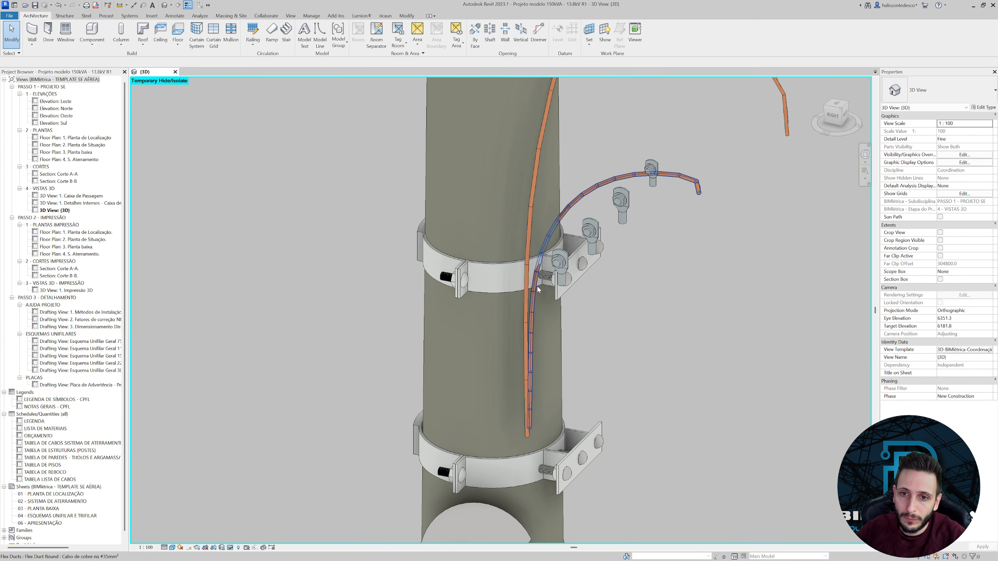
click(535, 285)
drag(536, 285, 545, 286)
From the back, shift the short cable's vertex at the upper bracket slightly up and toward the arrester cable.
shift+middle_drag(597, 303, 724, 272)
shift+middle_drag(790, 177, 389, 281)
click(845, 114)
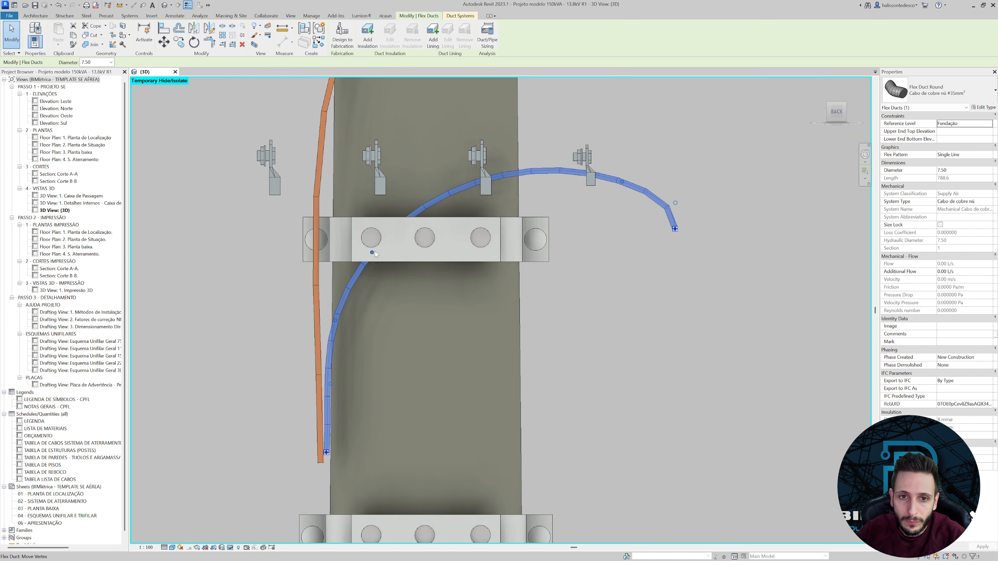
drag(366, 242, 360, 236)
key(Escape)
shift+middle_drag(501, 326, 604, 320)
scroll(600, 344, down, 2)
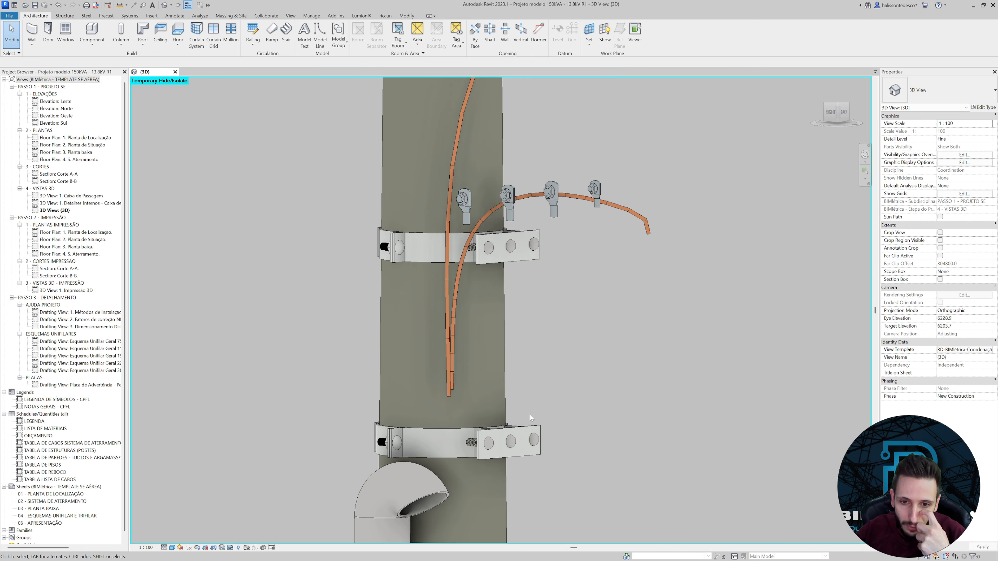
Examine the lower transformer bracket and the nearby cable ends from several angles.
click(518, 426)
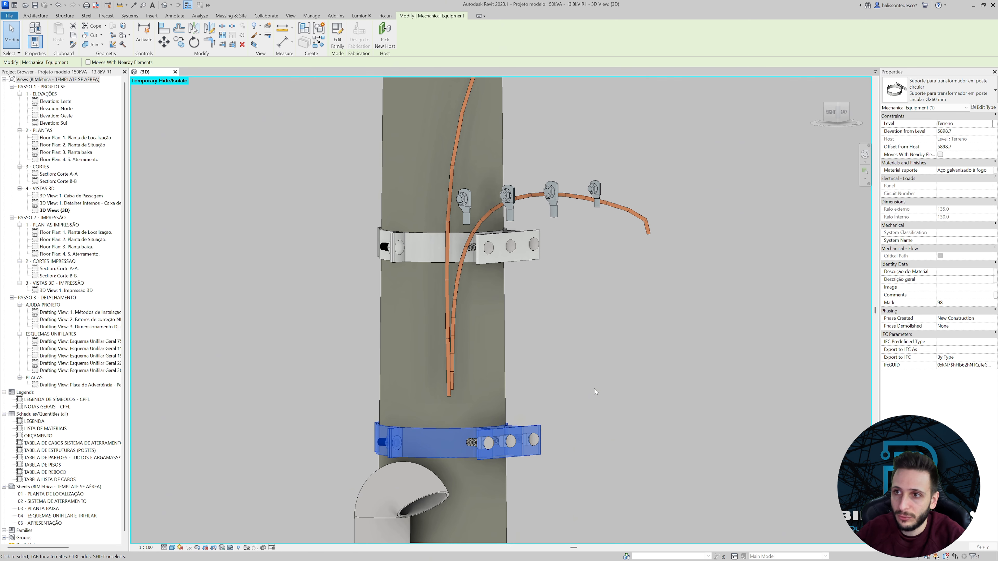
middle_drag(594, 389, 639, 474)
scroll(617, 340, down, 1)
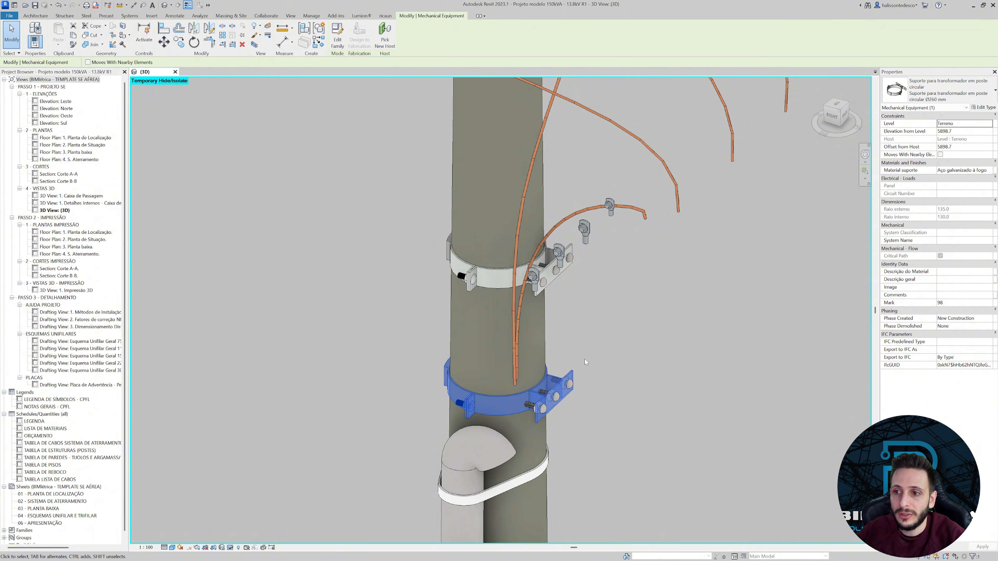
middle_drag(599, 355, 605, 333)
key(Escape)
shift+middle_drag(648, 359, 668, 340)
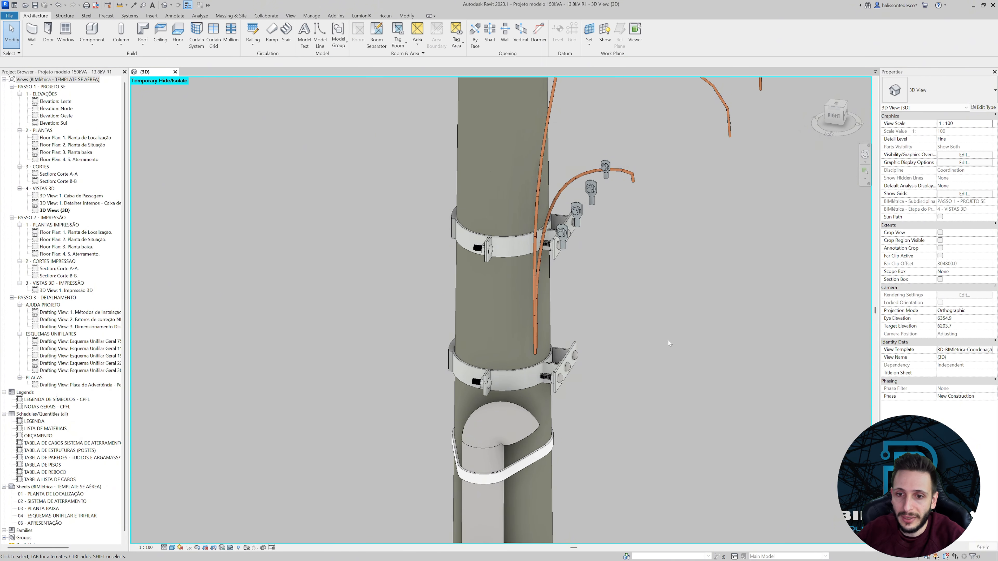
scroll(613, 350, up, 2)
click(442, 379)
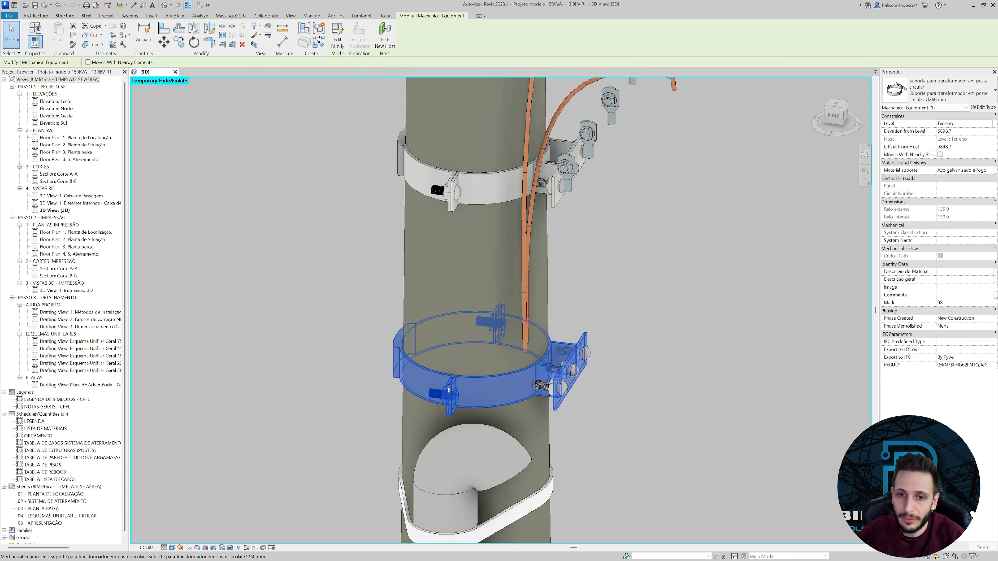
shift+middle_drag(478, 387, 446, 399)
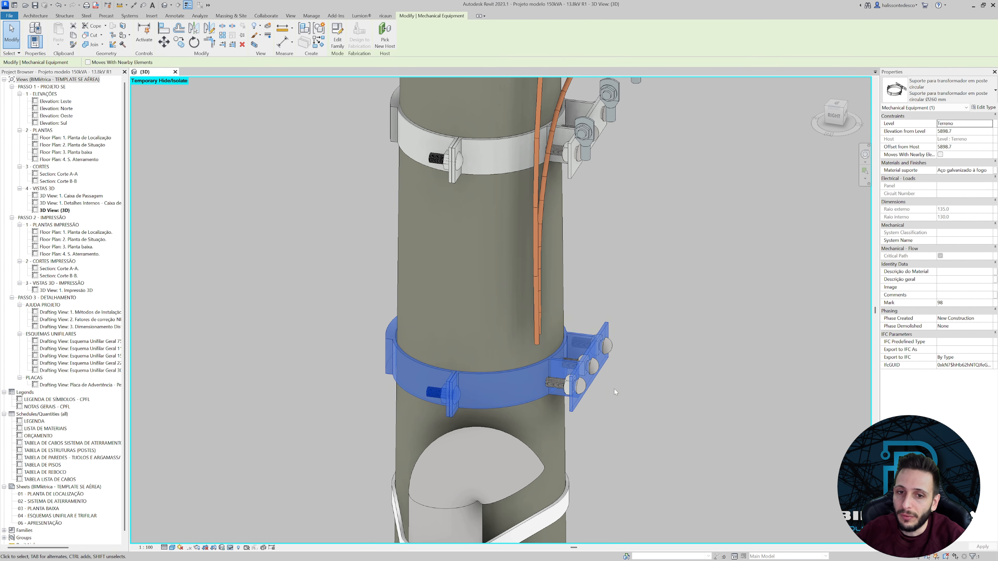
scroll(614, 389, down, 1)
middle_drag(660, 376, 650, 324)
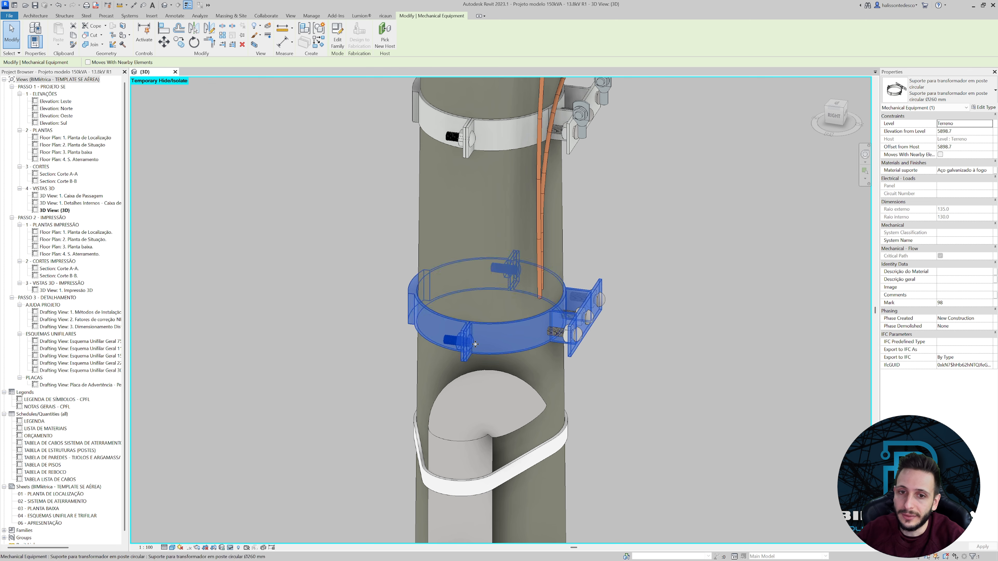
shift+middle_drag(629, 359, 256, 542)
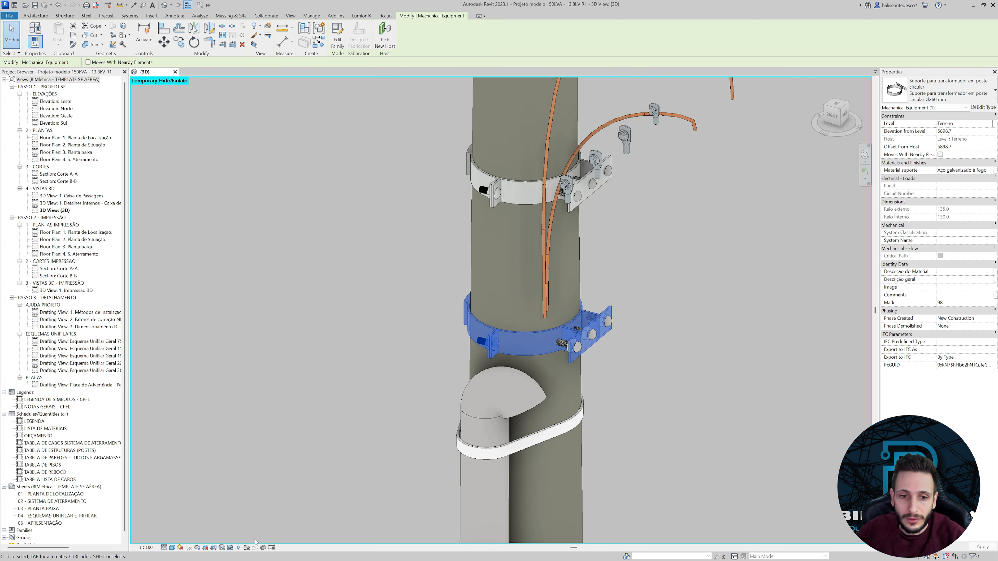
Reset the temporary hide so the transformer and the other hidden elements are shown again.
click(231, 547)
click(255, 539)
scroll(311, 427, down, 1)
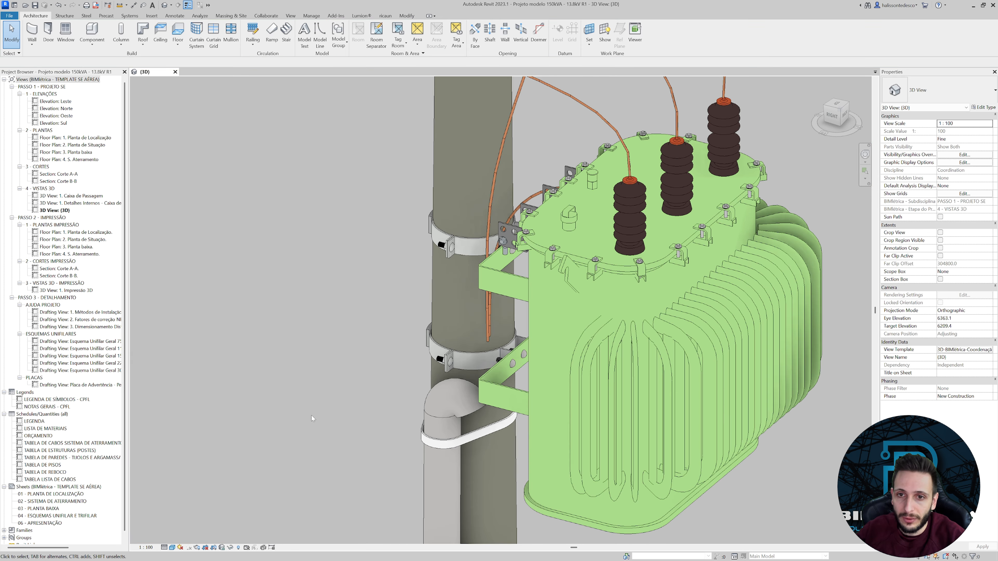
From the front, extend the short cable's lower end down the pole past the lower transformer bracket.
shift+middle_drag(311, 416, 529, 259)
click(529, 259)
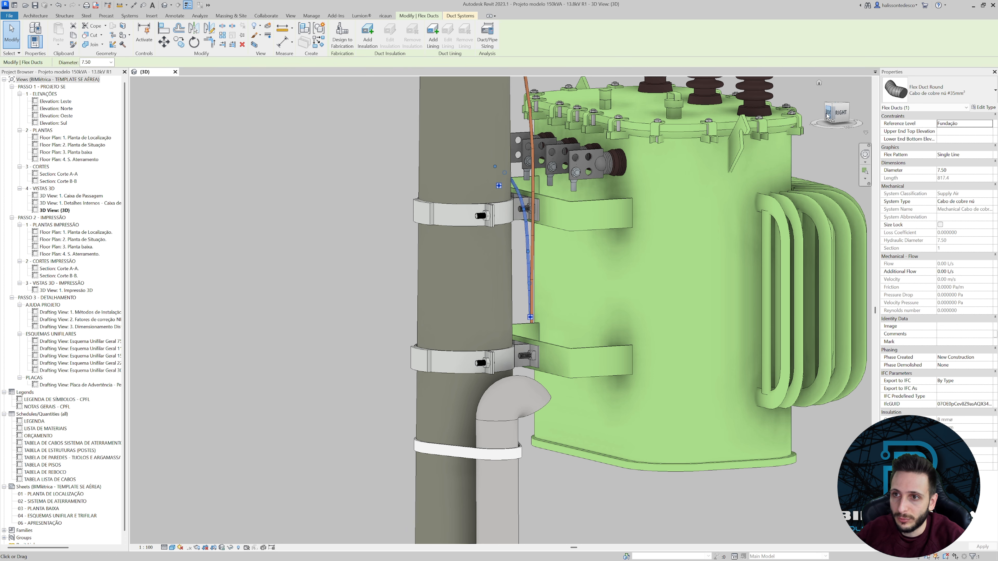
shift+middle_drag(572, 408, 664, 422)
click(830, 117)
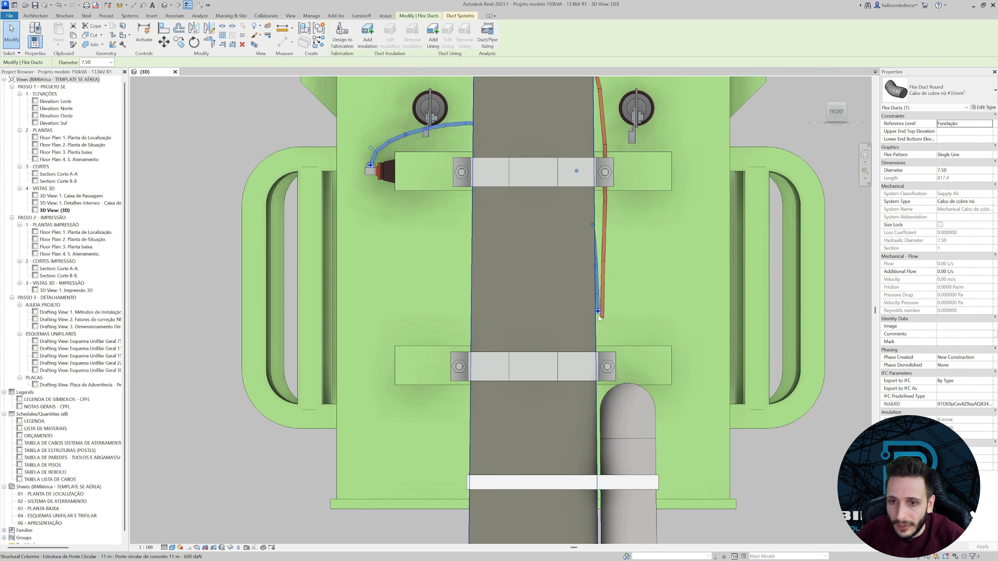
drag(597, 311, 578, 353)
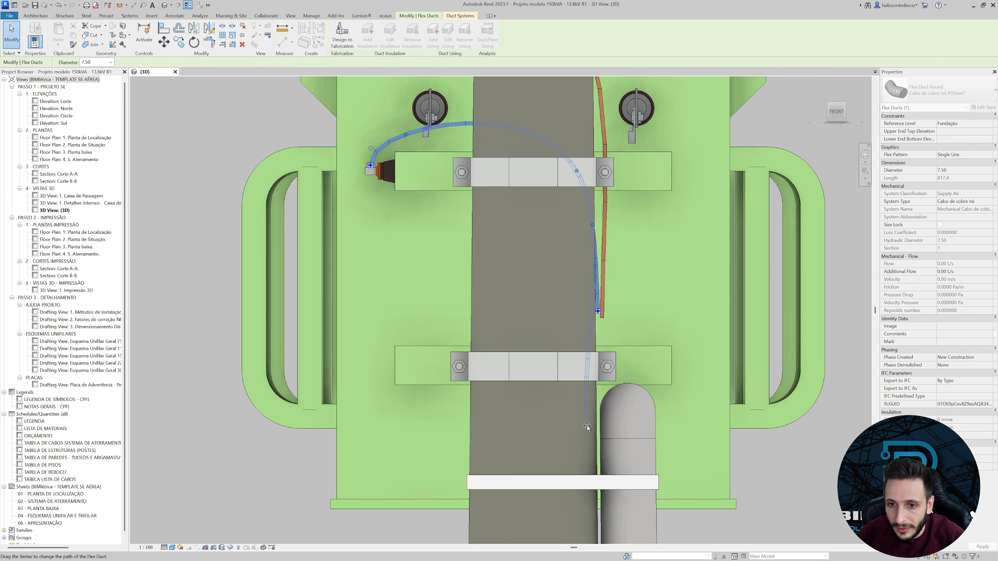
drag(588, 425, 592, 420)
Extend the arrester cable's lower end down the pole past the lower transformer bracket, beside the conduit elbow.
click(603, 317)
drag(602, 318, 593, 432)
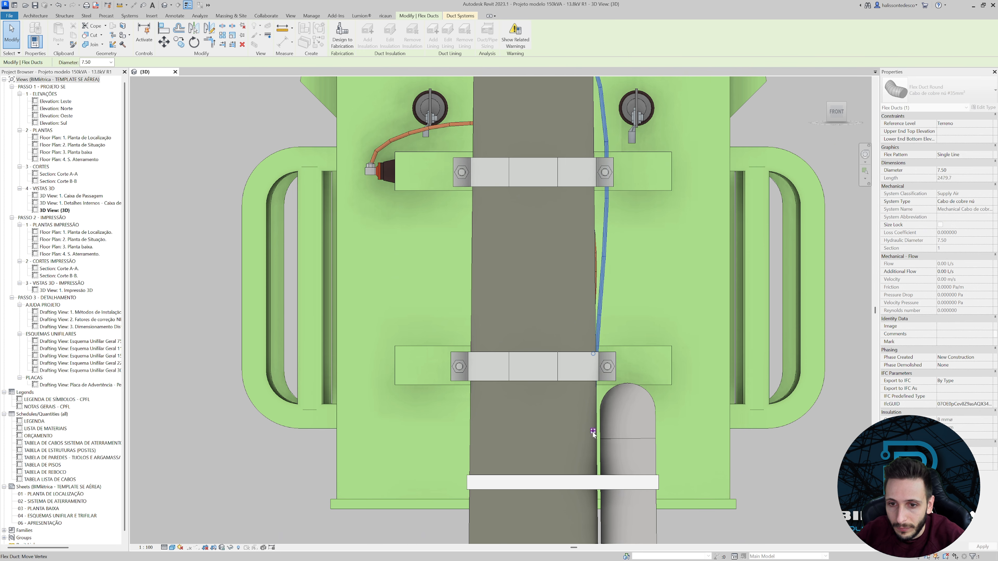
shift+middle_drag(593, 432, 550, 155)
scroll(474, 381, up, 4)
click(468, 372)
scroll(520, 423, down, 5)
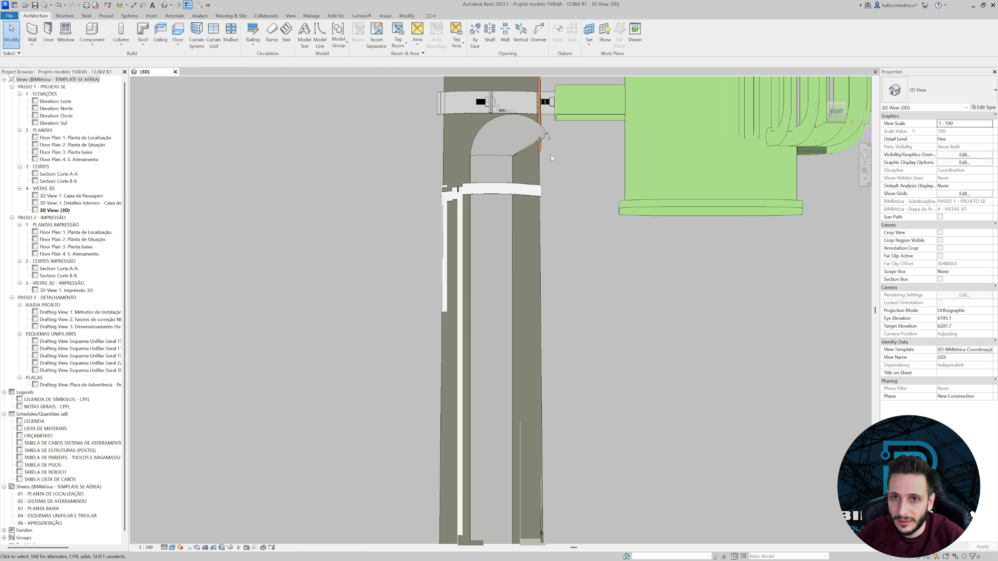
From the right side, stretch the arrester cable's lower end farther down along the pole, below the conduit's white band.
scroll(548, 155, up, 2)
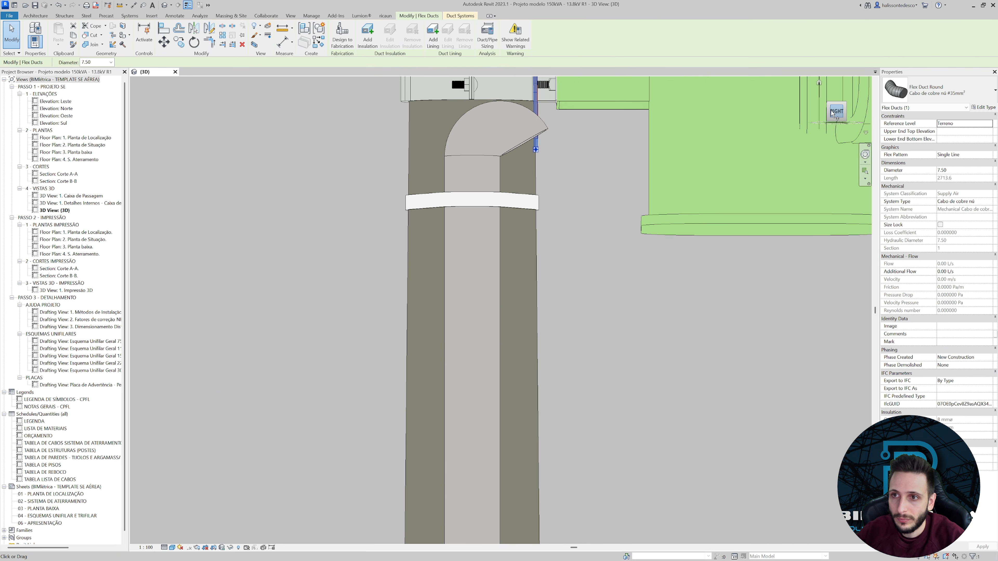
scroll(763, 154, down, 3)
middle_drag(715, 144, 585, 392)
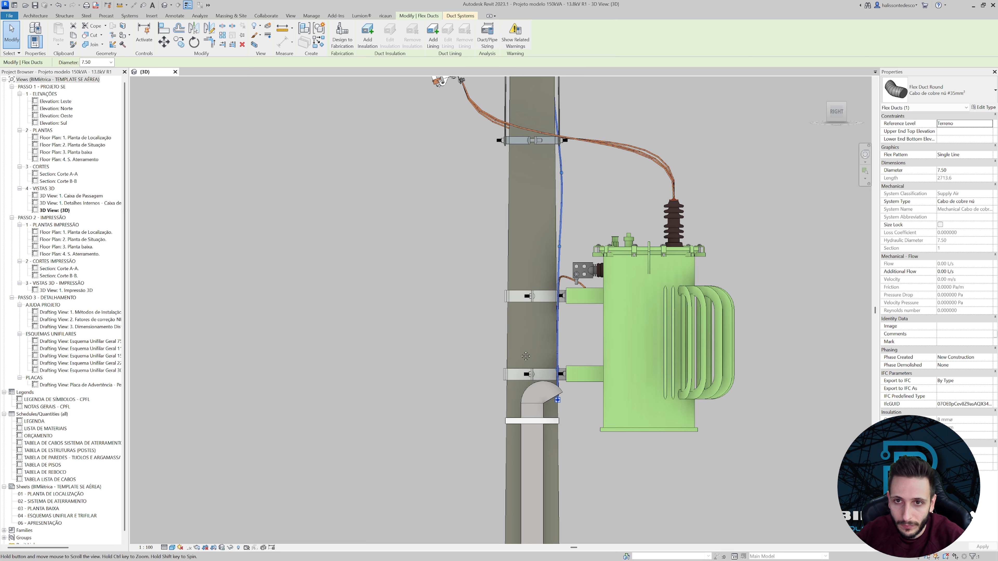
middle_drag(526, 356, 558, 275)
scroll(578, 196, up, 4)
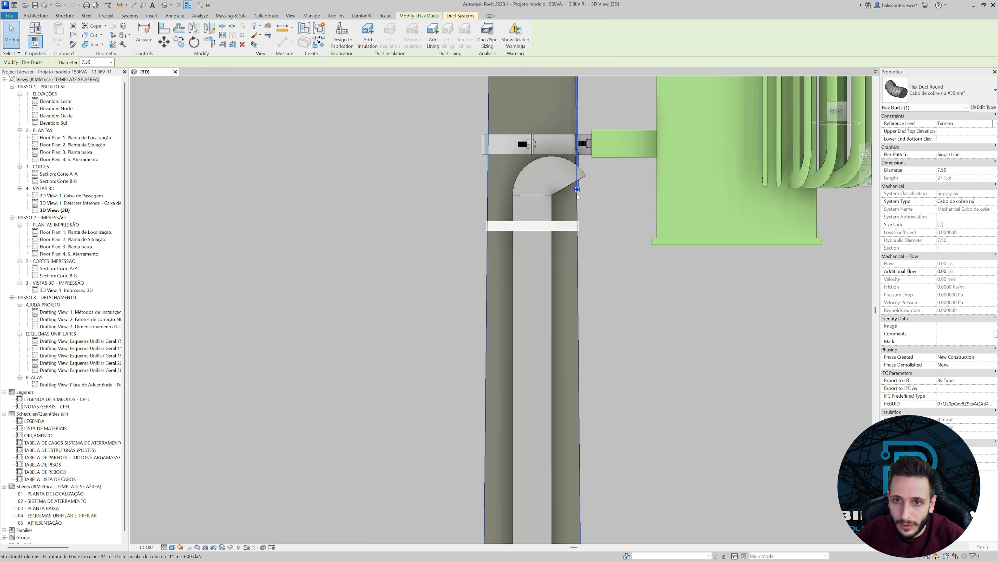
scroll(577, 195, down, 5)
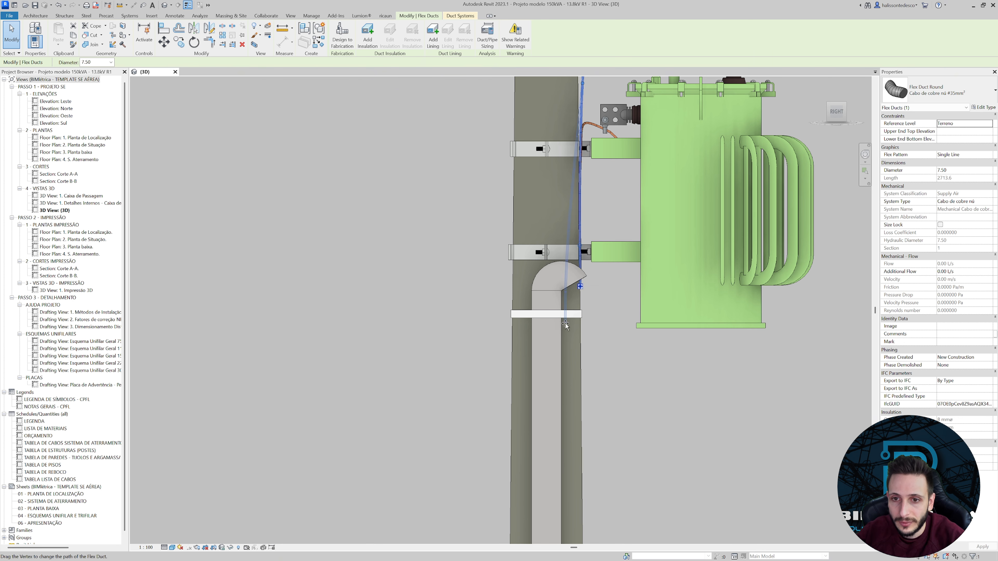
drag(566, 326, 567, 328)
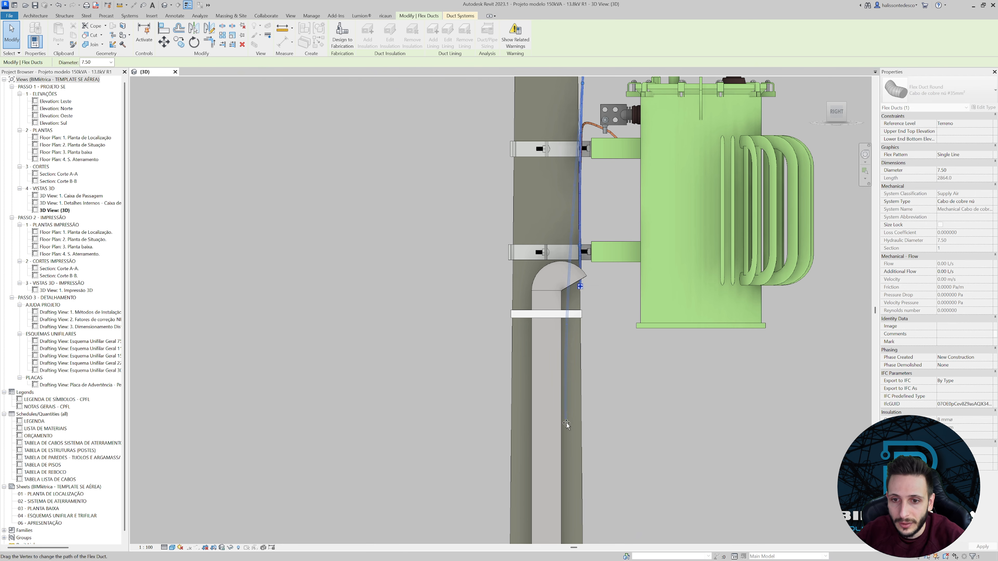
key(Escape)
Raise the short cable's lower end to between the two transformer brackets and adjust its direction there.
shift+middle_drag(568, 441, 605, 210)
click(827, 112)
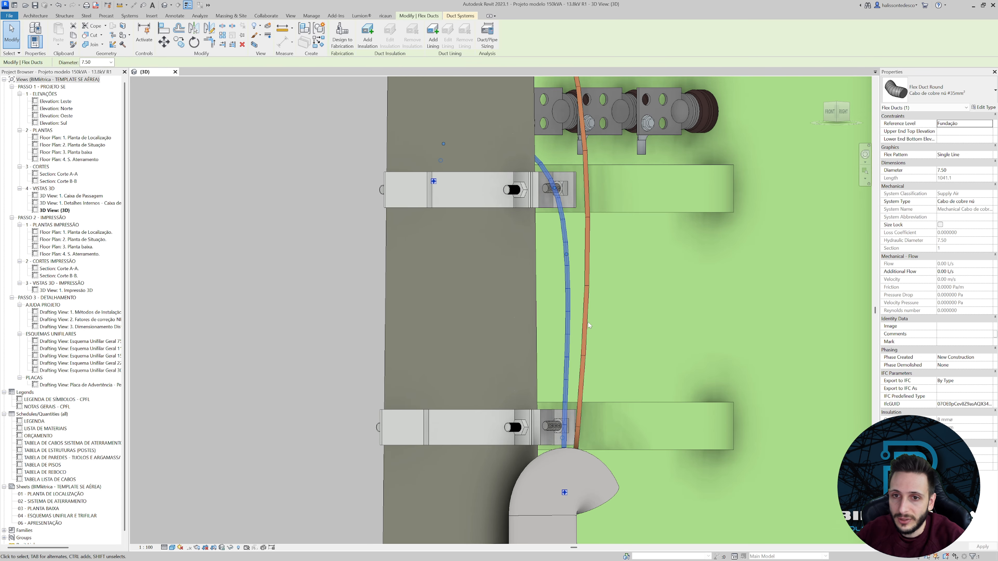
middle_drag(580, 295, 573, 158)
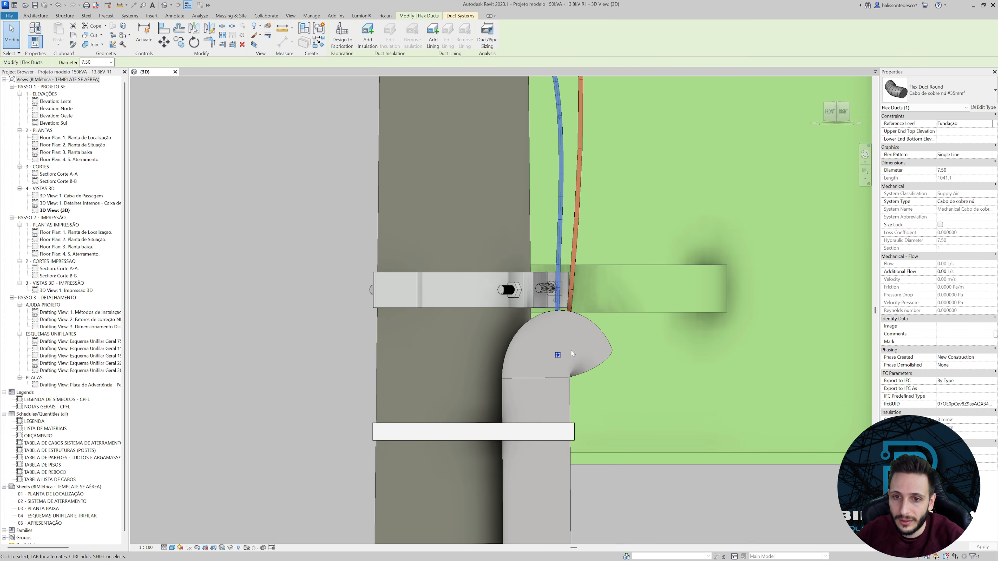
drag(558, 356, 570, 197)
drag(568, 144, 578, 146)
key(Escape)
scroll(330, 214, down, 5)
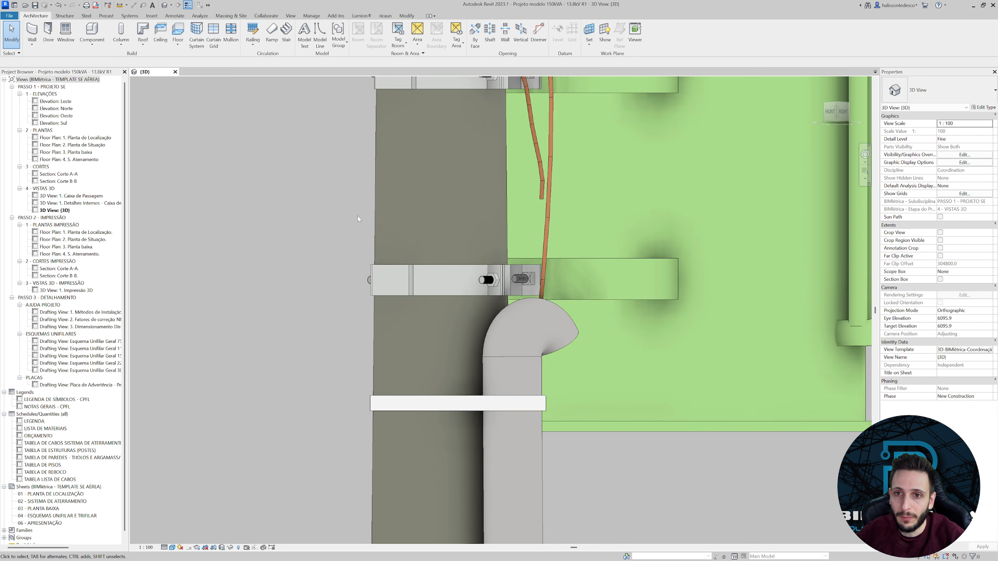
In the front view, temporarily hide the concrete pole to expose both cables in front of the transformer.
scroll(392, 217, up, 3)
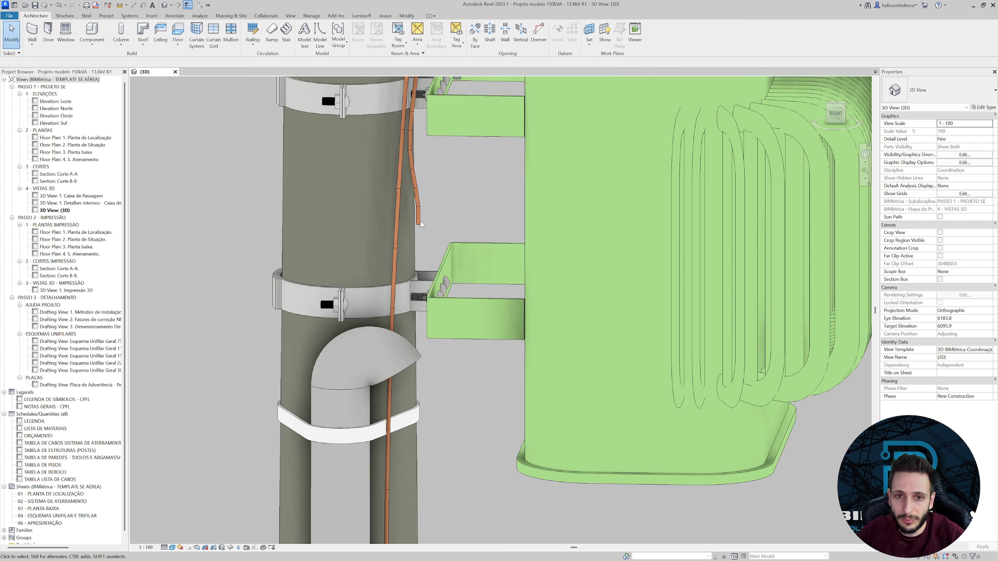
shift+middle_drag(392, 217, 762, 250)
click(848, 111)
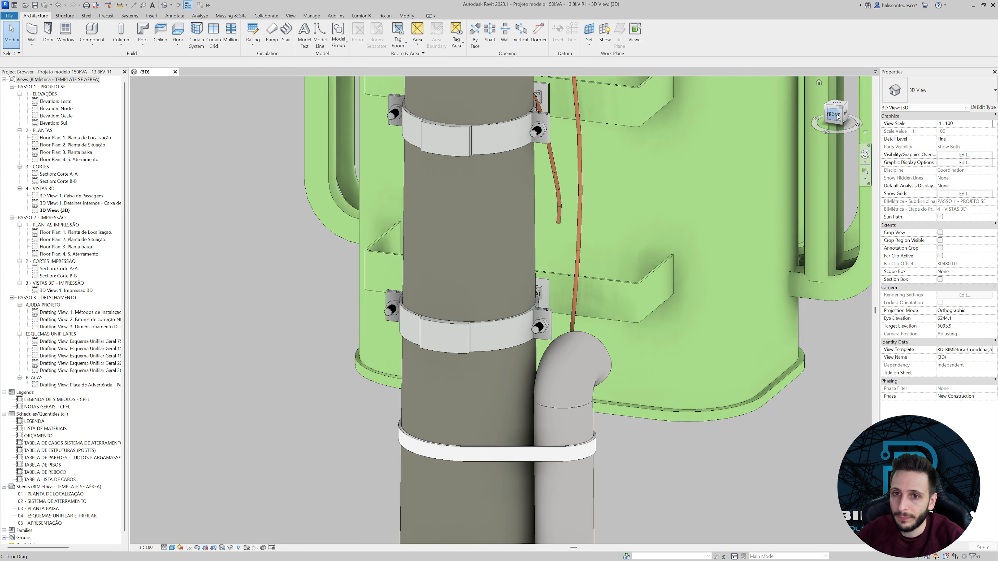
scroll(502, 400, up, 3)
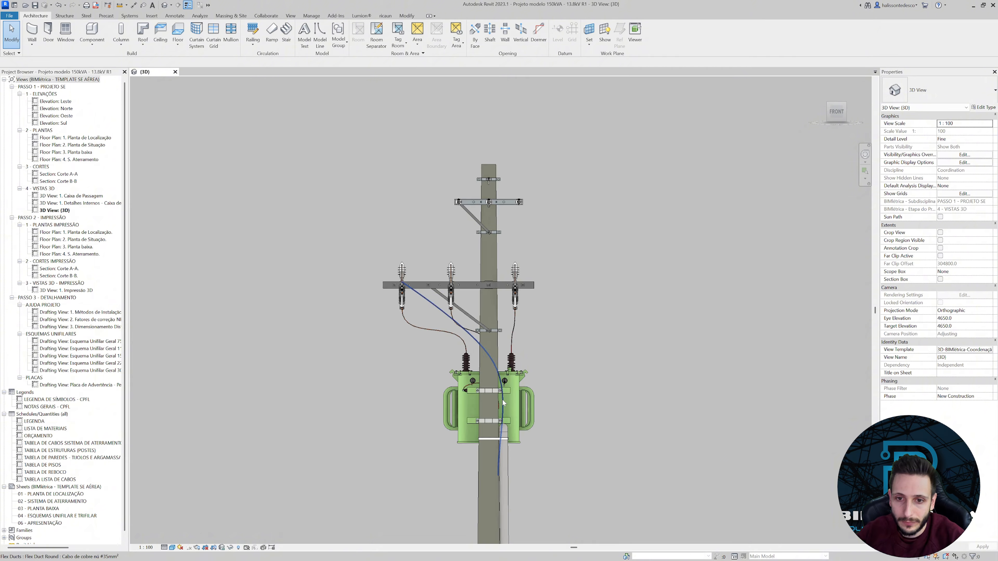
scroll(470, 460, up, 2)
middle_drag(471, 460, 469, 321)
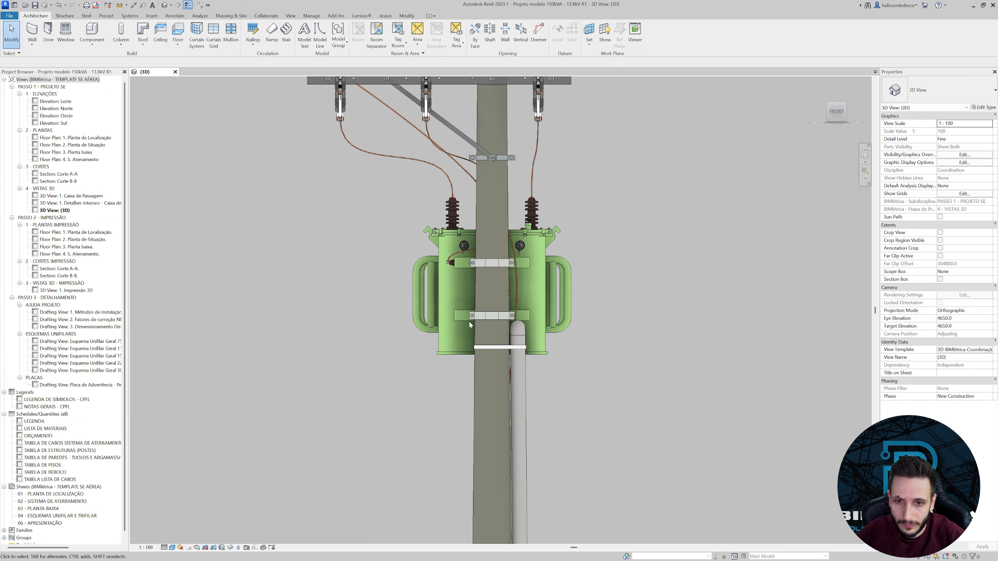
click(475, 212)
key(h)
key(h)
Move the short cable's lower end down and close to the arrester cable, and fine-tune its vertex and end direction for a smooth curve.
scroll(507, 298, up, 4)
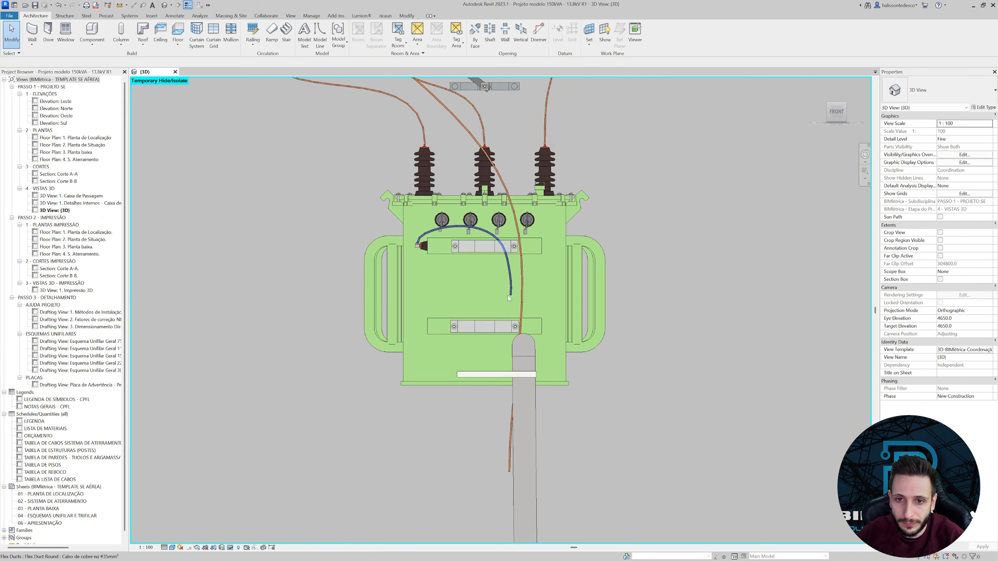
click(512, 301)
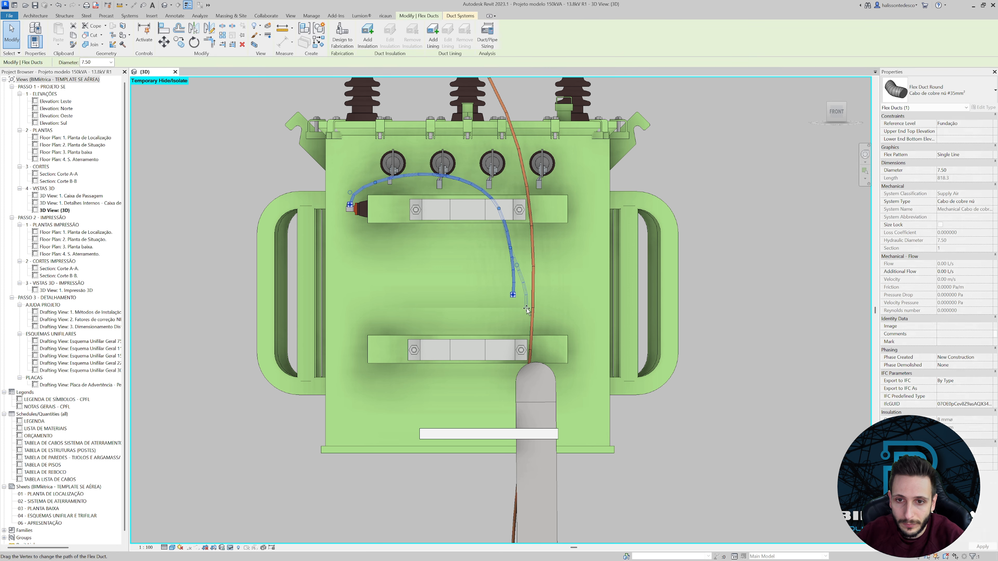
drag(513, 295, 528, 311)
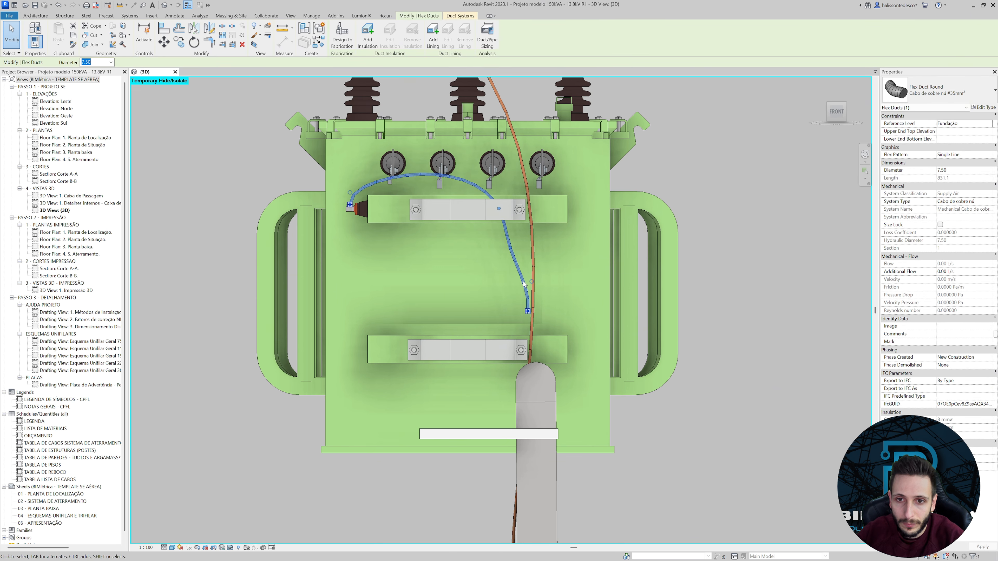
drag(511, 247, 511, 247)
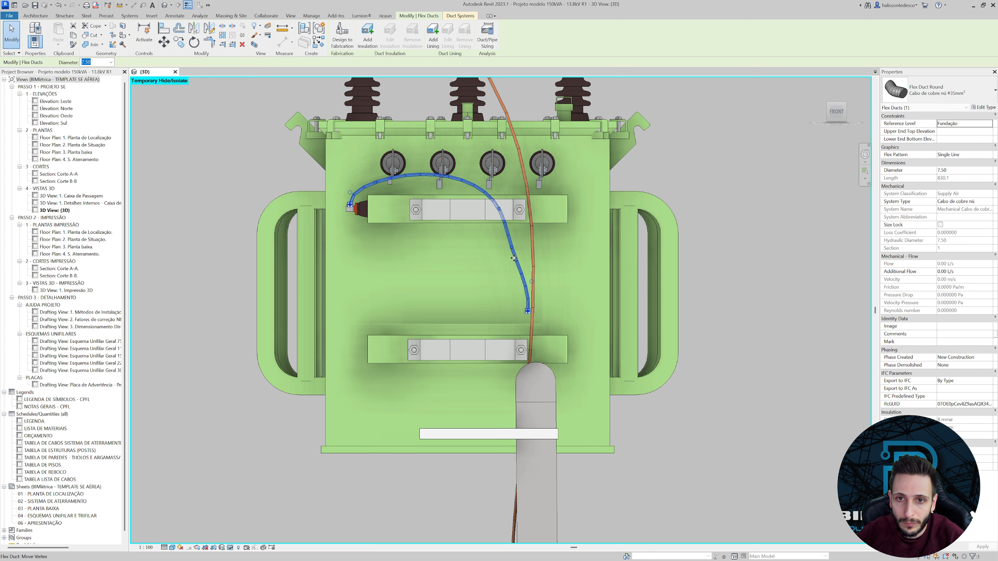
drag(531, 281, 532, 280)
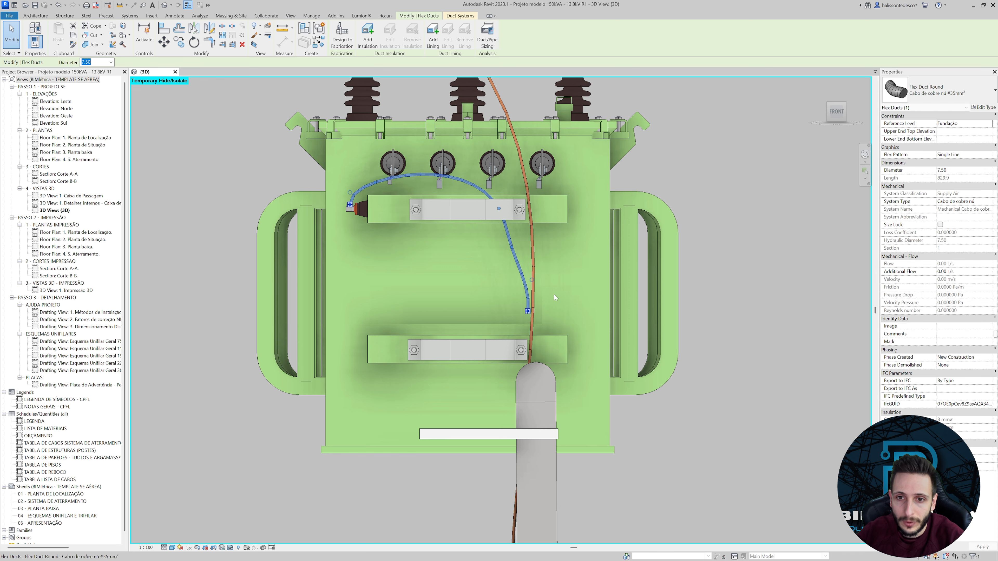
click(744, 290)
scroll(743, 290, down, 2)
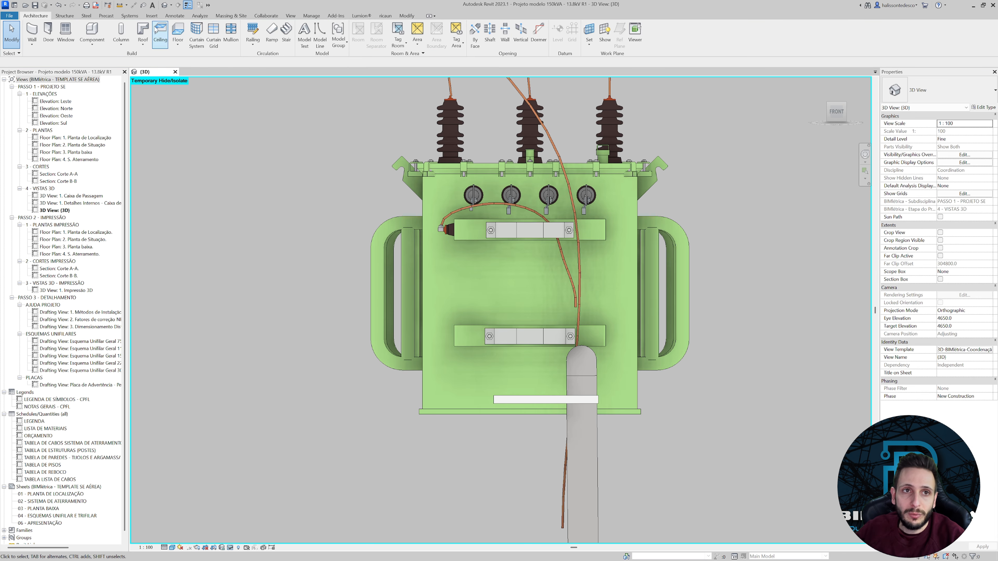
Load the family "Conector paralelo de bronze simples com parafuso" from the Conectores folder of Terminais e conectores - 8.1.
click(151, 16)
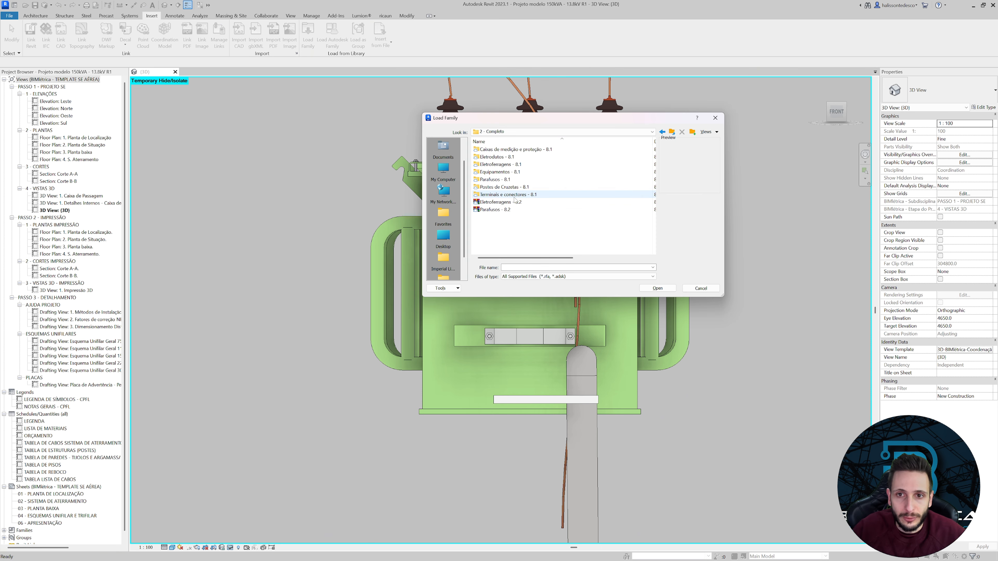
double_click(507, 195)
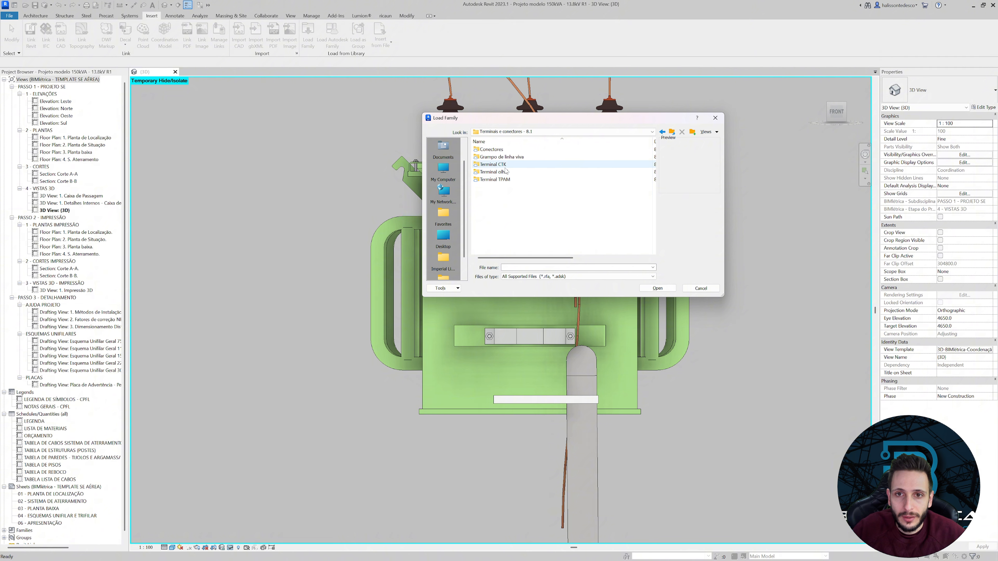
double_click(492, 151)
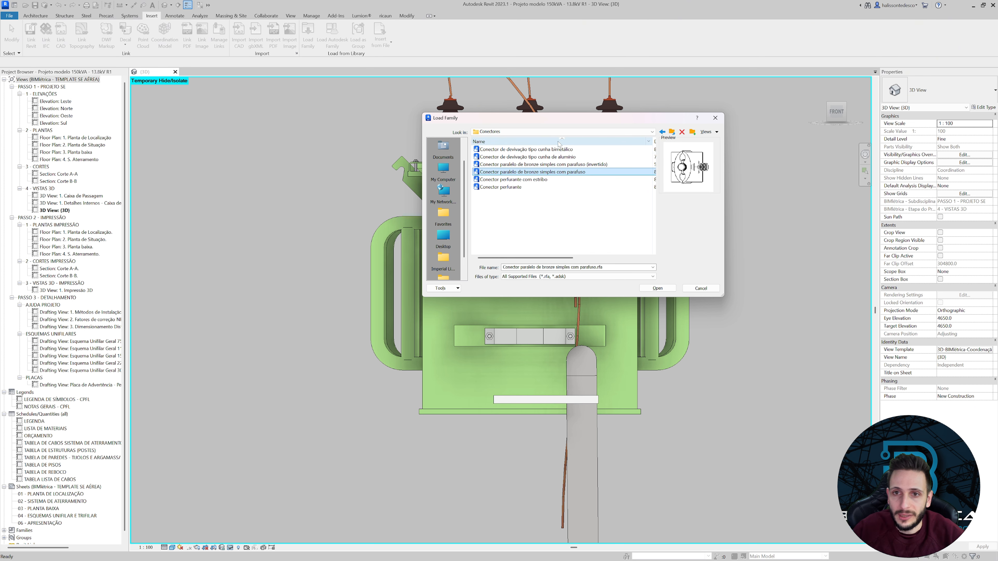
drag(566, 259, 591, 260)
click(657, 289)
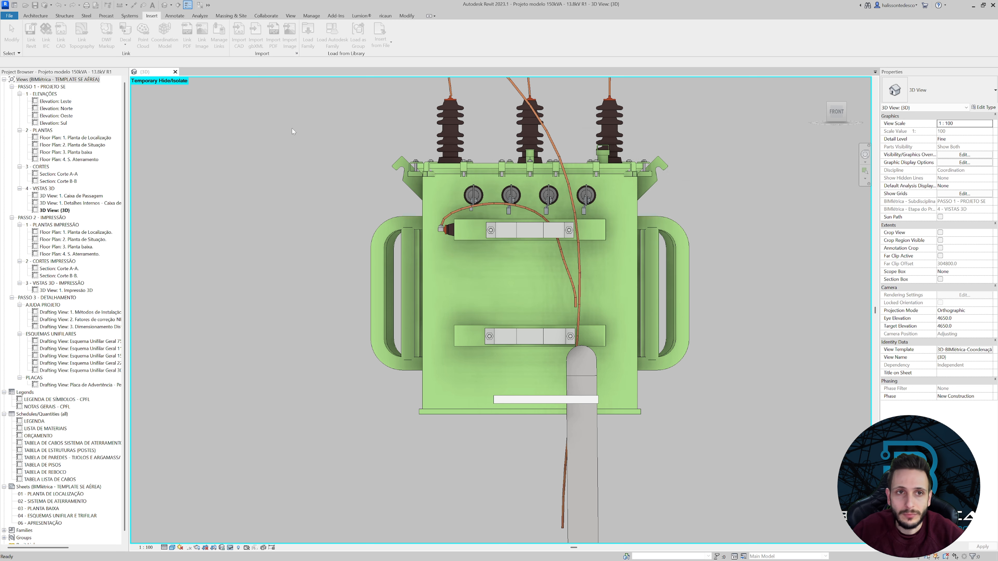
In the floor plan "3. Planta baixa", place one bronze parallel connector beside the pole, near the conduit bend.
double_click(78, 152)
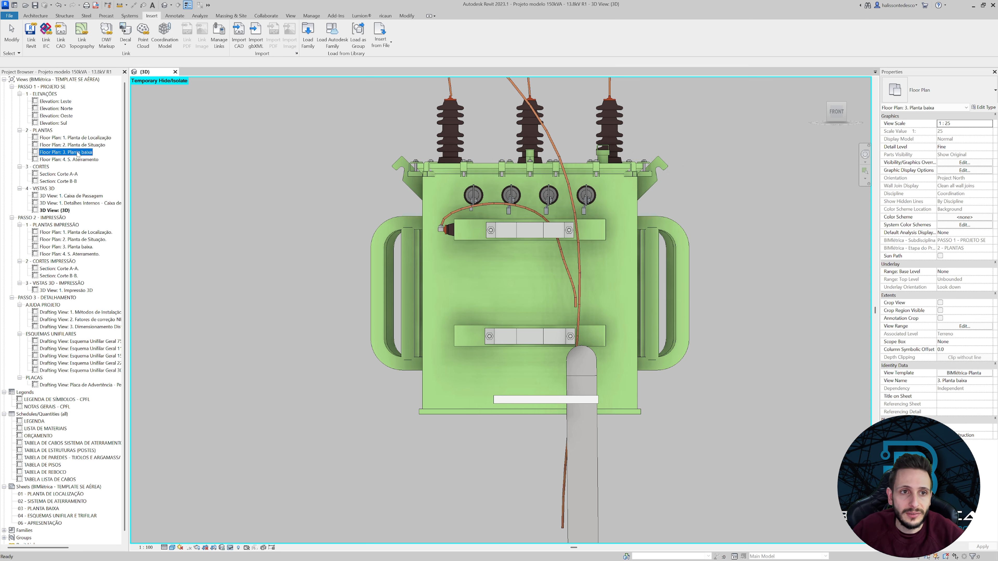
click(41, 17)
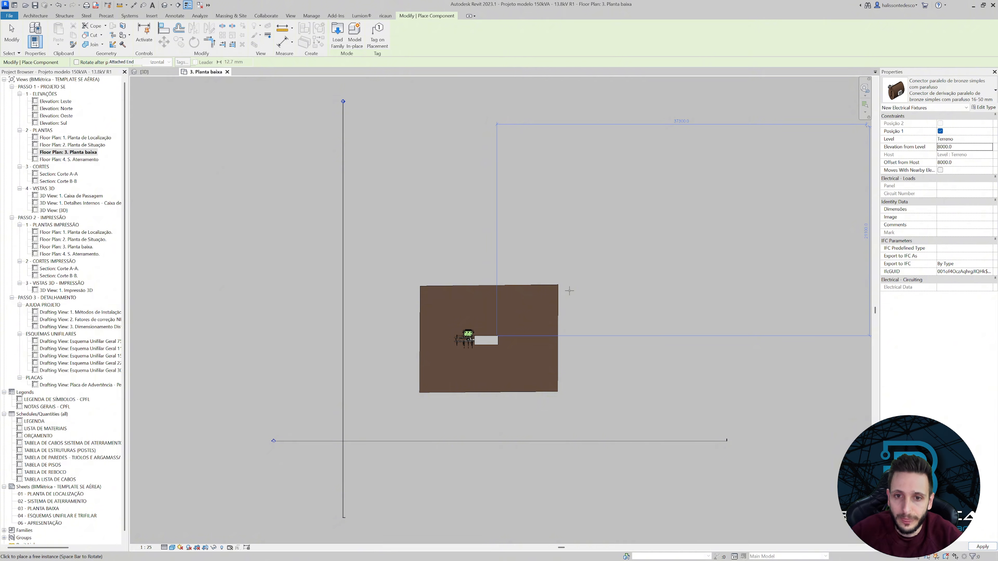
scroll(472, 350, up, 5)
scroll(479, 303, up, 6)
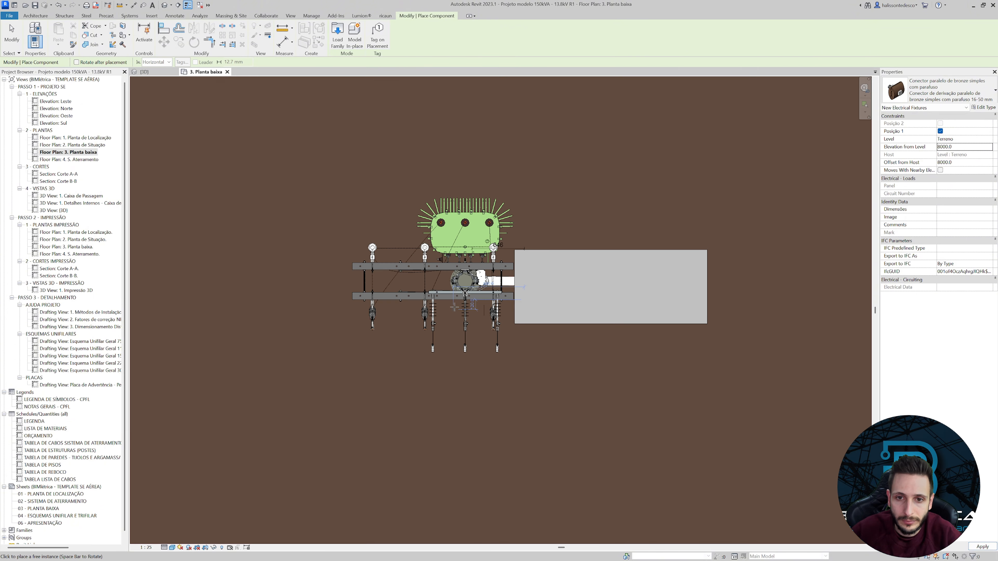
scroll(508, 252, up, 2)
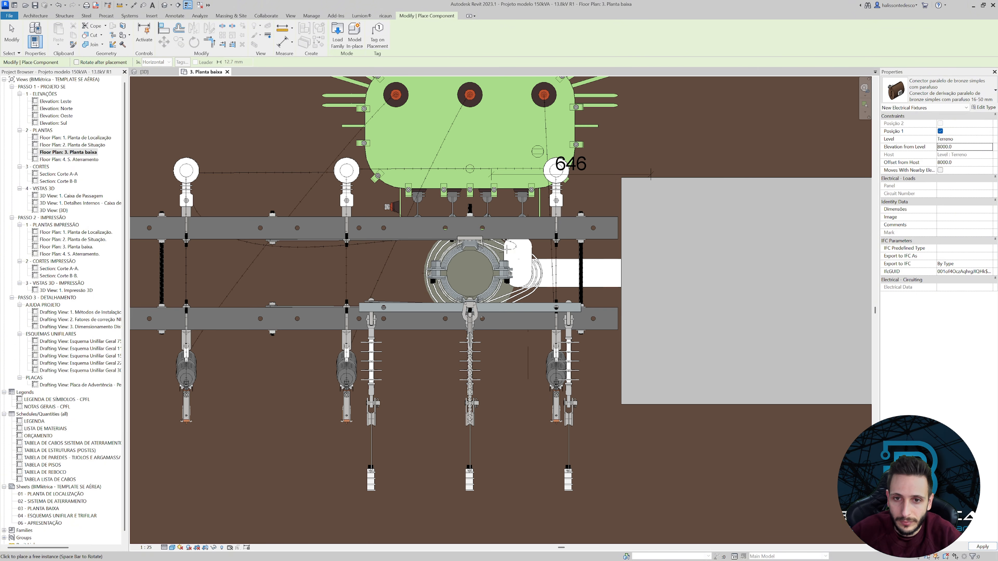
scroll(499, 242, up, 2)
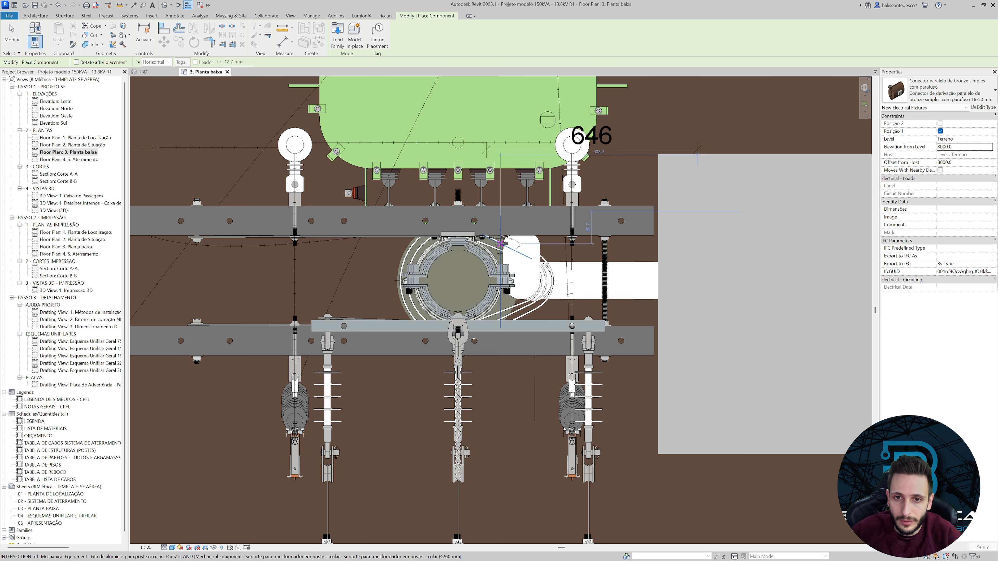
key(Escape)
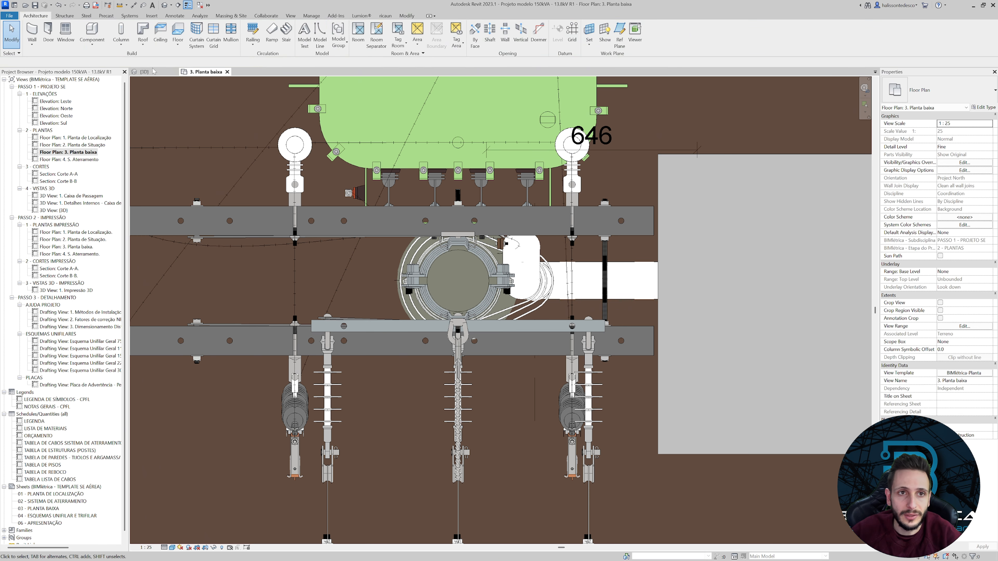
Back in the 3D view, set the placed connector's elevation from level to 7000.
click(153, 71)
mouse_move(449, 313)
shift+middle_down()
mouse_move(440, 313)
mouse_move(456, 303)
shift+middle_up()
scroll(523, 285, down, 2)
middle_drag(488, 169, 483, 262)
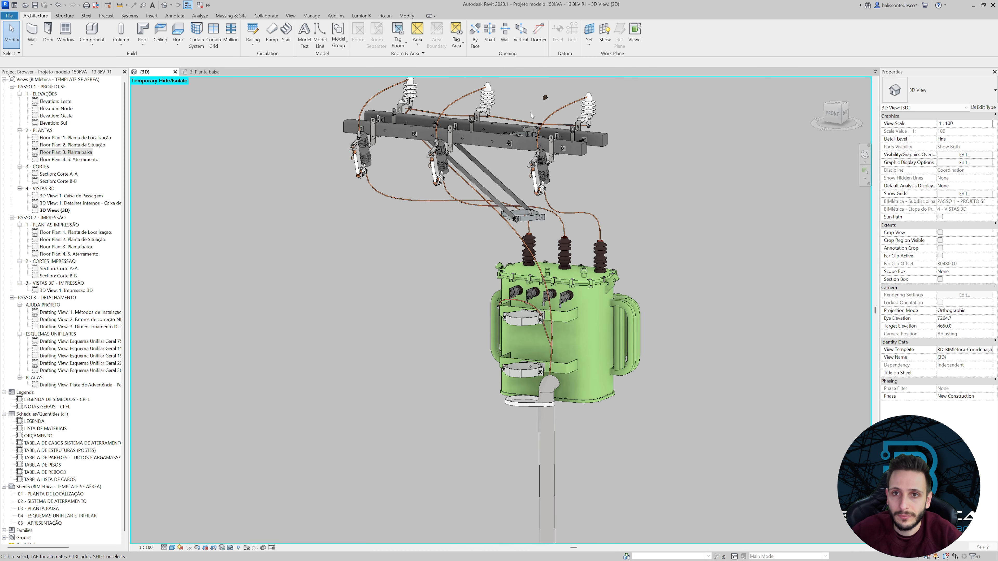
click(546, 99)
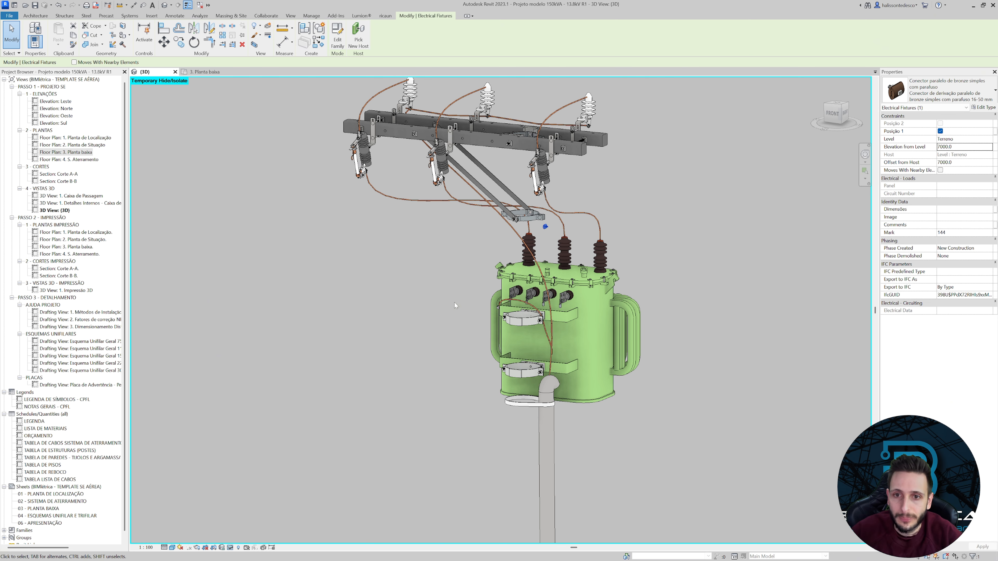
In the front view, lower the connector to where the two cables meet, at about 6031 elevation, and switch off its Posição 1 option.
scroll(535, 261, up, 3)
click(834, 113)
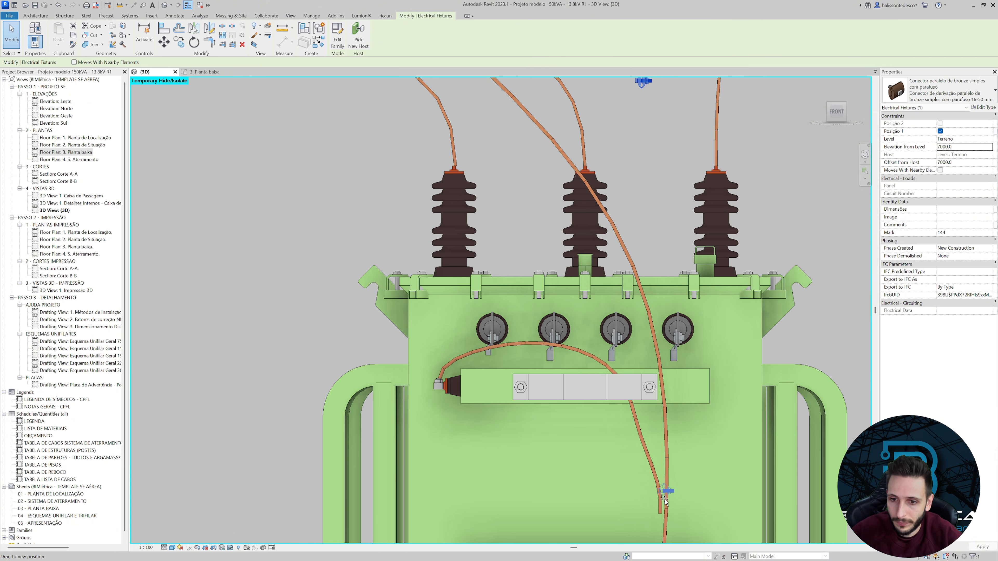
drag(664, 502, 661, 513)
middle_drag(629, 515, 598, 389)
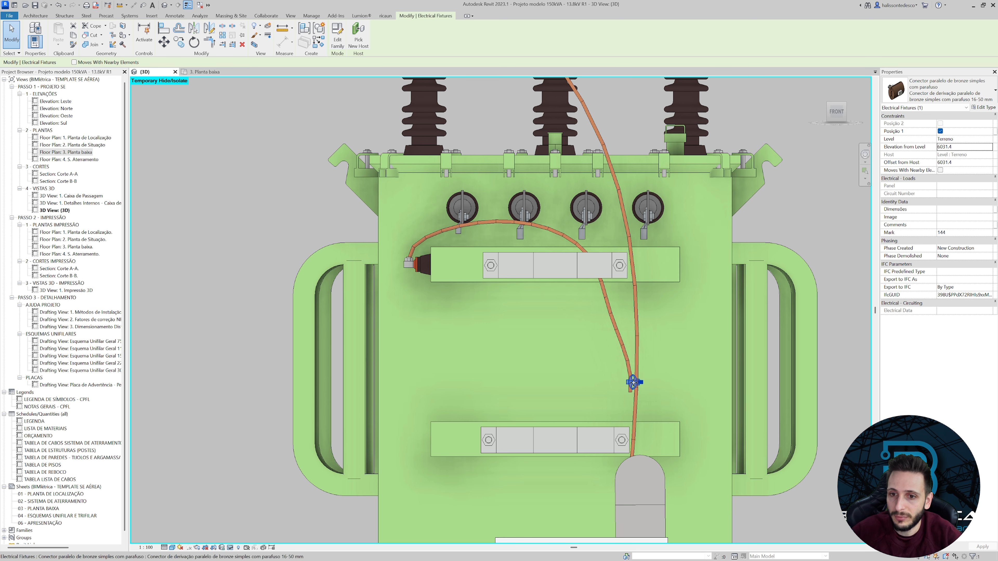
click(940, 131)
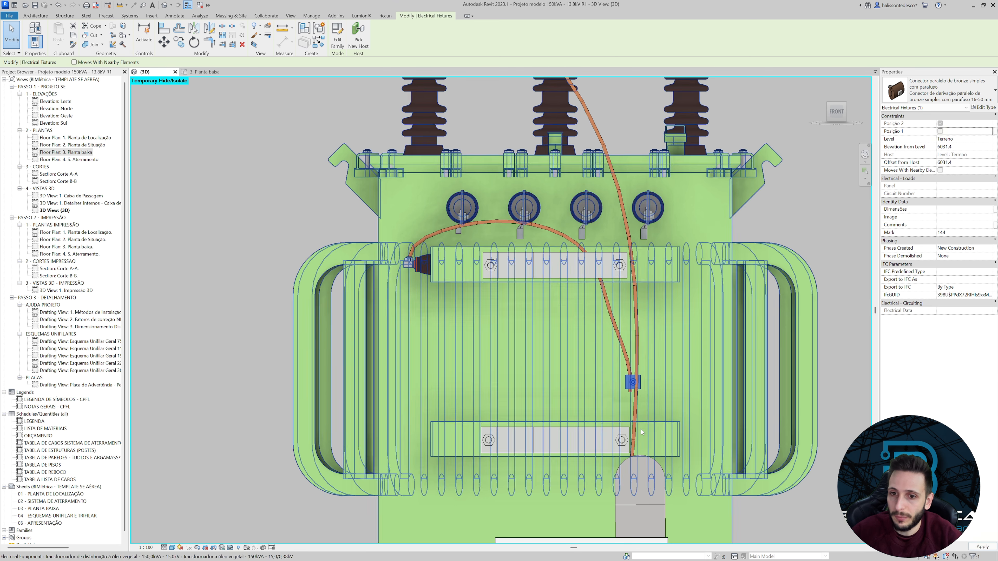
In the right view, nudge the connector away from the transformer until it is centred on the arrester cable.
scroll(635, 398, down, 2)
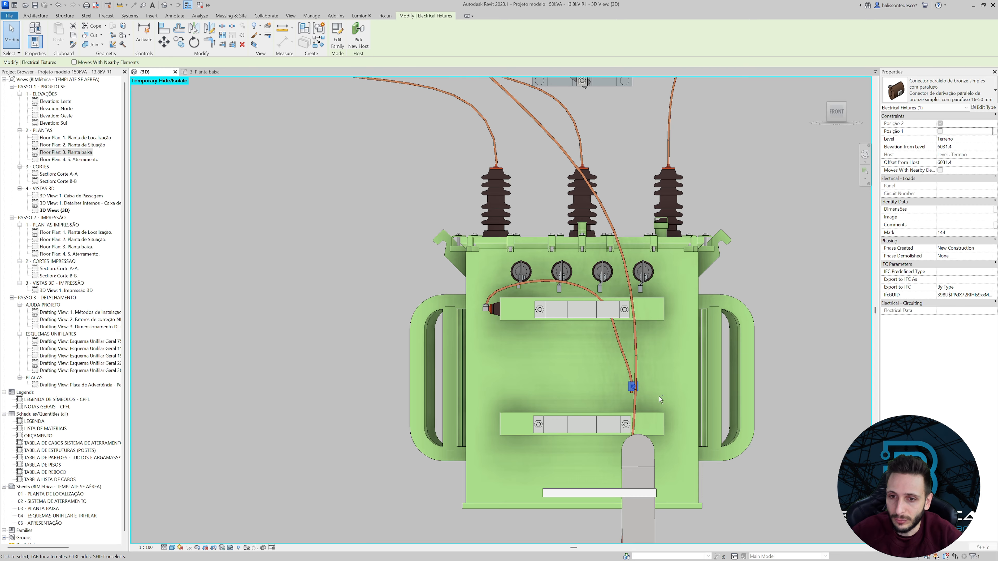
shift+middle_drag(659, 396, 464, 448)
scroll(643, 379, up, 3)
scroll(632, 400, up, 3)
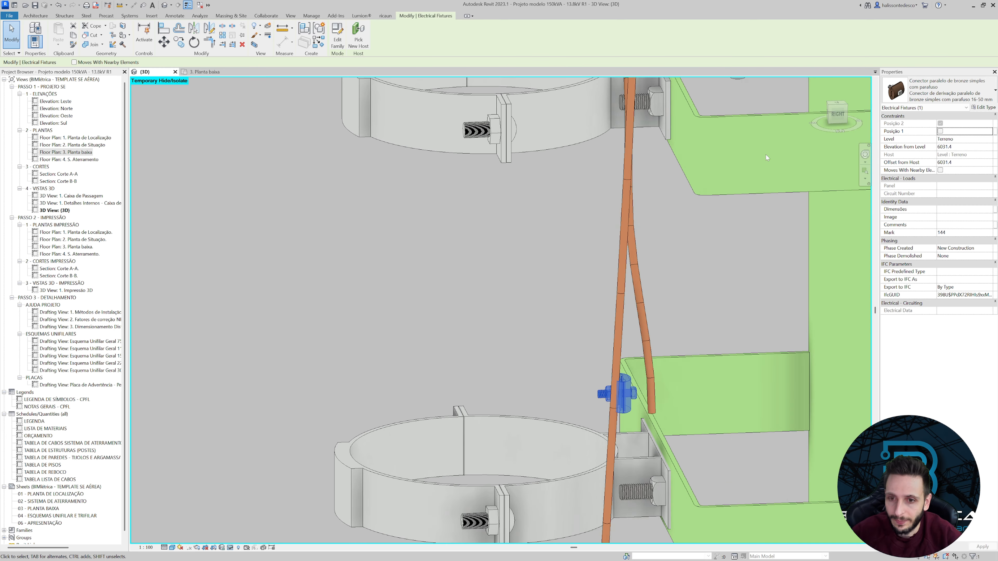
click(840, 116)
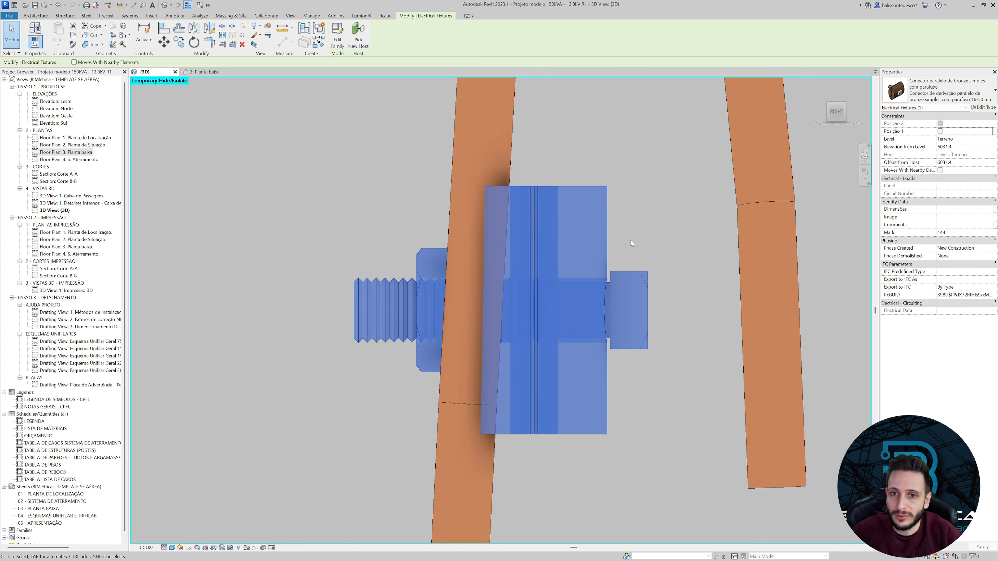
scroll(613, 260, down, 2)
key(Escape)
drag(592, 279, 587, 275)
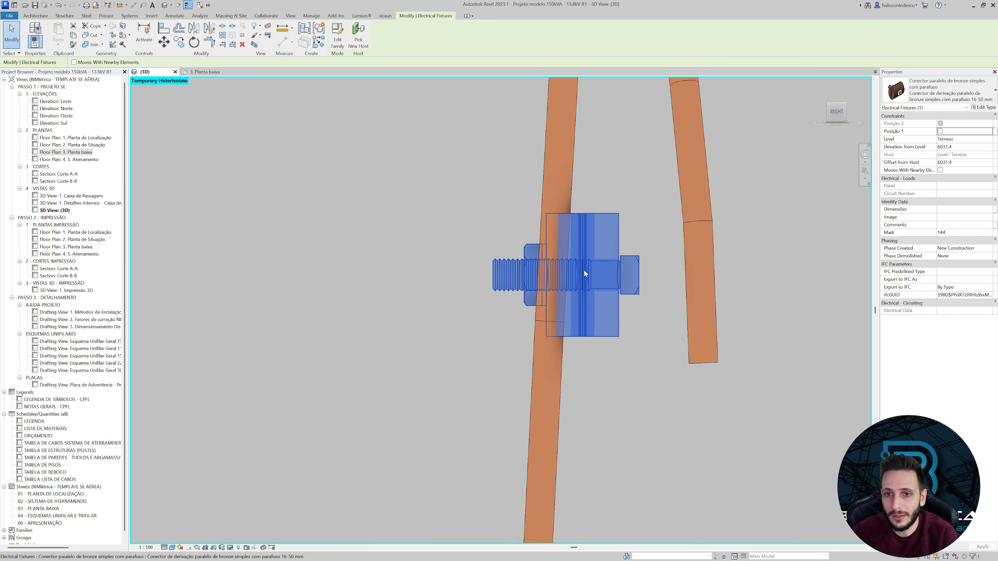
key(Left)
key(Left)
key(Left)
key(Left)
key(Left)
key(Left)
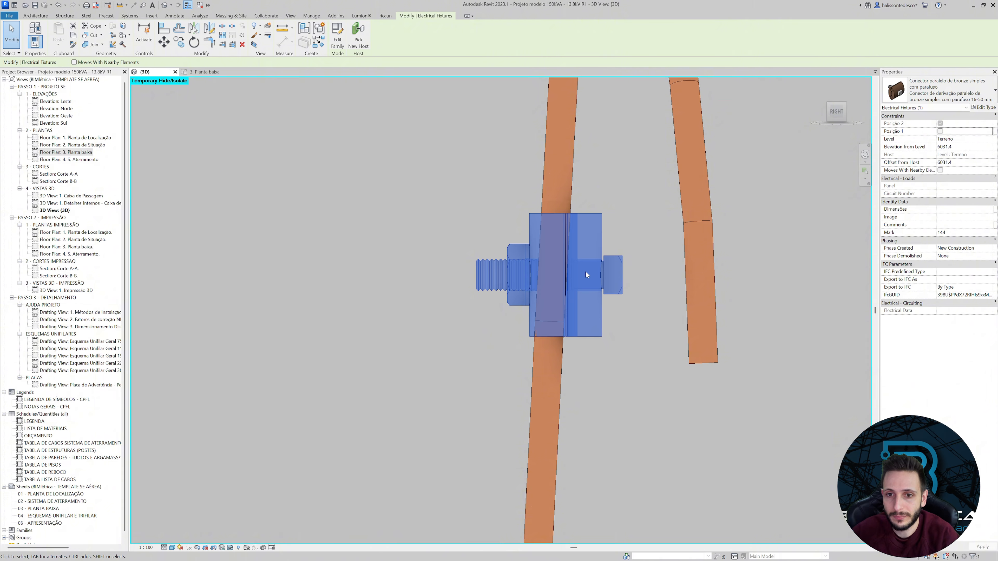
key(Left)
key(Left)
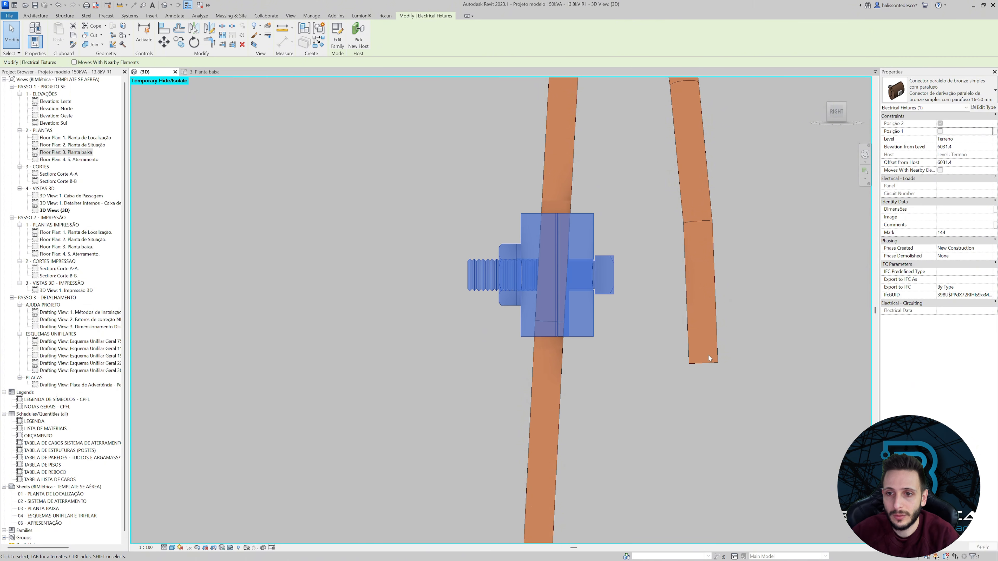
Move the short cable's lower end through the connector beside the arrester cable, fine-tuning its position in the groove.
click(707, 360)
drag(703, 363, 548, 357)
scroll(566, 359, down, 4)
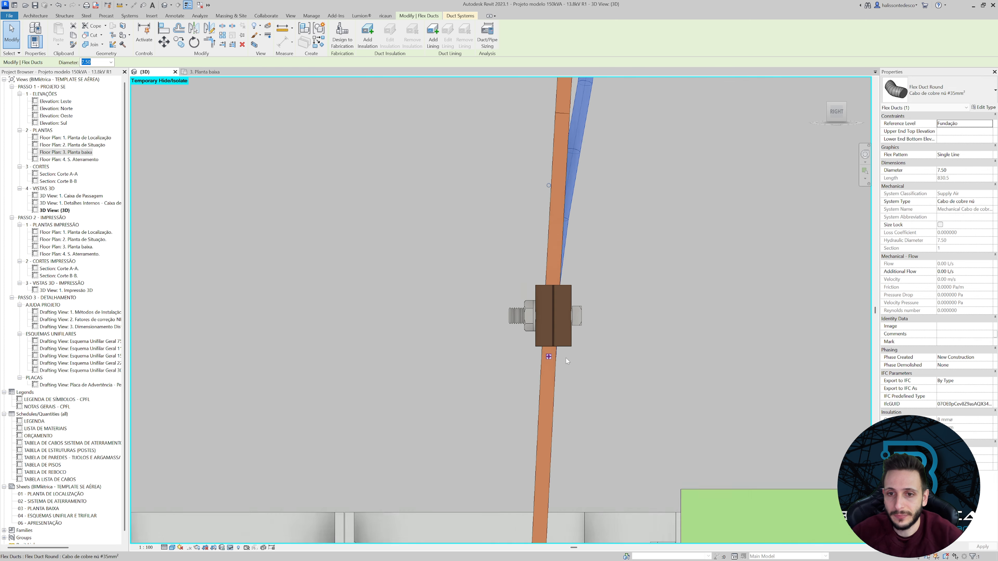
shift+middle_drag(602, 360, 709, 372)
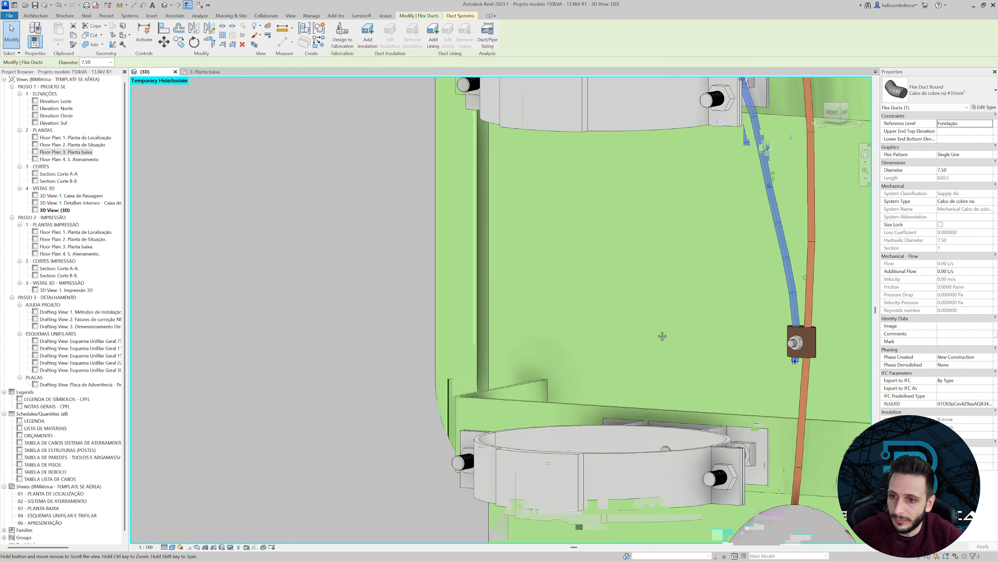
scroll(710, 372, up, 5)
drag(707, 358, 702, 355)
shift+middle_drag(704, 357, 749, 383)
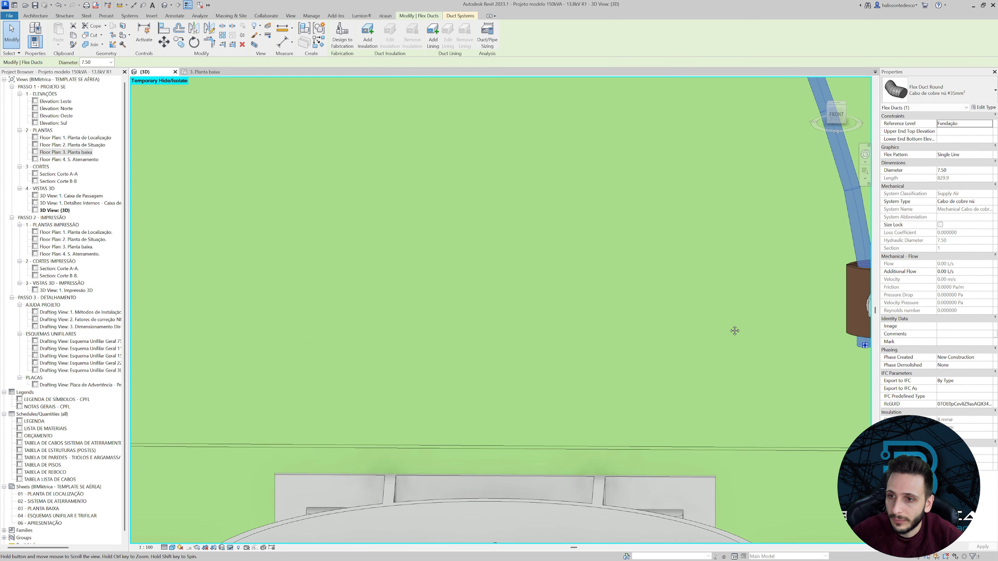
middle_drag(735, 330, 512, 169)
scroll(569, 195, down, 2)
click(836, 115)
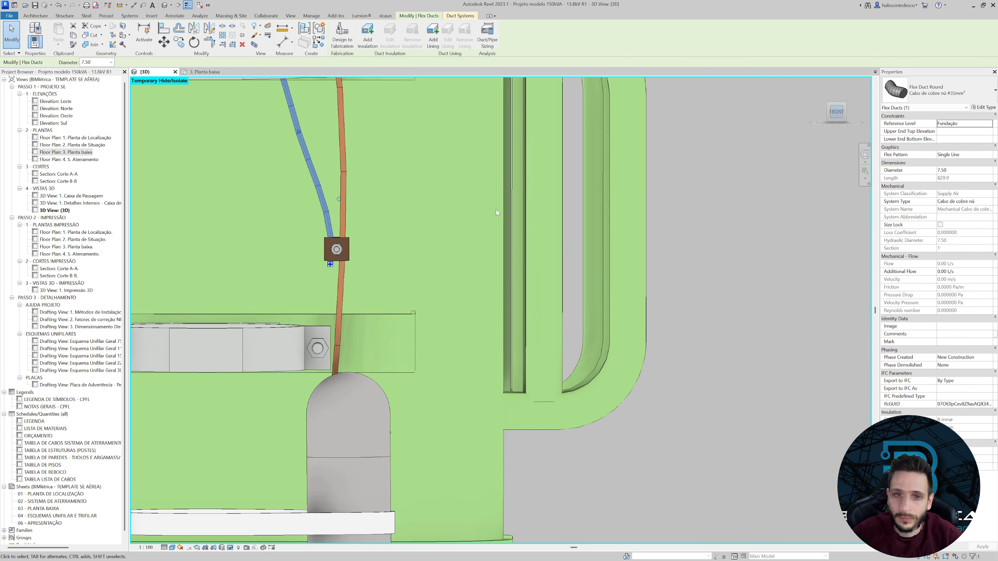
Examine the connector joint and the run of both cables from the front and from the side.
scroll(511, 282, down, 4)
scroll(409, 236, up, 8)
scroll(410, 236, down, 7)
key(Escape)
scroll(529, 324, up, 5)
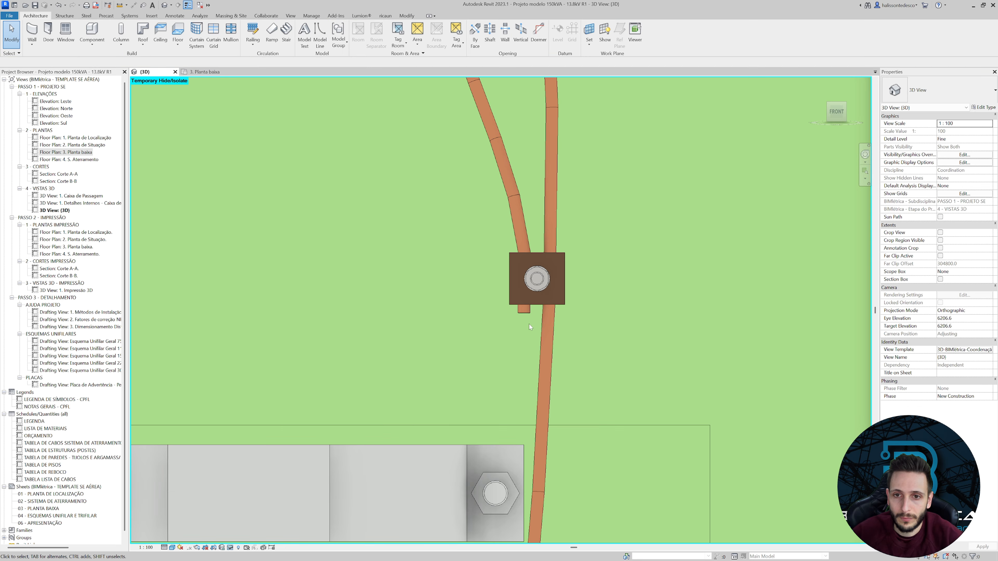
shift+middle_drag(528, 324, 274, 381)
scroll(512, 330, down, 6)
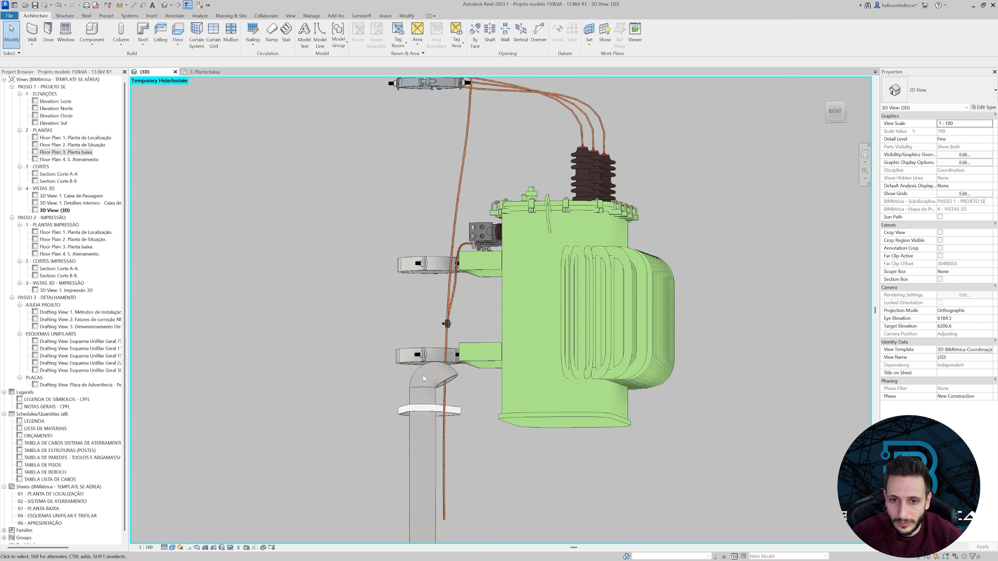
scroll(423, 377, up, 2)
middle_drag(468, 354, 539, 179)
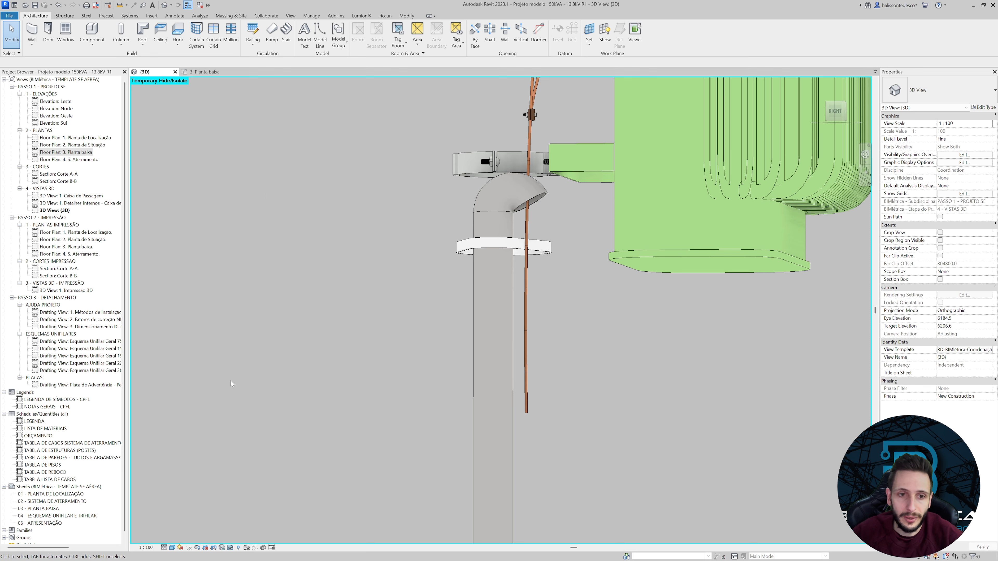
Unhide the concrete pole and, in the right view, extend the arrester cable's lower end down to just above the next conduit strap.
click(263, 539)
scroll(458, 391, down, 2)
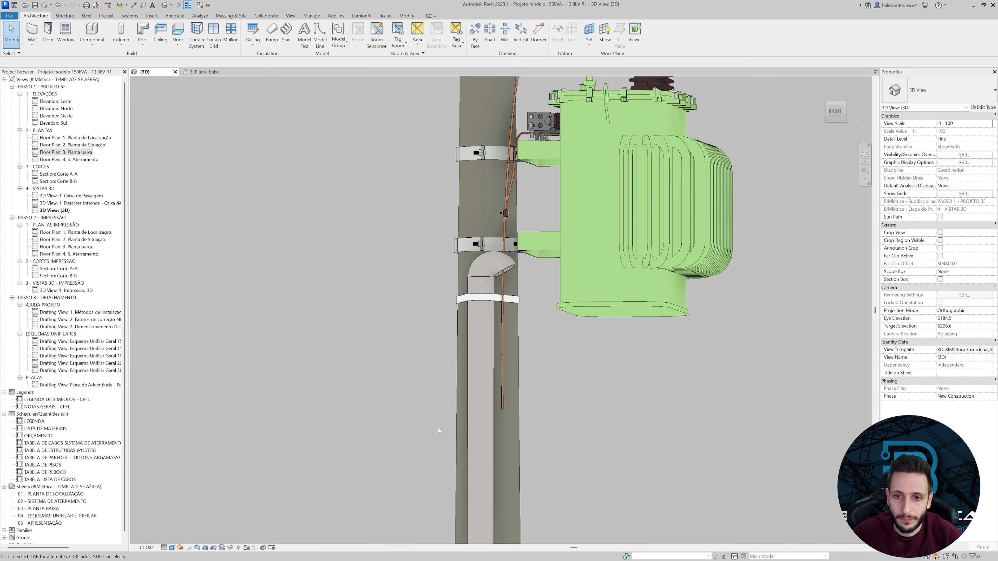
middle_drag(505, 397, 559, 206)
click(836, 113)
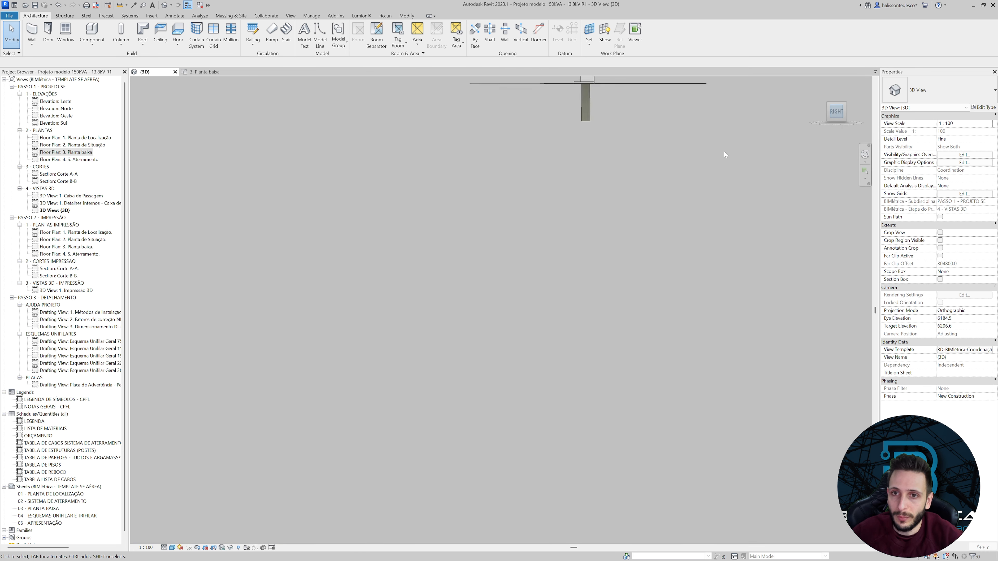
middle_drag(544, 183, 501, 315)
scroll(536, 122, up, 4)
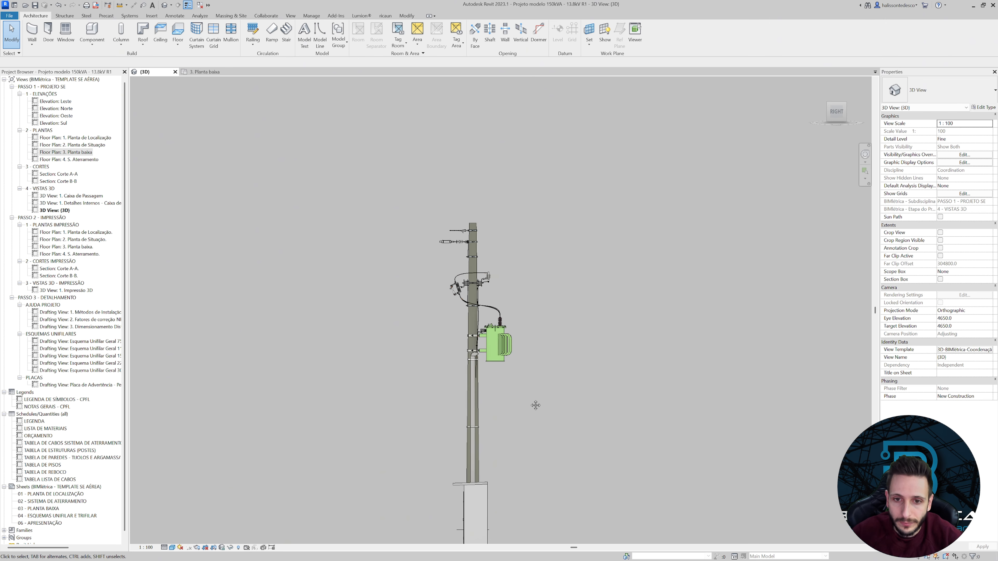
middle_drag(535, 405, 577, 273)
scroll(518, 244, up, 3)
scroll(517, 238, up, 2)
click(516, 247)
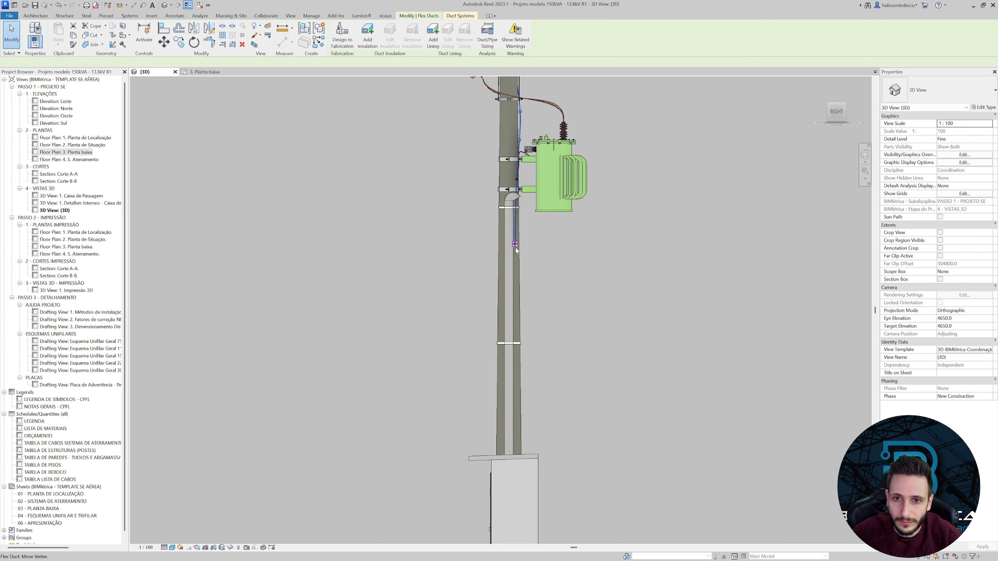
drag(515, 257, 511, 339)
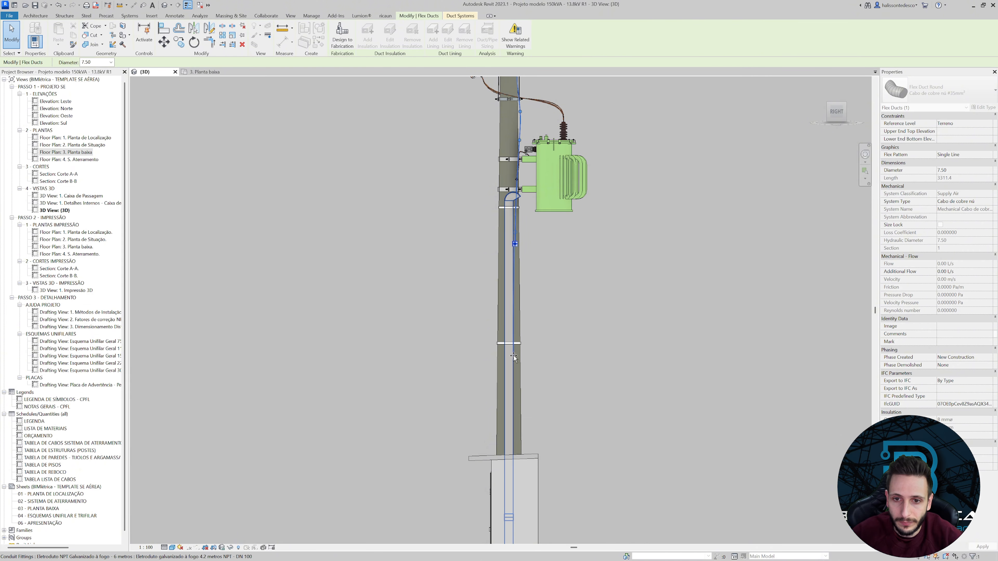
drag(515, 339, 515, 338)
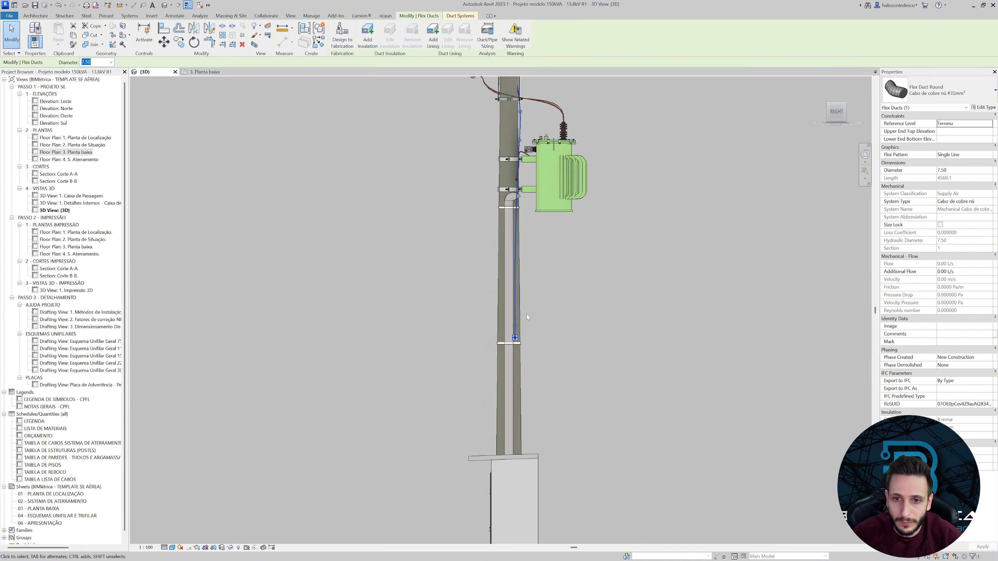
In the back view, temporarily hide the transformer and select the arrester cable running down beside the conduit.
scroll(527, 314, up, 2)
click(568, 275)
mouse_move(573, 265)
shift+middle_down()
mouse_move(580, 332)
mouse_move(597, 354)
mouse_move(558, 266)
mouse_move(551, 364)
mouse_move(630, 362)
mouse_move(527, 296)
mouse_move(595, 346)
mouse_move(567, 338)
mouse_move(648, 366)
mouse_move(528, 319)
mouse_move(525, 307)
mouse_move(452, 311)
shift+middle_up()
scroll(525, 308, up, 3)
click(535, 312)
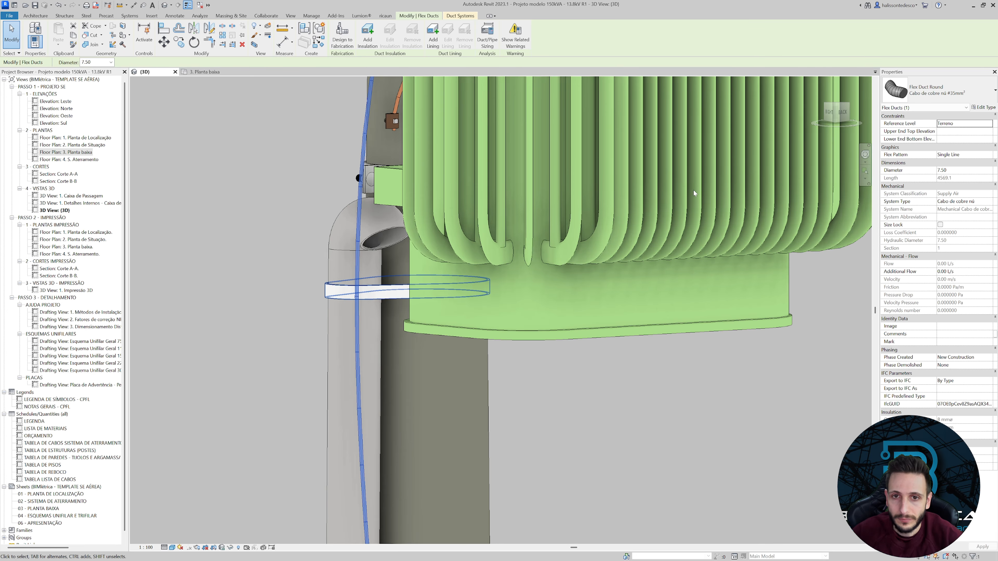
click(843, 114)
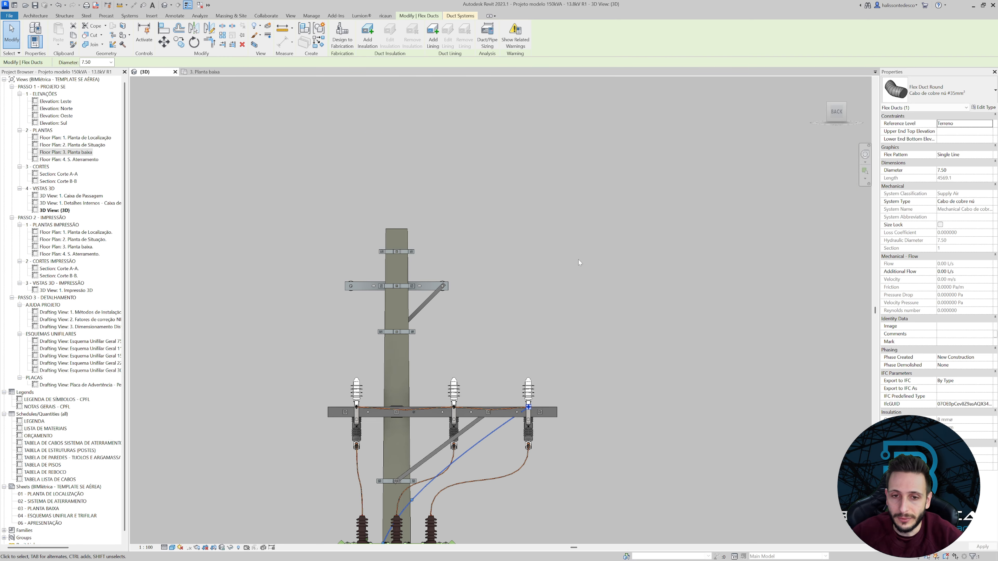
middle_drag(388, 382, 395, 78)
middle_drag(358, 439, 500, 419)
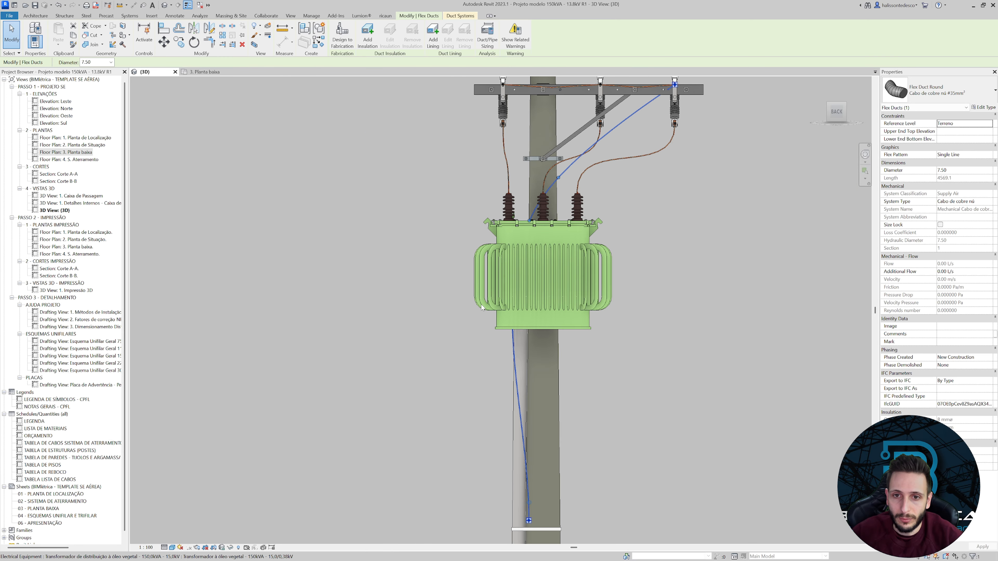
scroll(483, 293, up, 1)
click(485, 293)
key(h)
key(h)
scroll(507, 292, up, 2)
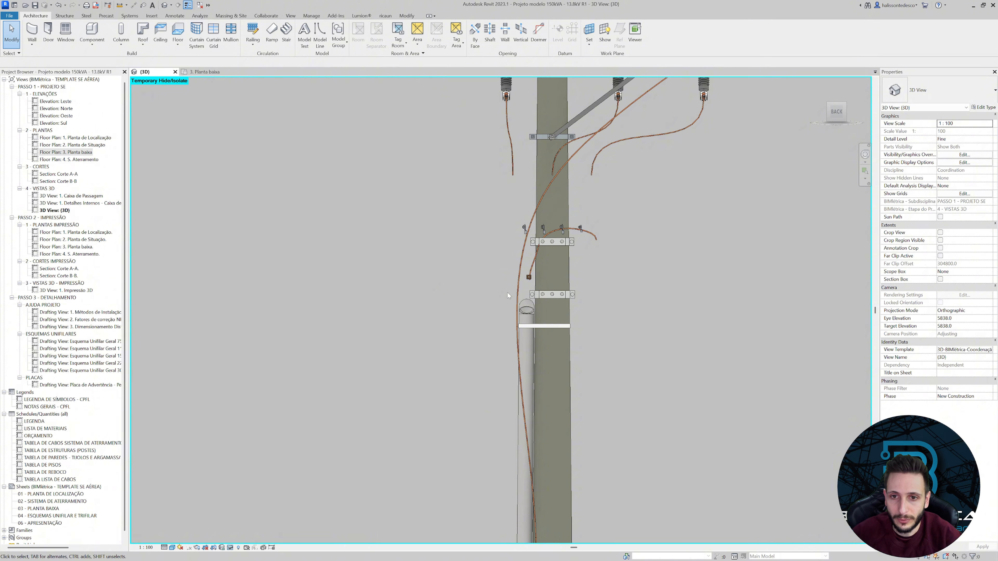
click(517, 293)
middle_drag(486, 328, 508, 222)
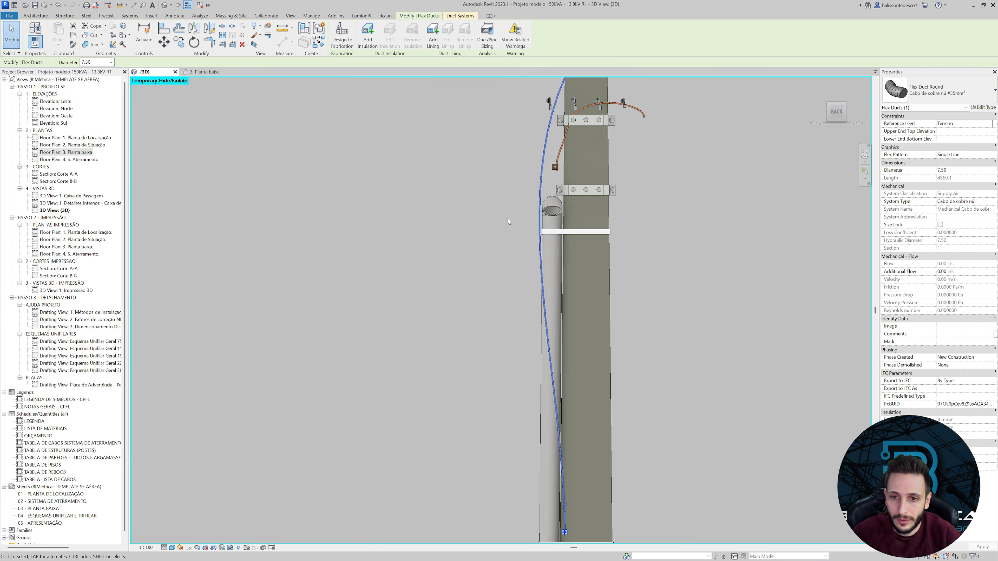
Insert a vertex in the arrester cable at the upper conduit strap and move it inward to the gap between conduit and pole.
right_click(538, 189)
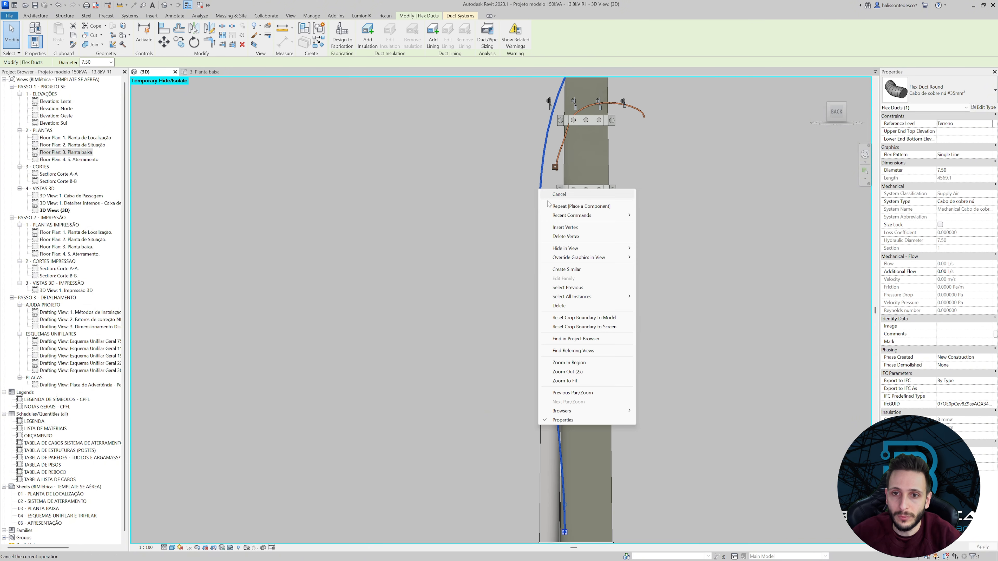
click(563, 236)
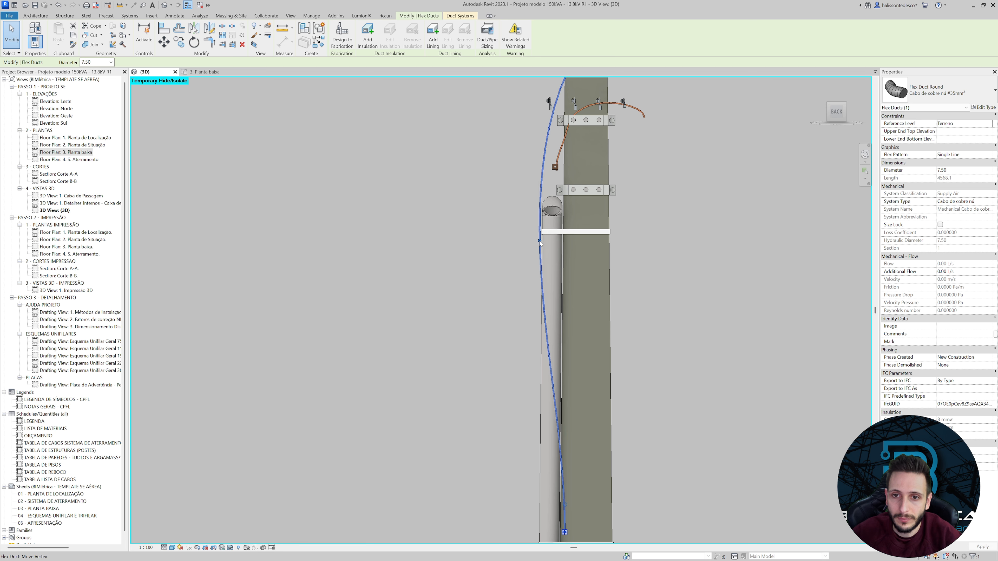
drag(541, 244, 541, 240)
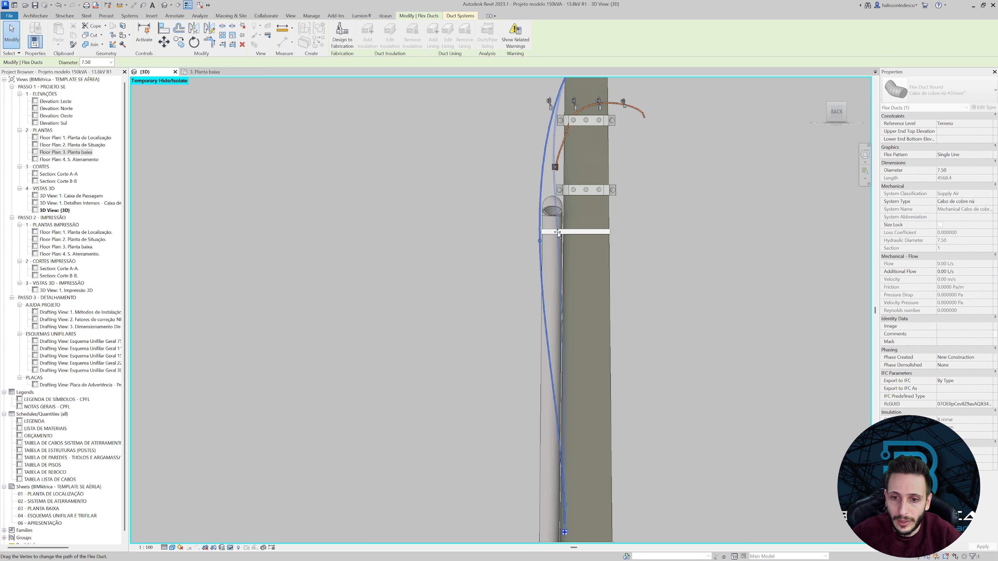
drag(560, 233, 560, 233)
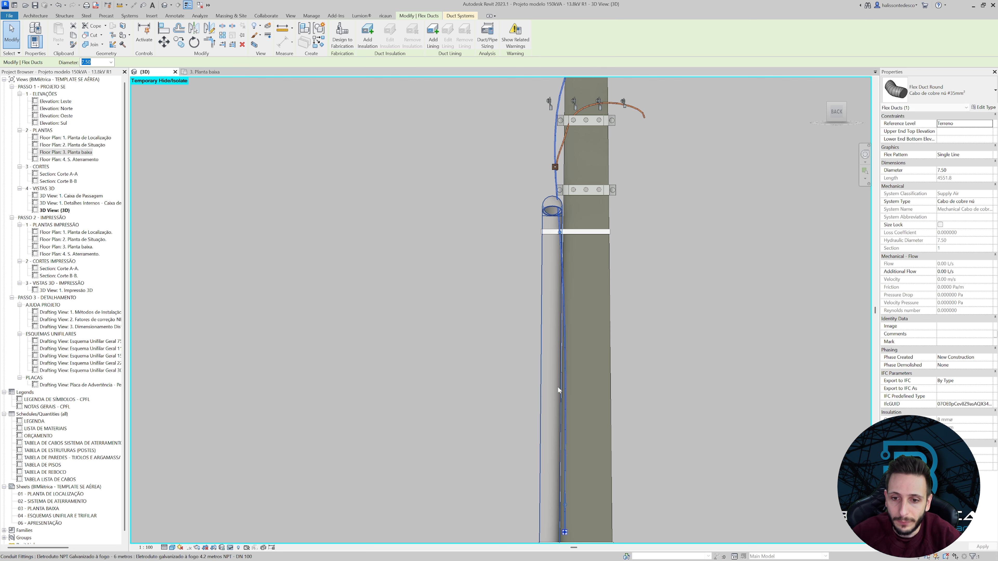
Move the arrester cable's lower end sideways into the conduit-pole gap above the next strap and adjust its vertex at the upper strap.
middle_drag(558, 387, 575, 283)
scroll(577, 425, up, 3)
drag(585, 440, 580, 440)
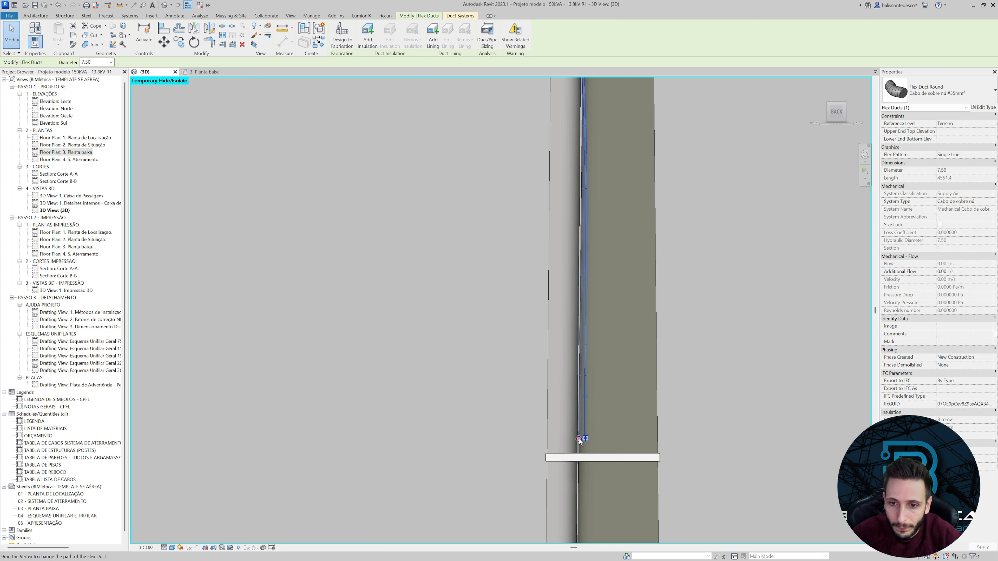
scroll(528, 361, down, 5)
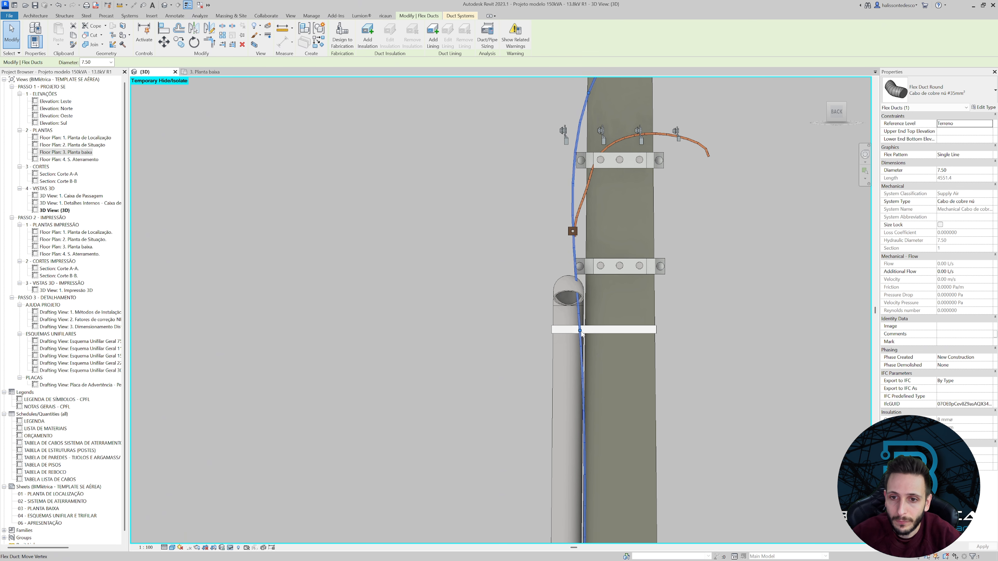
mouse_move(584, 326)
mouse_down()
mouse_move(582, 298)
mouse_move(584, 337)
mouse_up()
key(Escape)
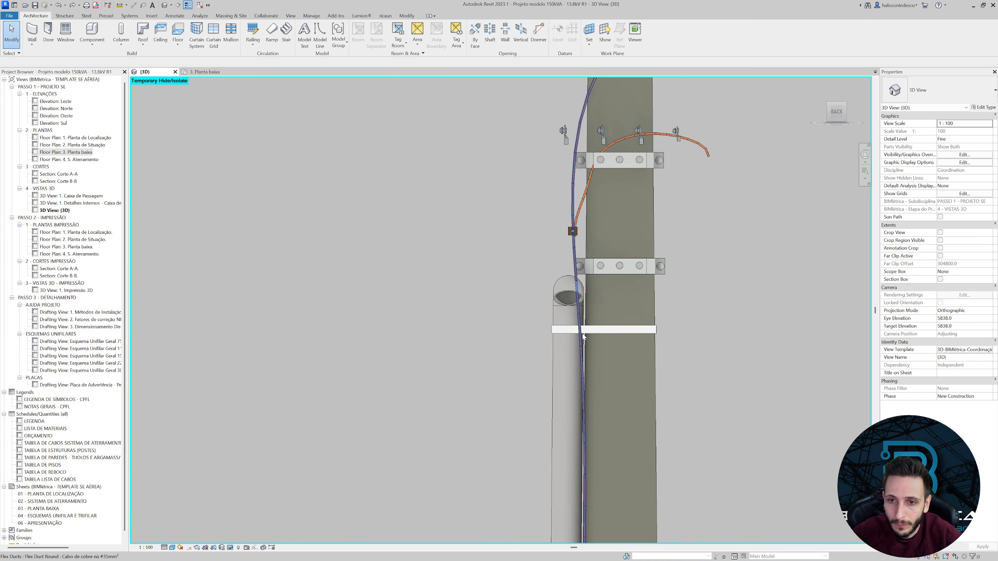
Insert another vertex in the arrester cable at the conduit head and realign the cable through the upper strap along the pole's edge.
scroll(579, 313, up, 2)
right_click(578, 314)
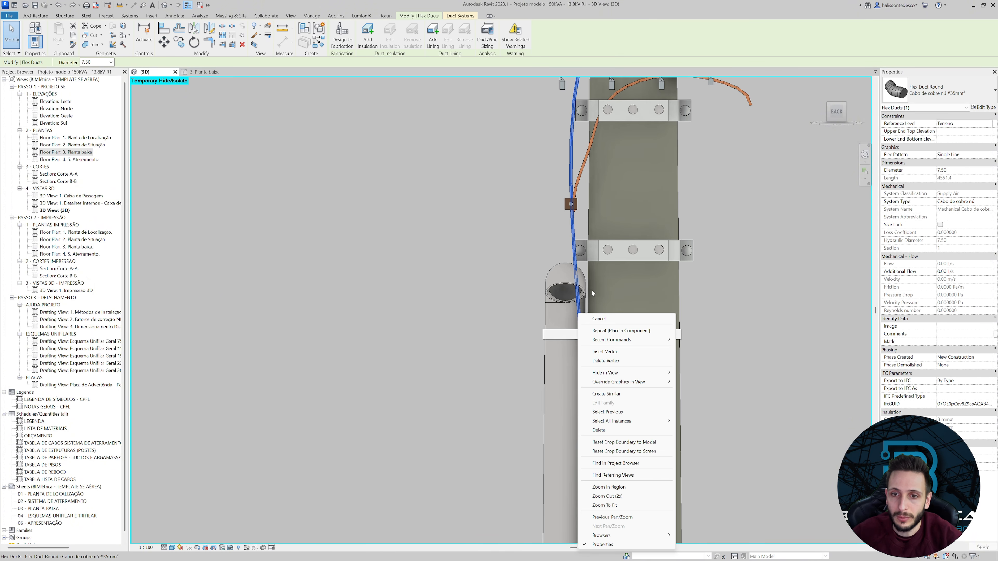
click(600, 353)
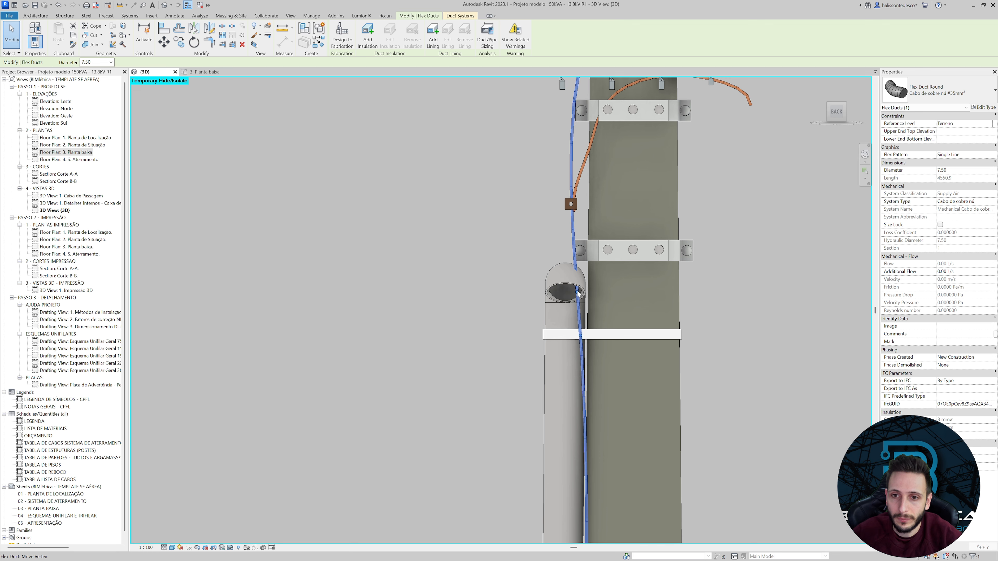
drag(579, 293, 581, 337)
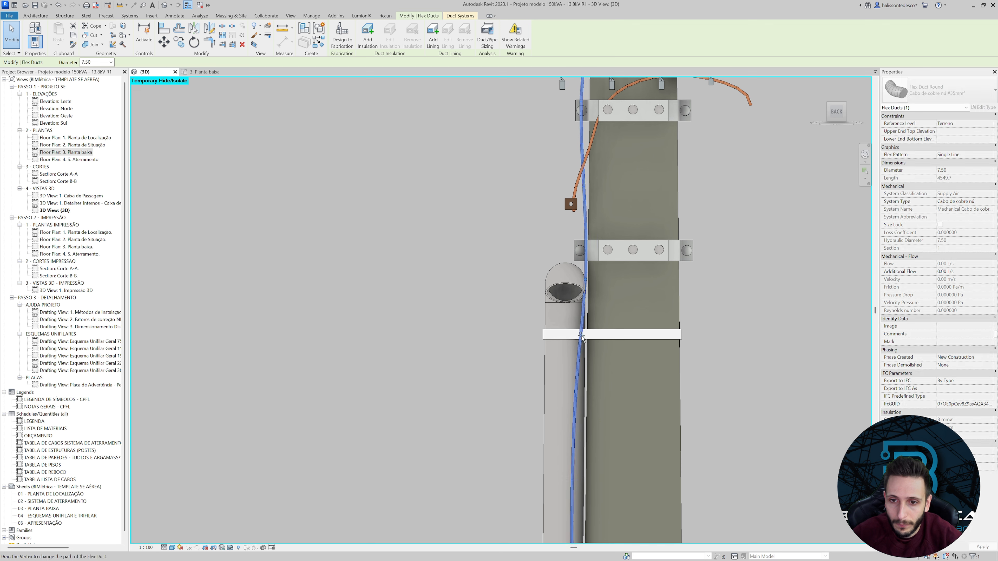
key(Escape)
scroll(593, 368, down, 3)
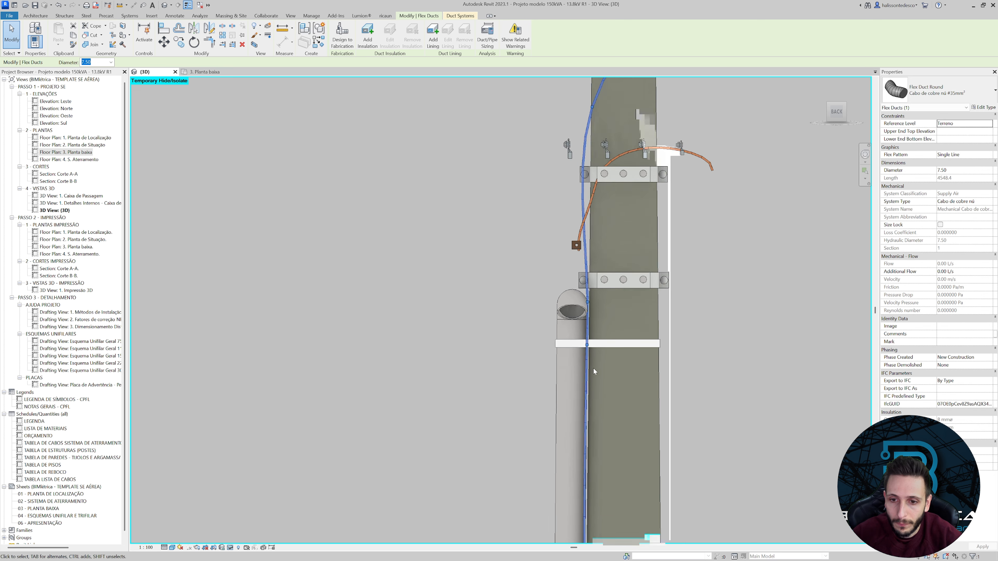
Fine-tune the arrester cable's vertices at the conduit head and upper strap, shifting them slightly toward the pole.
shift+middle_drag(516, 329, 588, 291)
scroll(587, 283, up, 5)
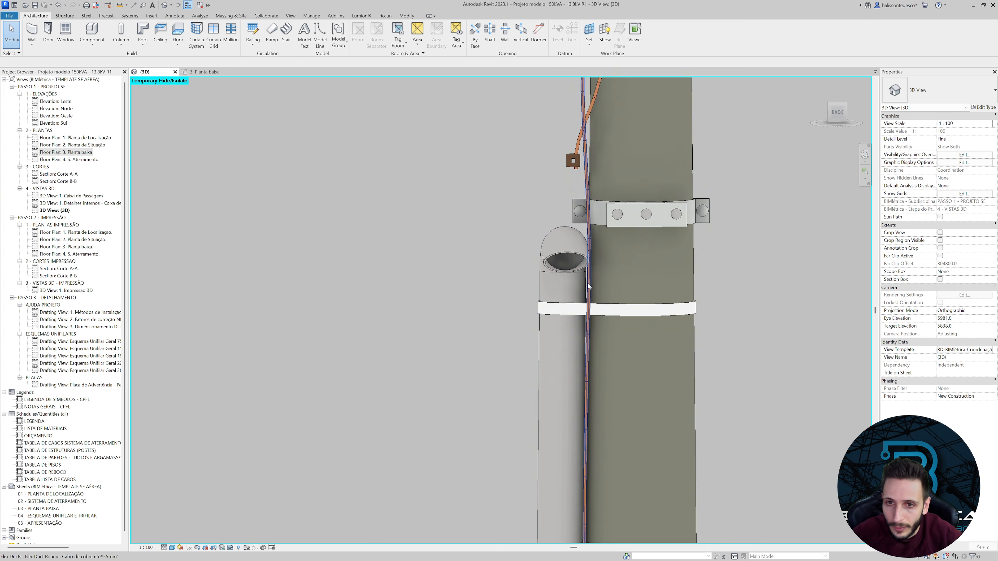
click(591, 269)
scroll(591, 267, up, 1)
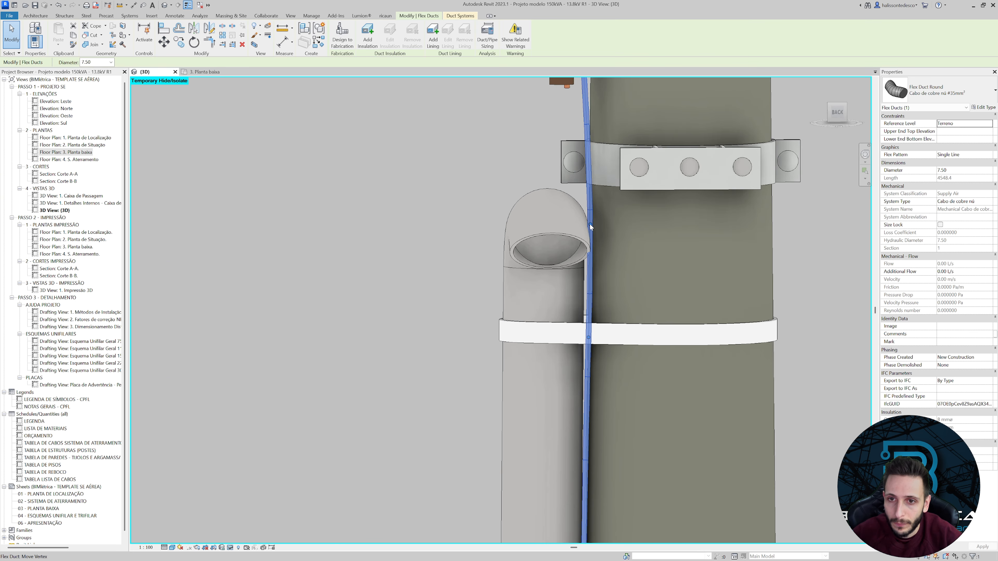
drag(594, 227, 597, 229)
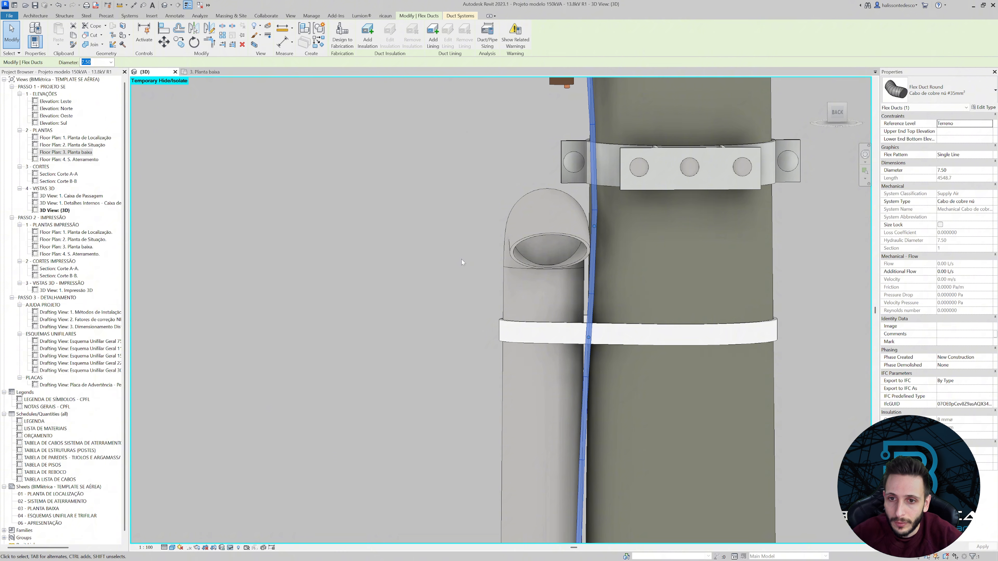
drag(591, 340, 593, 342)
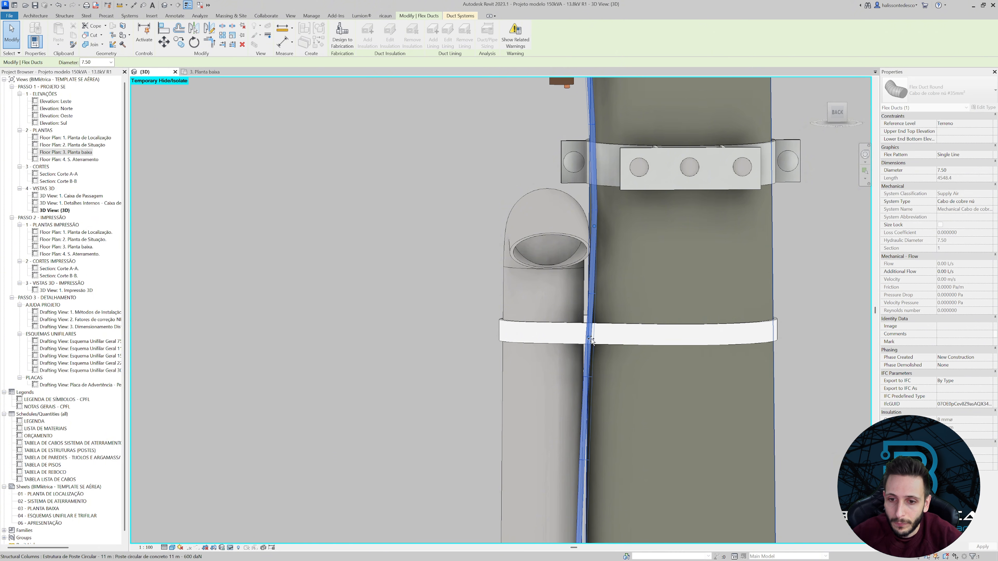
scroll(591, 342, down, 2)
click(495, 377)
Examine the arrester cable's run down the pole and along the conduit.
scroll(496, 376, down, 2)
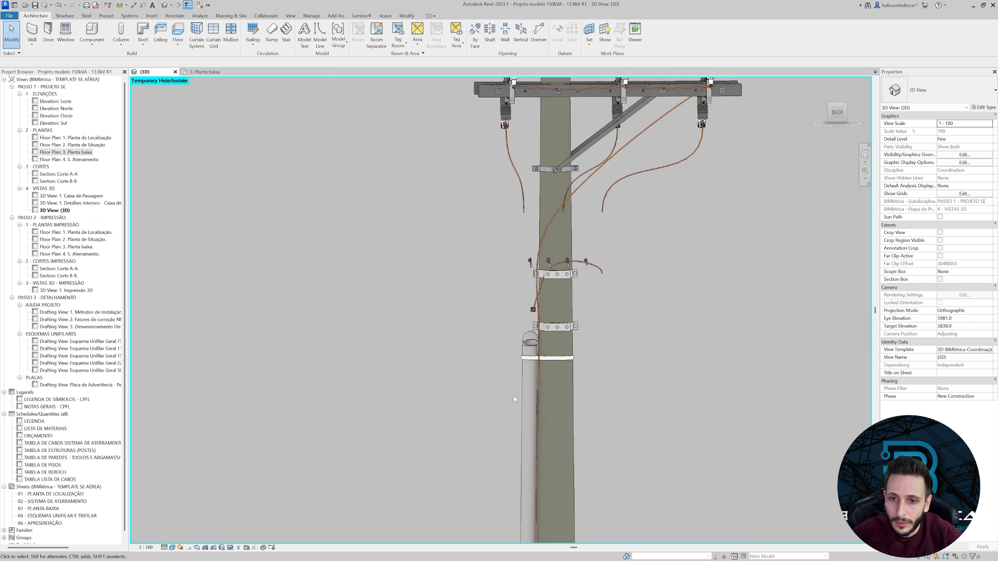
middle_drag(542, 418, 591, 214)
middle_drag(591, 167, 819, 145)
scroll(632, 294, up, 2)
scroll(708, 290, up, 2)
scroll(587, 237, up, 2)
scroll(588, 235, down, 2)
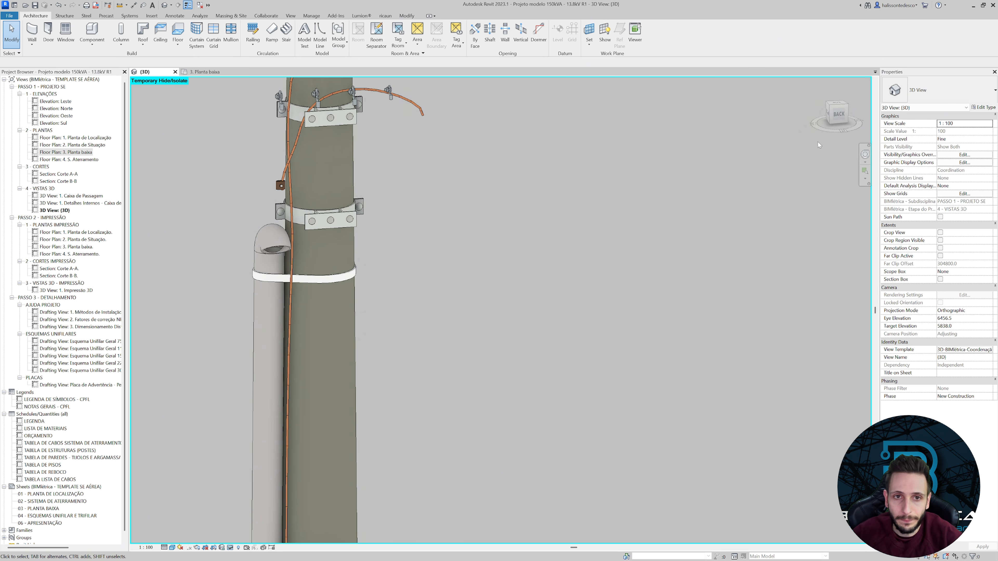
In the back view, move the short cable's lower end and the bronze parallel connector over to the rerouted arrester cable.
click(838, 115)
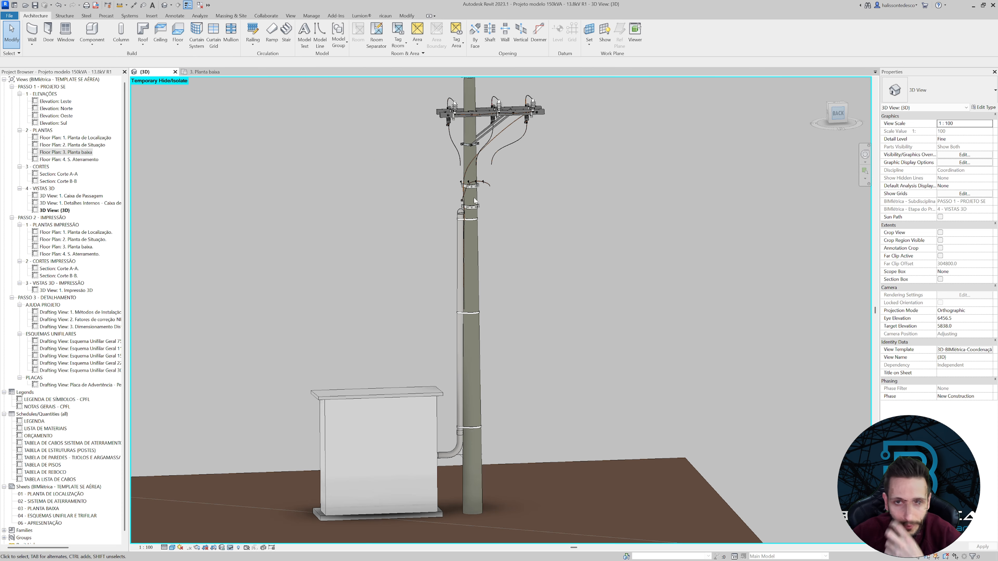
scroll(509, 254, up, 5)
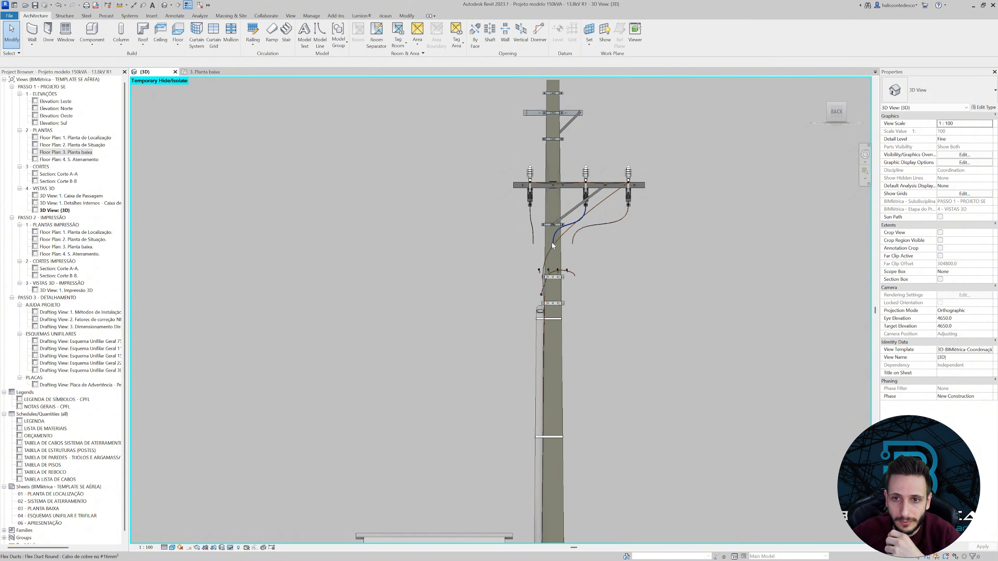
scroll(543, 299, up, 10)
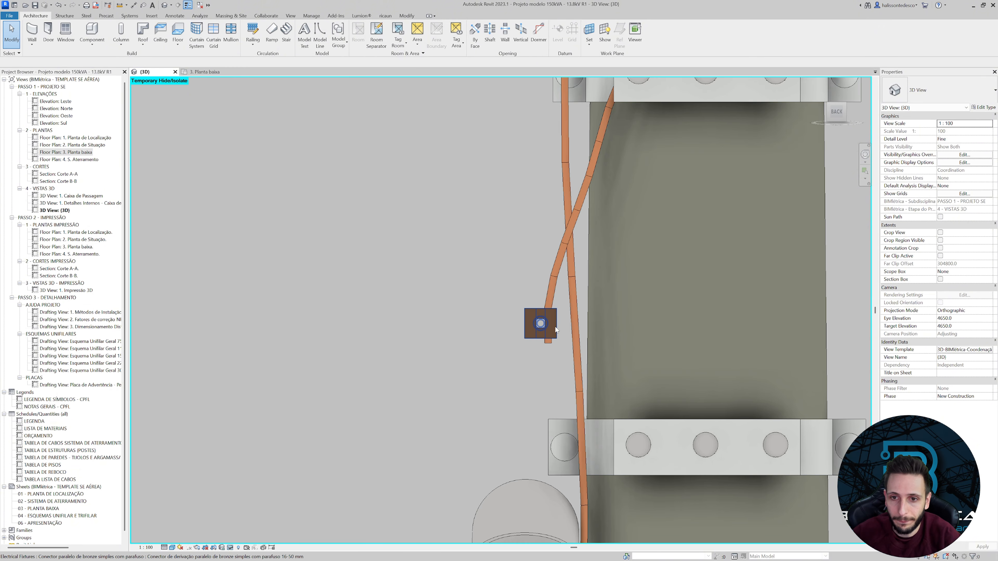
click(556, 327)
click(549, 283)
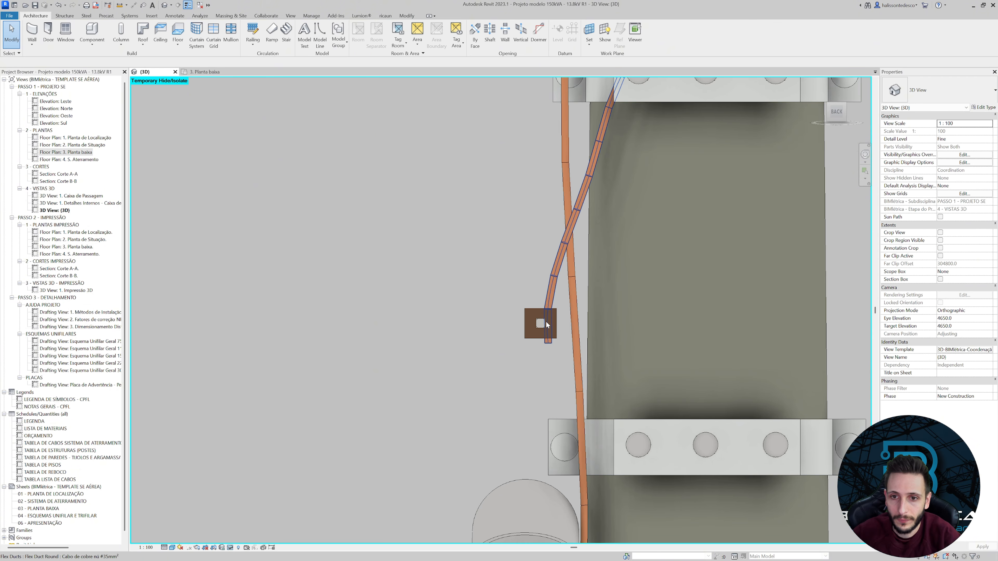
drag(548, 343, 586, 325)
click(546, 330)
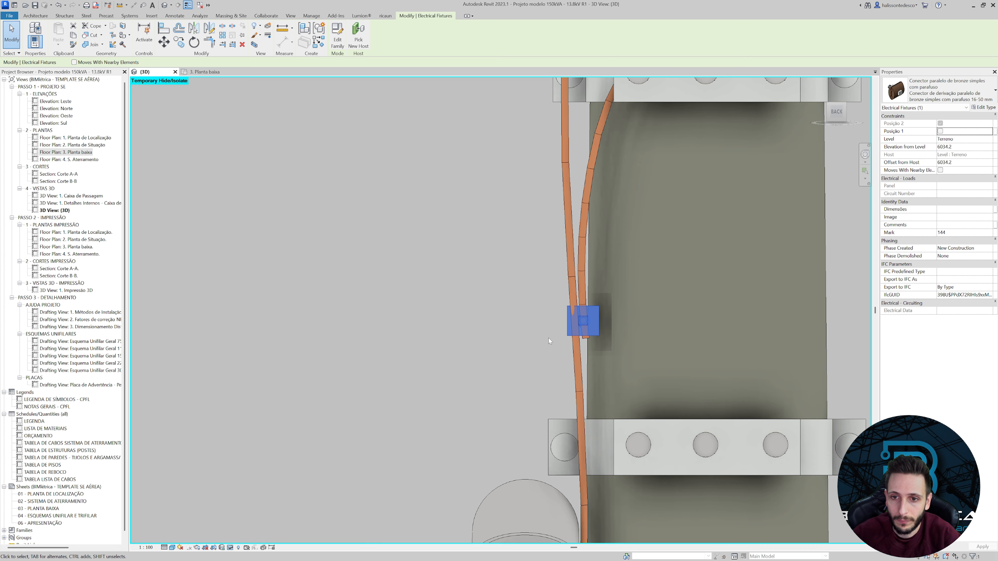
click(527, 337)
In the right view, move the short cable's lower end in line with the arrester cable just below the connector.
scroll(533, 336, down, 2)
shift+middle_drag(532, 336, 579, 353)
scroll(593, 390, up, 5)
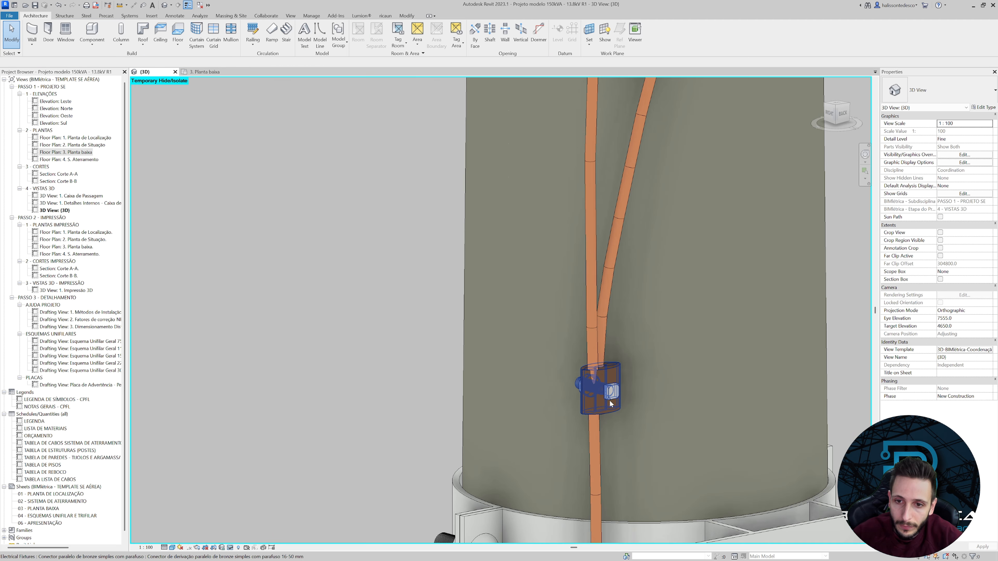
click(603, 400)
shift+middle_drag(603, 400, 770, 409)
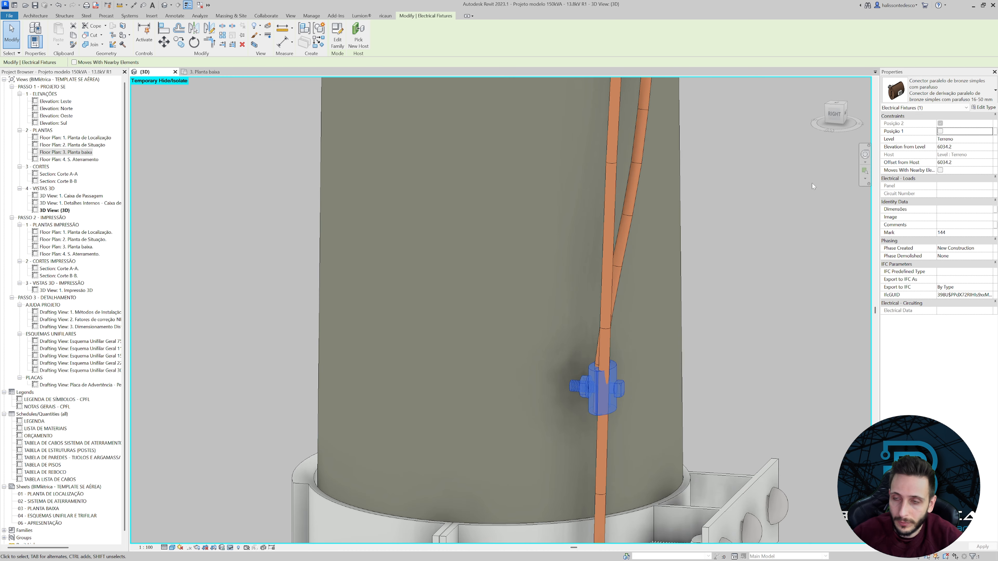
click(834, 118)
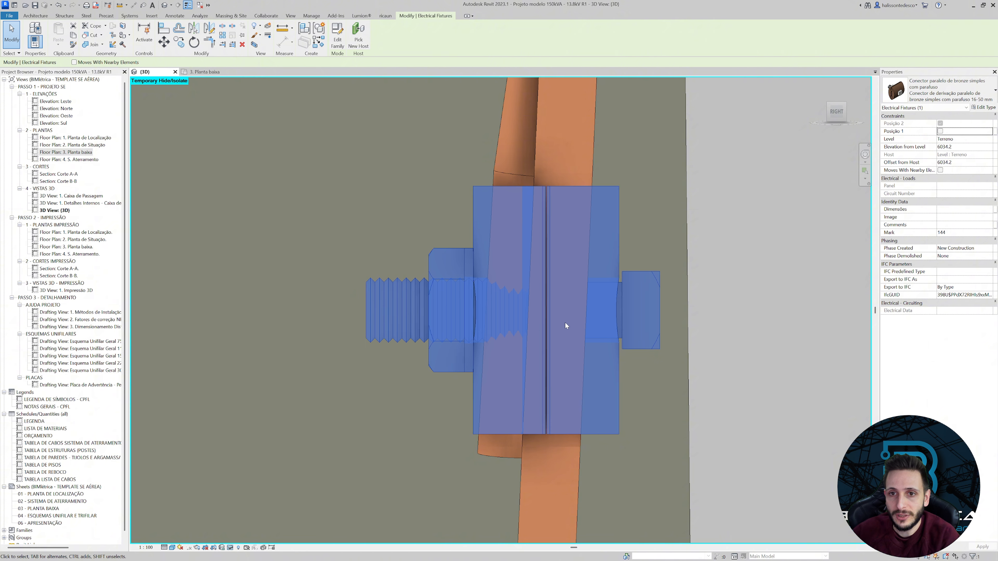
click(502, 455)
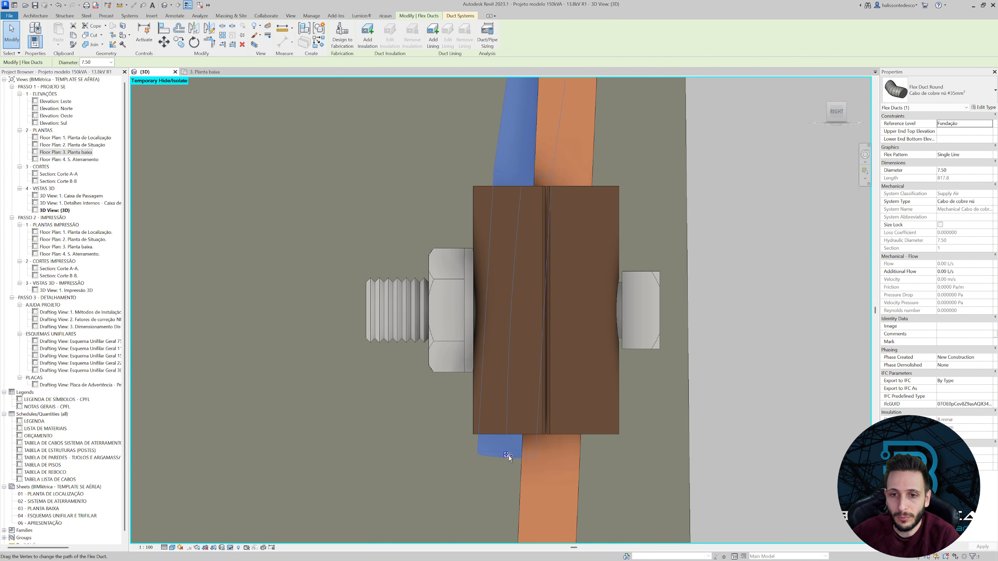
drag(508, 455, 549, 470)
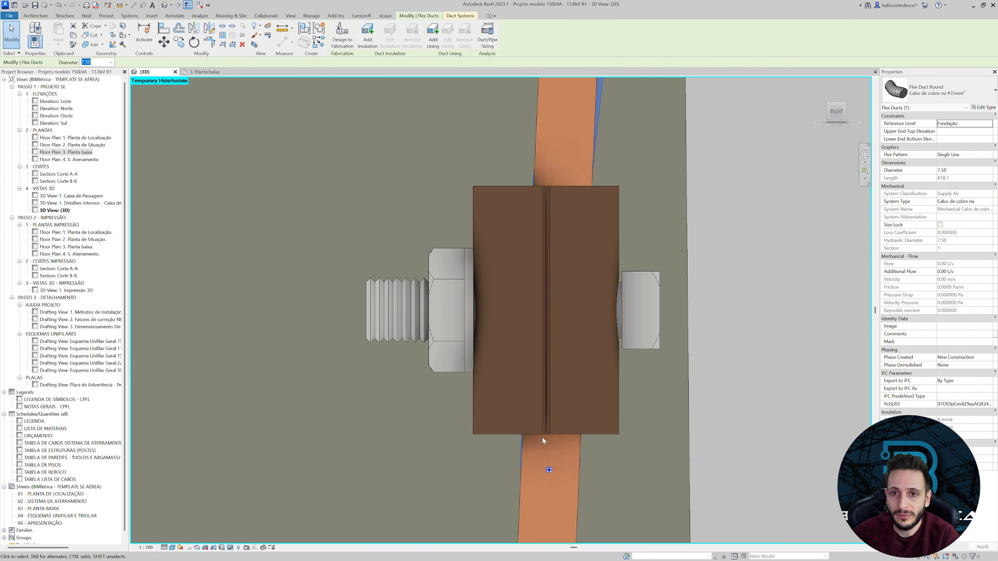
scroll(544, 448, down, 5)
click(730, 355)
From the back, shift the short cable's lower end sideways away from the arrester cable, just below the connector.
shift+middle_drag(730, 354, 461, 385)
click(540, 376)
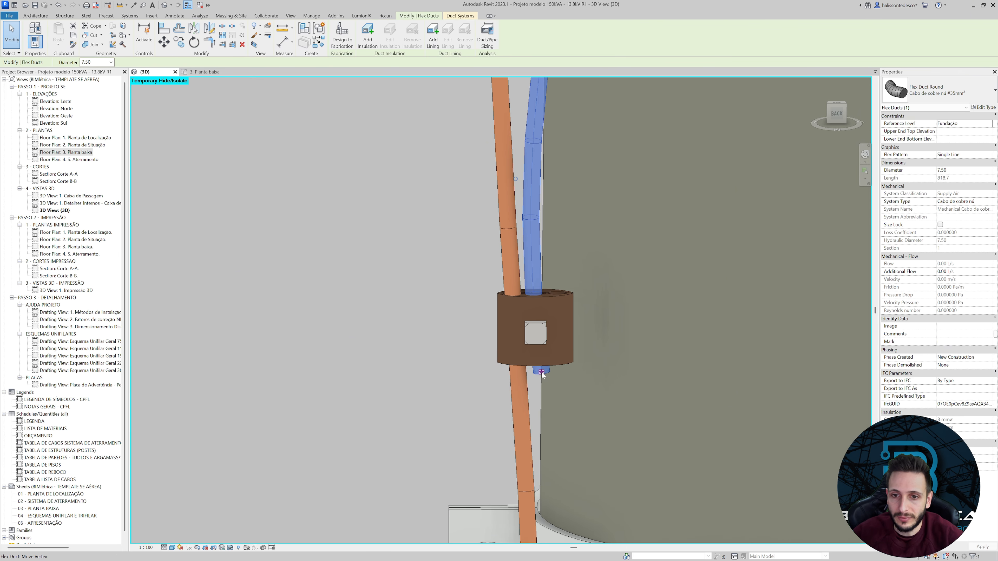
drag(541, 372, 562, 377)
scroll(549, 373, down, 2)
click(448, 353)
In the right view, move the arrester cable's vertices at the conduit head and upper strap inward, closer to the conduit.
shift+middle_drag(448, 353, 763, 357)
scroll(756, 397, down, 4)
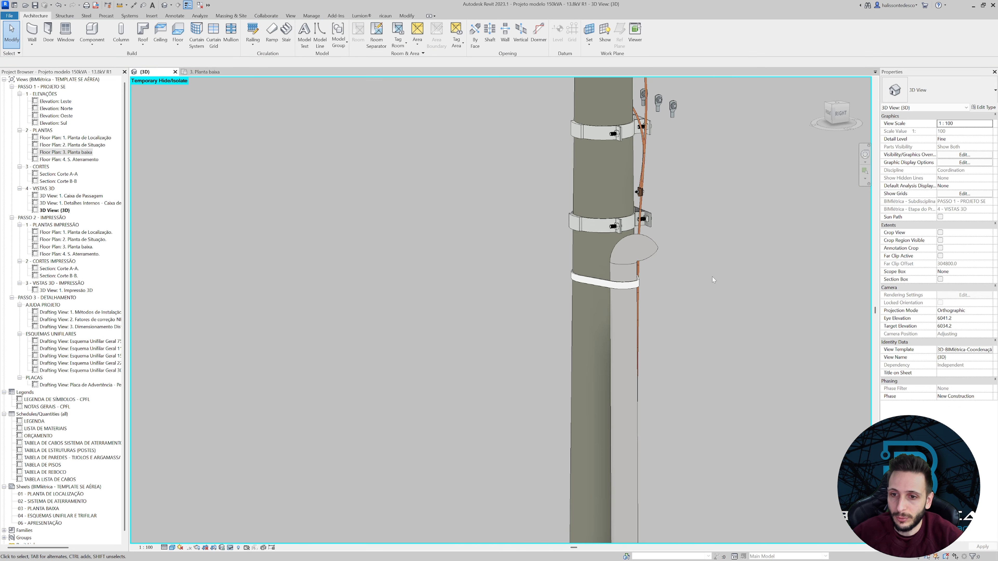
shift+middle_drag(712, 277, 787, 154)
scroll(728, 190, down, 4)
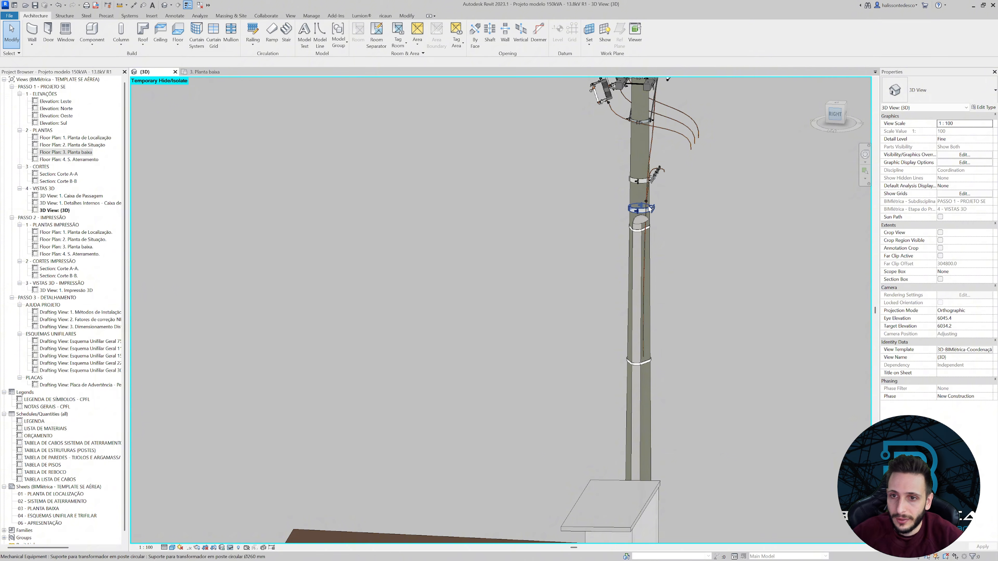
scroll(646, 211, down, 2)
click(835, 114)
scroll(629, 225, up, 1)
scroll(486, 260, up, 2)
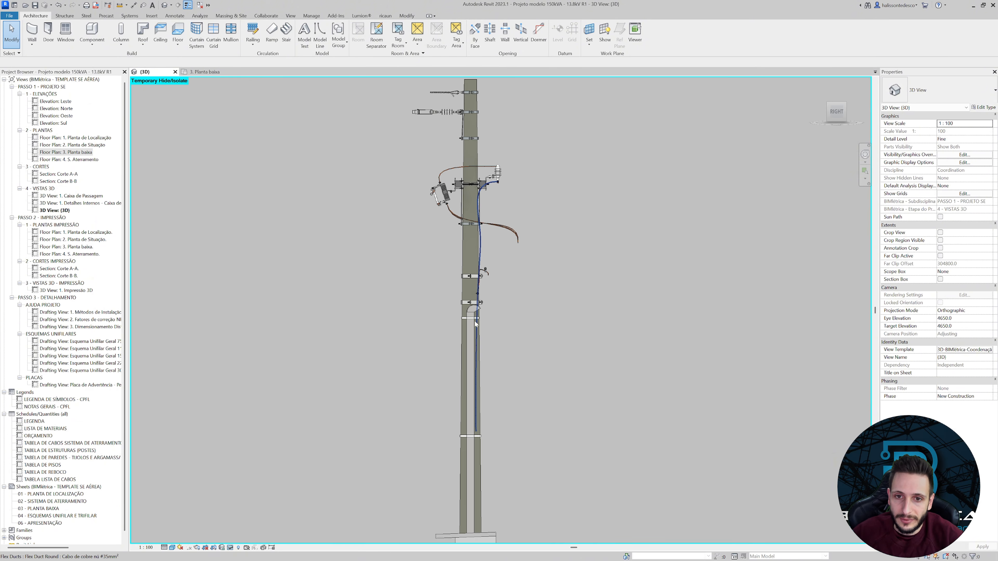
scroll(474, 321, up, 5)
click(480, 249)
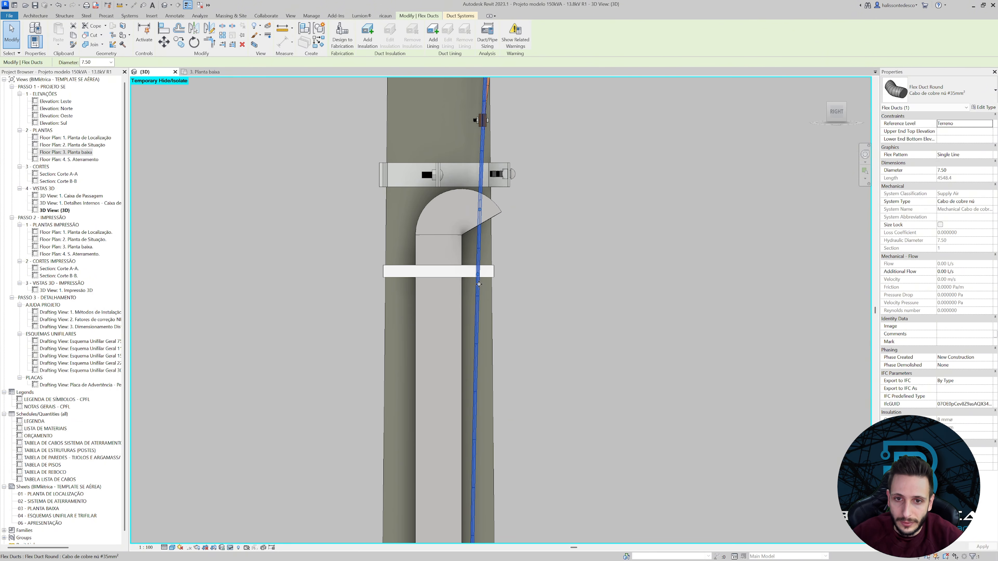
scroll(478, 275, up, 2)
drag(478, 272, 471, 270)
drag(481, 174, 469, 171)
drag(471, 271, 464, 269)
scroll(474, 278, down, 5)
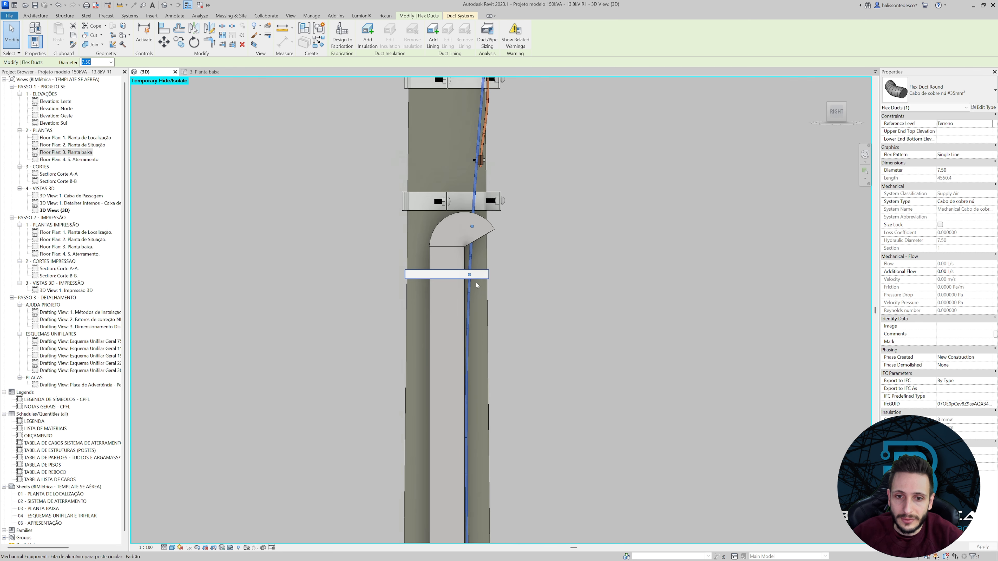
click(592, 252)
Examine the arrester cable beside the conduit and the connector joint up close from the back.
shift+middle_drag(593, 253, 502, 457)
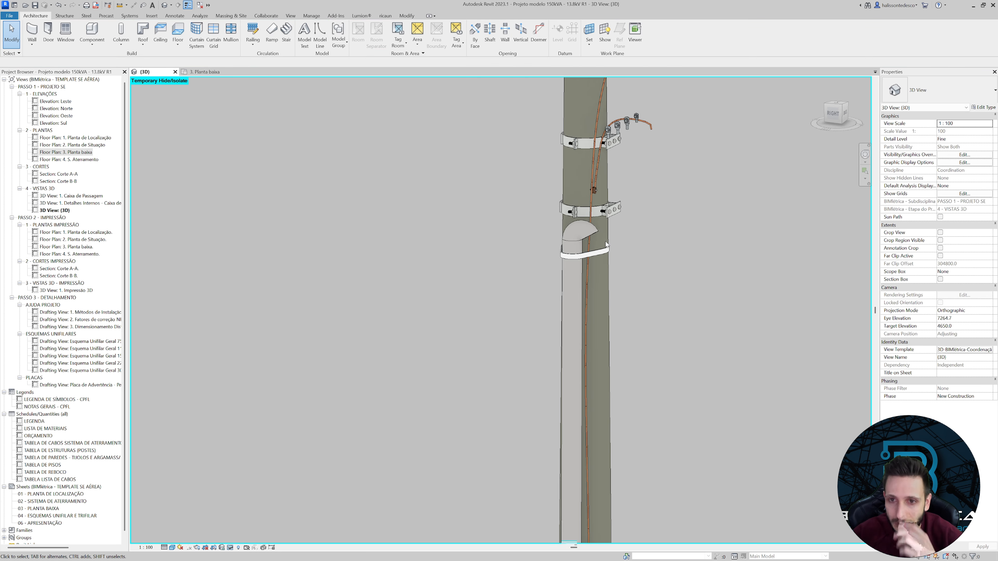
scroll(641, 266, up, 2)
shift+middle_drag(654, 281, 596, 241)
scroll(682, 242, up, 4)
scroll(682, 244, up, 2)
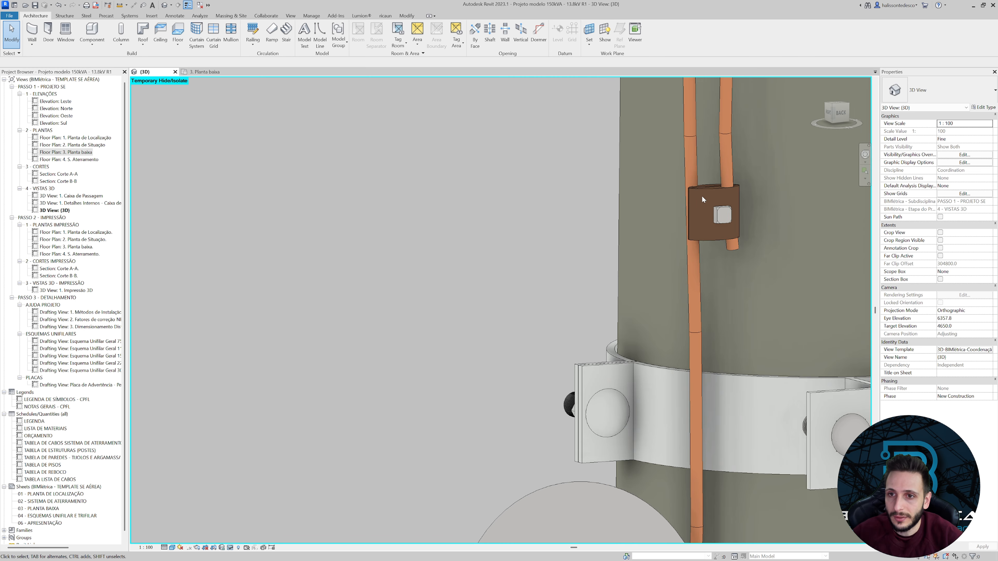
In the right view, move the bronze parallel connector horizontally onto the arrester cable.
click(703, 190)
click(828, 115)
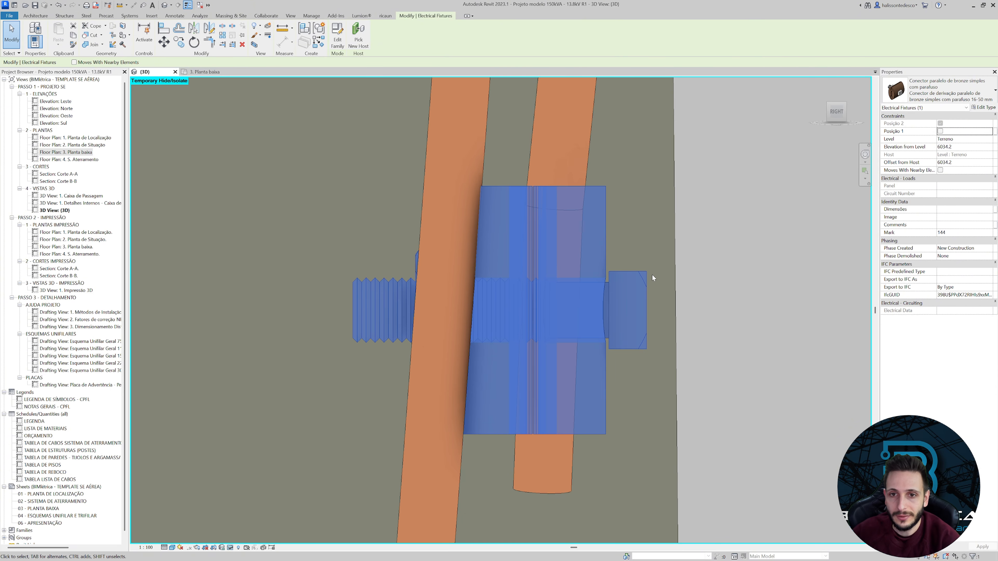
key(Left)
key(Left)
key(Left)
key(Left)
key(Left)
key(Left)
key(Left)
key(Left)
key(Left)
key(Left)
key(Left)
key(Left)
key(Left)
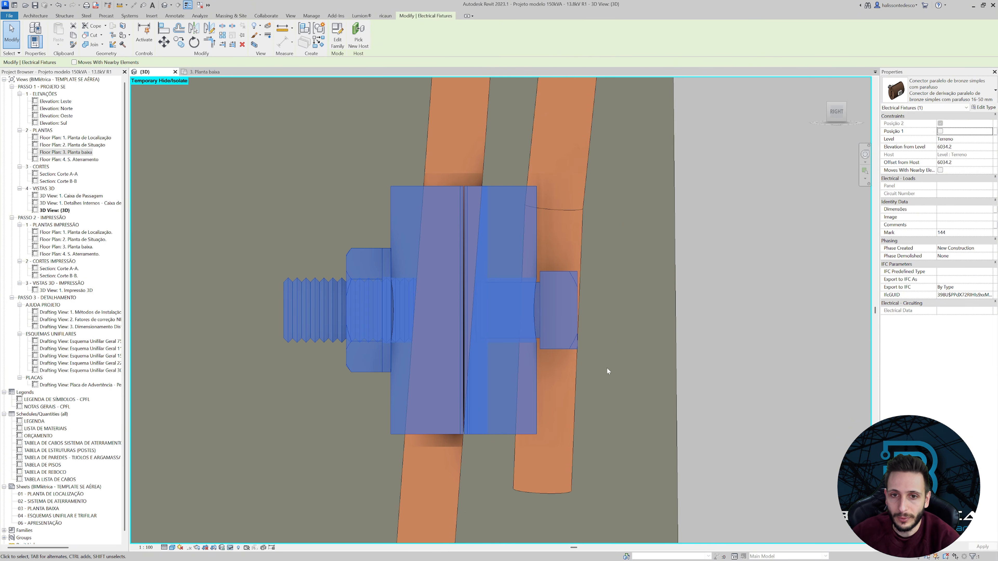
Move the short cable's lower end in line with the arrester cable, just beneath the shifted connector.
click(545, 494)
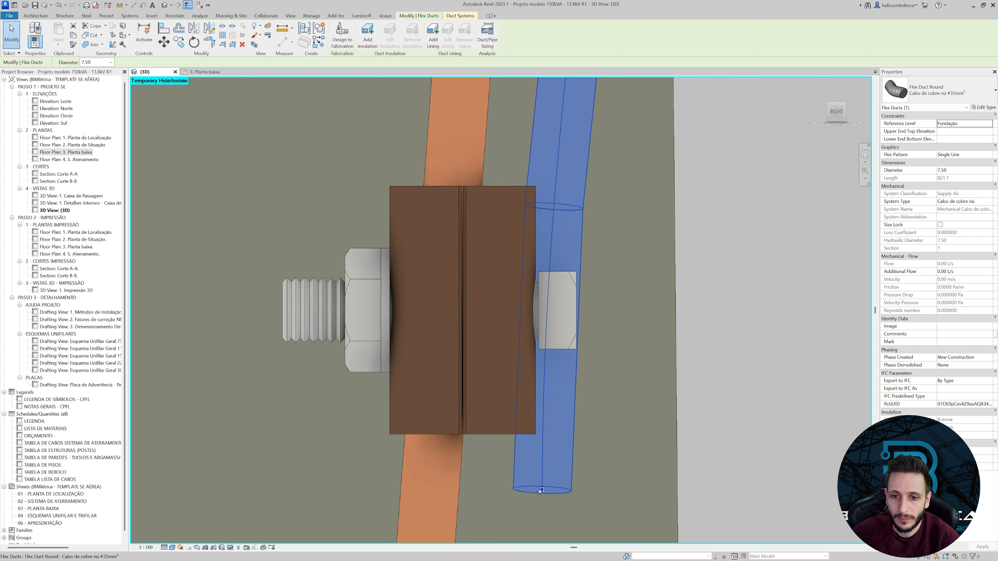
drag(542, 490, 453, 477)
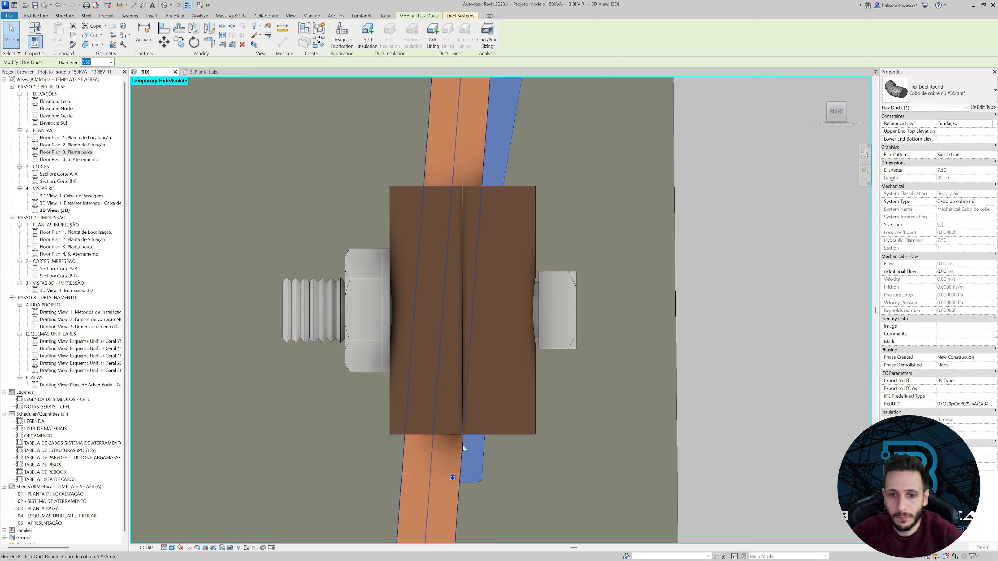
scroll(463, 445, down, 4)
shift+middle_drag(611, 430, 621, 210)
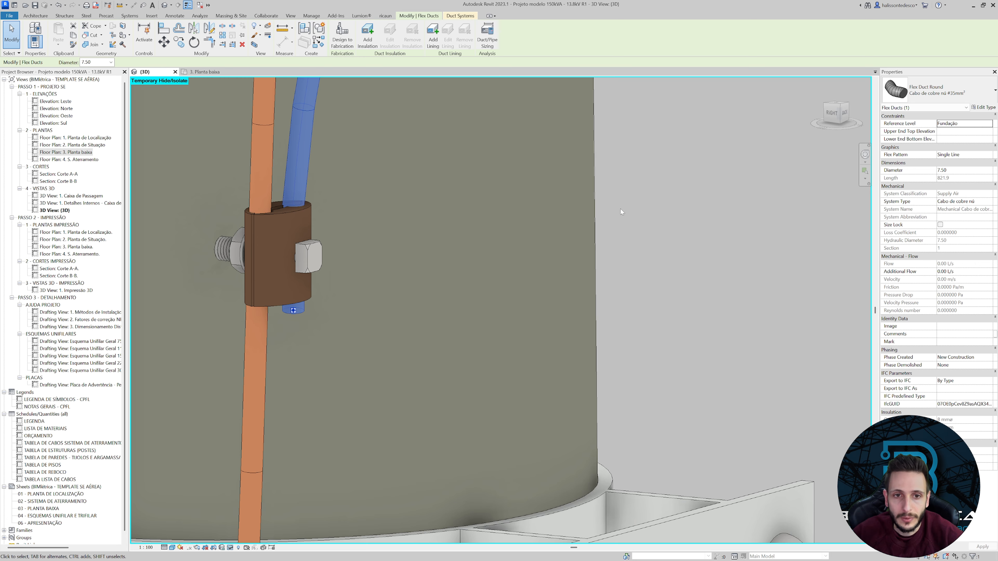
Reset the temporary isolation to show the whole substation, and examine the cable run beside the conduit and transformer.
scroll(621, 213, down, 5)
middle_drag(323, 279, 368, 134)
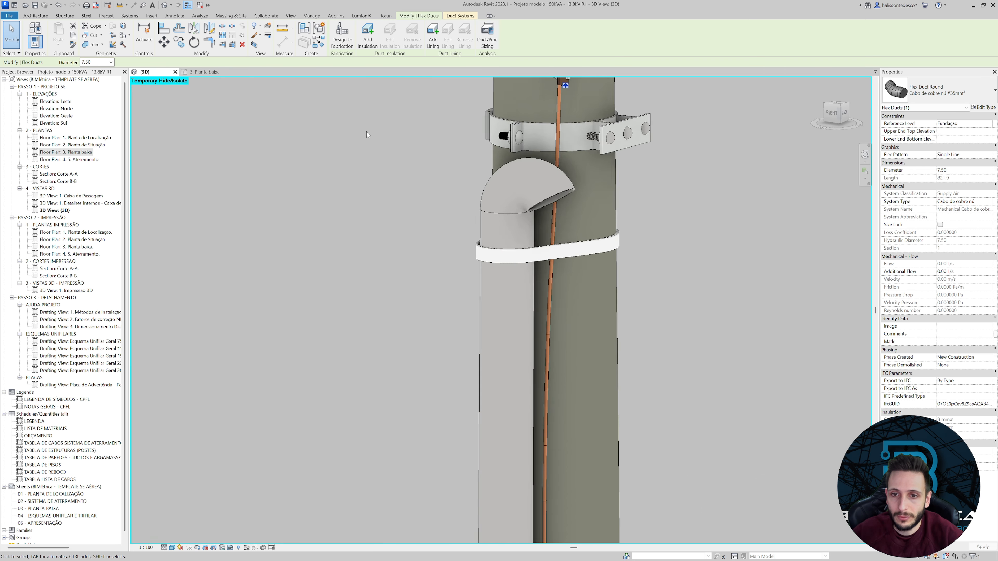
scroll(368, 133, down, 3)
middle_drag(362, 233, 384, 174)
scroll(383, 174, down, 1)
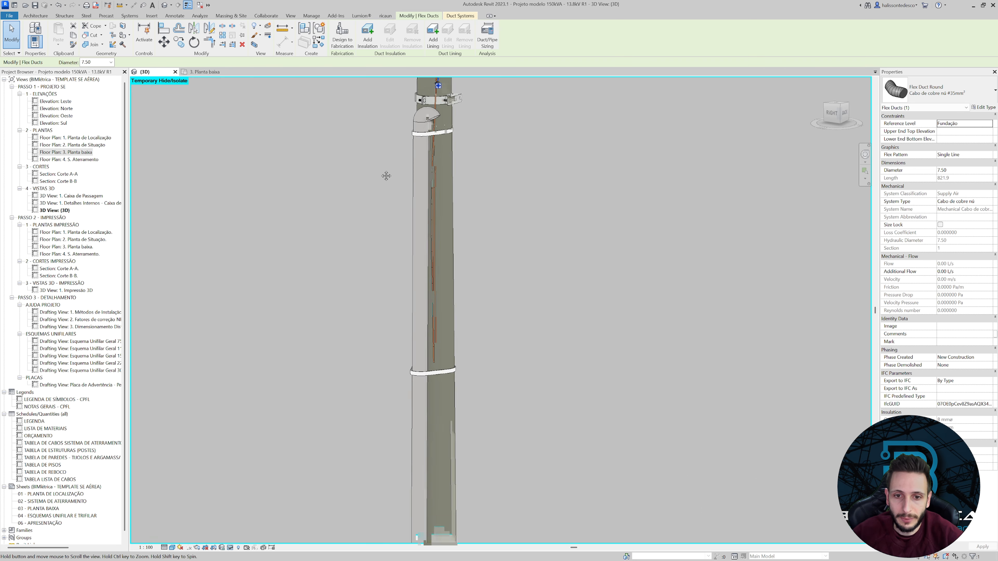
click(232, 547)
click(258, 539)
scroll(323, 386, down, 2)
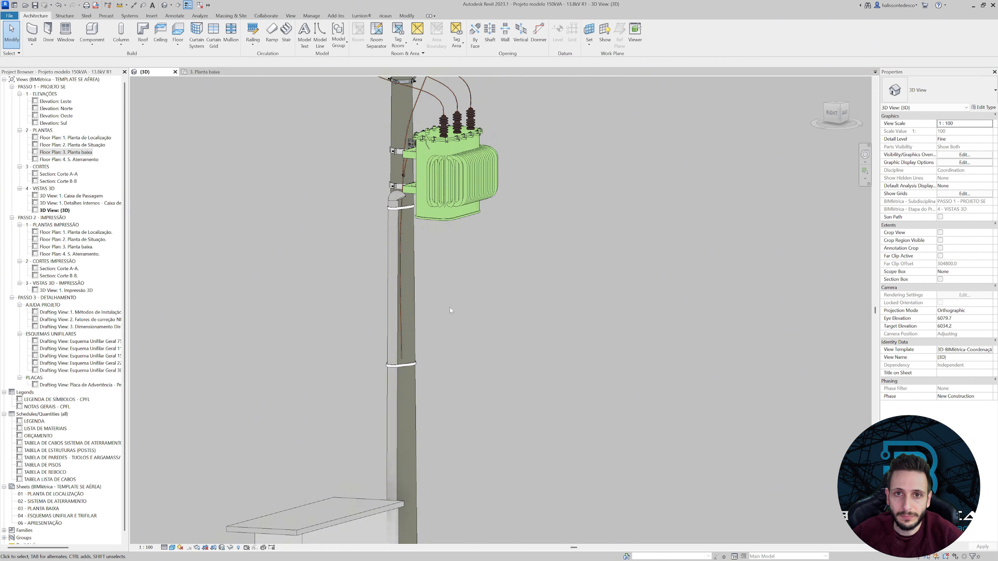
middle_drag(455, 285, 532, 350)
scroll(475, 223, up, 5)
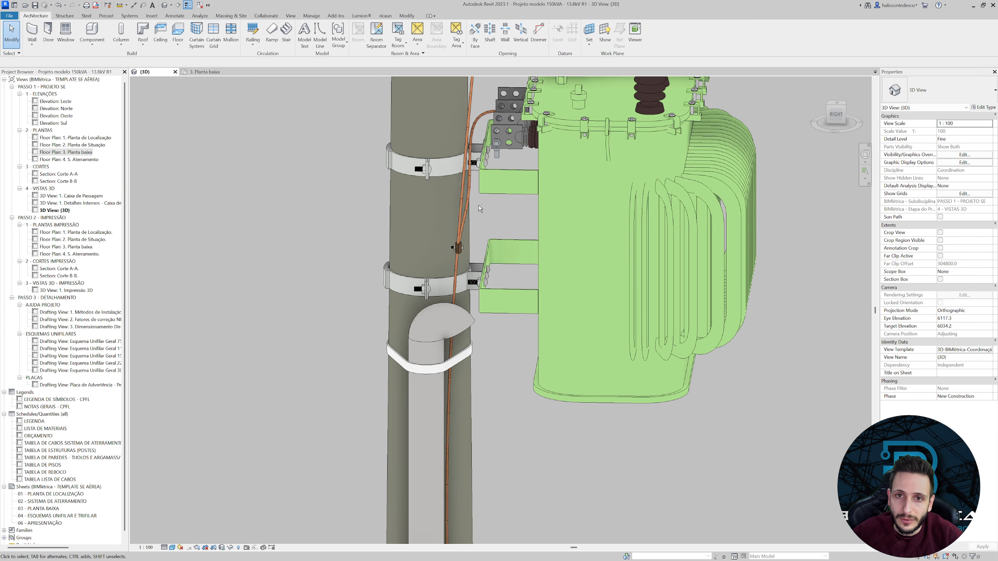
shift+middle_drag(479, 206, 325, 131)
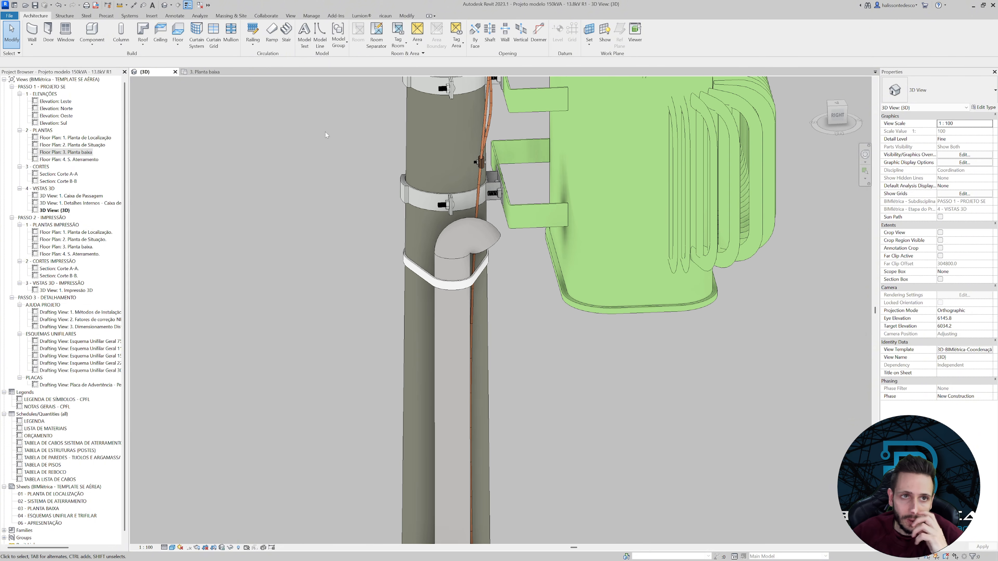
With the 3. Planta baixa plan open, load the rigid PVC conduit family Eletroduto de PVC - 3 metros.
click(219, 73)
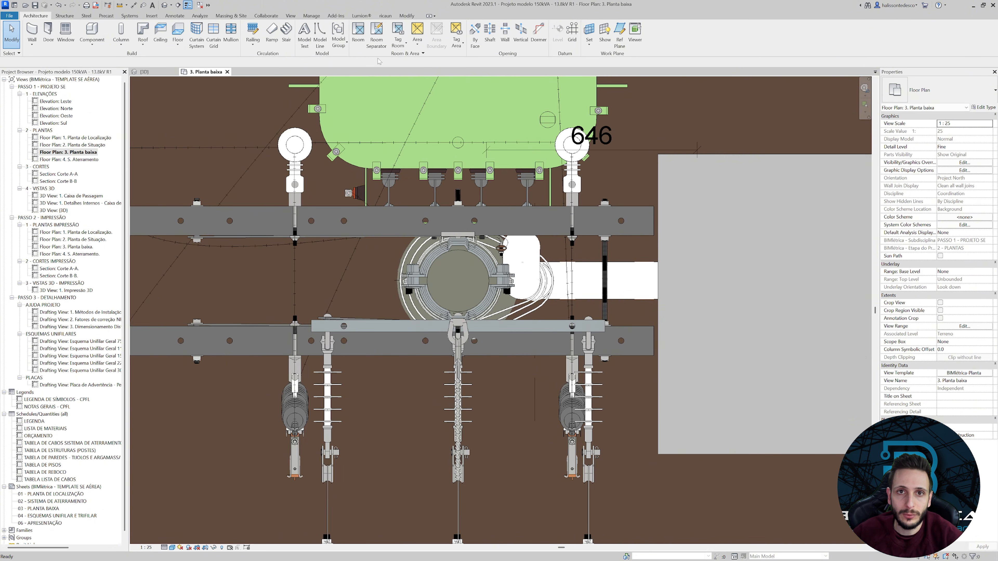
click(152, 16)
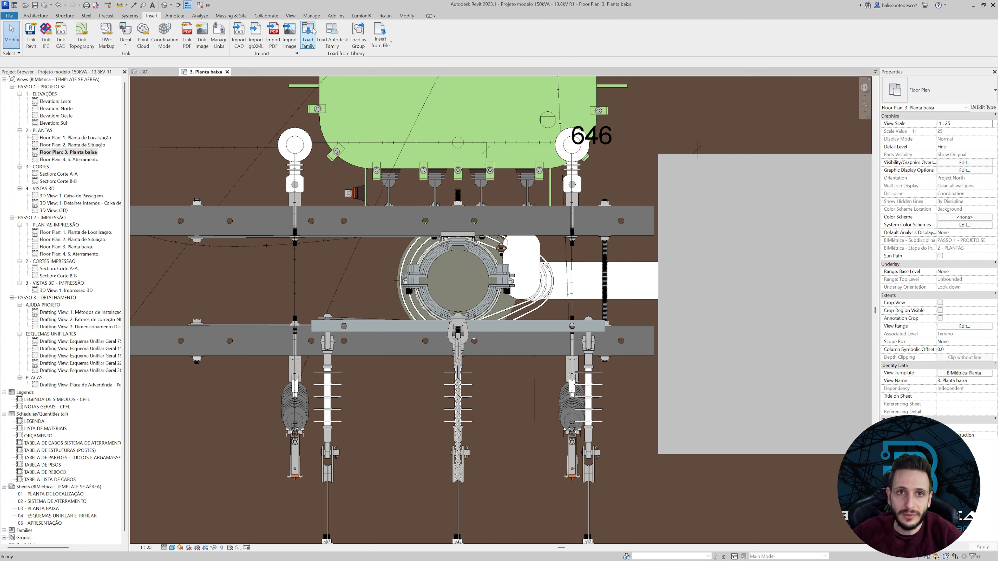
click(308, 34)
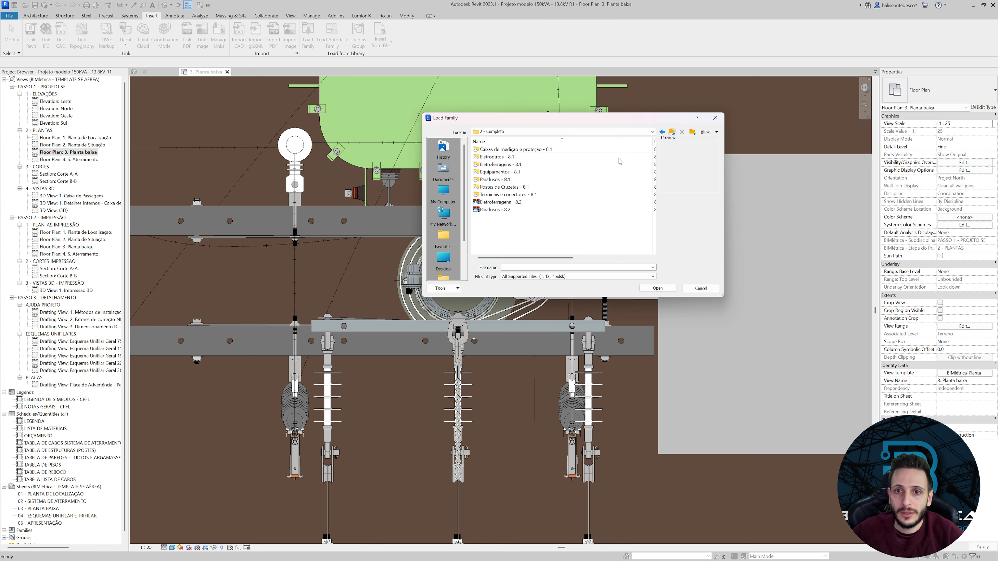
double_click(531, 157)
double_click(516, 157)
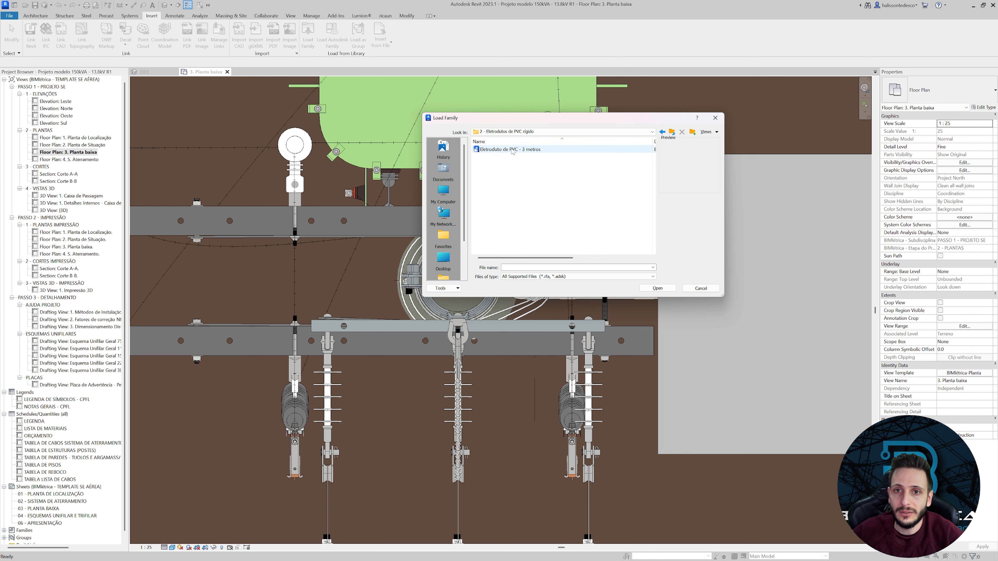
click(657, 288)
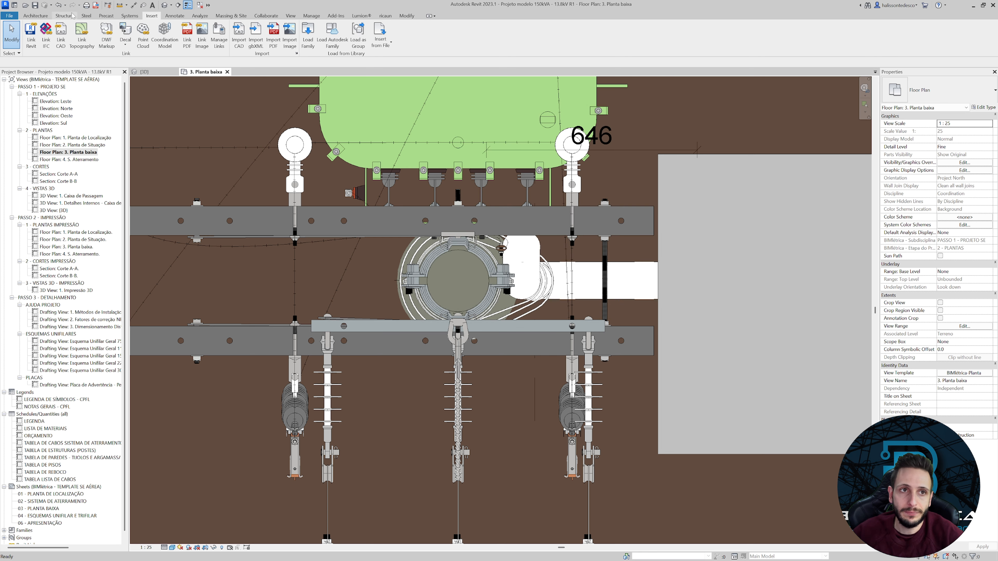
Place an Eletroduto PVC 3 metros NPT - DN 25 component beside the pole at the bronze connector in the plan.
click(42, 16)
click(92, 31)
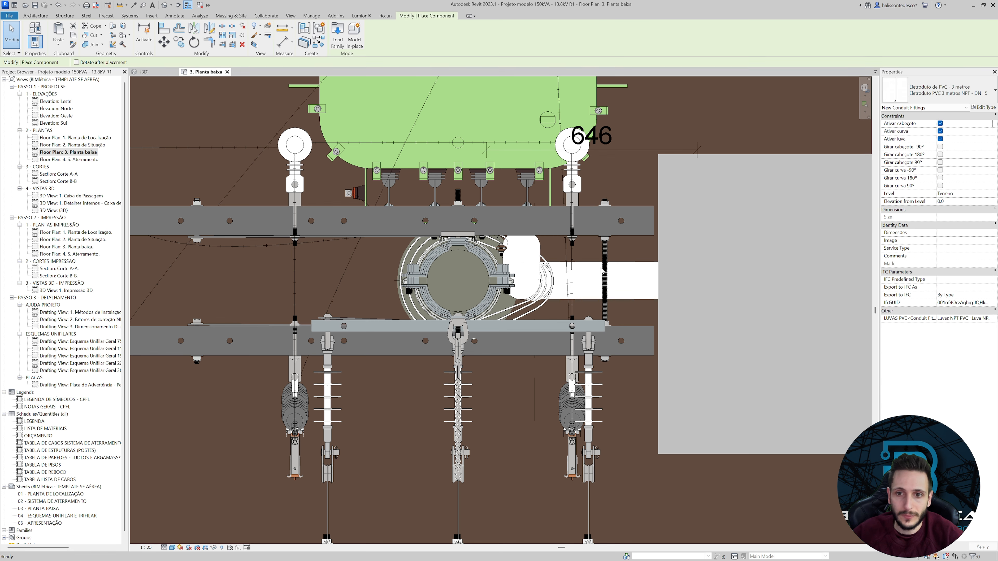
click(937, 89)
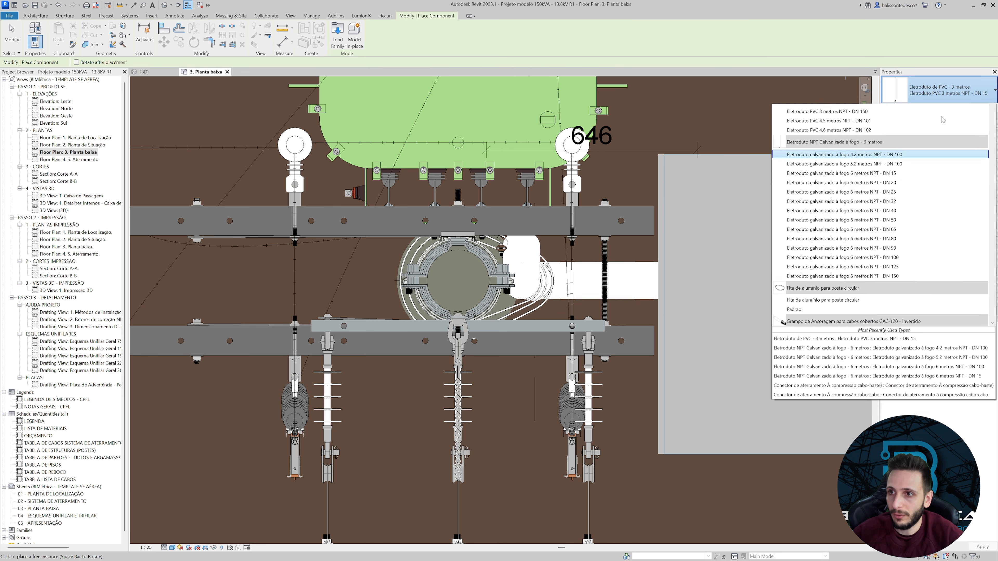
click(875, 152)
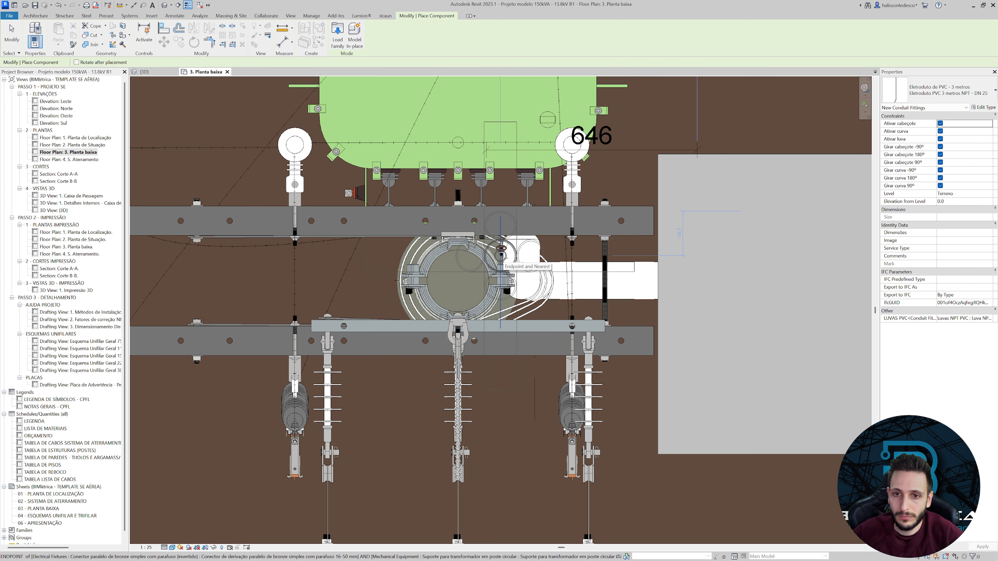
key(Escape)
key(Escape)
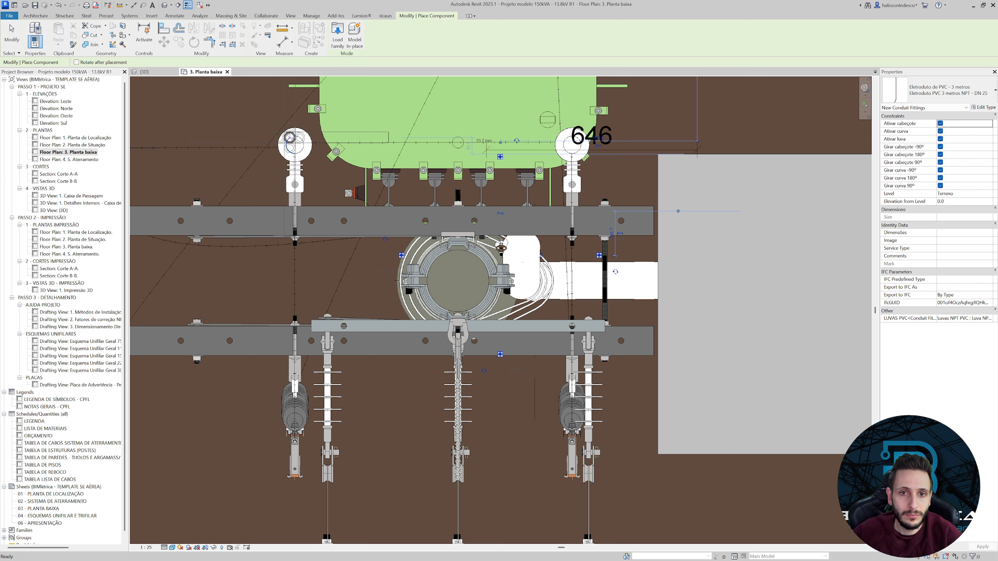
In the 3D back view, raise the new DN 25 PVC conduit to an elevation of 200 mm.
click(145, 72)
scroll(341, 271, down, 4)
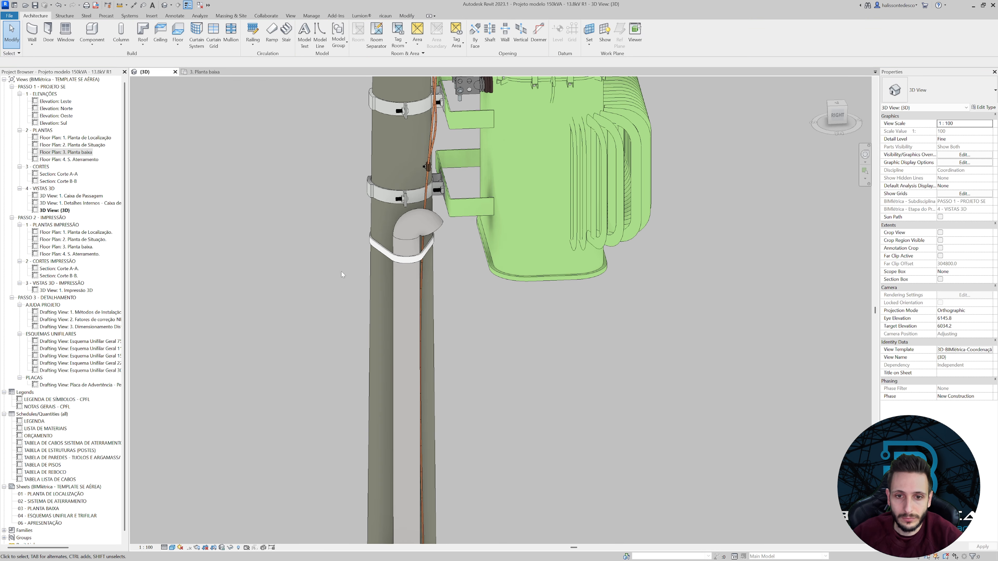
shift+middle_drag(440, 398, 396, 254)
click(412, 248)
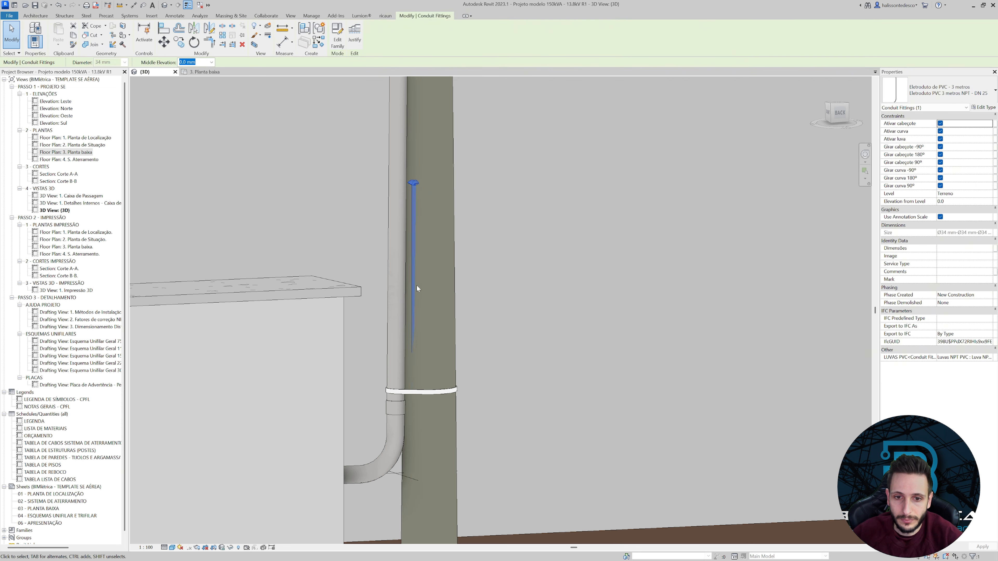
scroll(419, 277, down, 3)
click(839, 114)
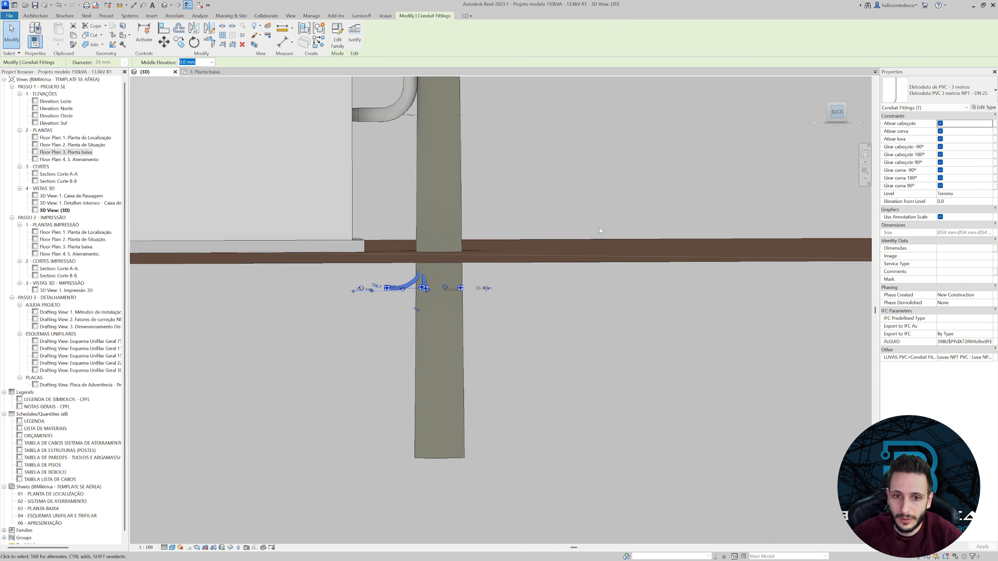
key(Up)
key(Up)
key(Up)
key(Up)
key(Up)
key(Up)
key(Up)
key(Up)
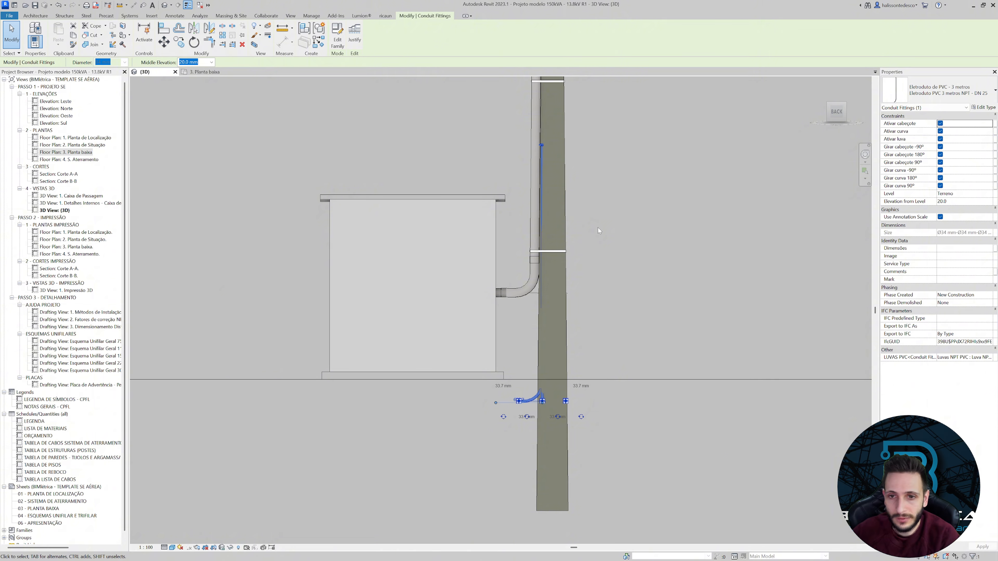
Shift the PVC conduit sideways off the pole and lower it to an elevation of 120 mm.
key(Left)
key(Left)
key(Left)
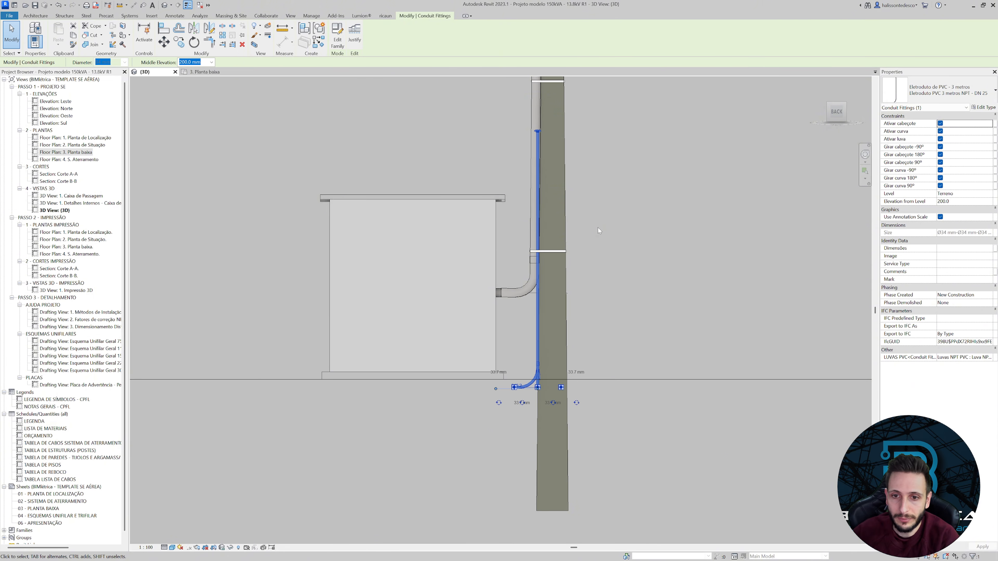
key(Down)
key(Down)
key(Left)
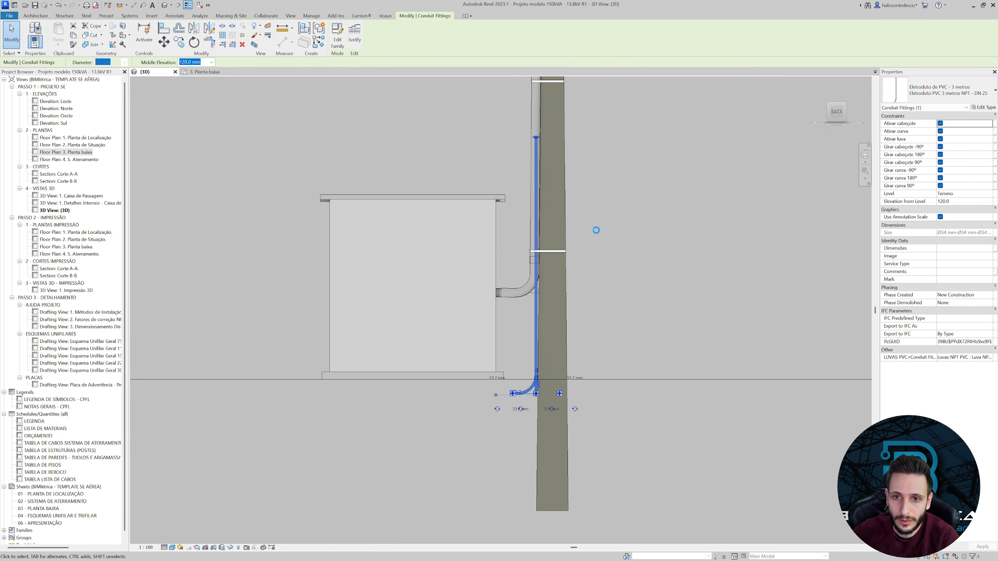
key(Right)
key(Left)
key(Left)
key(Left)
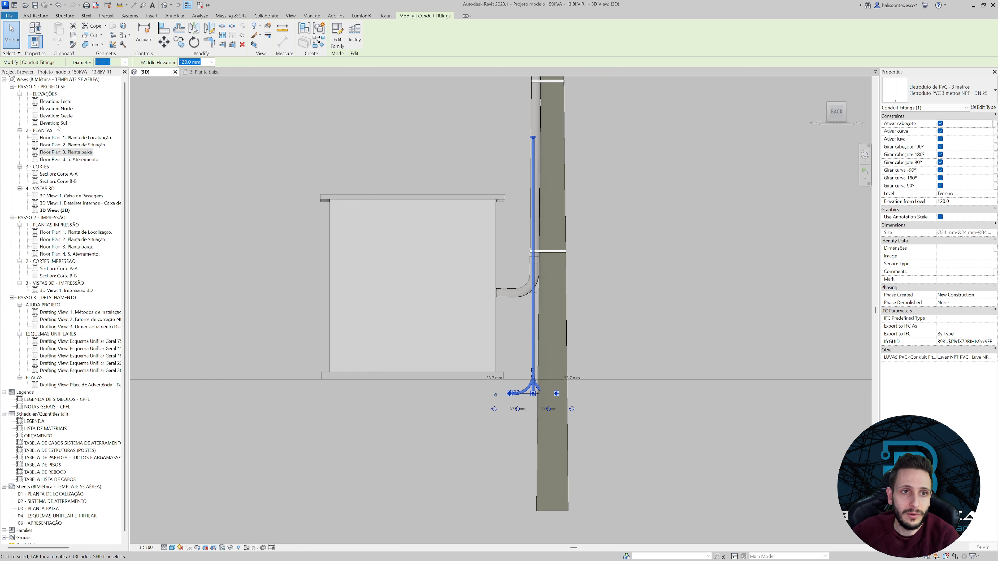
In the Sul elevation, rotate the PVC conduit by 0.5° to follow the pole's taper.
double_click(55, 123)
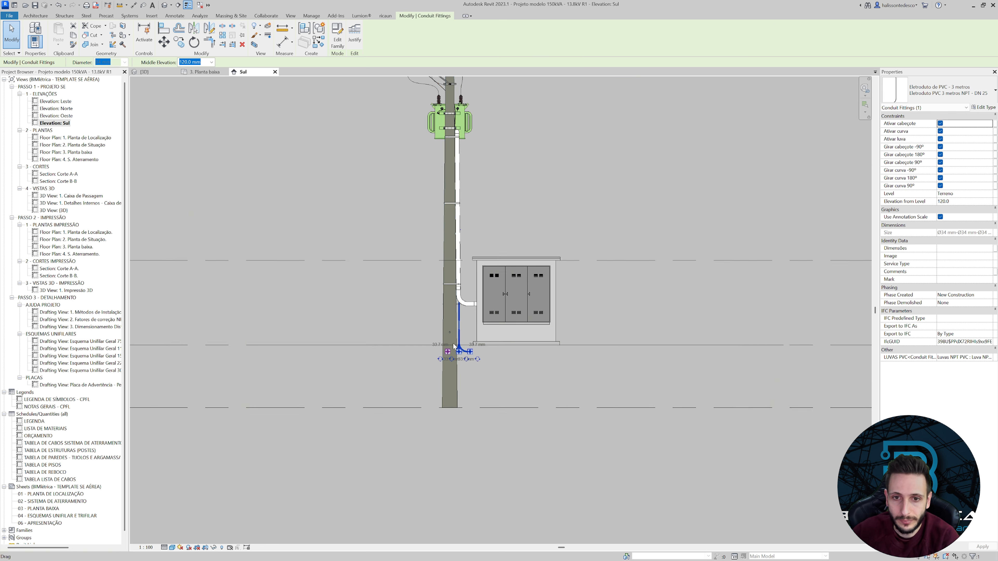
scroll(453, 346, up, 3)
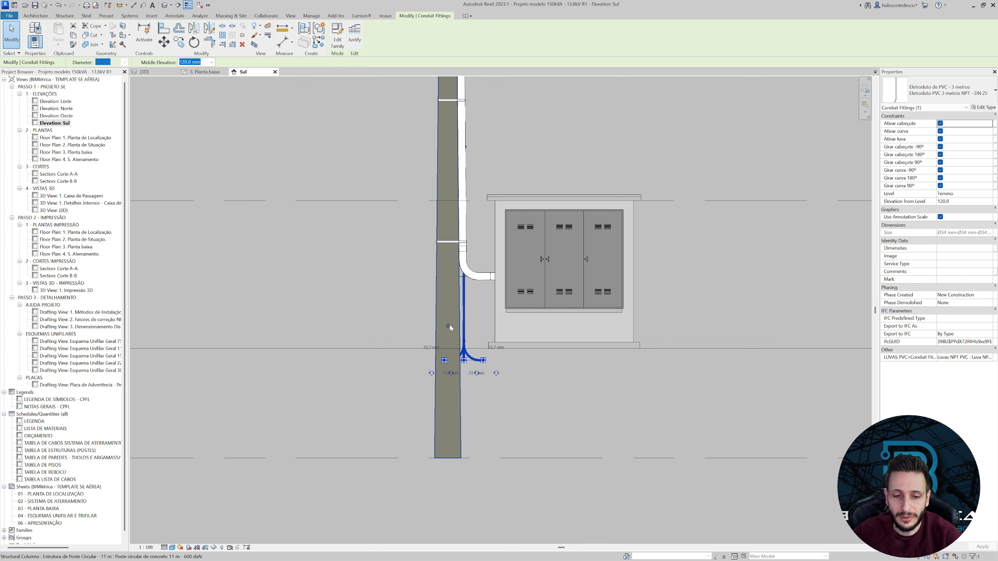
click(194, 42)
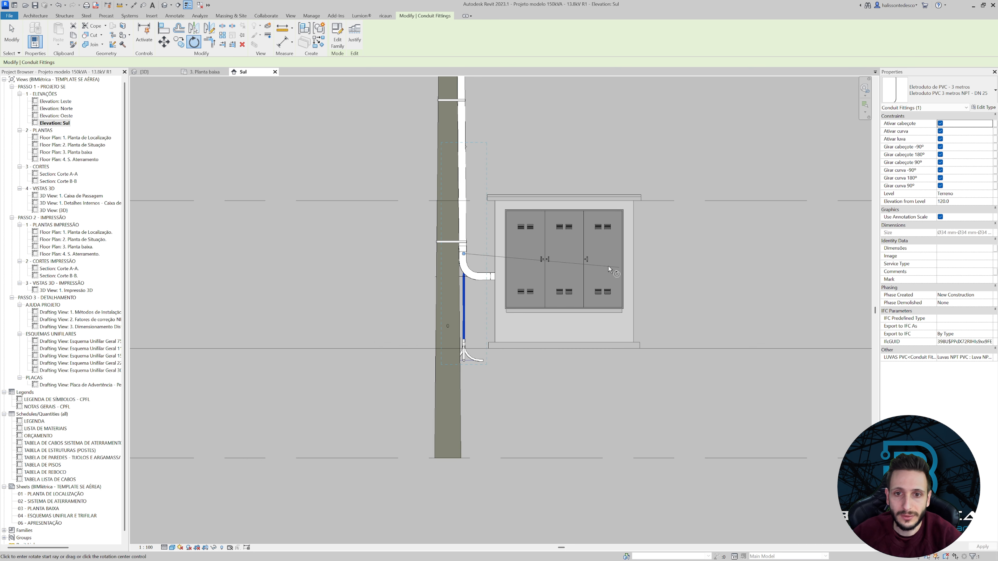
click(673, 246)
text(0.5)
key(Return)
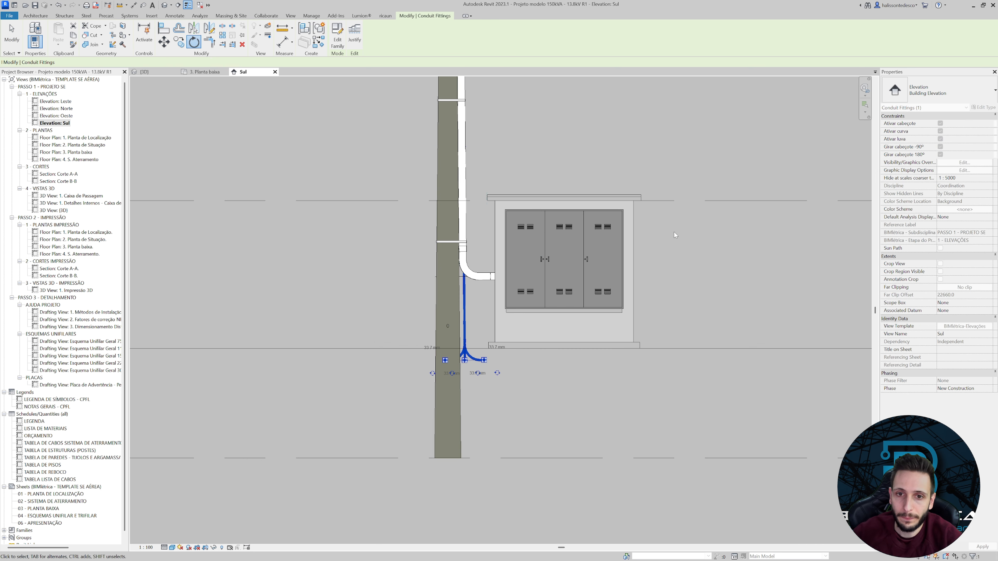
In the 3D back view, lower the PVC conduit beside the pole to an elevation of 80.1 mm.
click(153, 74)
scroll(525, 258, up, 3)
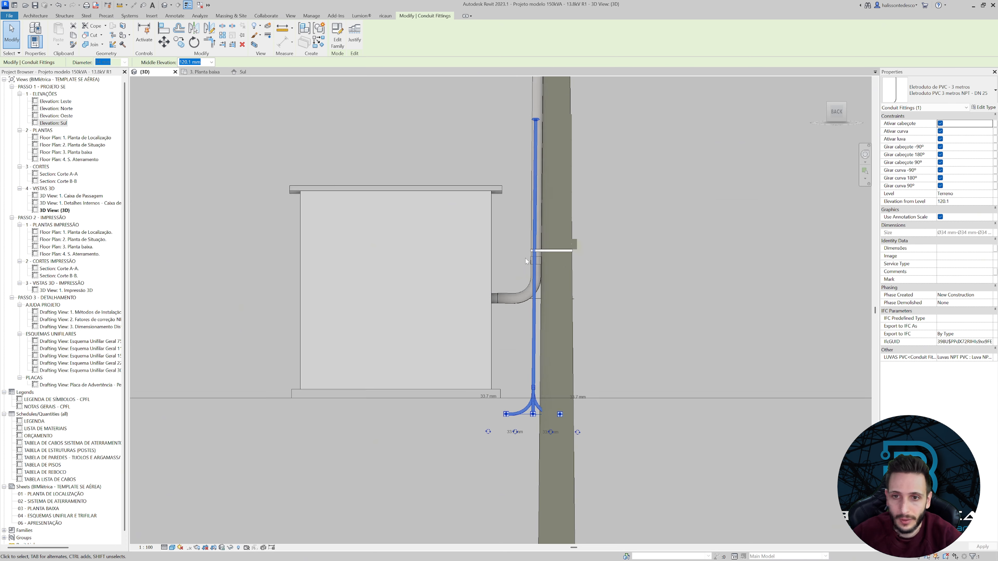
text(80.1)
key(Return)
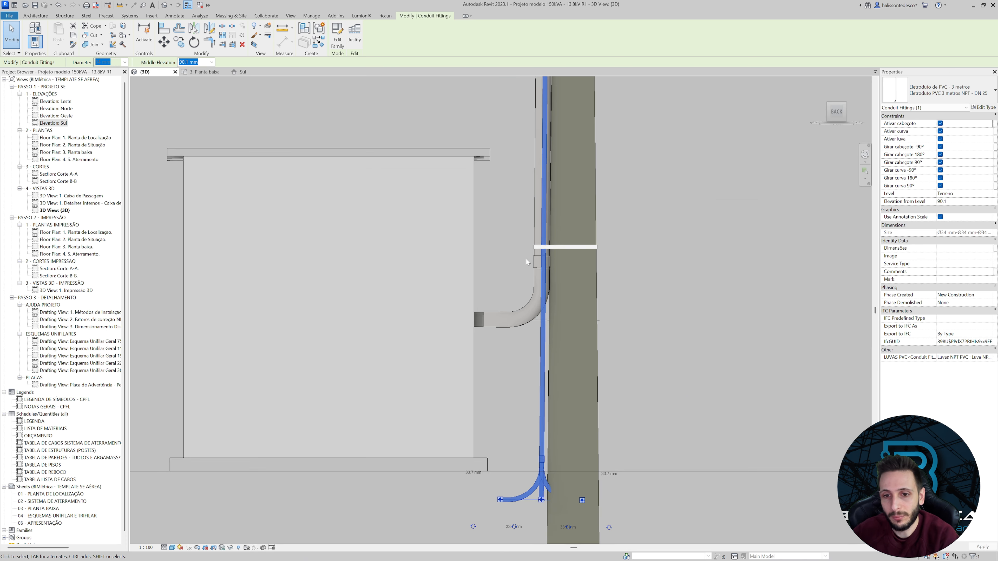
scroll(564, 370, up, 2)
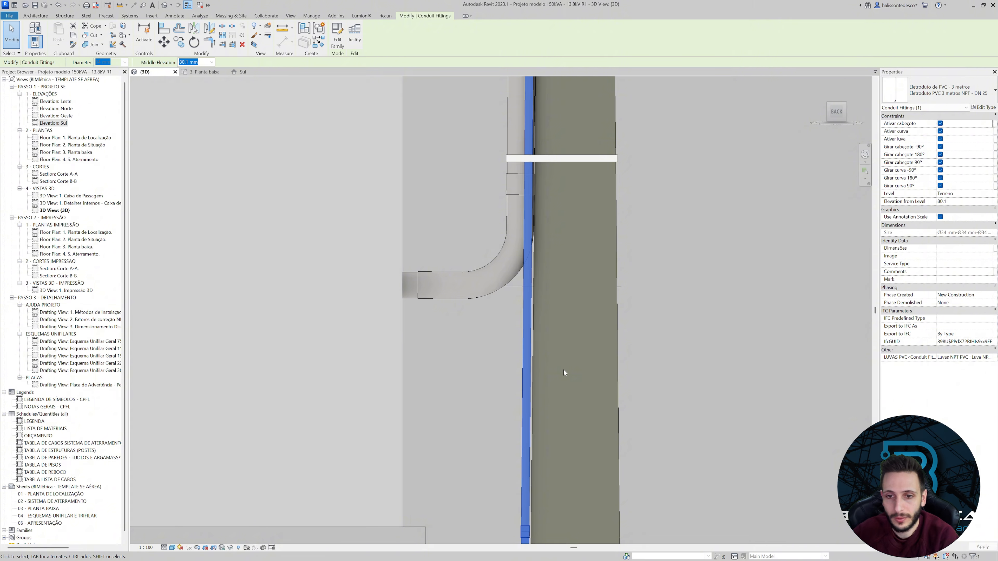
scroll(542, 346, down, 3)
middle_drag(507, 244, 525, 278)
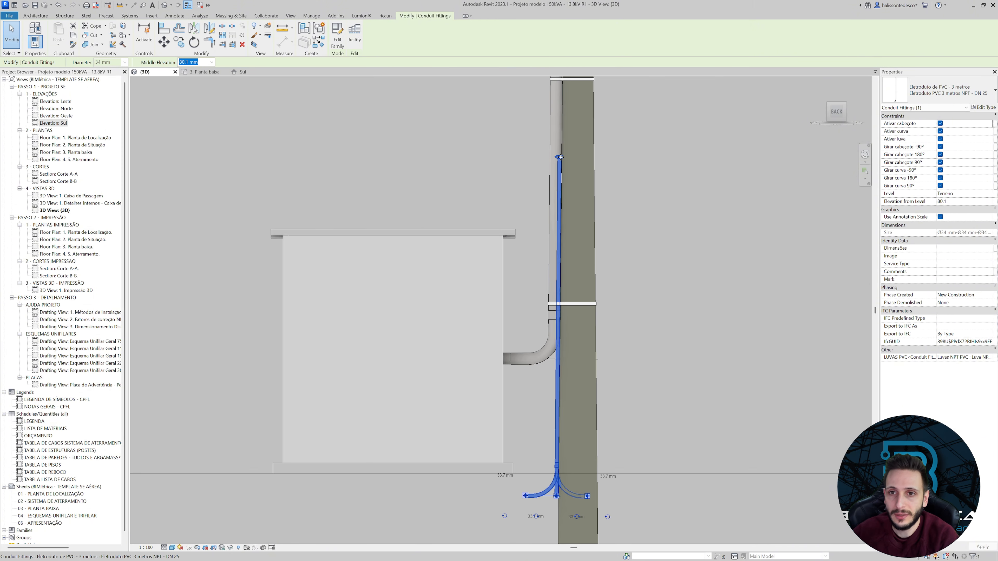
Disable the conduit's Ativar cabeçote and Ativar curva options, and every Girar option except Girar curva 90º.
scroll(561, 158, up, 2)
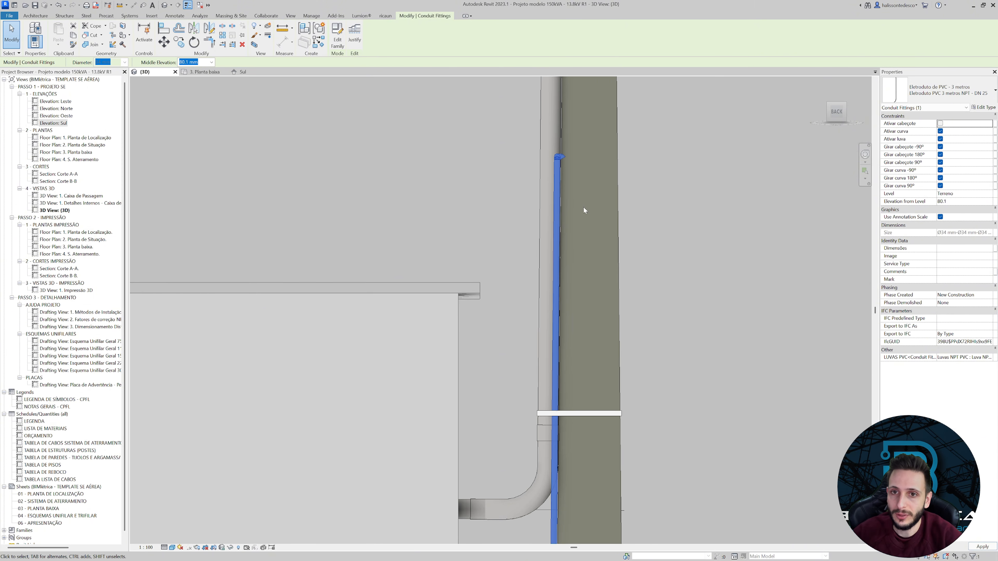
middle_drag(499, 232, 500, 213)
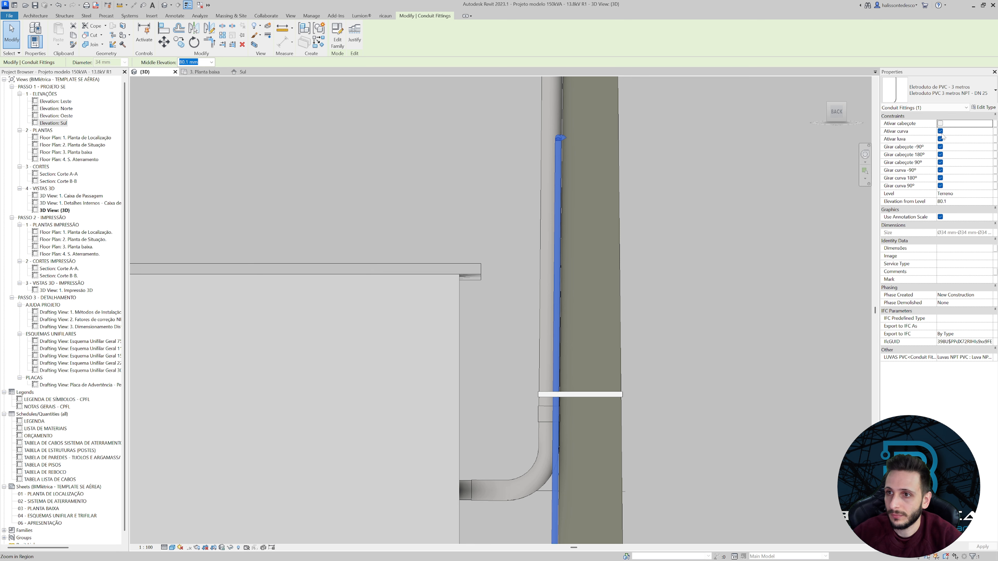
scroll(762, 280, down, 2)
middle_drag(727, 298, 691, 163)
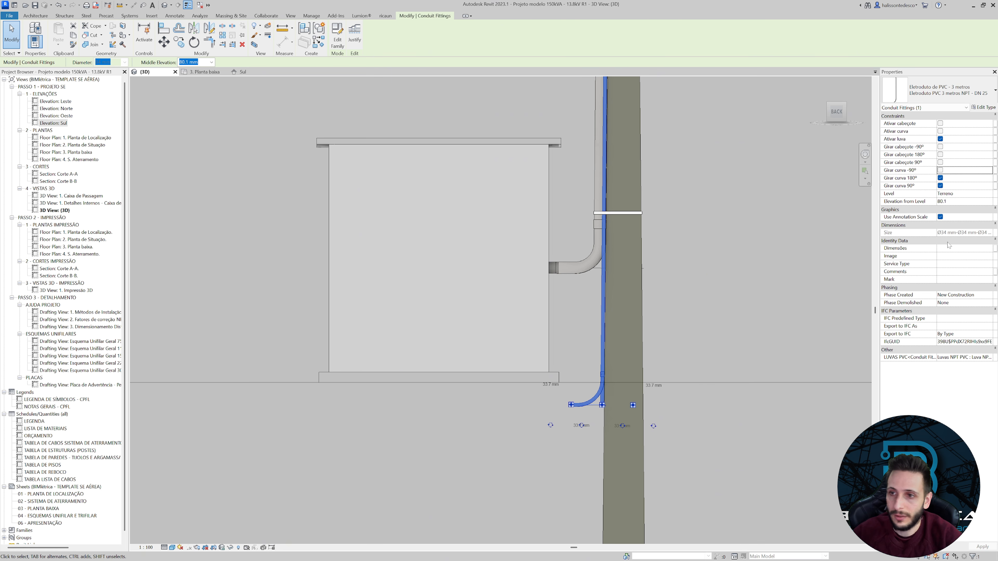
click(941, 178)
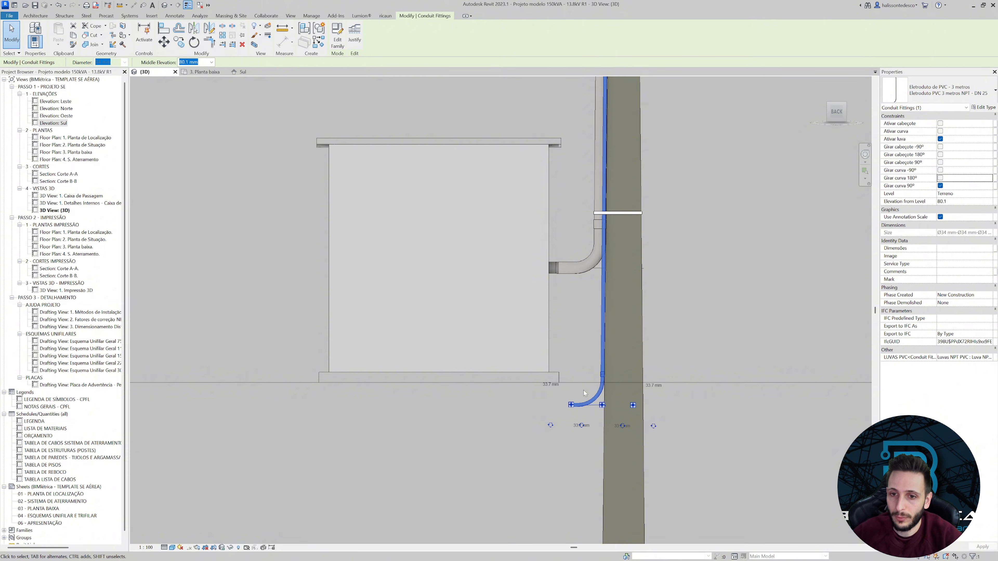
scroll(584, 392, down, 3)
scroll(584, 403, up, 1)
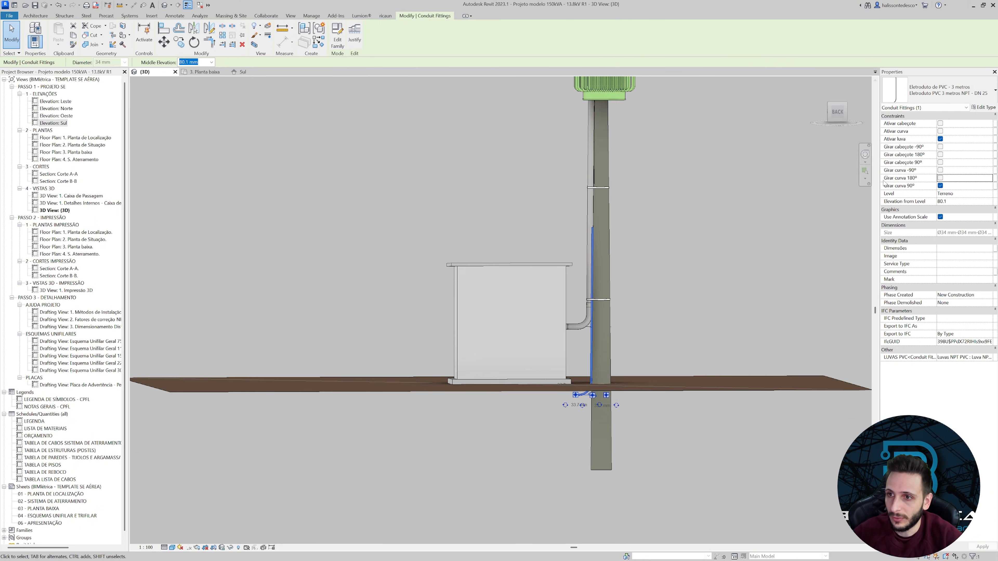
shift+middle_drag(641, 453, 654, 383)
scroll(613, 279, up, 4)
shift+middle_drag(640, 344, 653, 167)
scroll(566, 346, up, 5)
scroll(576, 329, down, 5)
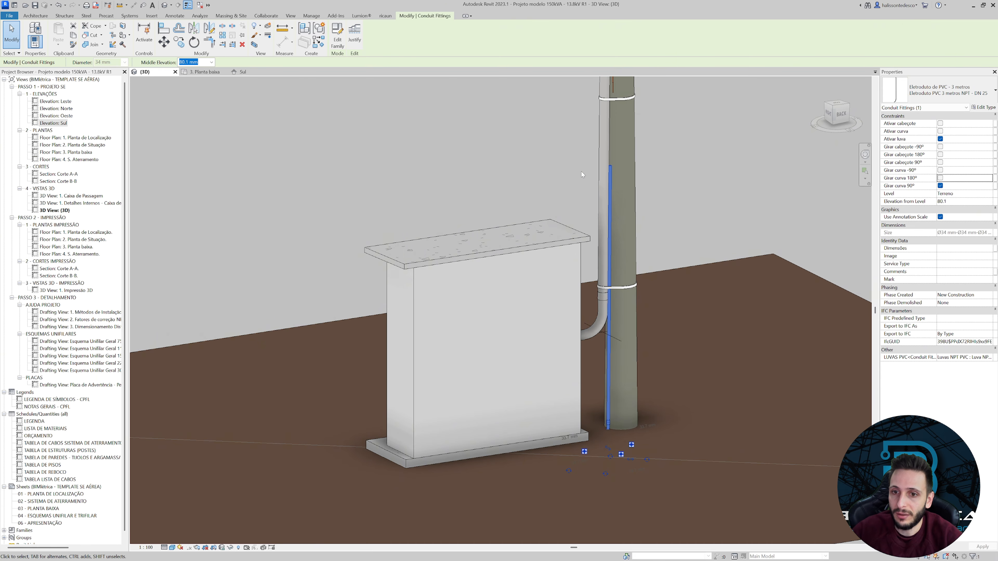
Duplicate the conduit's type as Eletroduto PVC 4 metros NPT - DN 25.
click(987, 108)
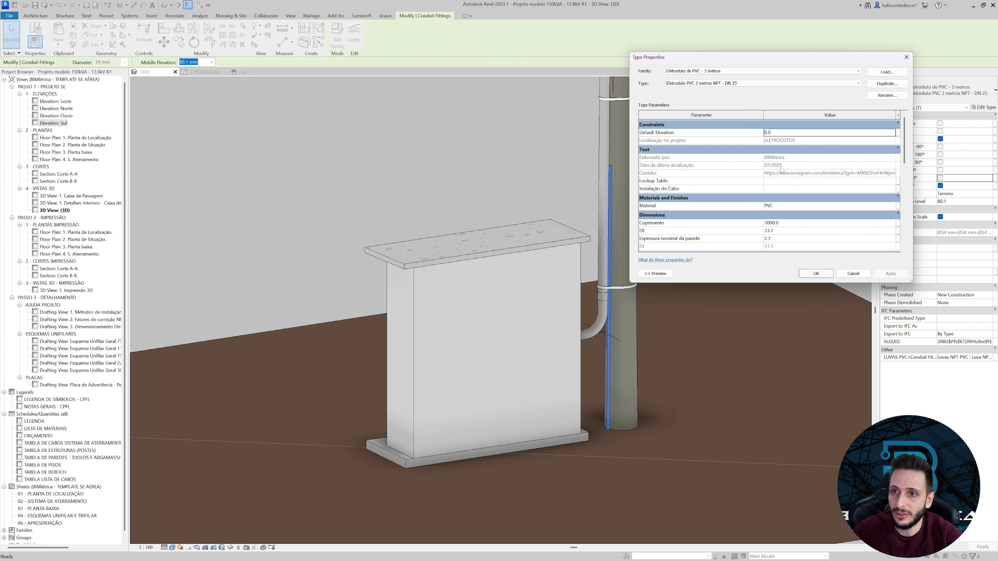
click(875, 84)
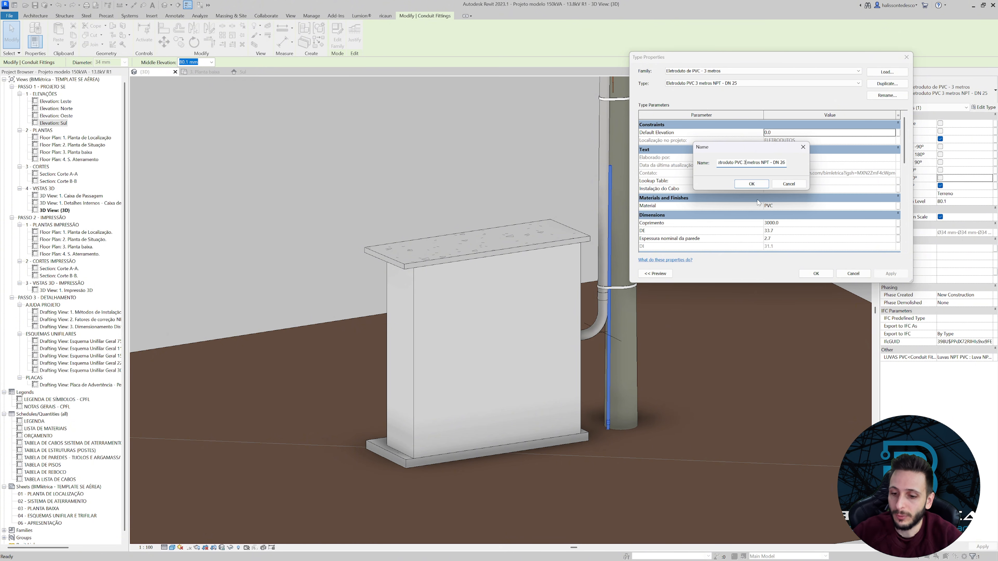
key(BackSpace)
text(4)
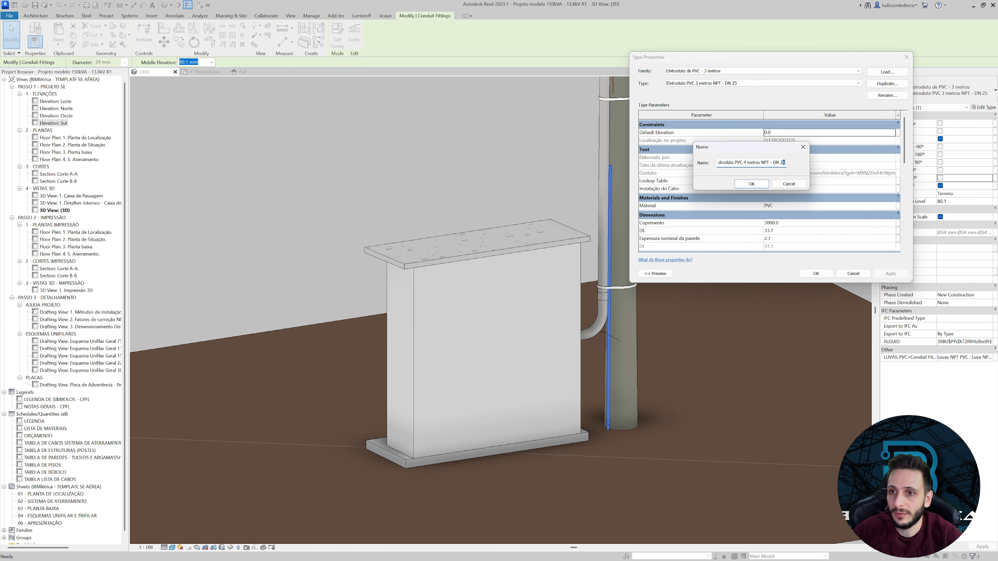
click(748, 184)
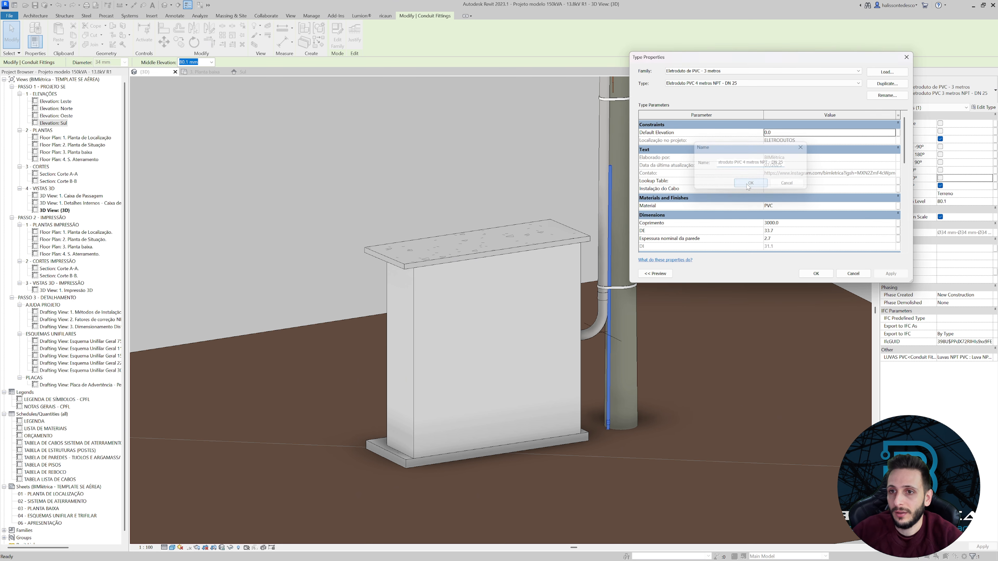
Set the new conduit type's Coprimento to 4 metres and apply it to the conduit on the pole.
click(798, 224)
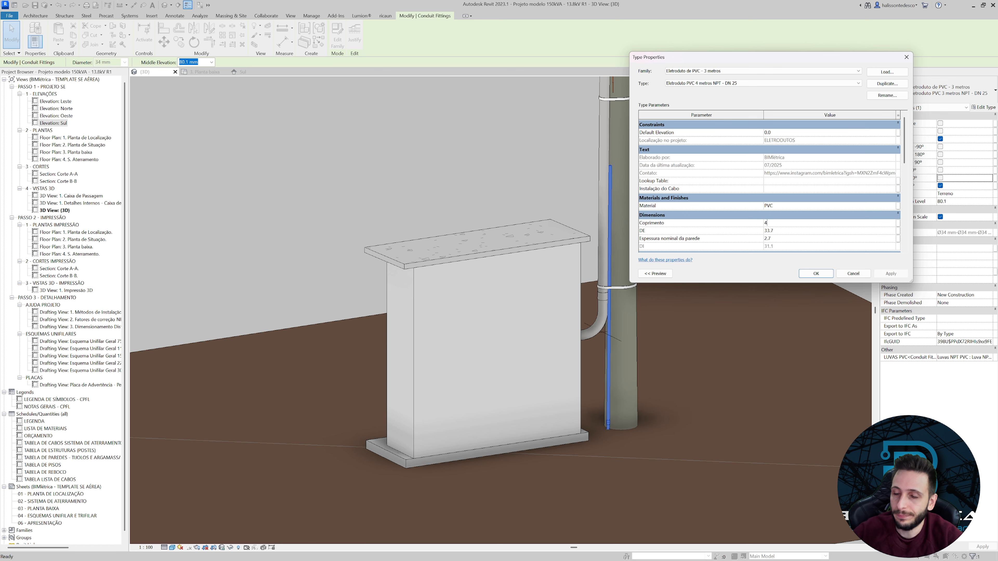
click(823, 274)
scroll(571, 157, down, 1)
scroll(584, 192, up, 2)
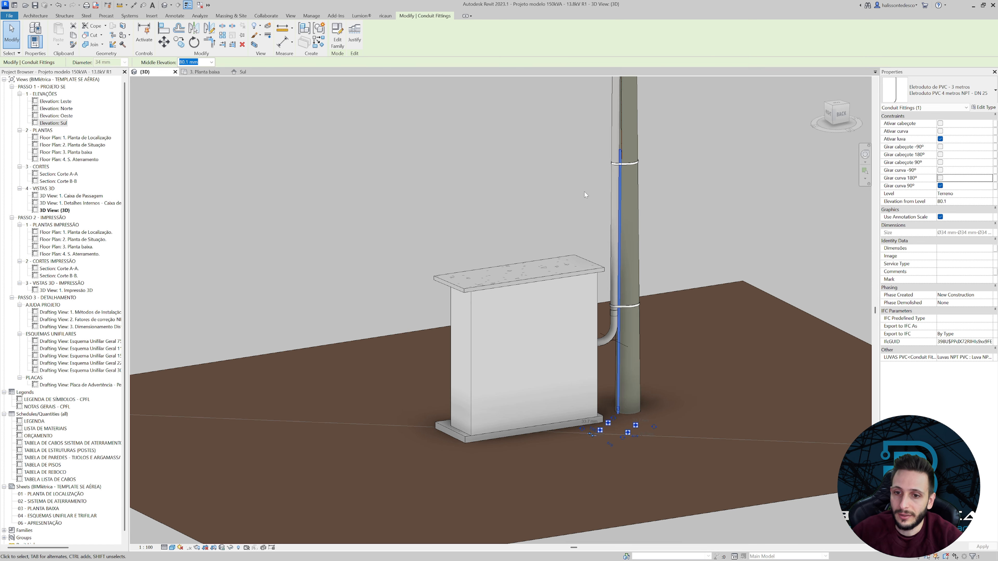
scroll(603, 175, up, 3)
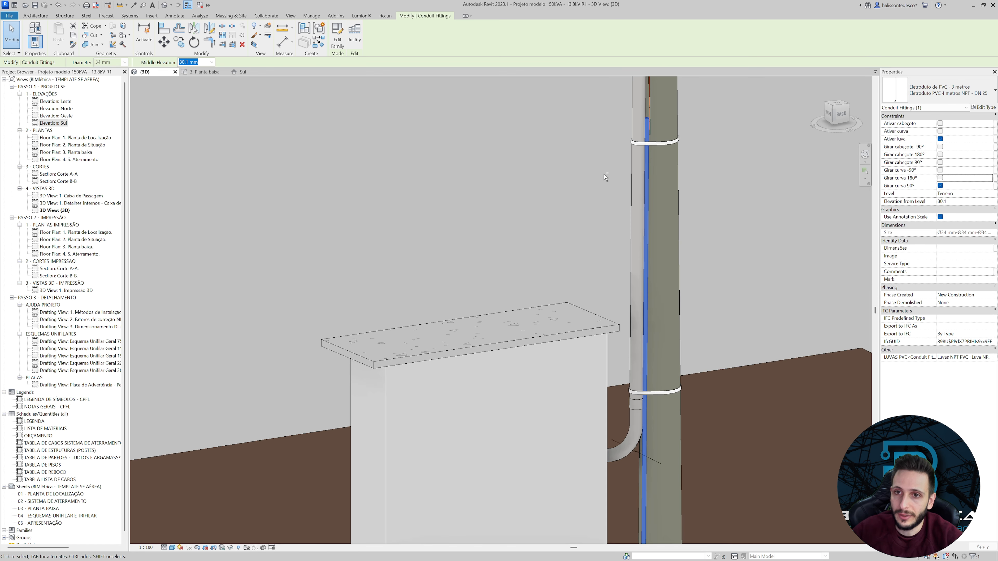
In the back view, shift the lower end of the bare copper cable sideways so it enters the PVC conduit.
click(832, 117)
scroll(510, 120, up, 3)
middle_drag(629, 207, 580, 320)
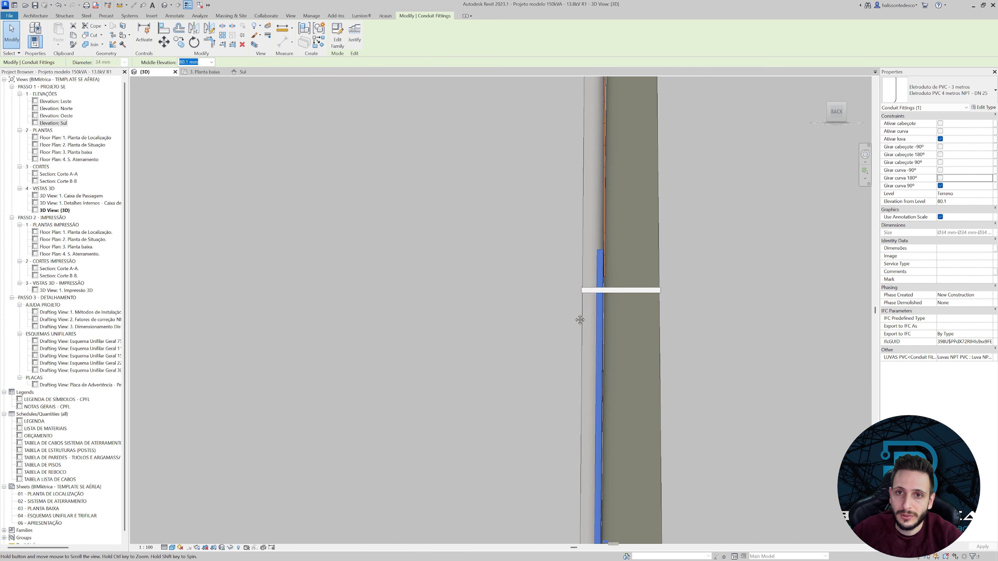
scroll(603, 237, up, 2)
click(591, 239)
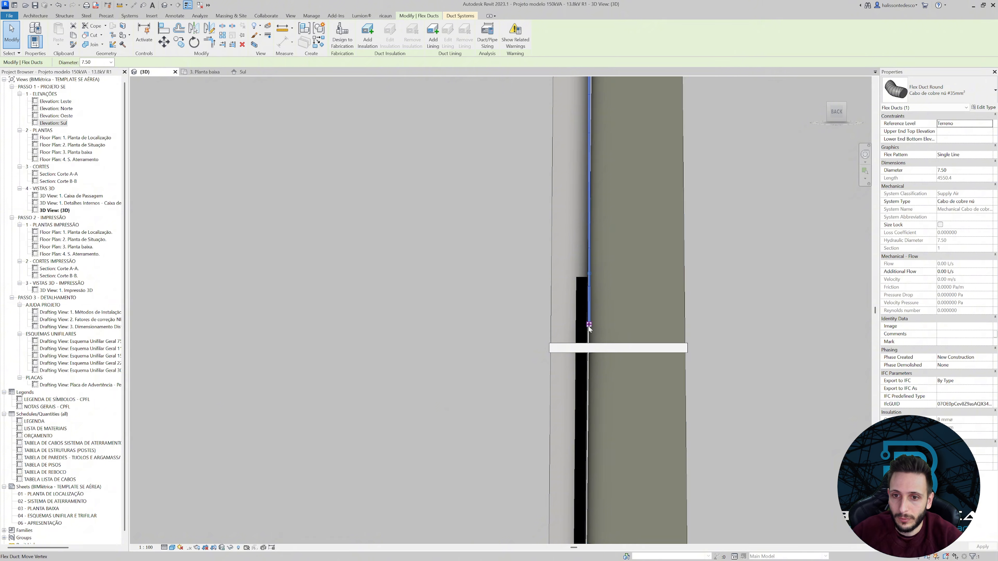
drag(589, 326, 582, 325)
click(472, 306)
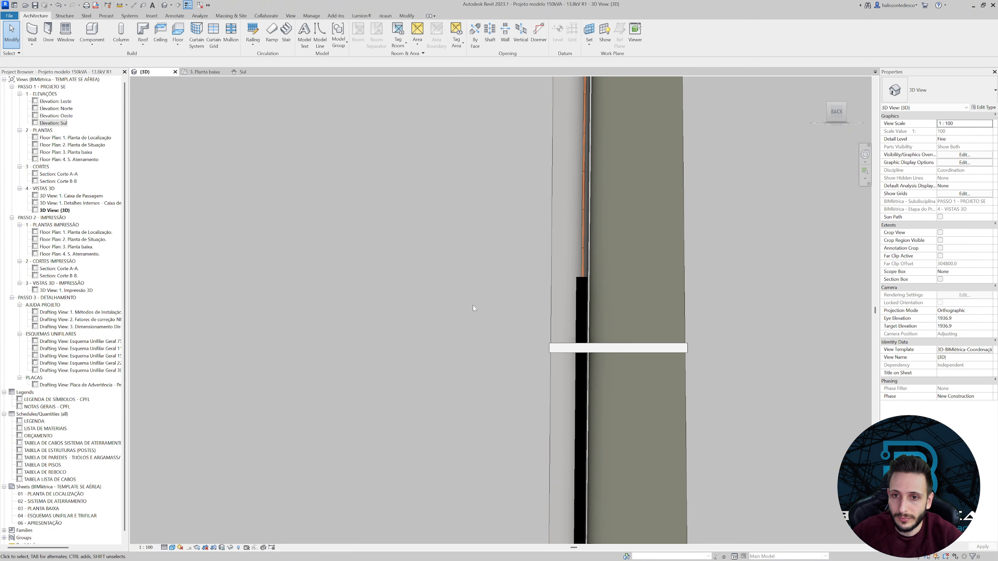
Examine the bare copper cable's route from the conduit up past the transformer to the arrester crossarm.
shift+middle_drag(473, 305, 619, 281)
scroll(670, 364, down, 5)
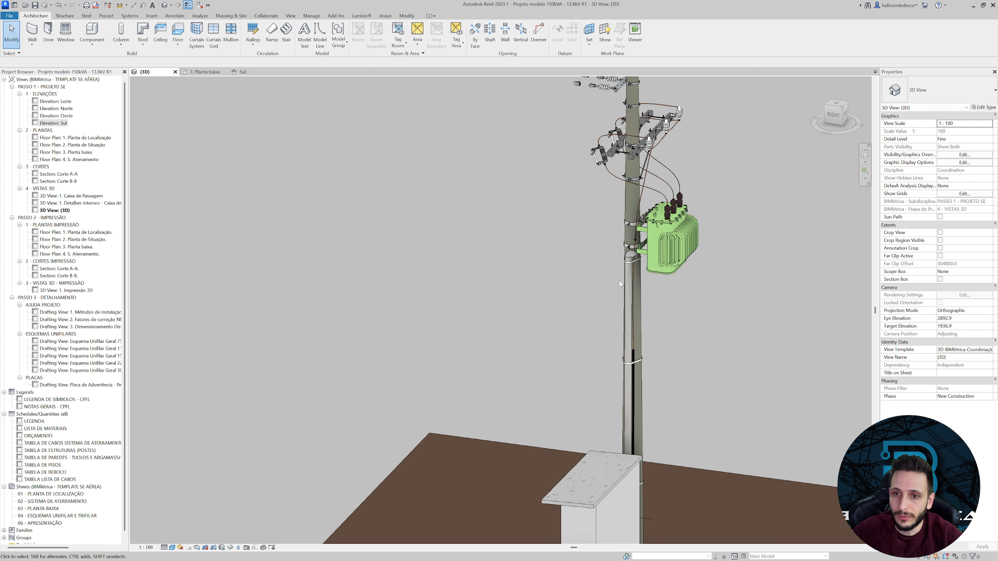
shift+middle_drag(534, 295, 378, 223)
scroll(710, 188, up, 2)
shift+middle_drag(704, 199, 726, 280)
scroll(643, 252, up, 2)
scroll(643, 253, down, 2)
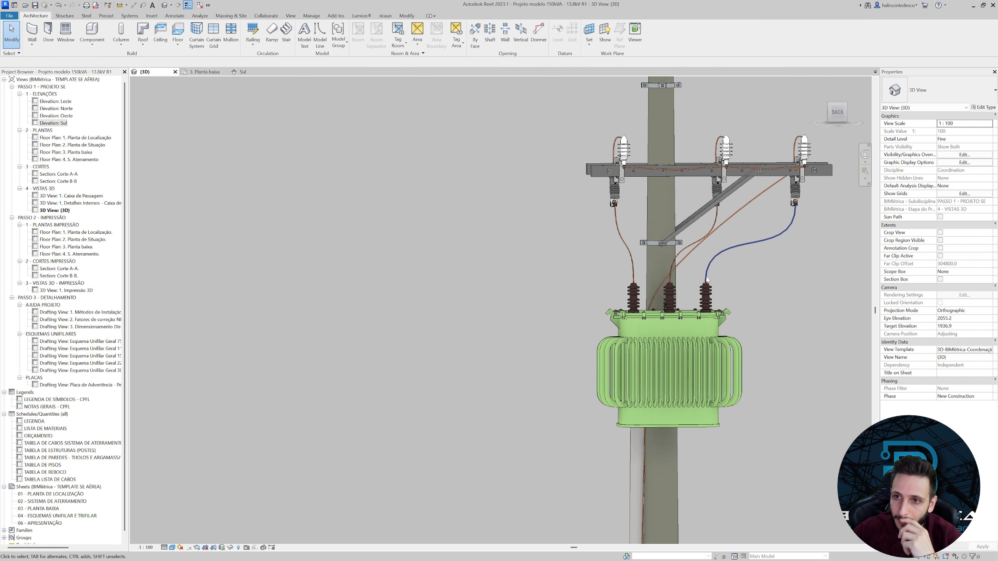
Reroute the upper end of the 35 mm² bare copper down cable to the arrester at the opposite end of the crossarm.
click(753, 198)
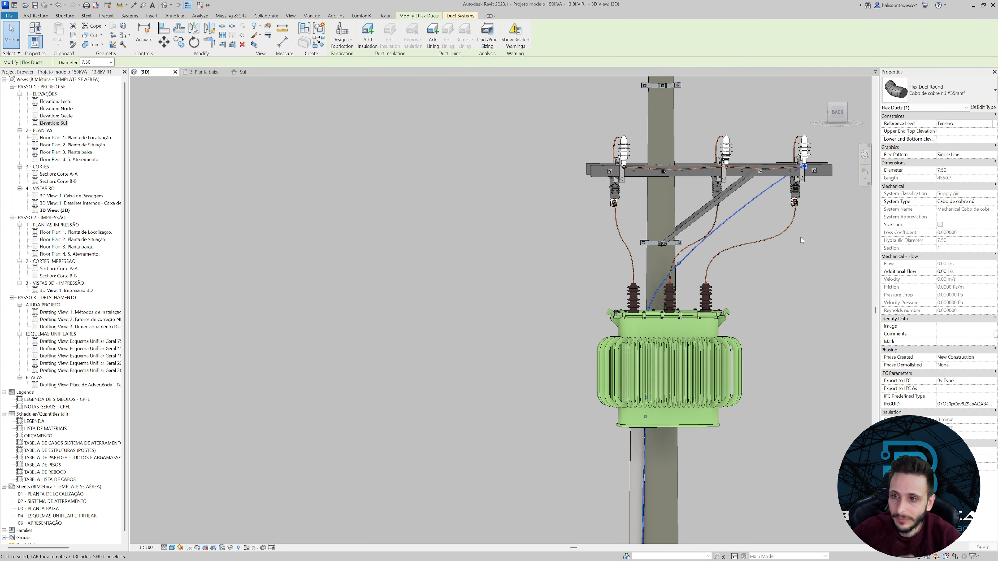
scroll(801, 237, down, 2)
shift+middle_drag(798, 270, 727, 267)
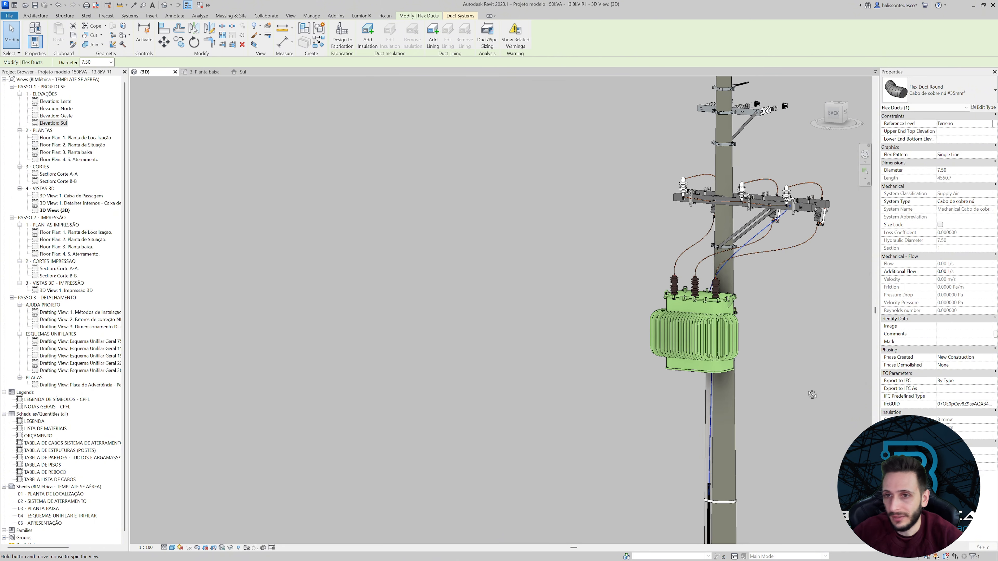
shift+middle_drag(809, 393, 660, 302)
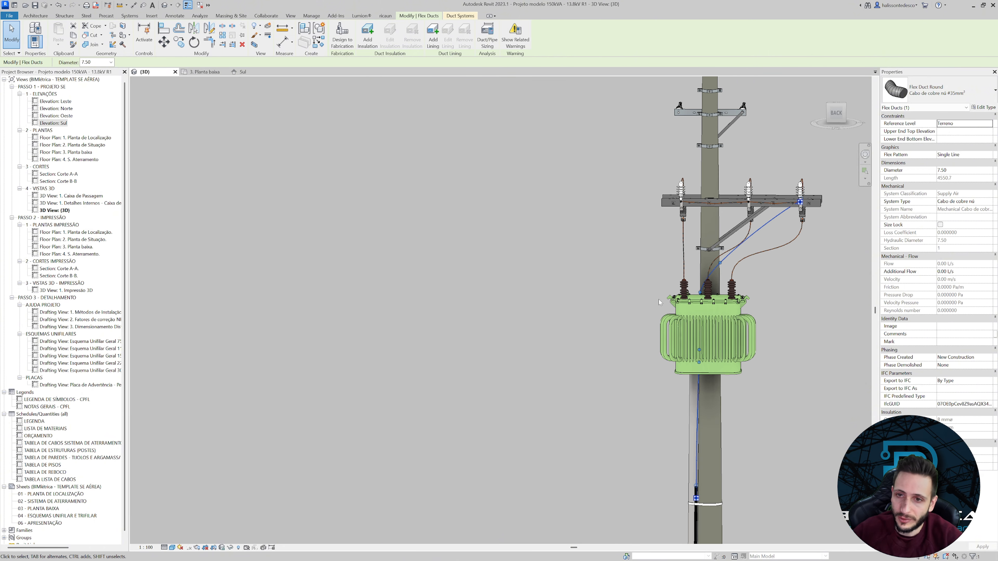
click(839, 117)
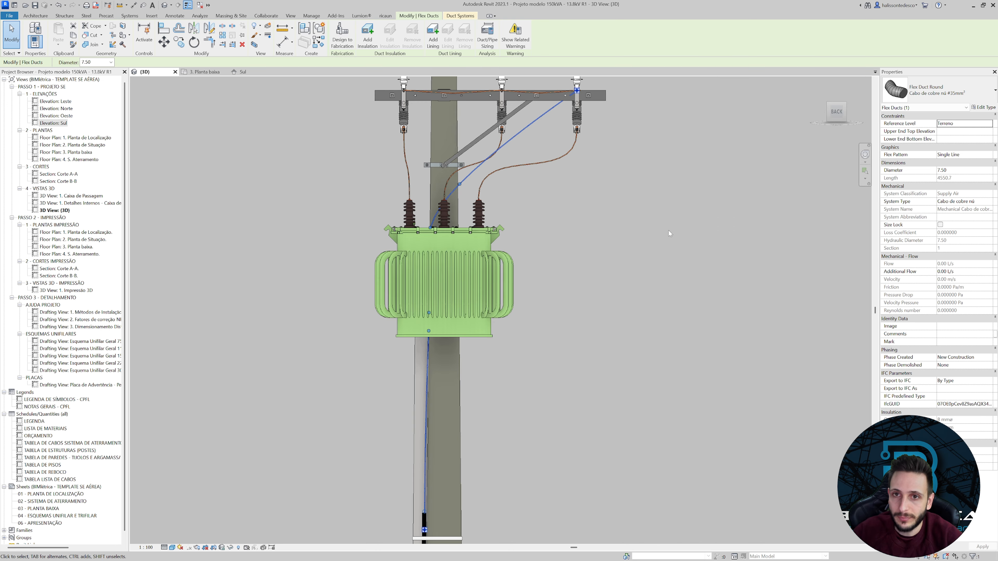
scroll(748, 213, up, 5)
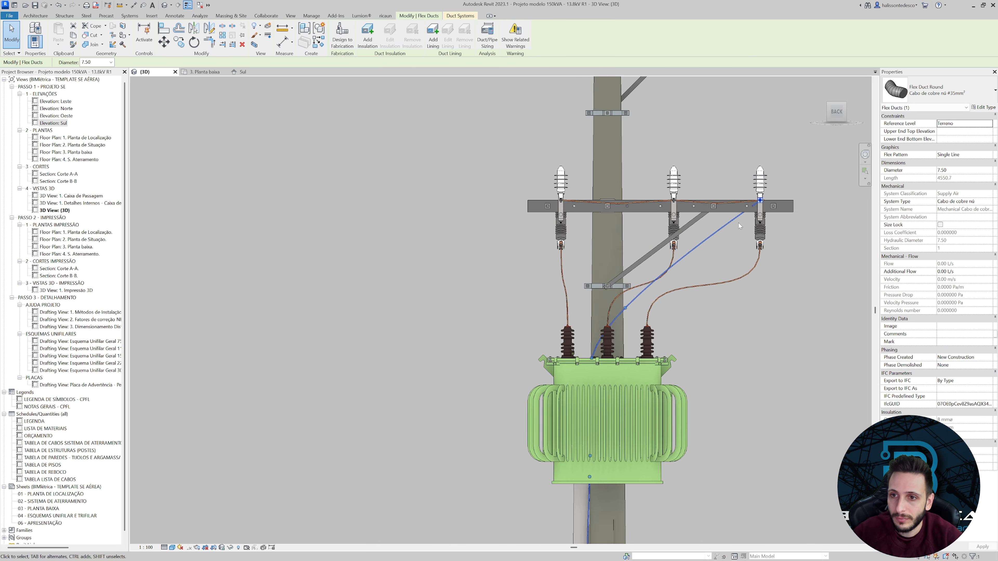
drag(768, 192, 384, 199)
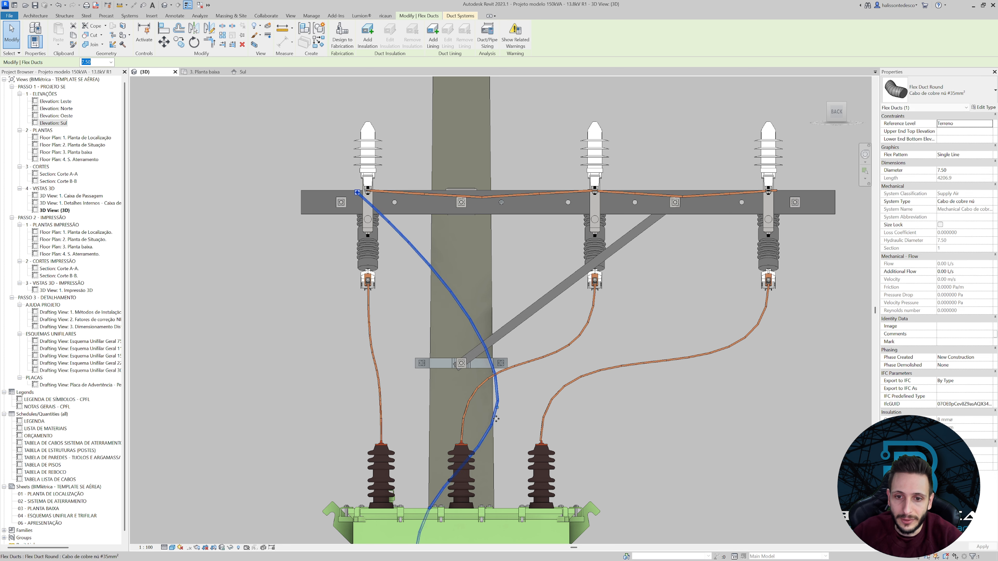
Reposition the down cable's intermediate vertices so it descends between the transformer bushings in a smooth curve along the pole.
drag(495, 404, 427, 396)
middle_drag(427, 395, 477, 226)
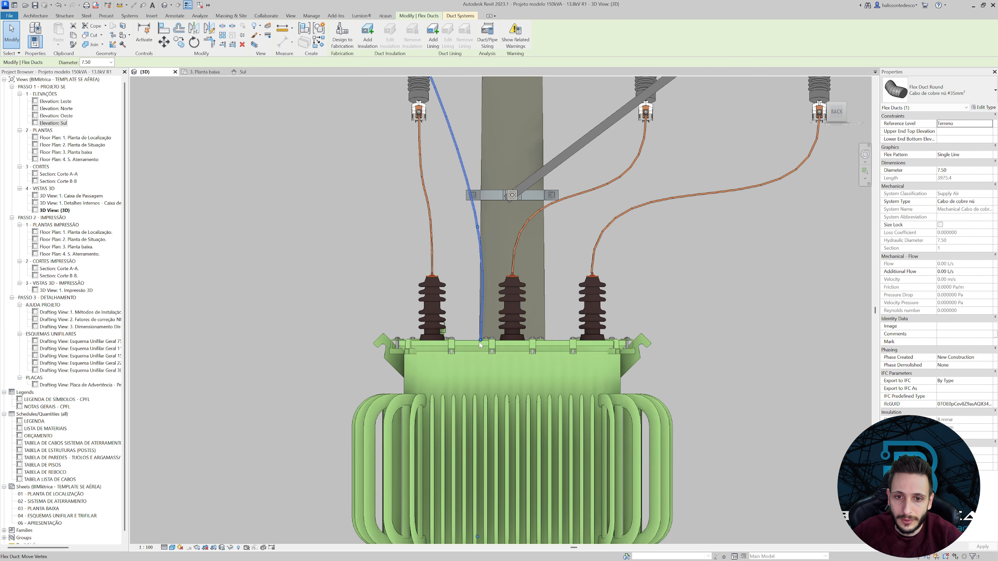
scroll(478, 339, up, 2)
drag(481, 342, 478, 339)
drag(481, 241, 478, 176)
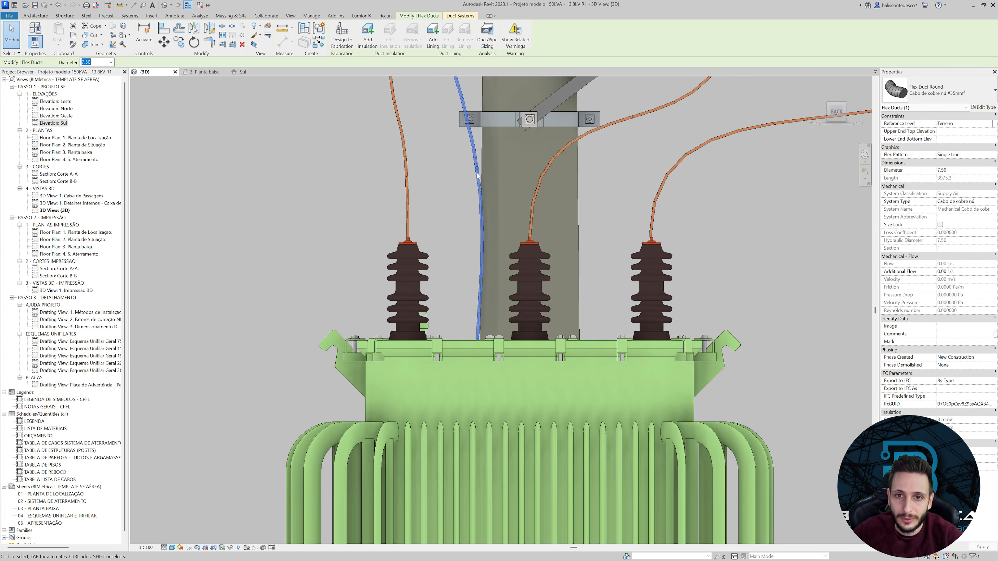
scroll(477, 170, down, 2)
middle_drag(453, 172, 520, 352)
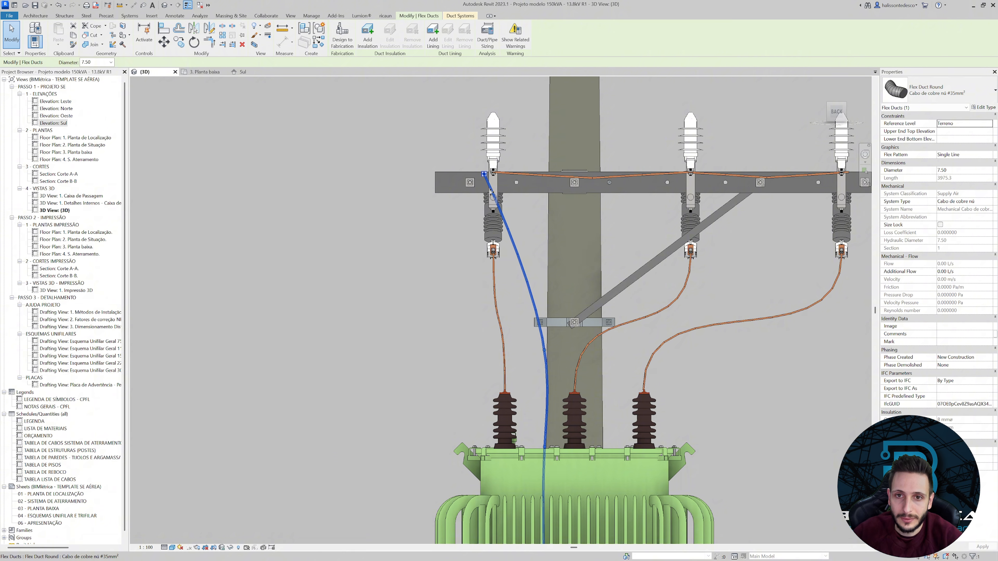
Move the down cable's upper end outward past the outer arrester to the tip of the crossarm.
scroll(523, 196, up, 2)
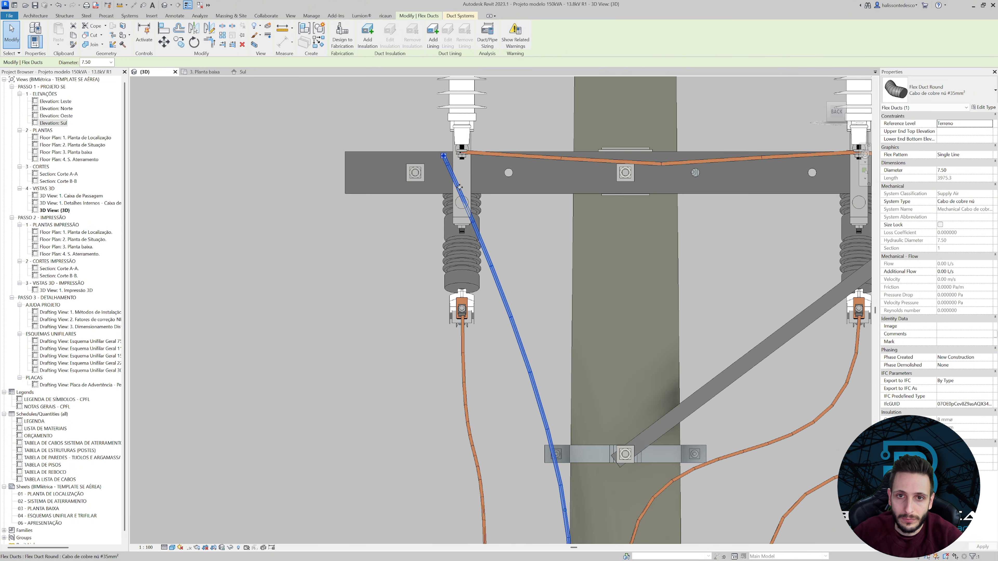
scroll(371, 173, down, 6)
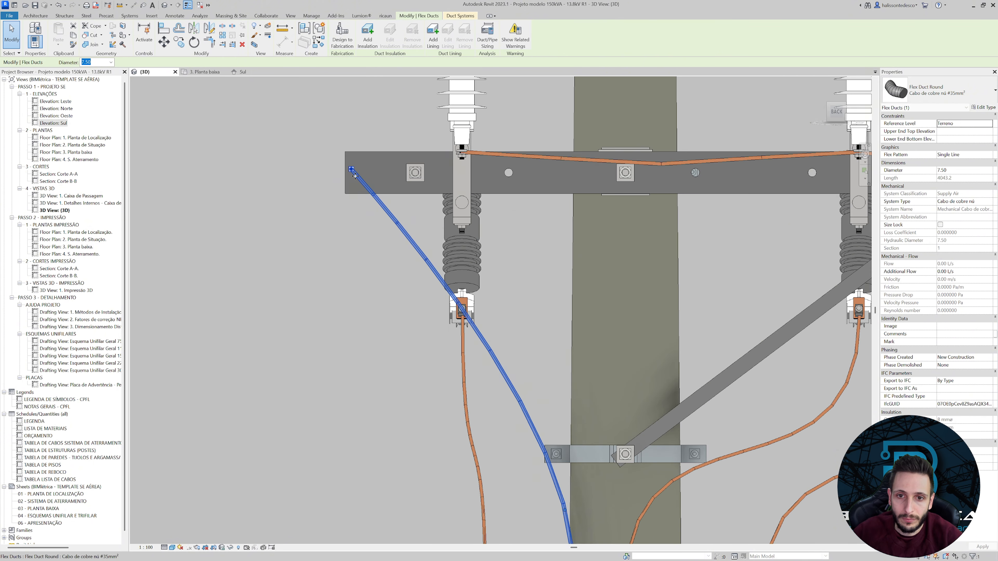
shift+middle_drag(357, 178, 573, 242)
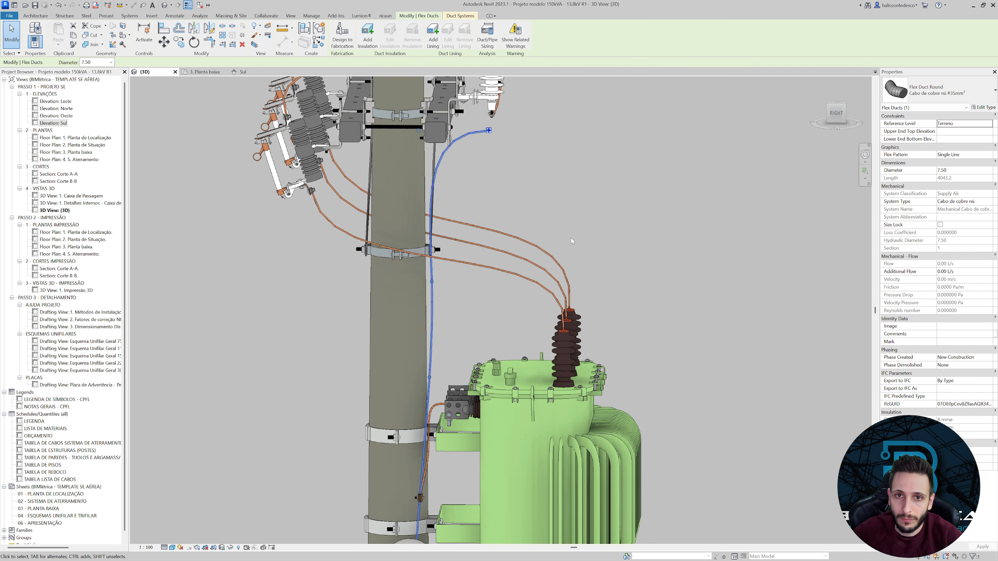
drag(836, 112, 827, 101)
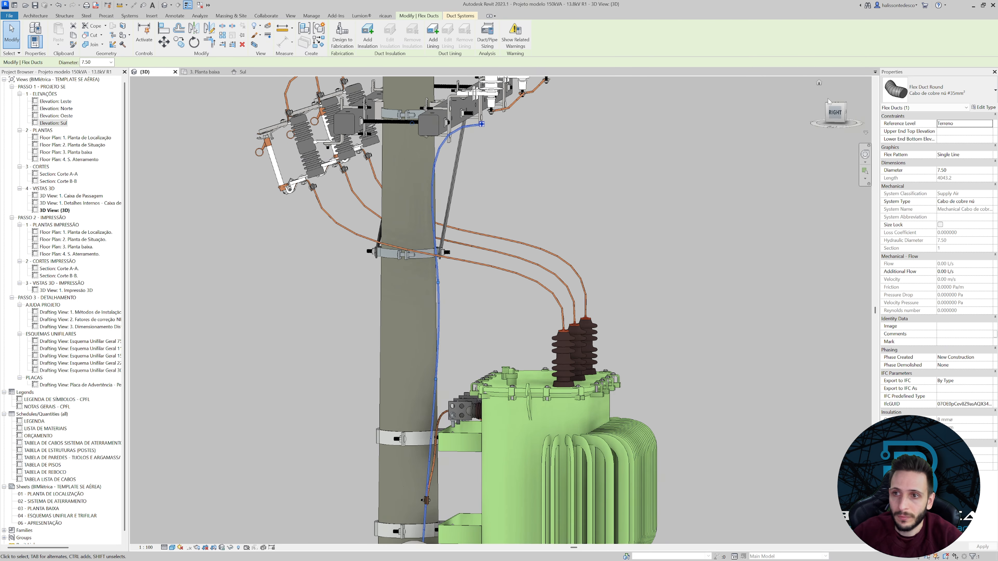
Shift the down cable's upper end outward in the right-side view, in line with the arresters' lower terminals.
click(834, 113)
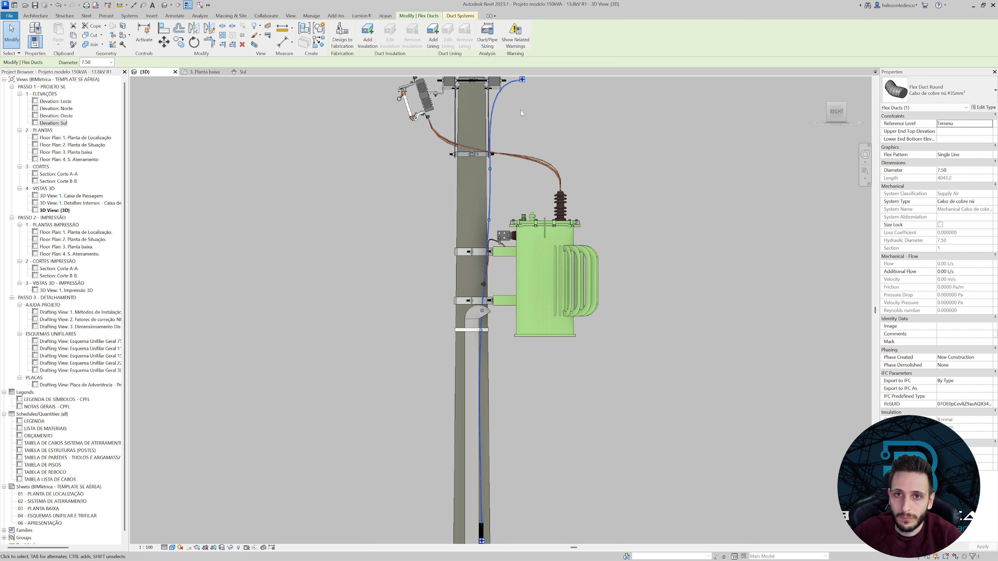
middle_drag(521, 111, 540, 214)
scroll(514, 195, up, 4)
drag(486, 166, 590, 227)
From the back view, attach the down cable's upper end to the outer arrester's bottom terminal and adjust the curve of its end.
click(851, 114)
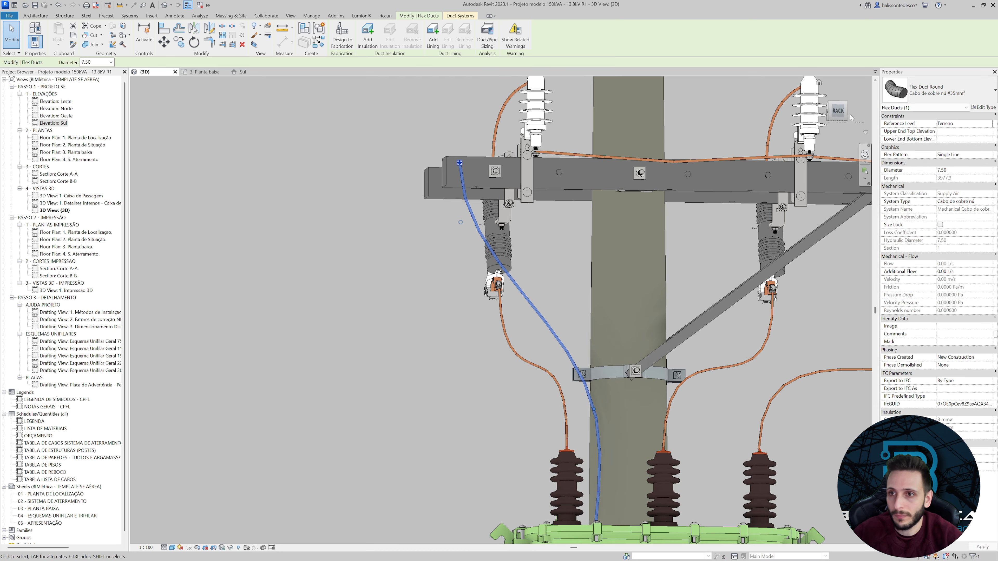
click(838, 111)
scroll(515, 199, down, 1)
middle_drag(514, 199, 526, 179)
middle_drag(505, 472, 523, 292)
scroll(523, 292, up, 4)
drag(485, 255, 623, 219)
scroll(592, 234, up, 3)
scroll(589, 237, up, 4)
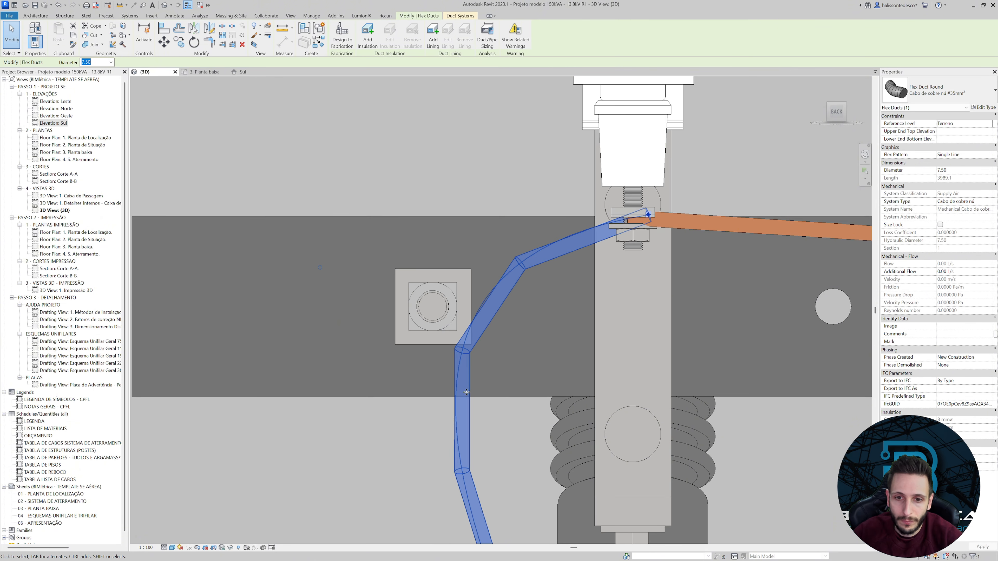
scroll(447, 288, down, 3)
scroll(408, 385, down, 3)
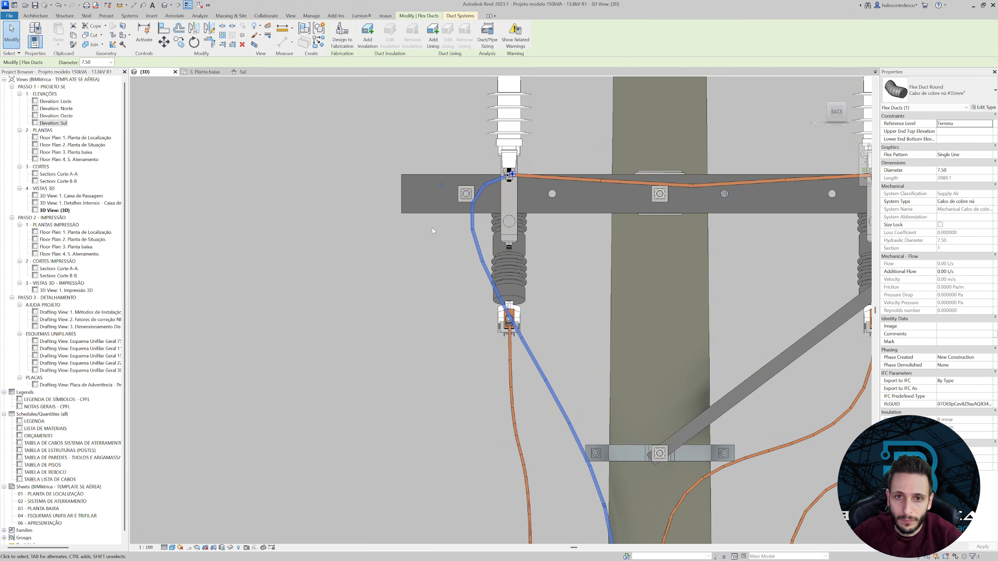
drag(440, 187, 427, 174)
click(427, 257)
Shift the down cable's intermediate vertex below the arrester crossarm slightly toward the pole.
scroll(428, 259, down, 2)
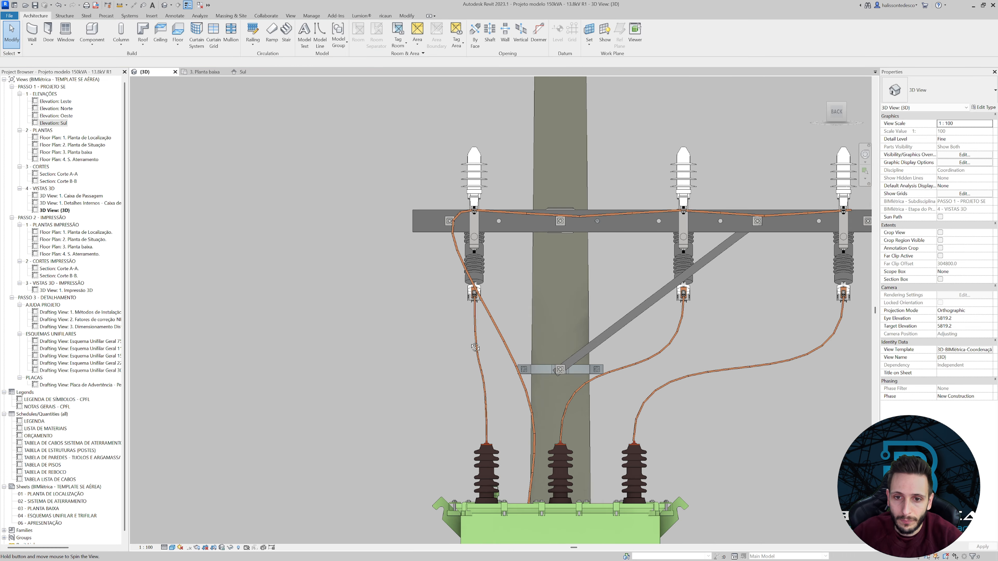
shift+middle_drag(448, 346, 719, 382)
scroll(518, 212, up, 6)
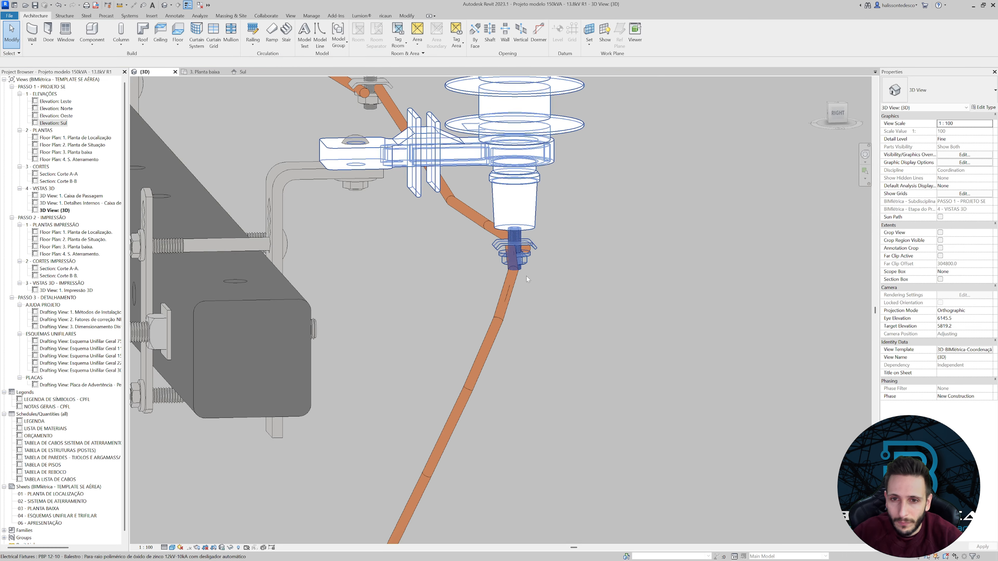
scroll(562, 303, down, 4)
scroll(569, 303, down, 5)
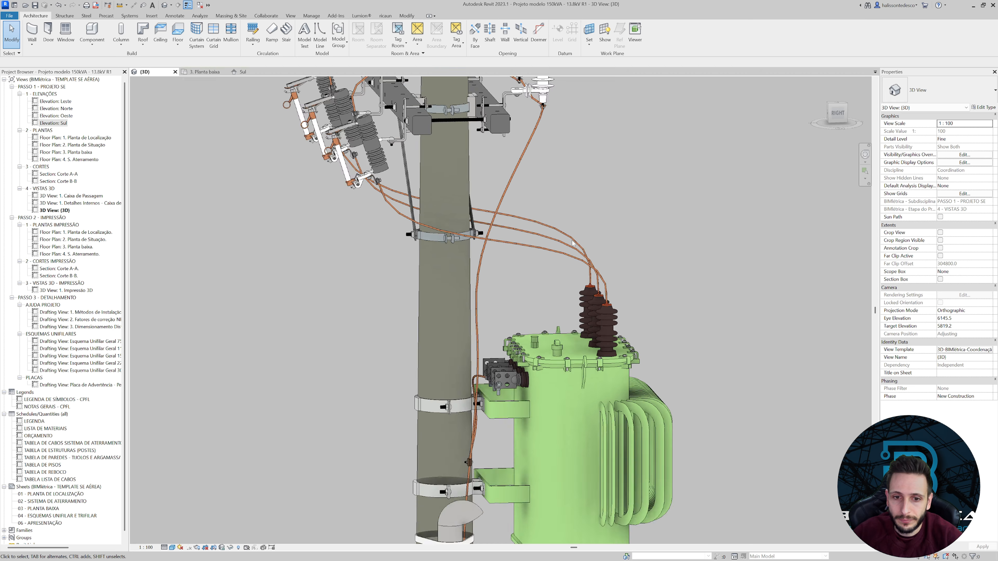
scroll(543, 236, up, 5)
click(543, 236)
drag(544, 230, 529, 225)
Nudge the down cable's vertex behind the conduit elbow so the cable runs through the connector joining the transformer's ground cable.
scroll(462, 343, down, 2)
middle_drag(462, 343, 457, 225)
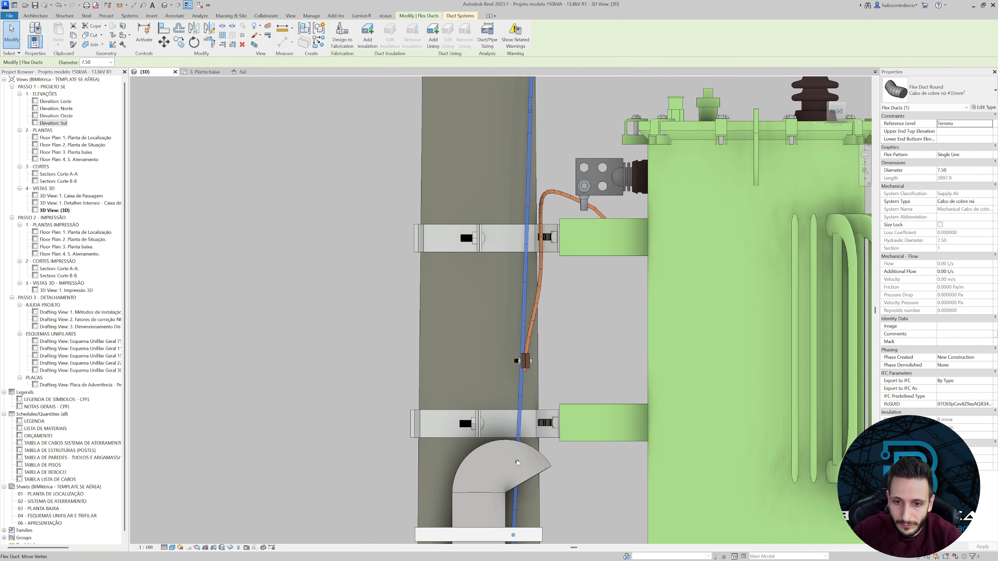
key(Escape)
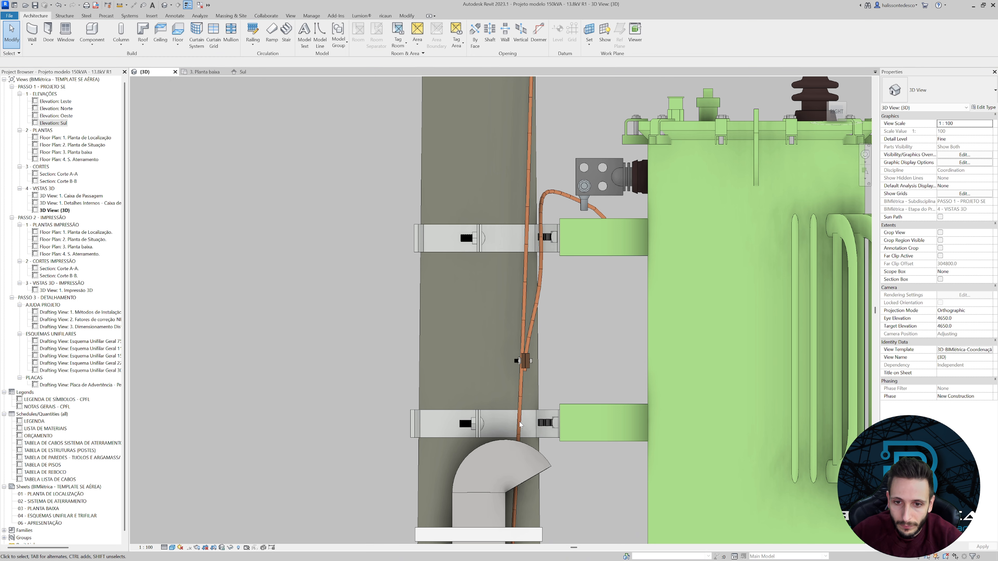
click(519, 437)
drag(517, 460, 520, 462)
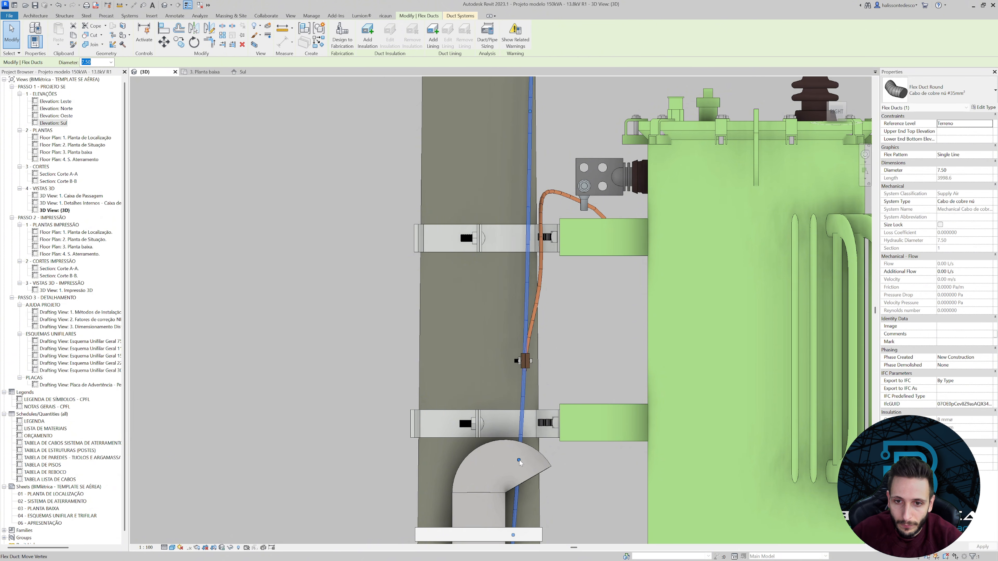
click(594, 352)
Examine the complete cable routing from several sides, from the arresters and transformer down the pole to the ground-level cabinet.
scroll(595, 352, down, 3)
shift+middle_drag(575, 335, 503, 344)
scroll(556, 311, down, 3)
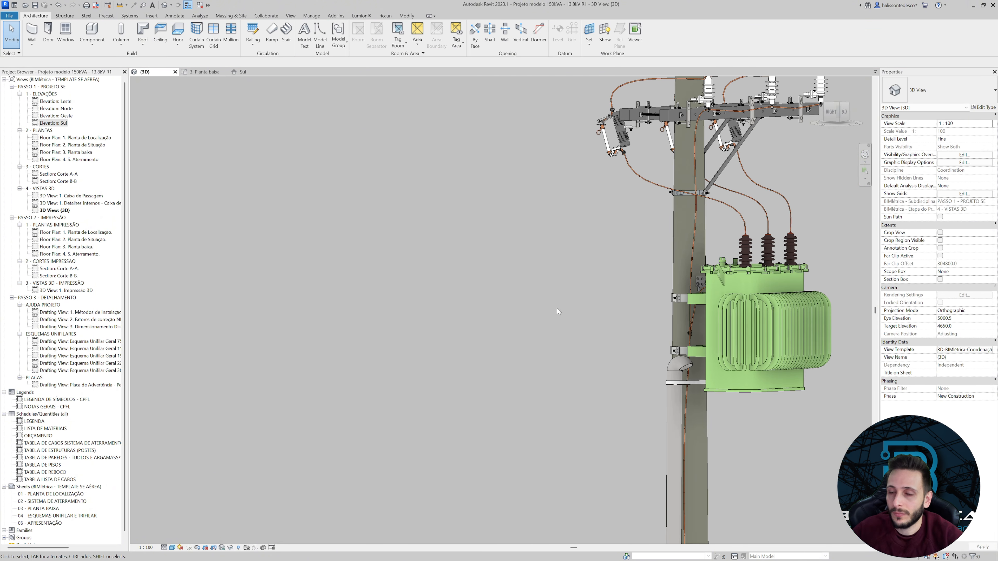
shift+middle_drag(582, 308, 719, 326)
scroll(541, 404, up, 3)
scroll(479, 359, down, 5)
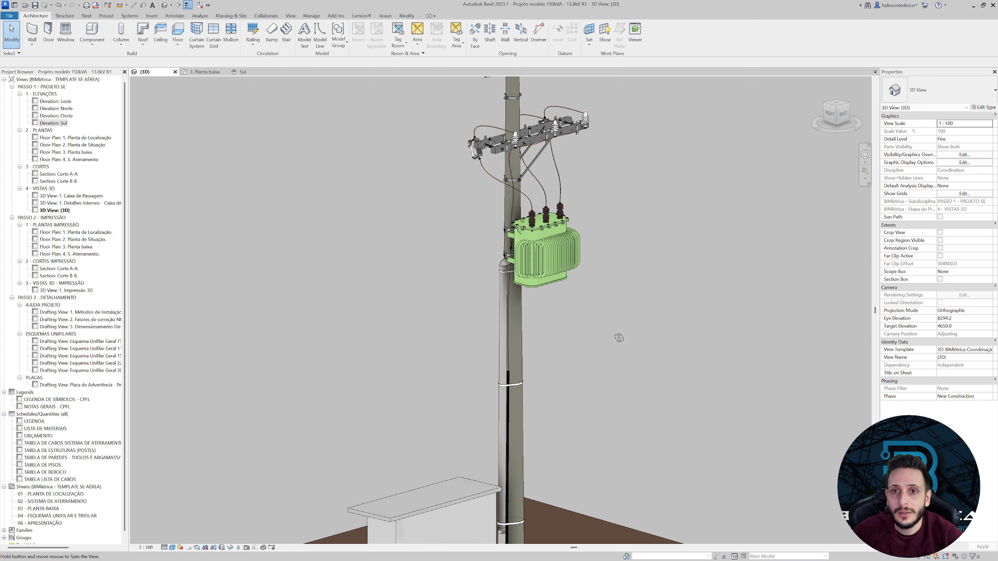
shift+middle_drag(618, 339, 511, 272)
scroll(581, 224, down, 2)
scroll(569, 184, up, 4)
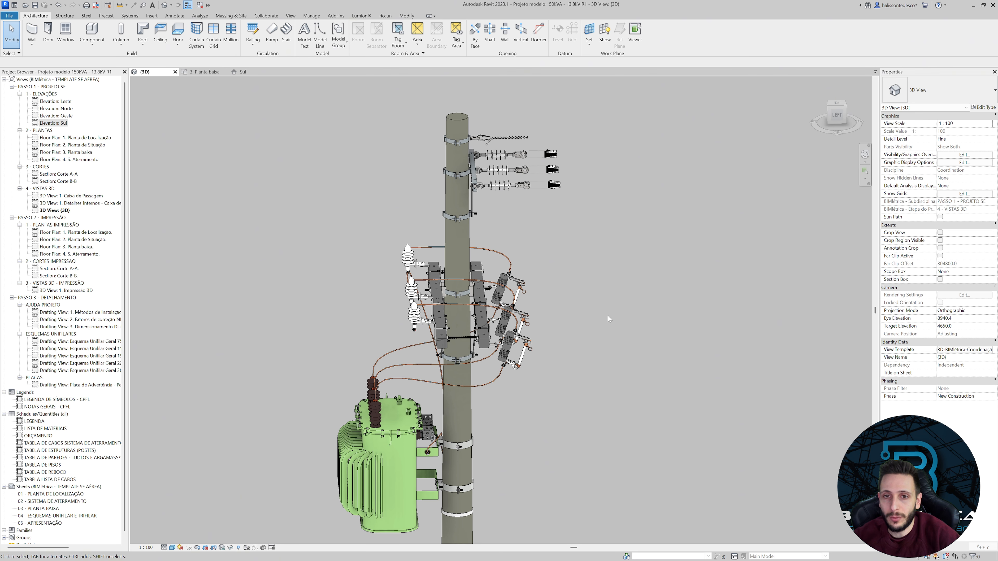
scroll(529, 360, down, 3)
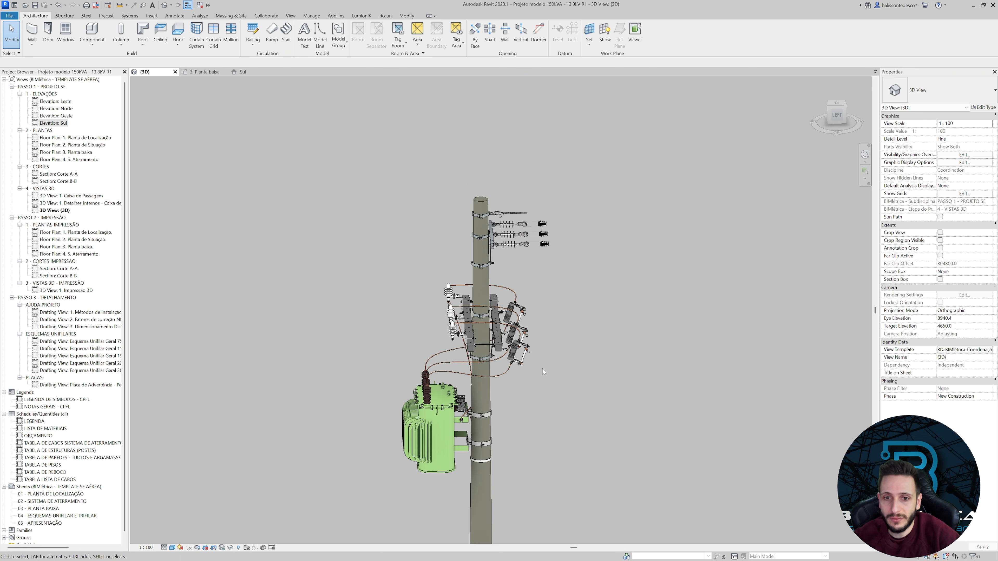
middle_drag(542, 369, 555, 255)
scroll(507, 254, up, 1)
scroll(468, 291, up, 2)
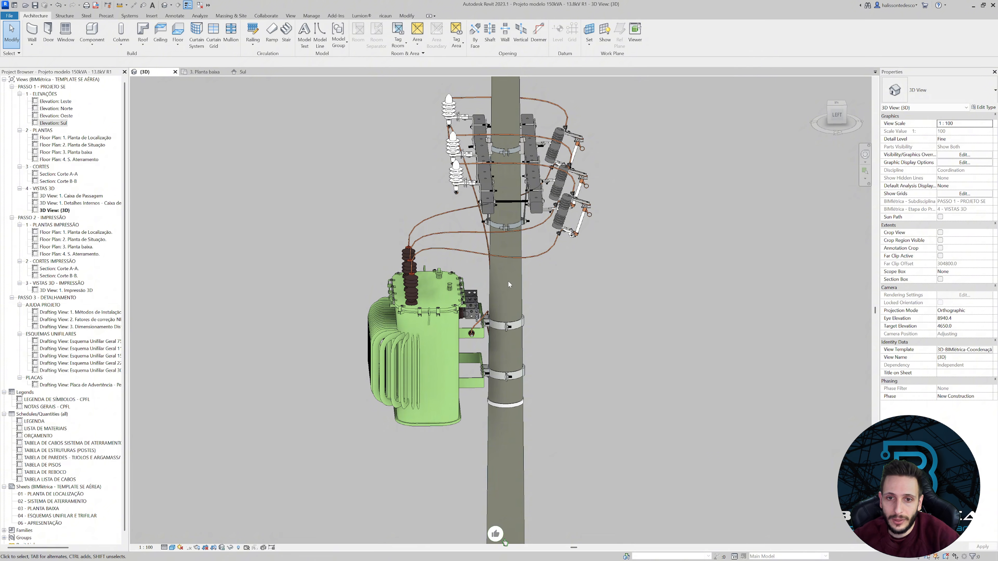
shift+middle_drag(488, 353, 550, 215)
scroll(548, 318, down, 4)
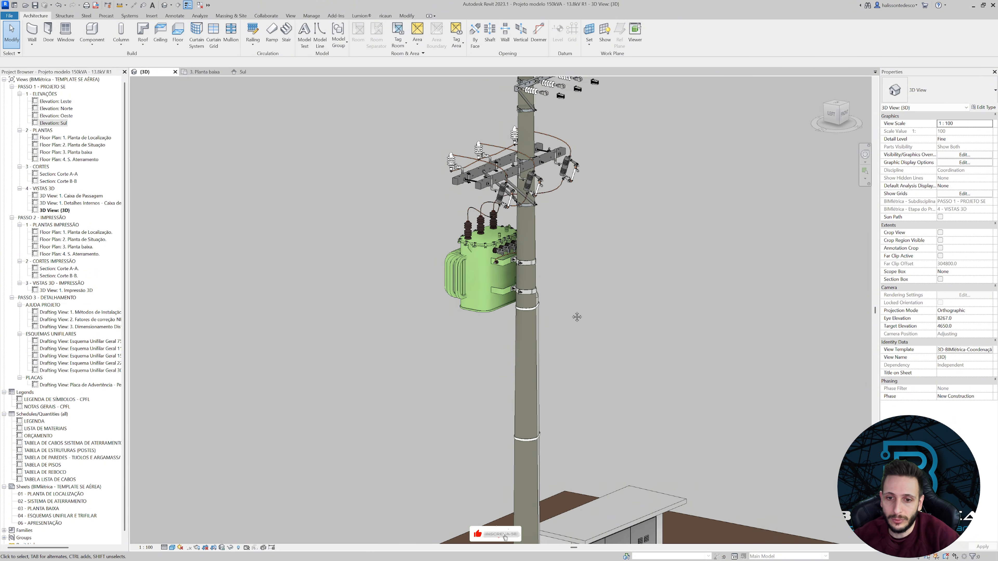
middle_drag(596, 278, 562, 195)
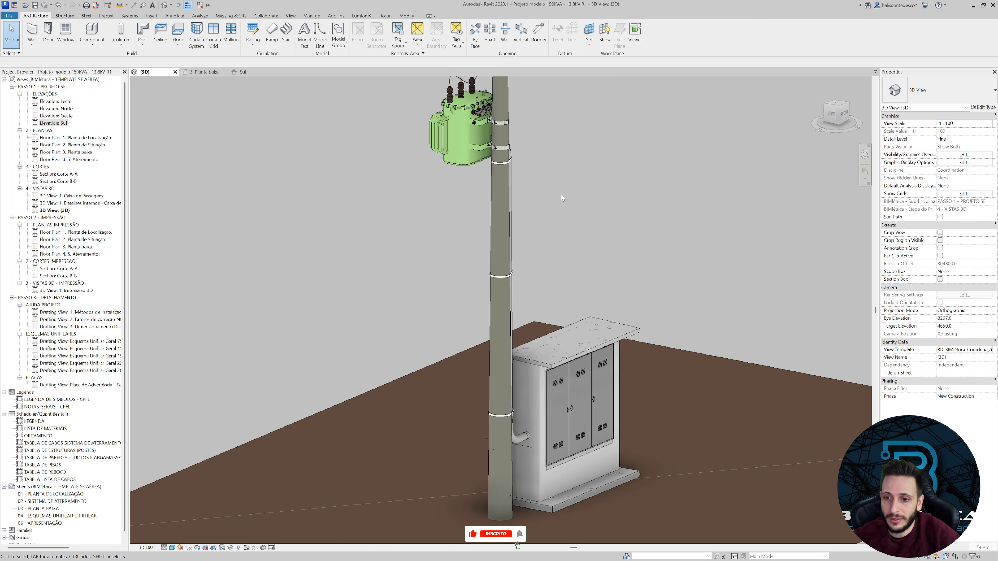